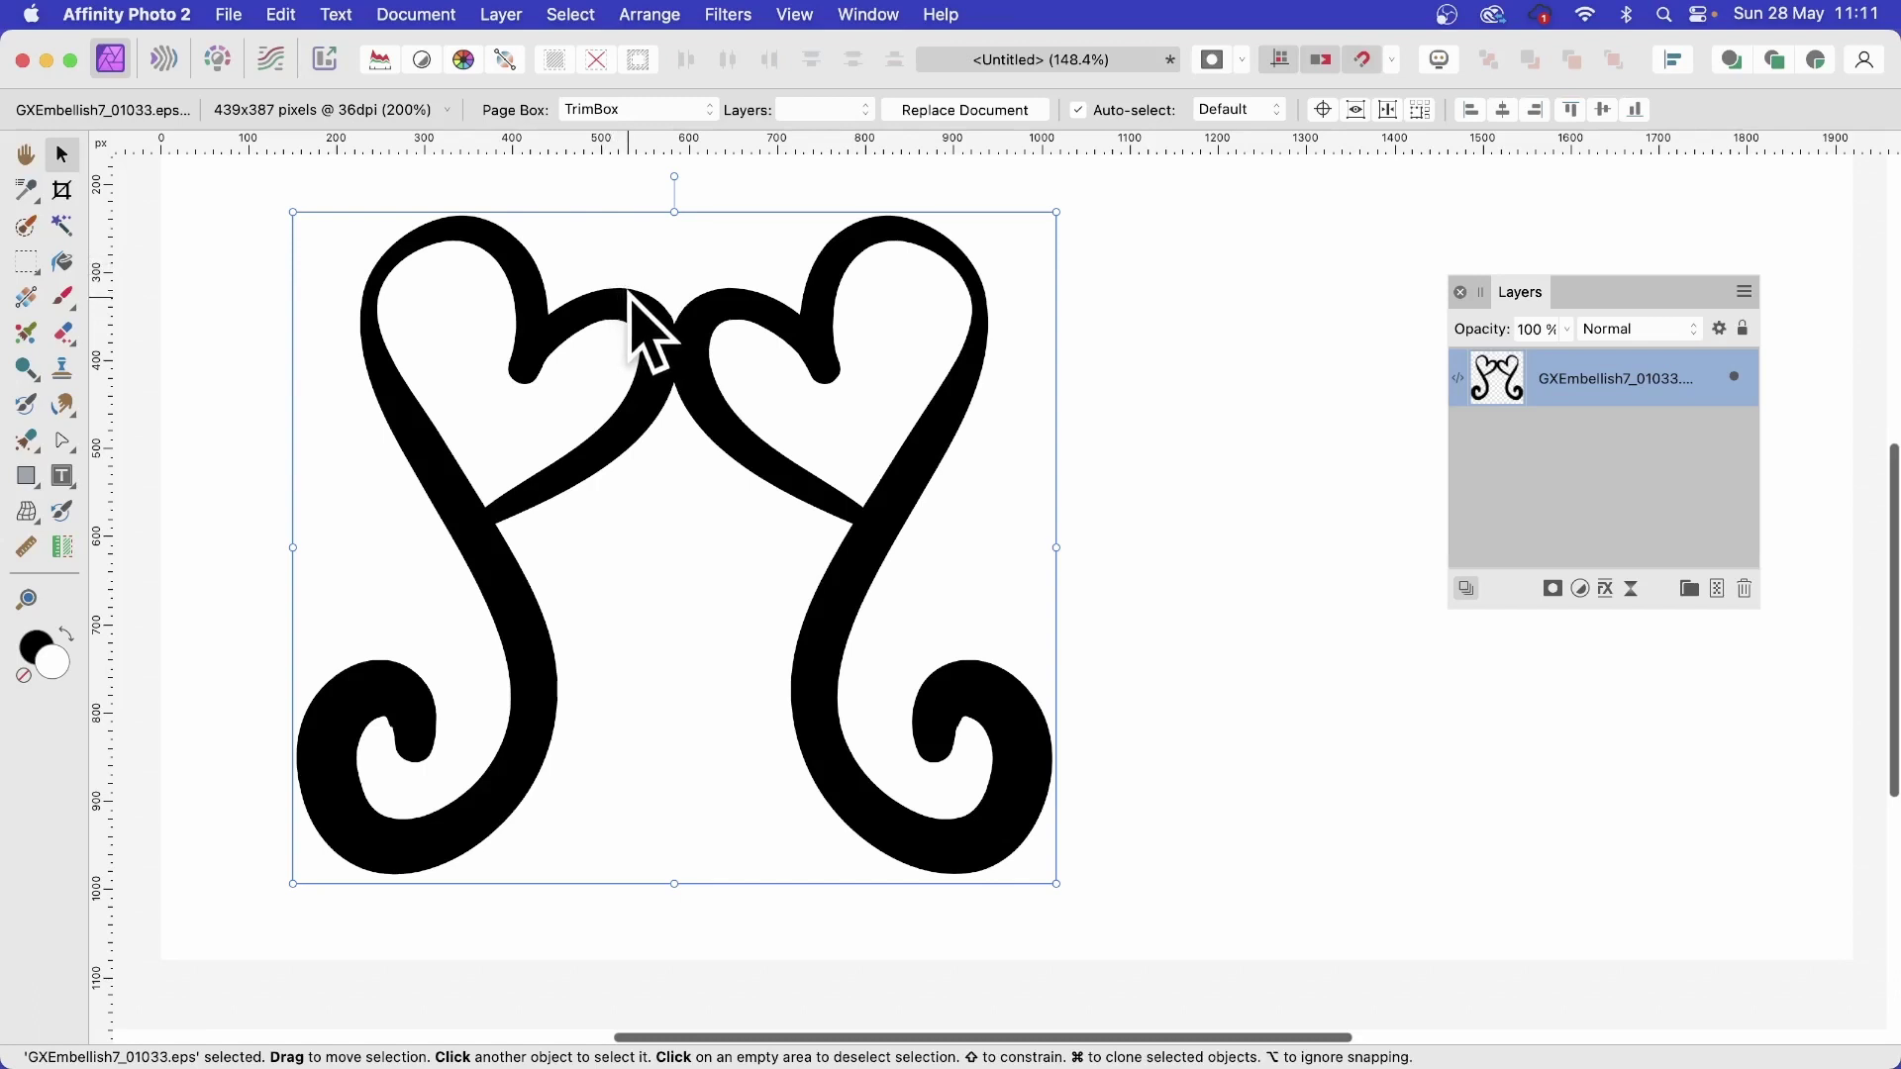
# - Delete the placed swirl embellishment so the page is left with no layers
pyautogui.press('Delete')
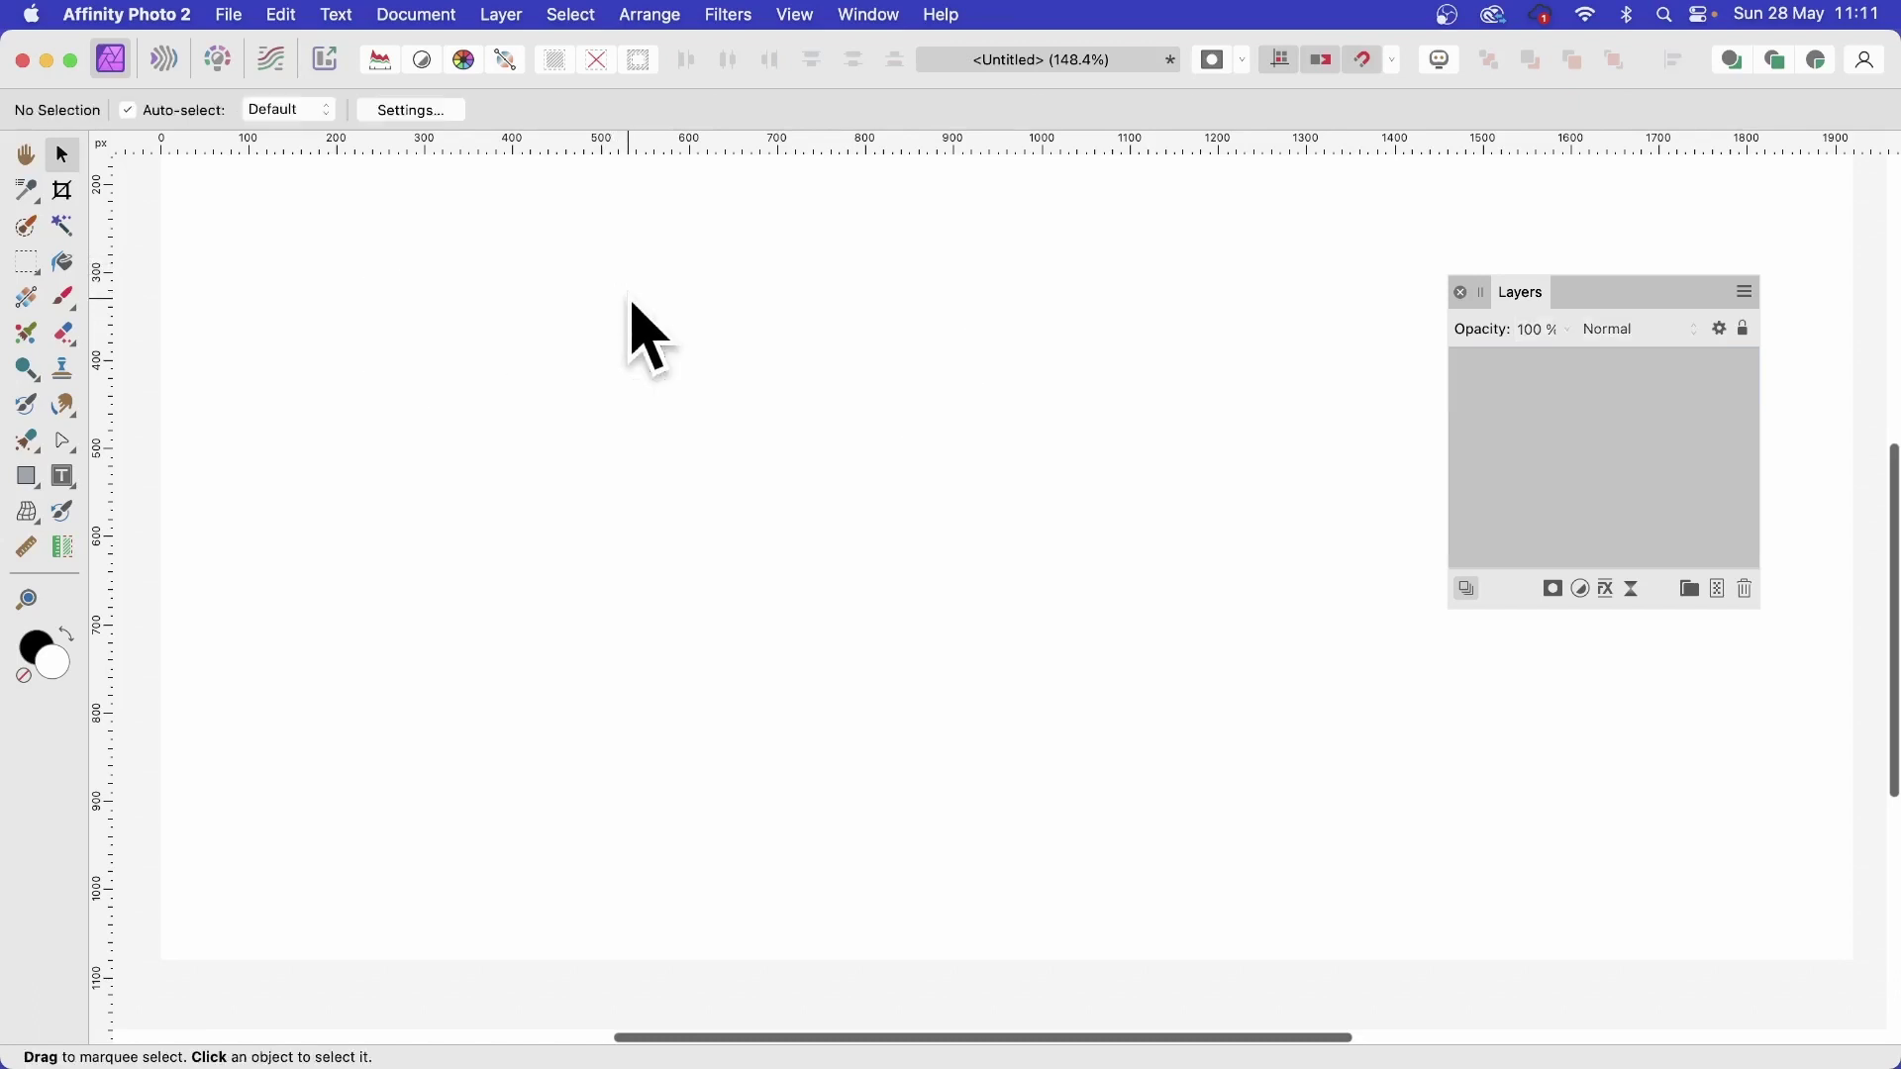
pyautogui.click(233, 14)
pyautogui.moveTo(305, 681)
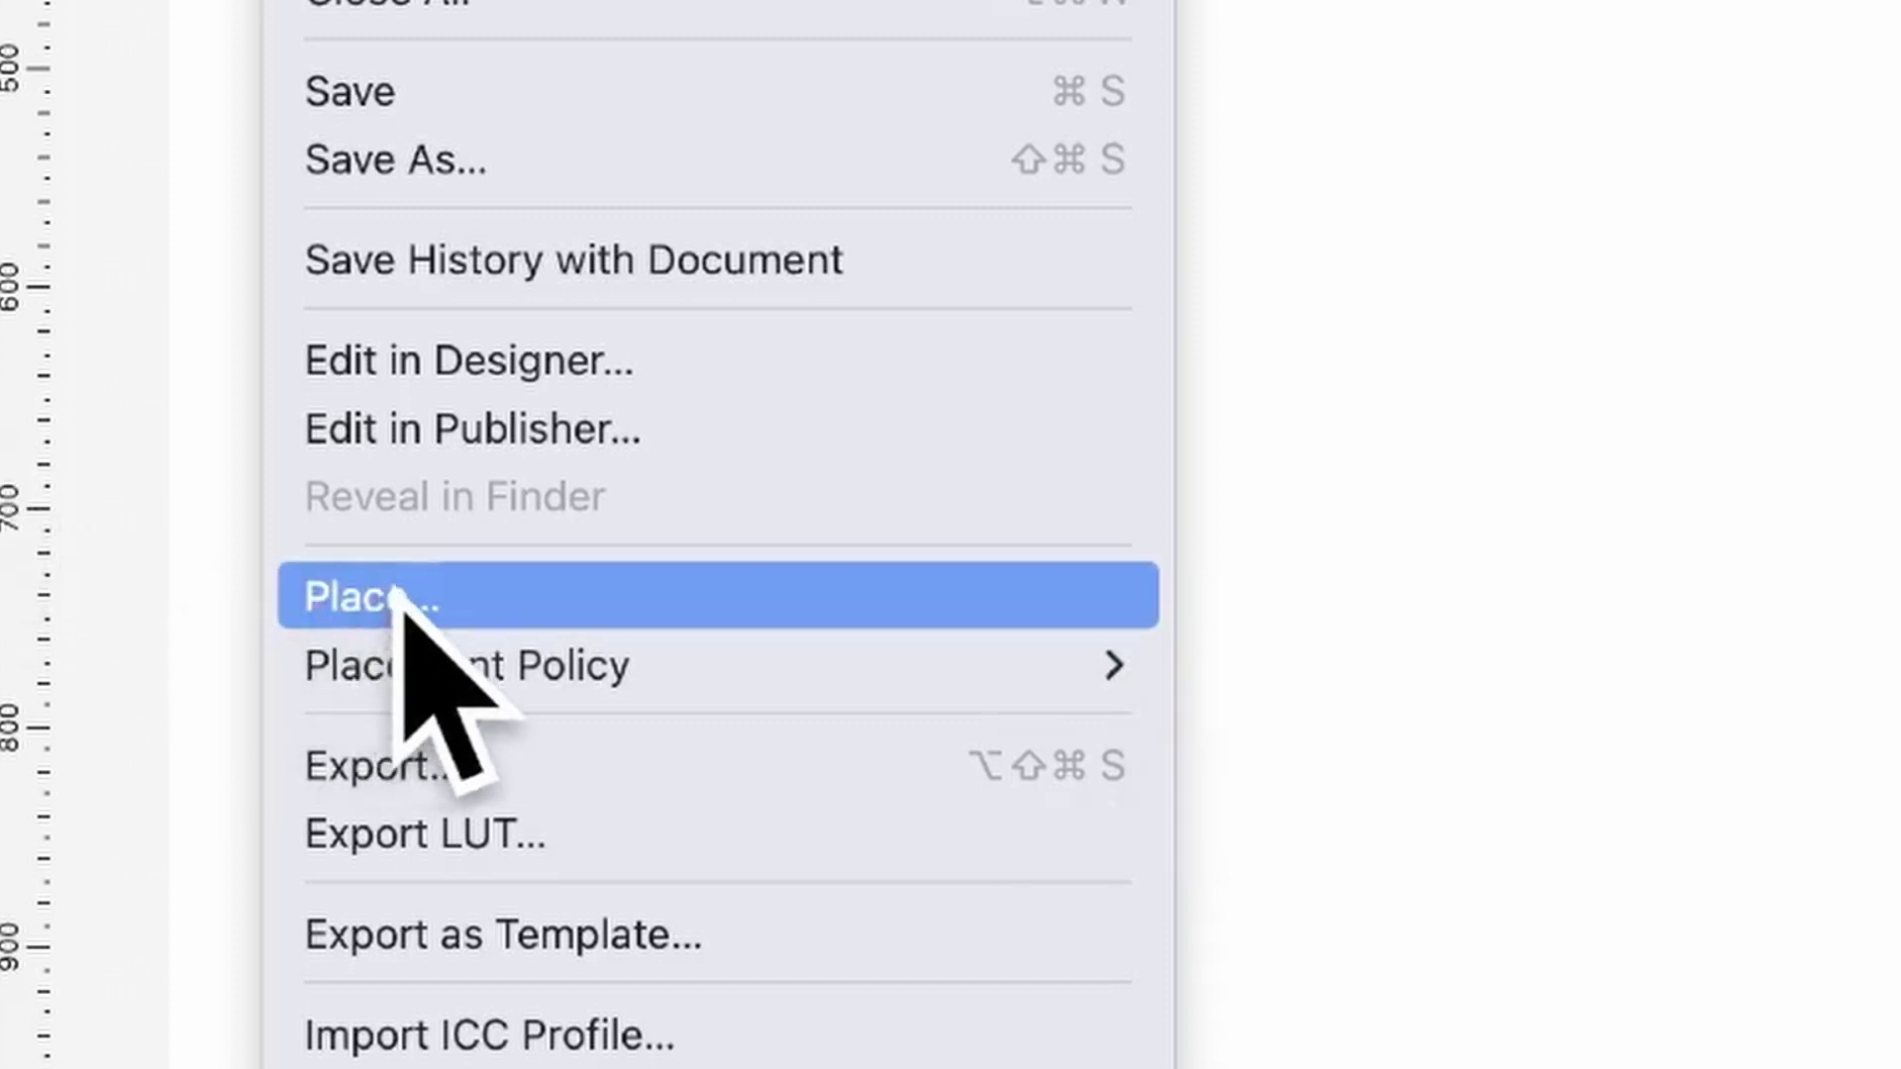
# - Place GXEmbellish7_01033.eps on the page and drag it out as a large double-heart swirl
pyautogui.click(451, 592)
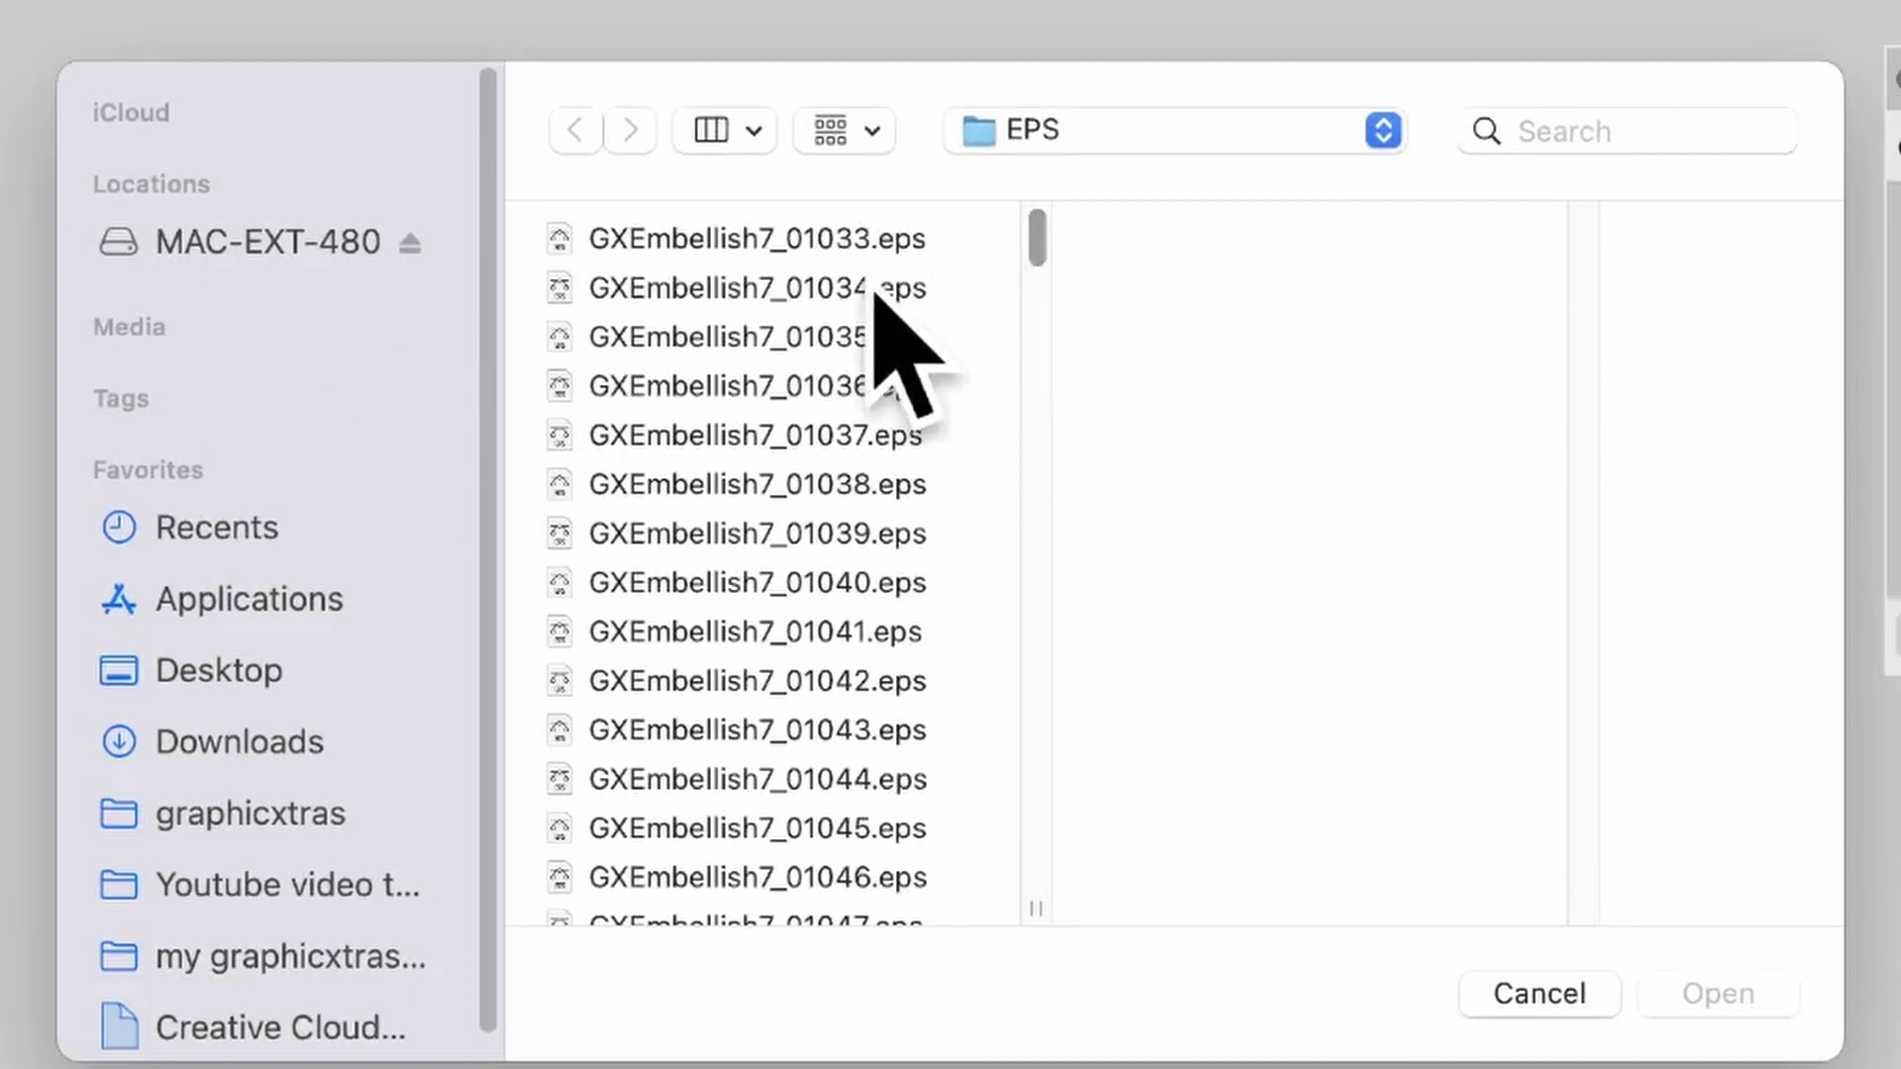
pyautogui.click(869, 233)
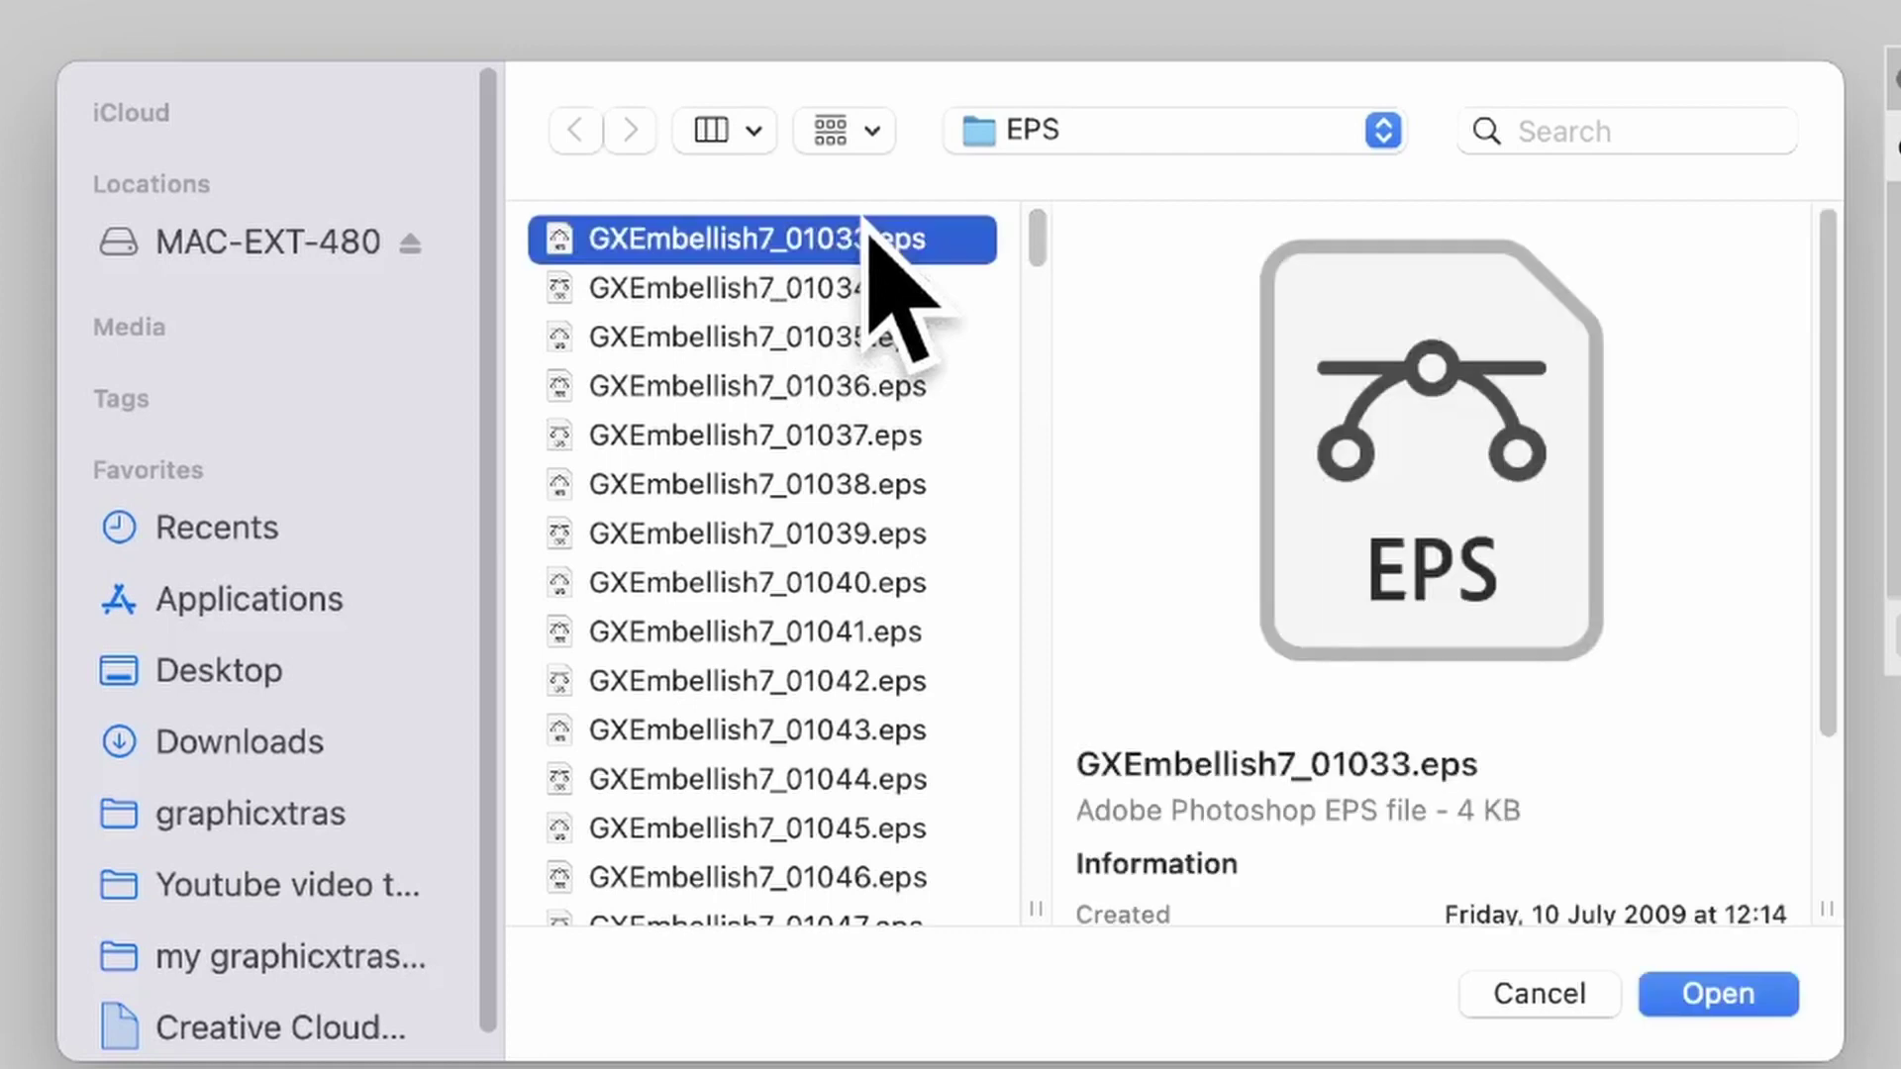
pyautogui.click(1738, 1005)
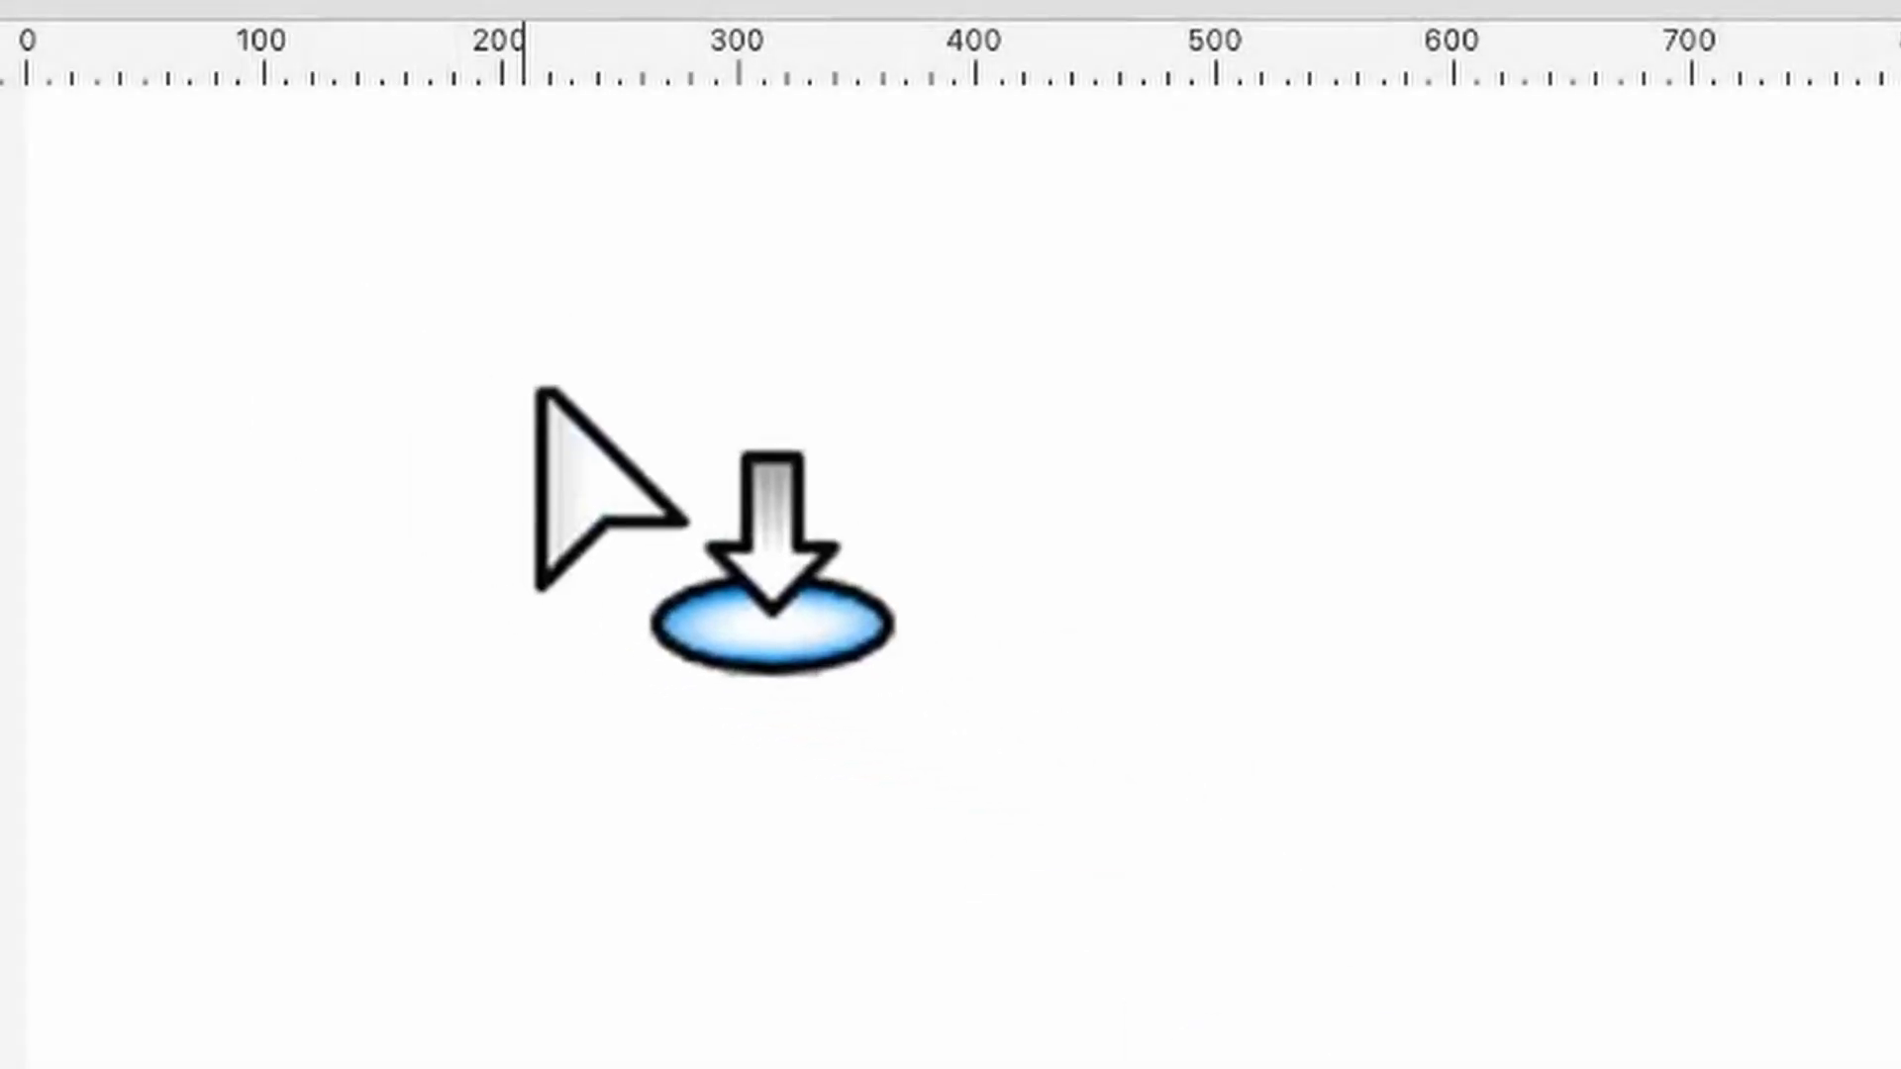
pyautogui.click(539, 386)
pyautogui.moveTo(878, 615); pyautogui.dragTo(1131, 968)
pyautogui.moveTo(1226, 680); pyautogui.dragTo(1900, 1068)
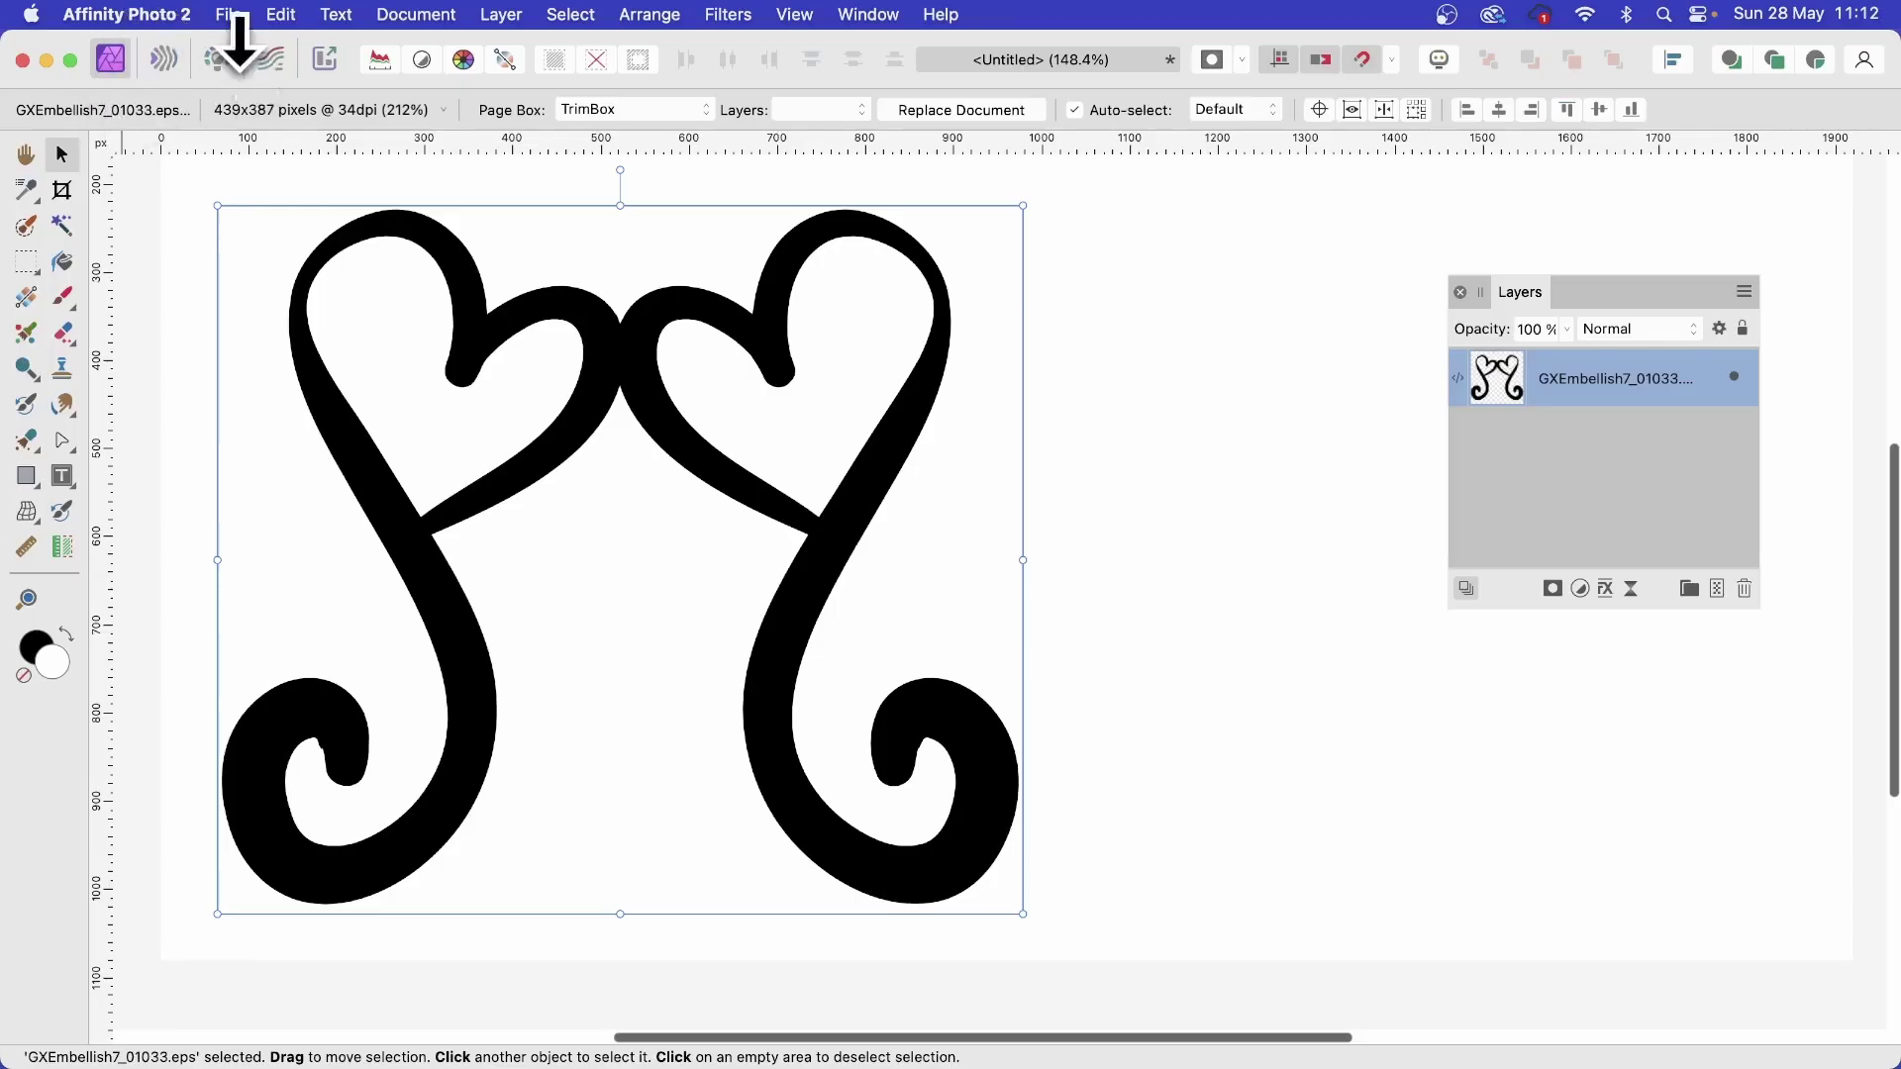
pyautogui.click(230, 13)
pyautogui.moveTo(332, 688)
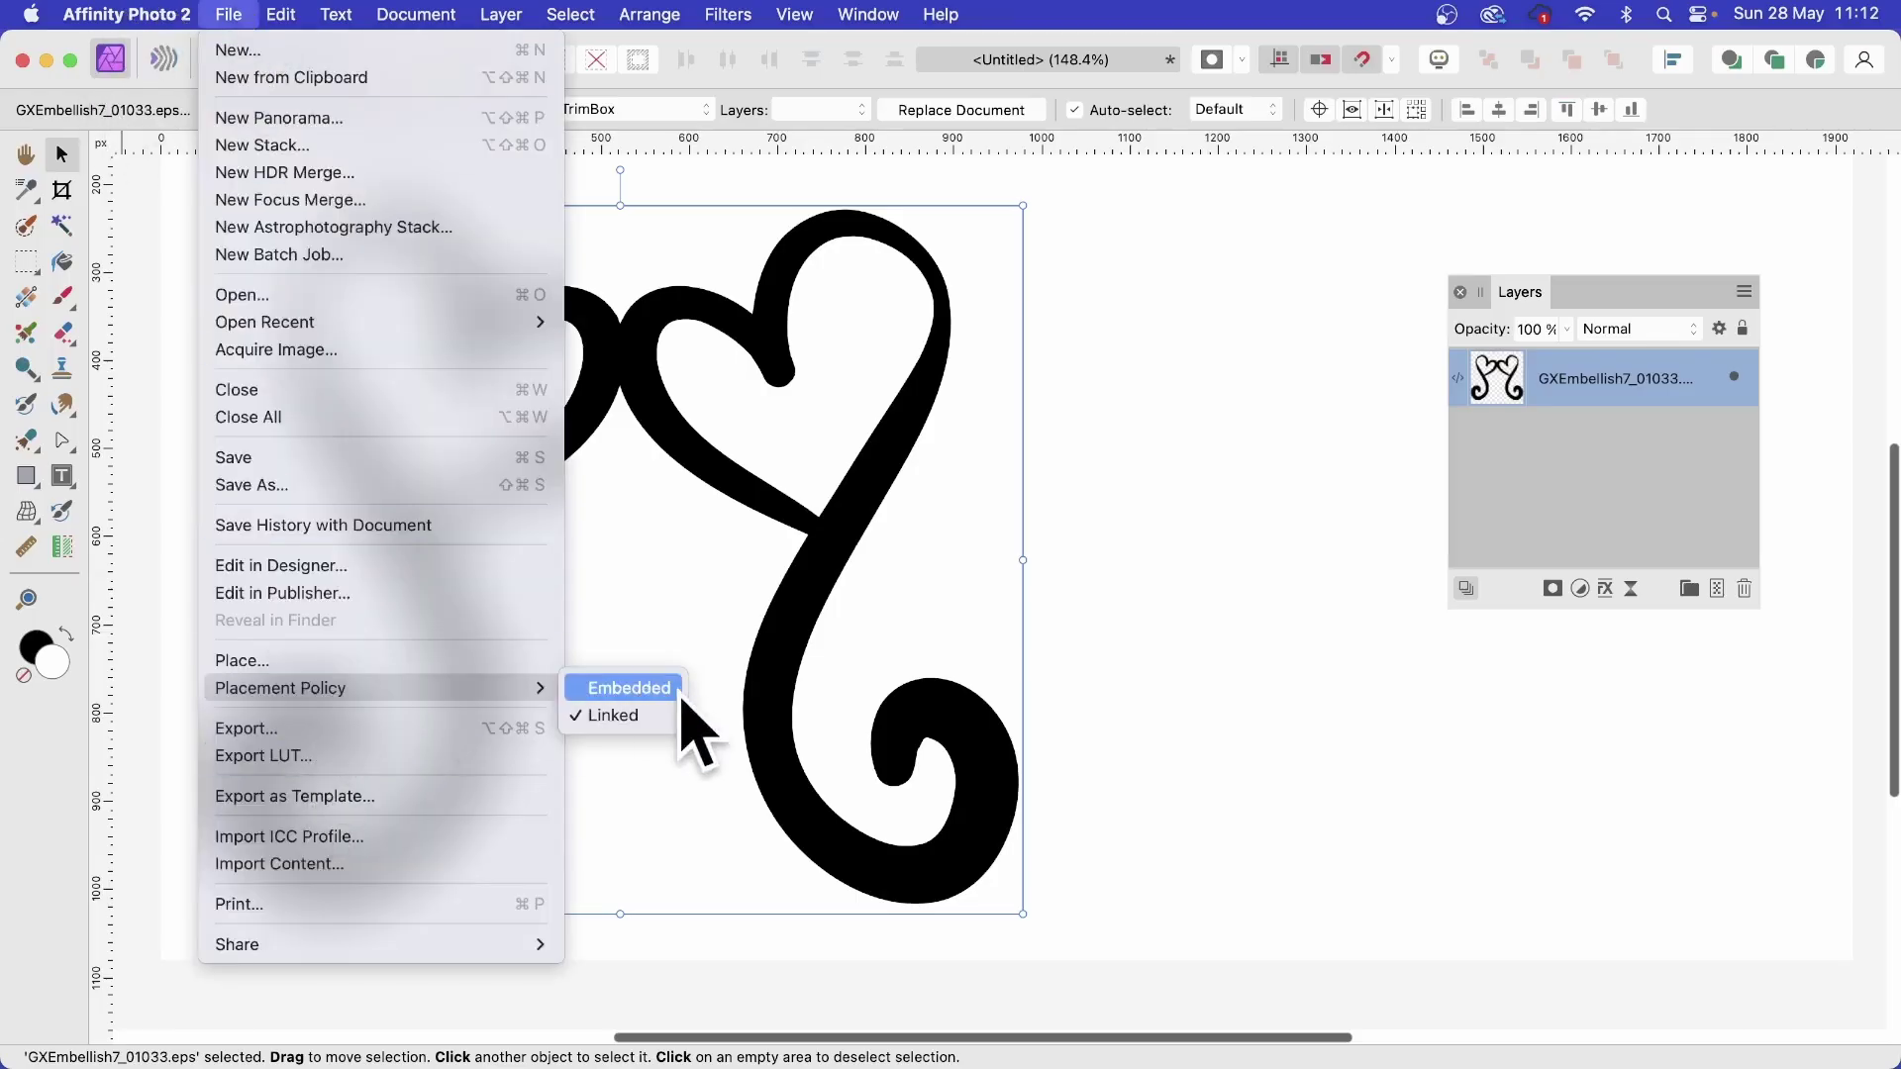
pyautogui.click(787, 705)
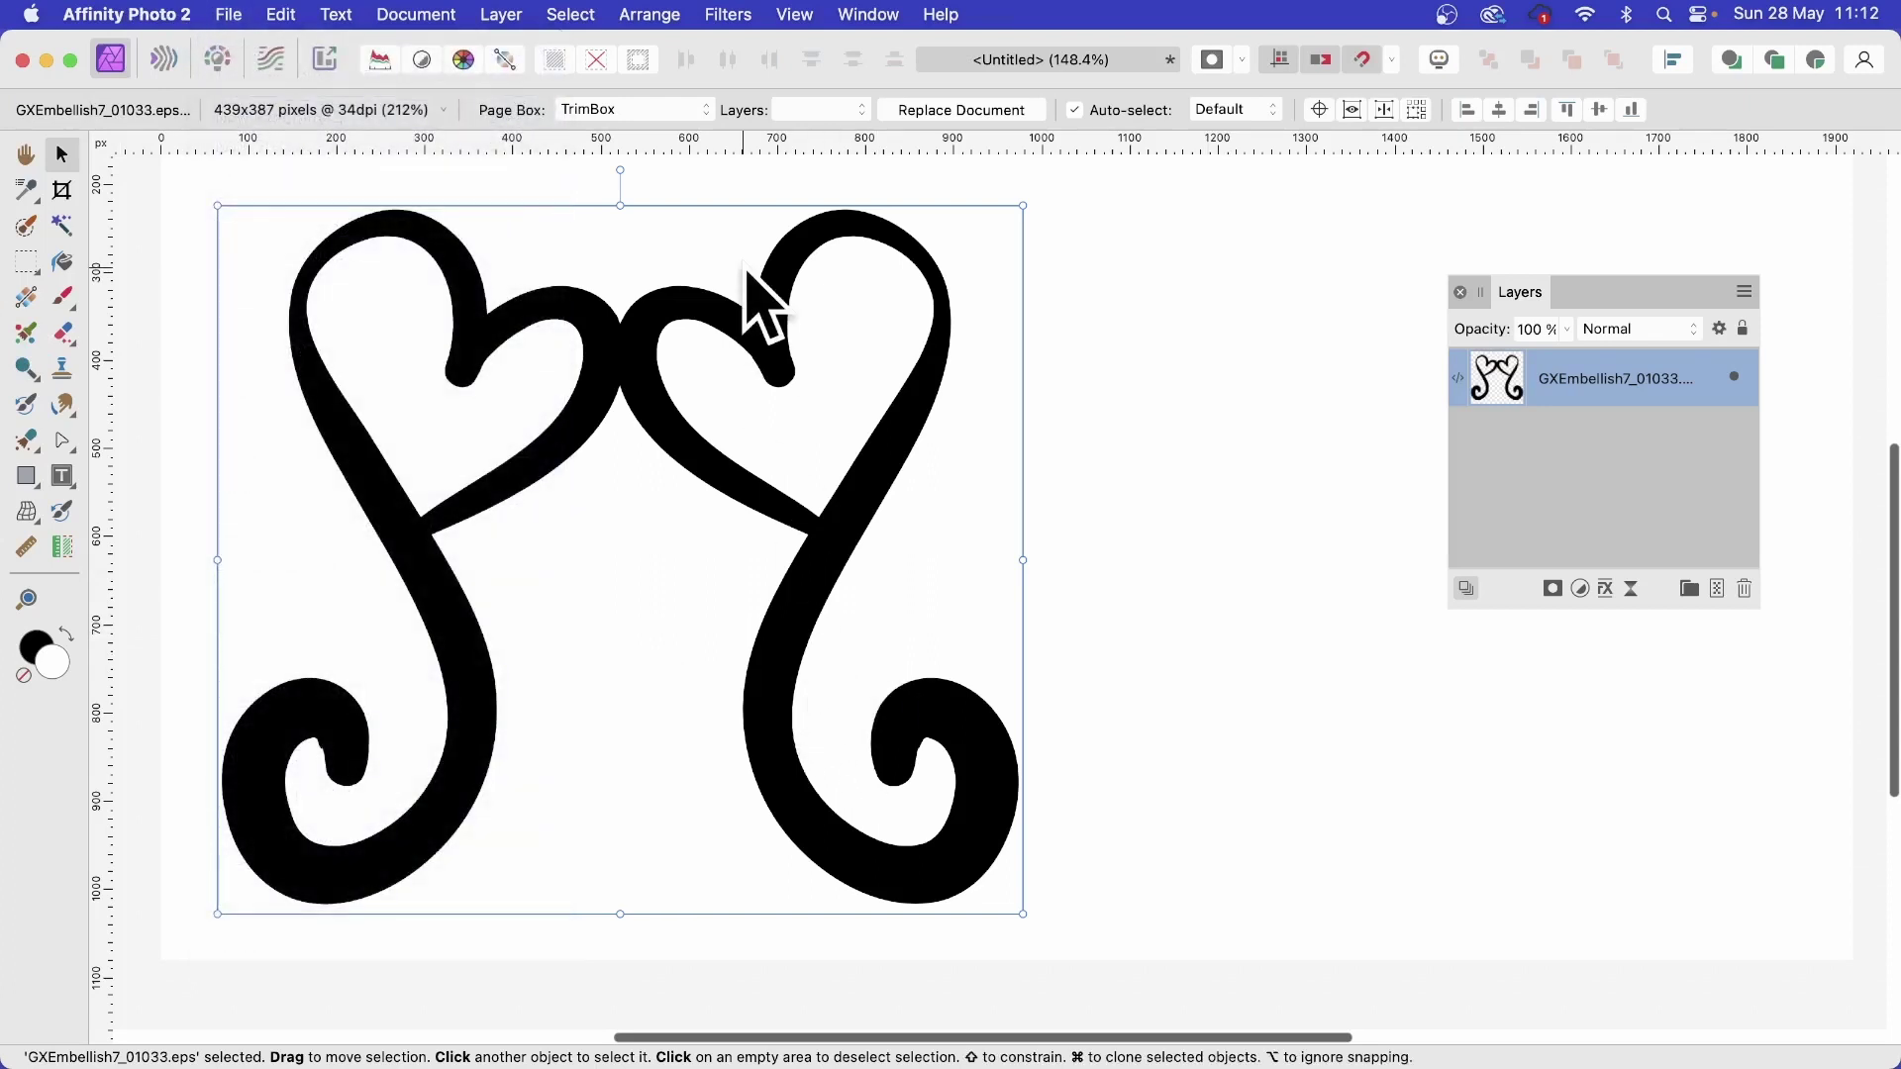
pyautogui.click(868, 14)
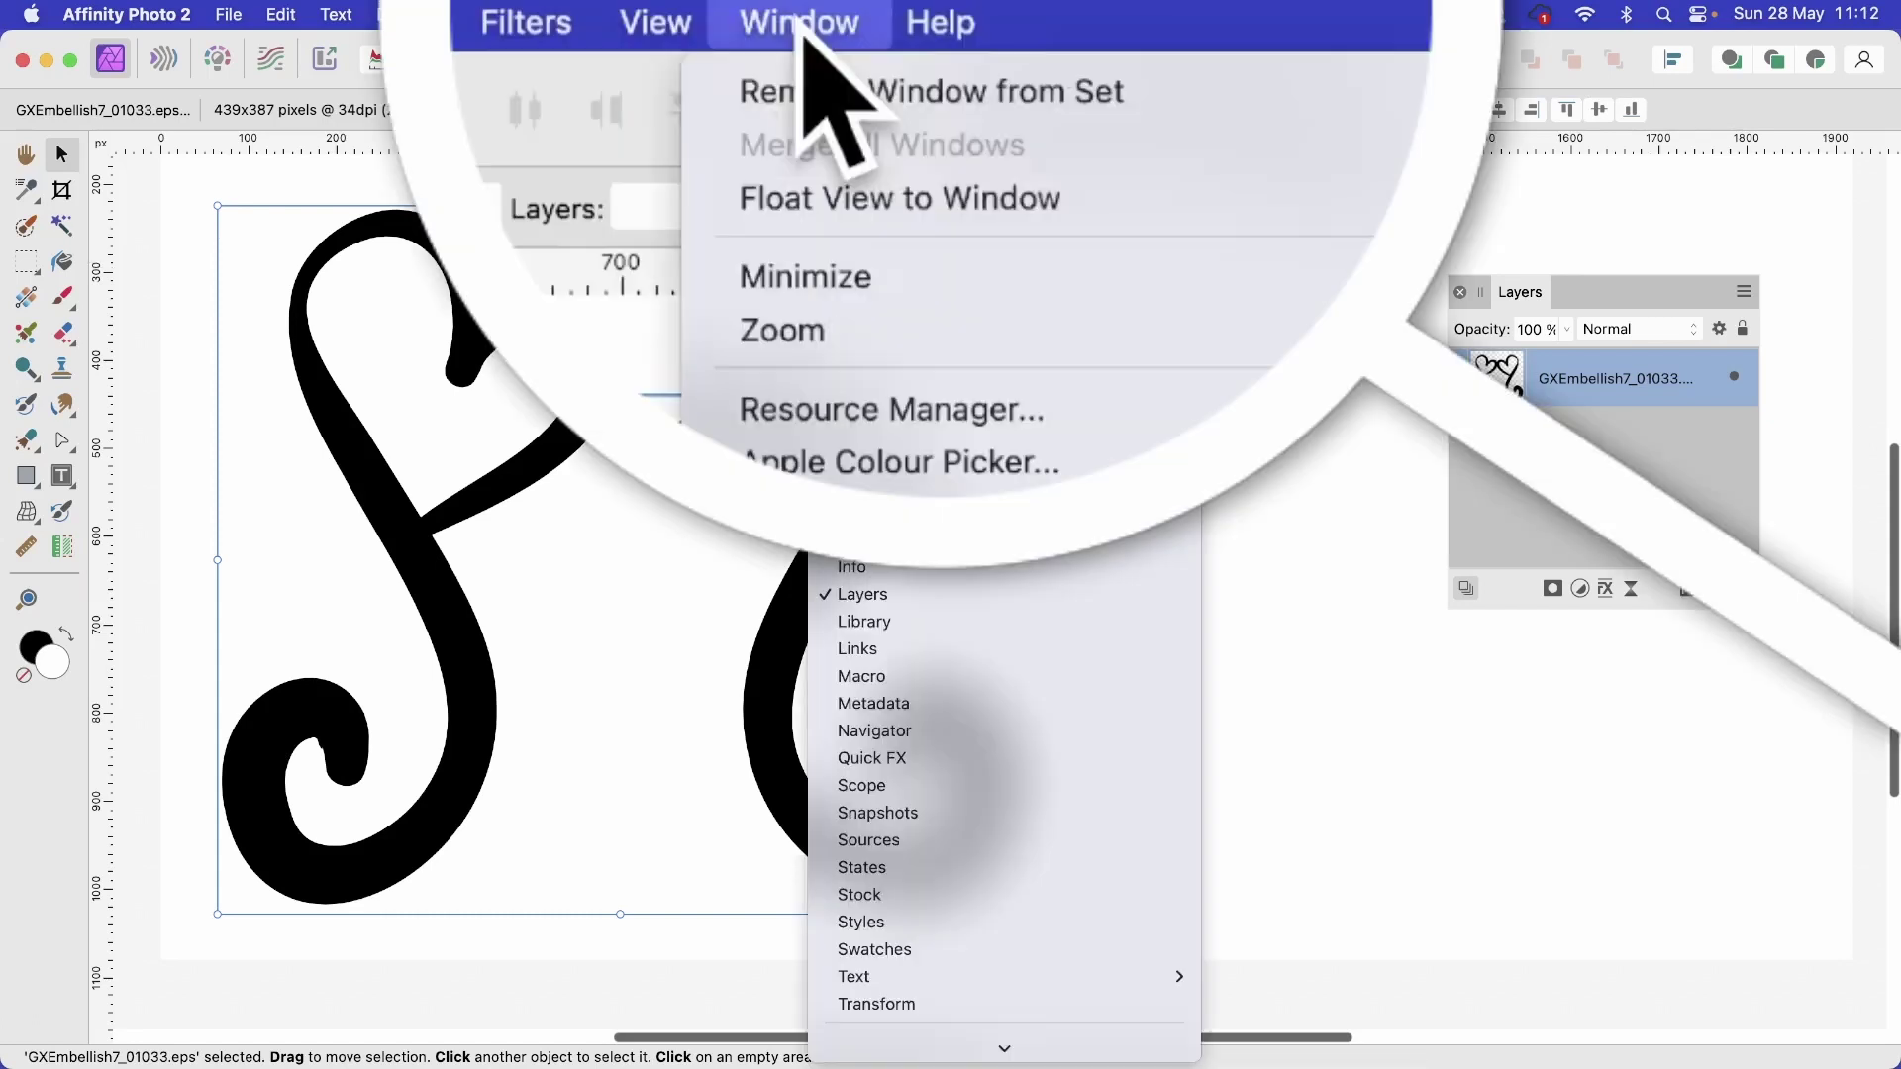
# - Open the Resource Manager to inspect the linked GXEmbellish7_01033.eps file
pyautogui.click(958, 417)
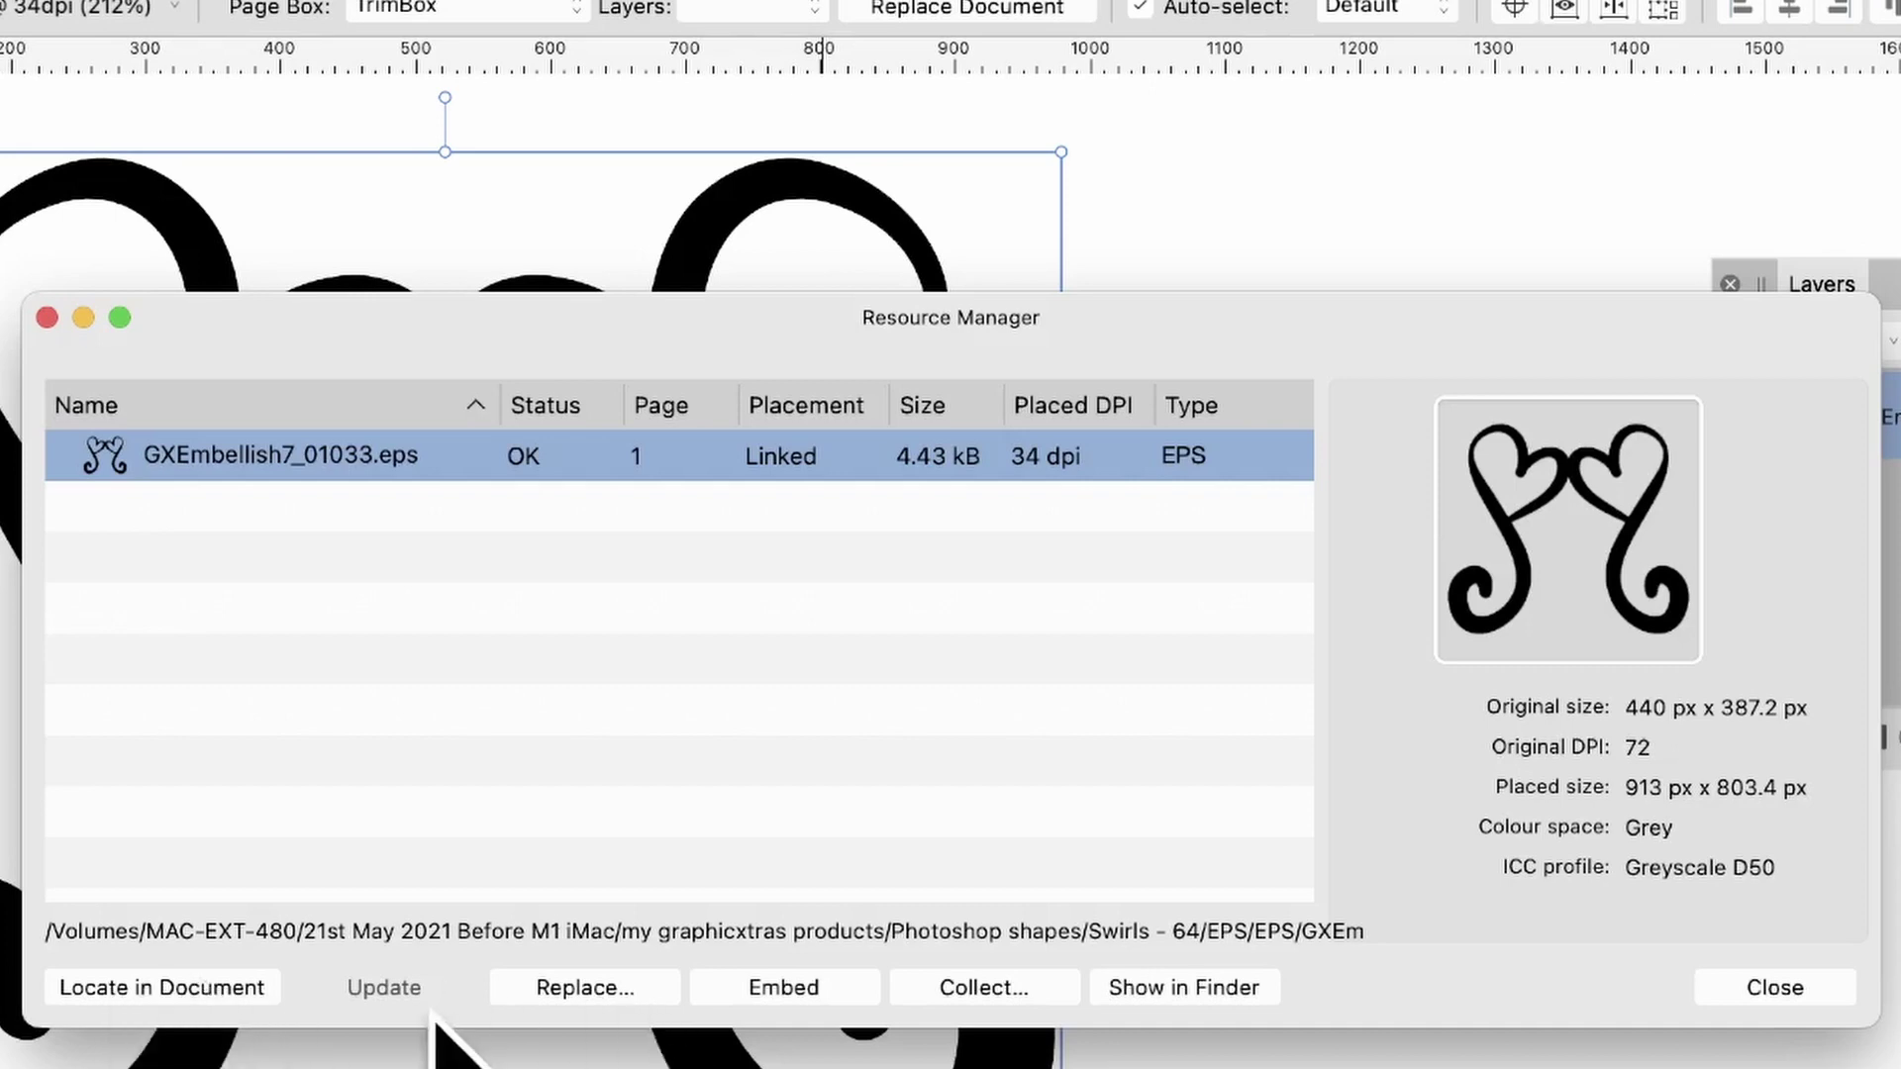
# - Swap the linked EPS to GXEmbellish7_01034.eps, then replace it back with GXEmbellish7_01033.eps
pyautogui.click(592, 991)
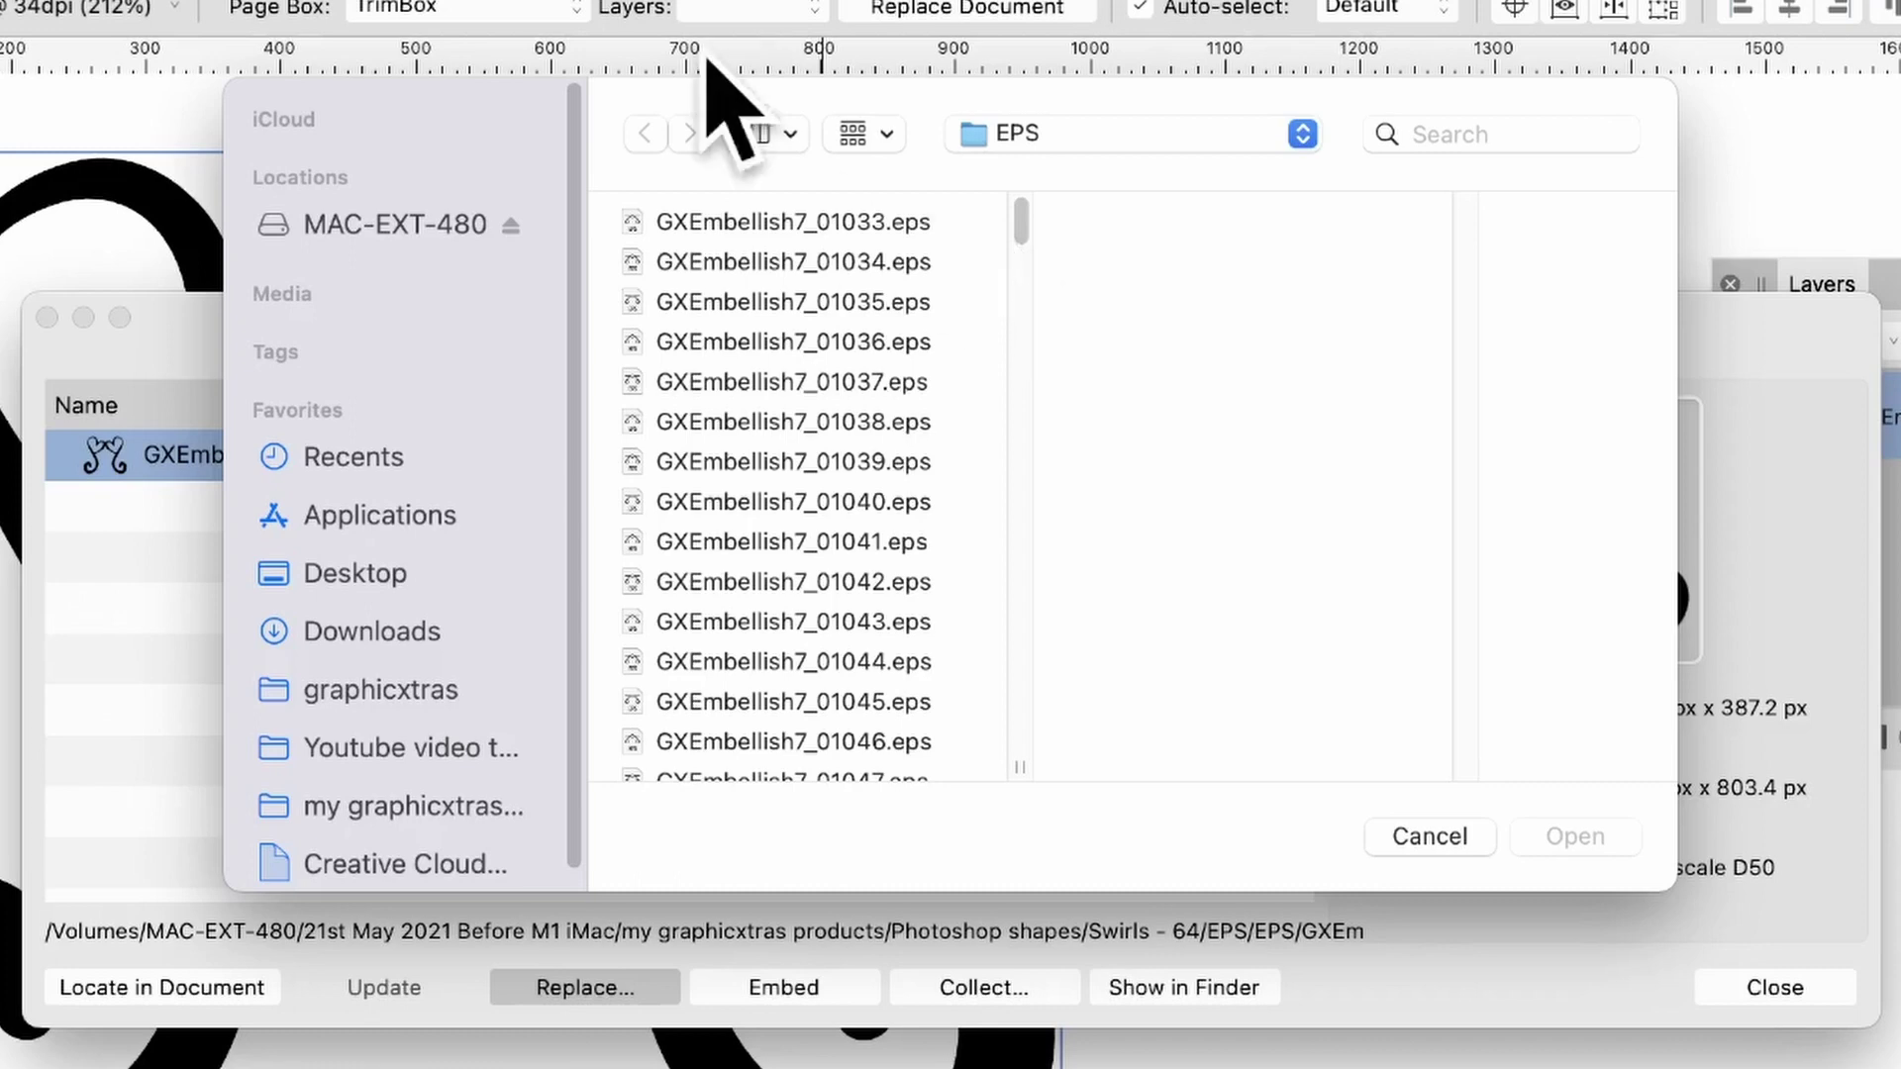
pyautogui.click(834, 258)
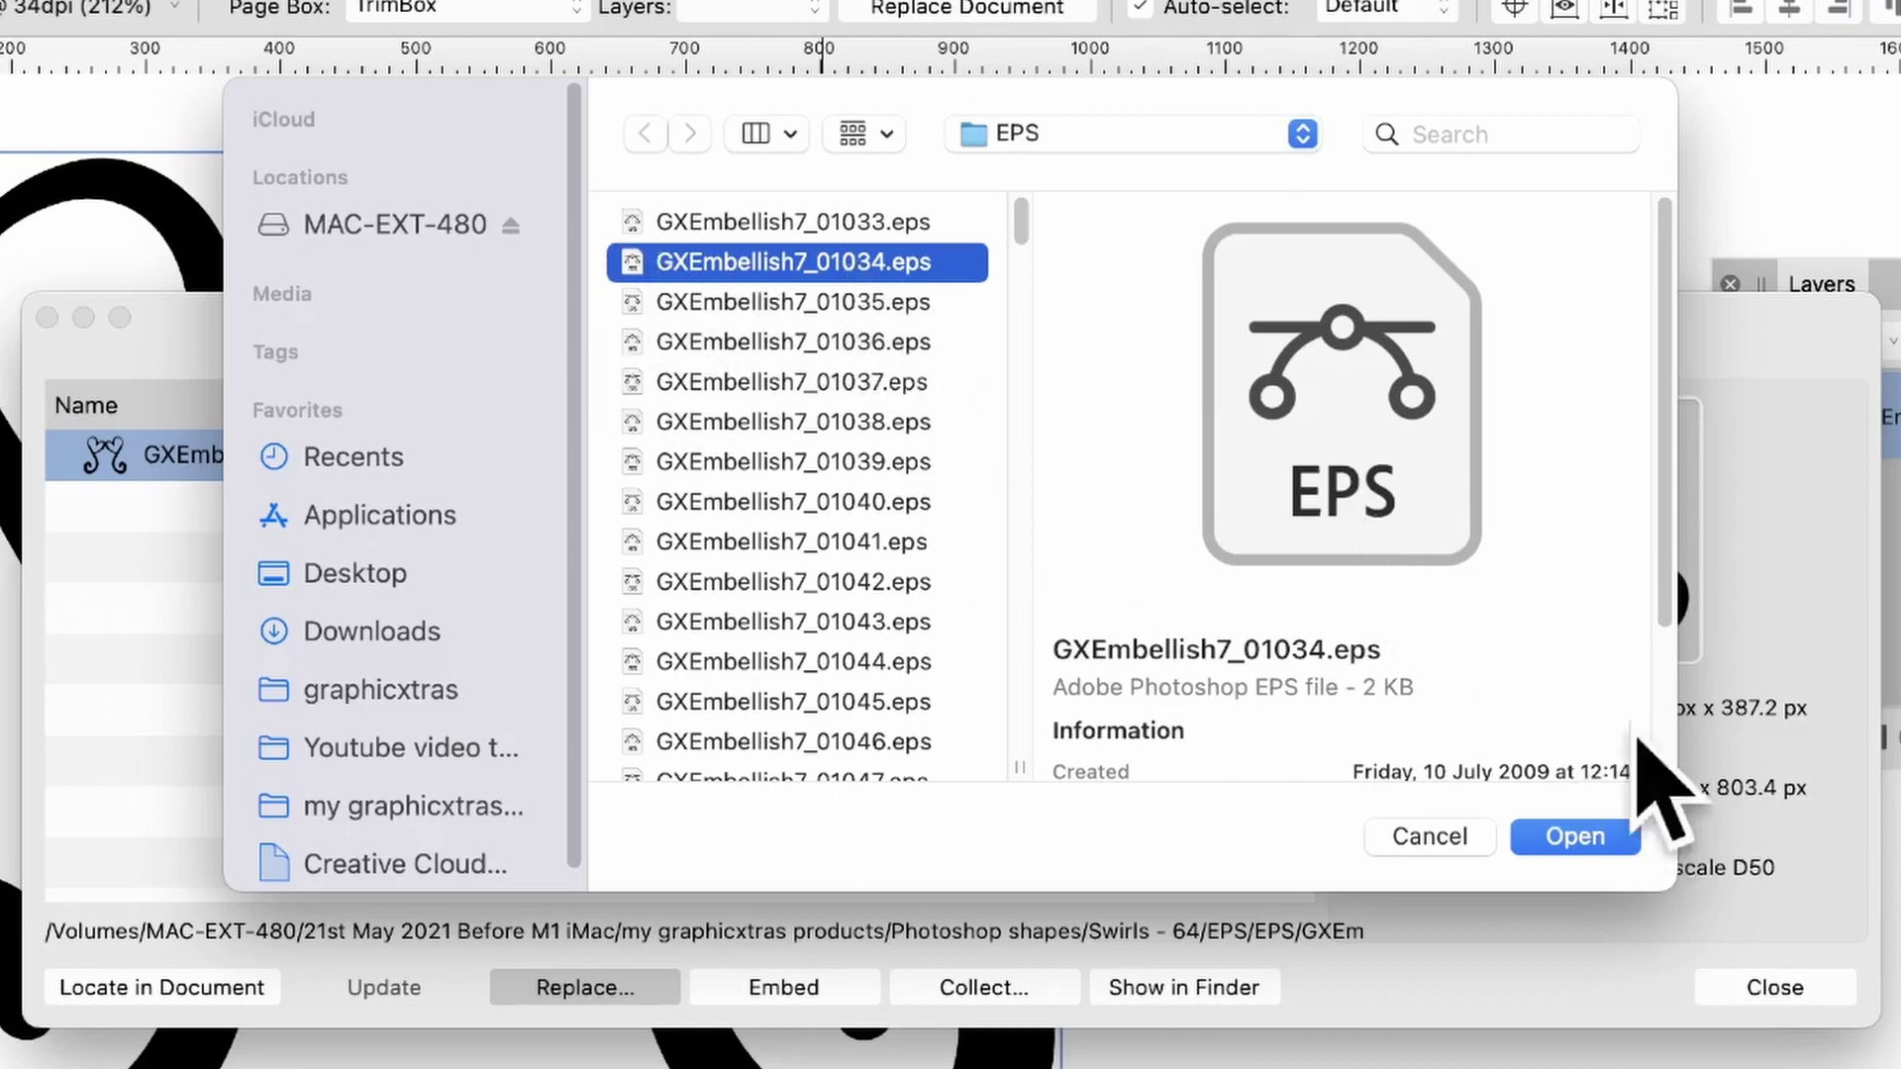
pyautogui.click(1577, 840)
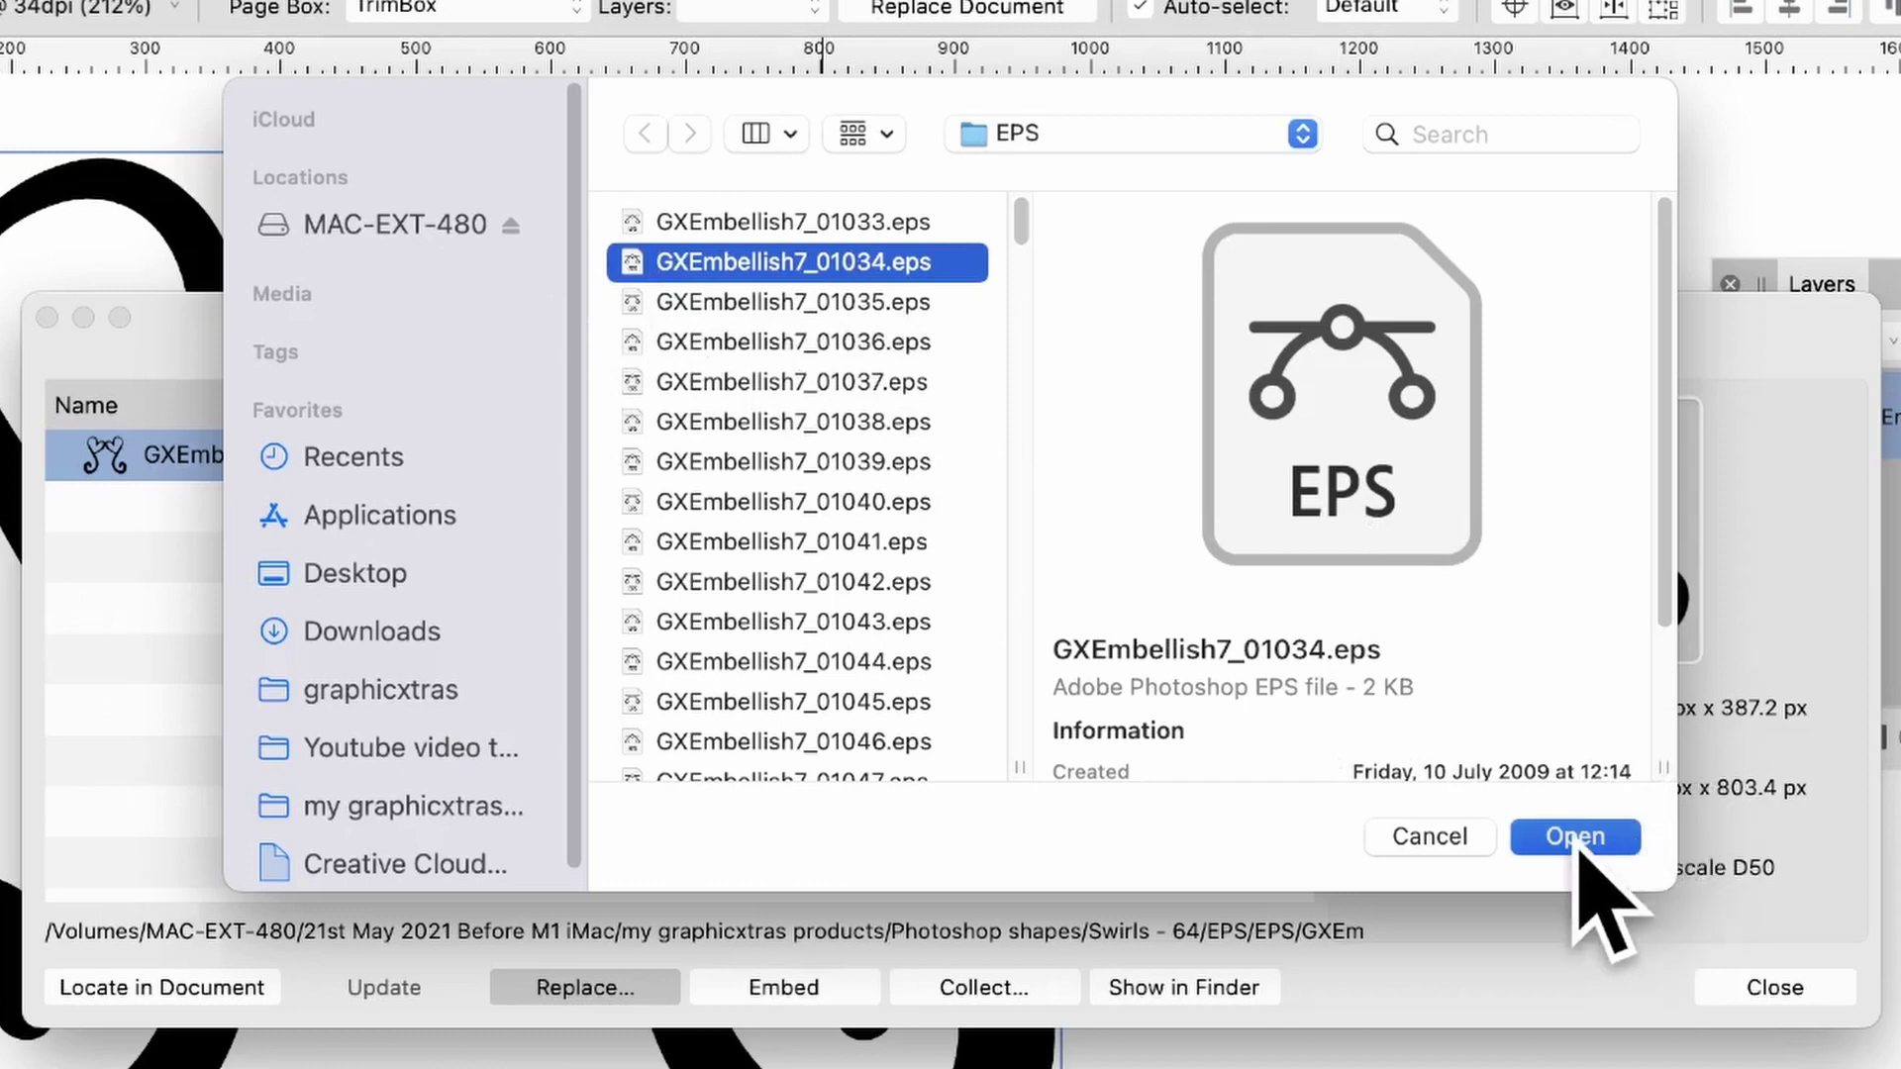
pyautogui.moveTo(406, 322); pyautogui.dragTo(834, 231)
pyautogui.click(995, 903)
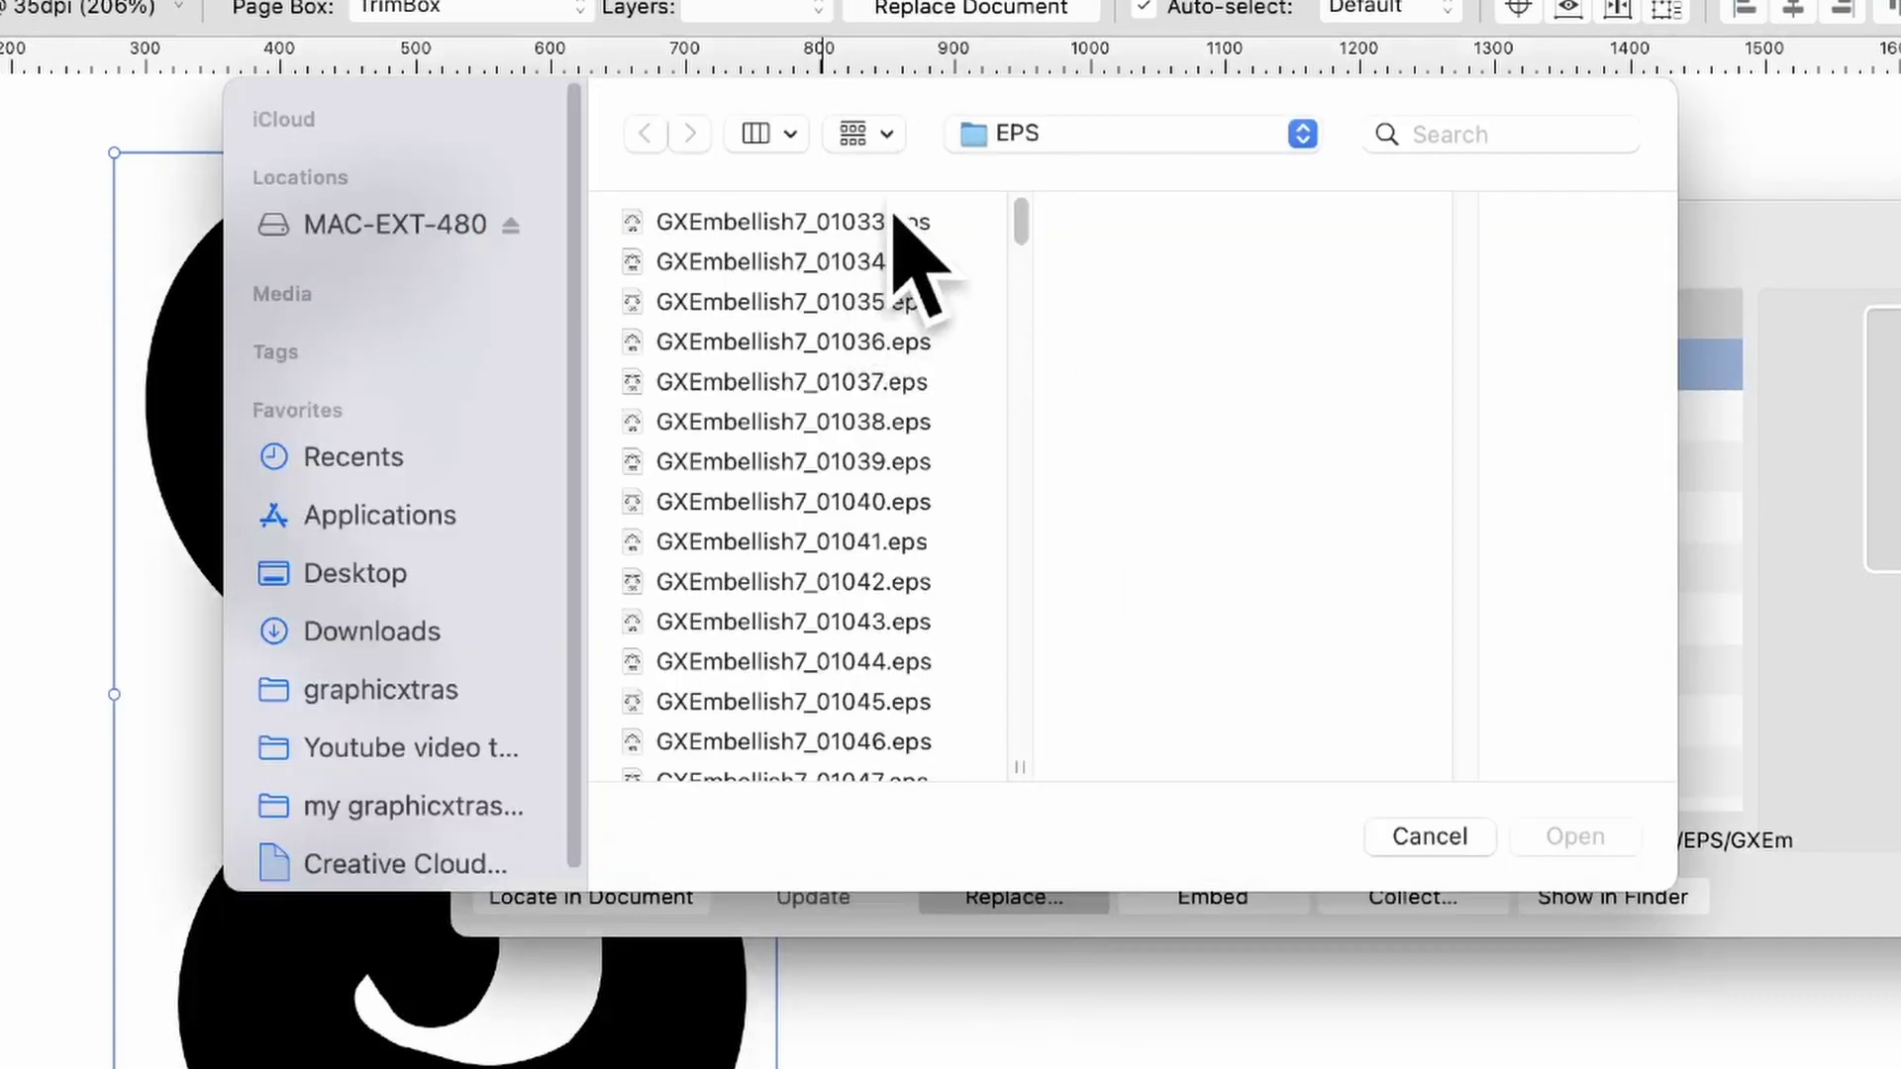
pyautogui.click(869, 218)
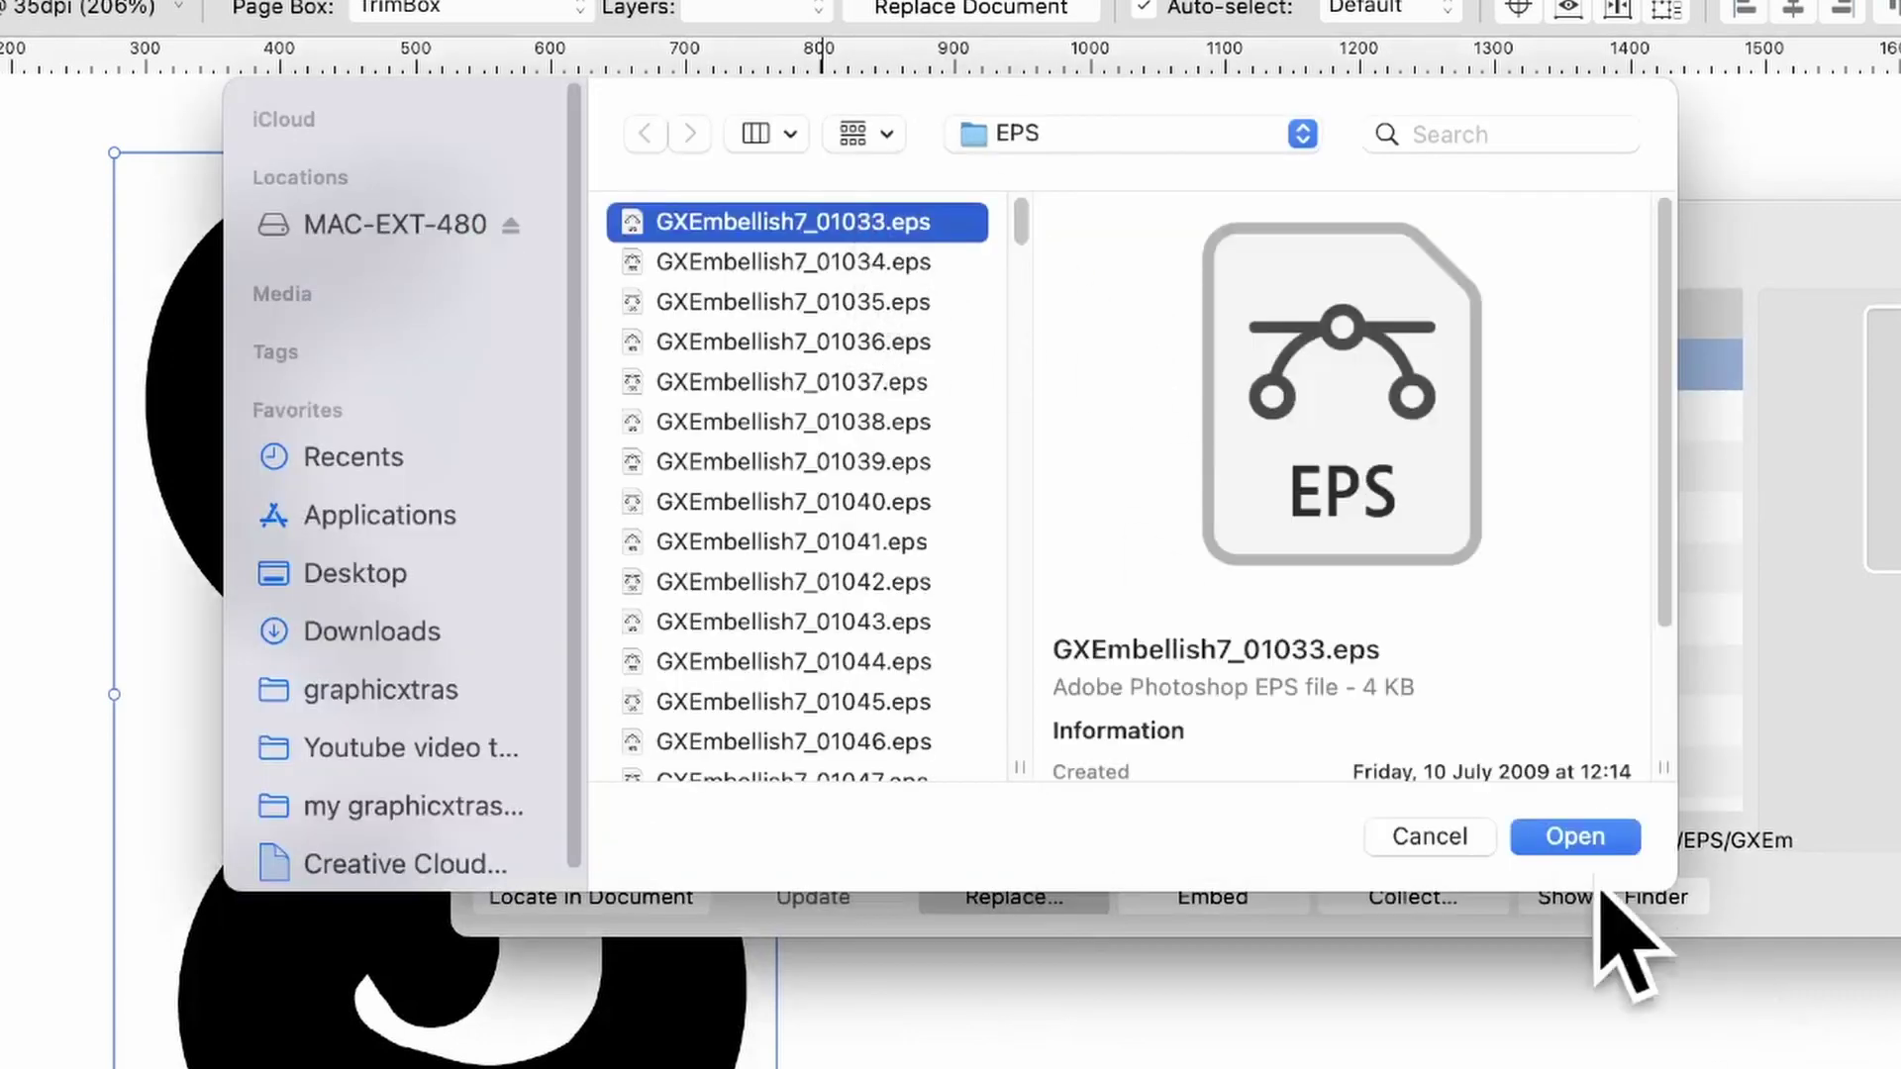
pyautogui.click(1565, 842)
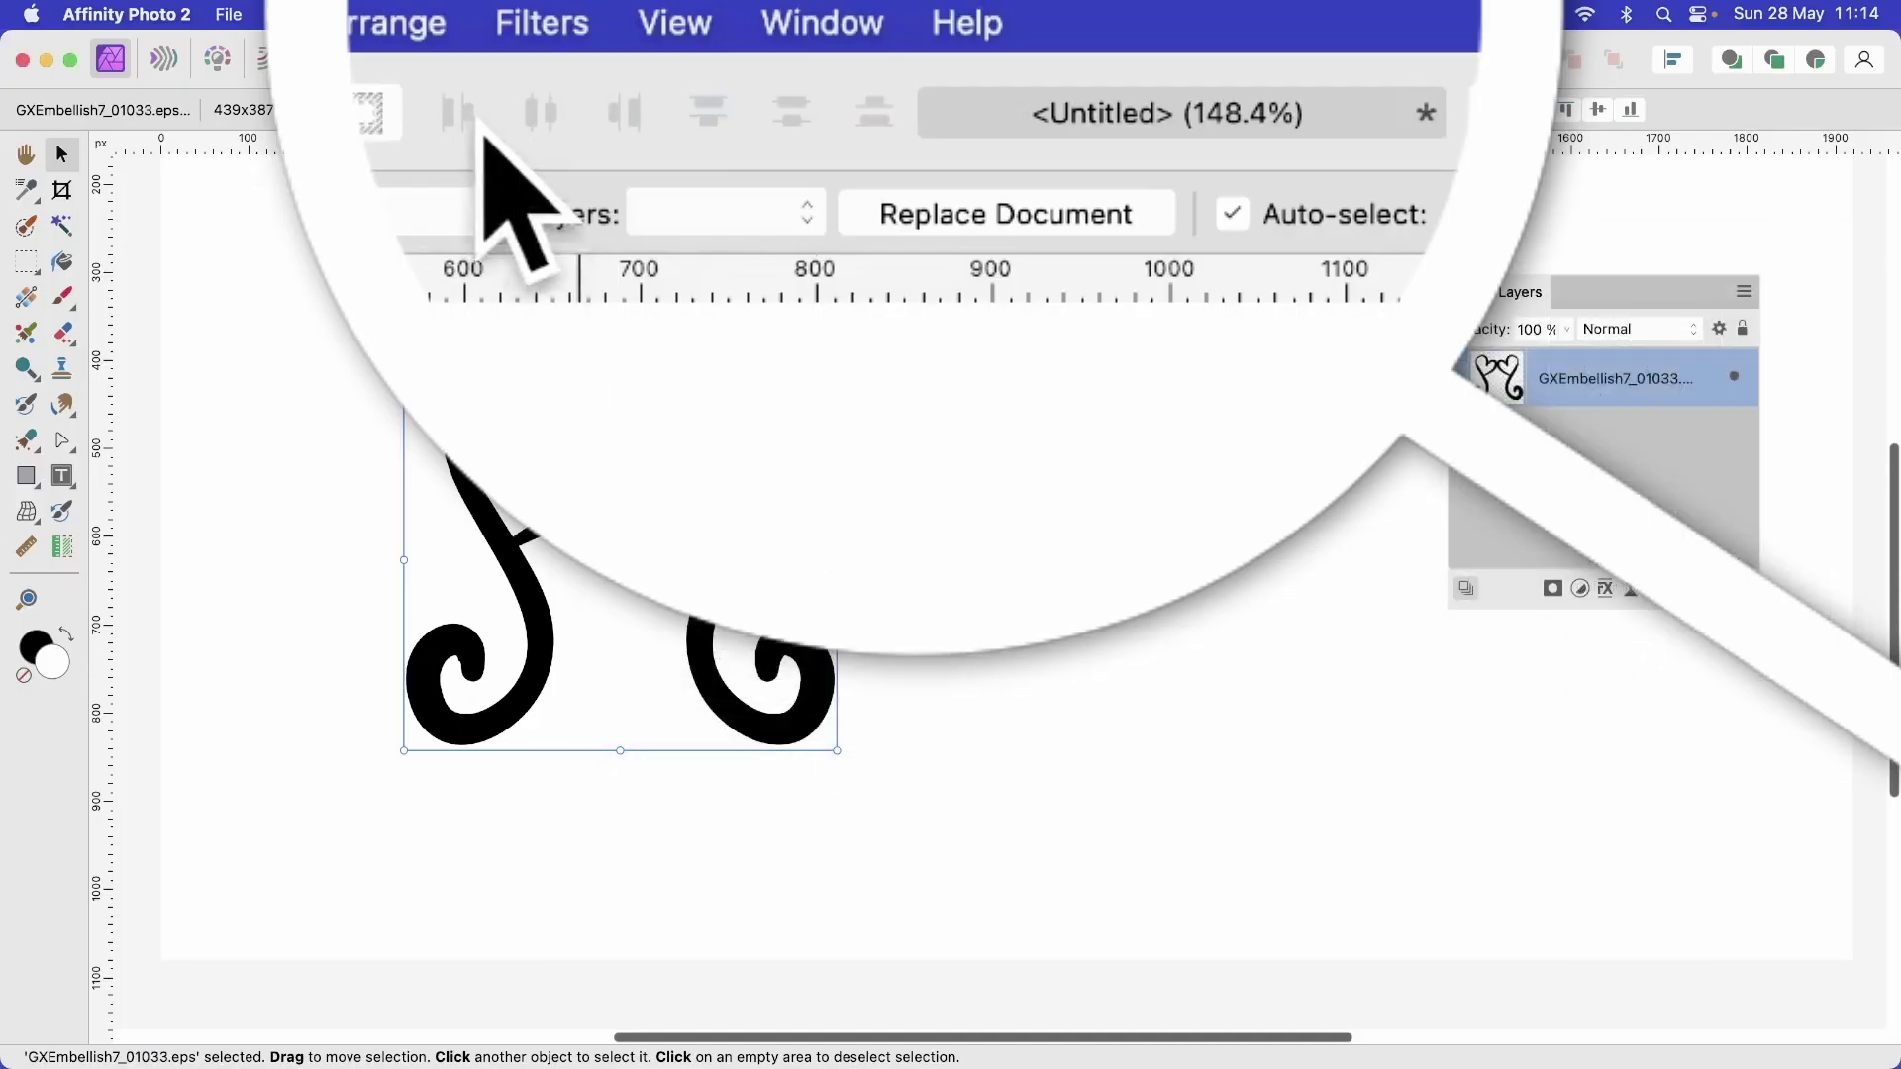
# - Enlarge the swirl to 232% and reposition it so its lower curls extend past the page bottom
pyautogui.click(822, 22)
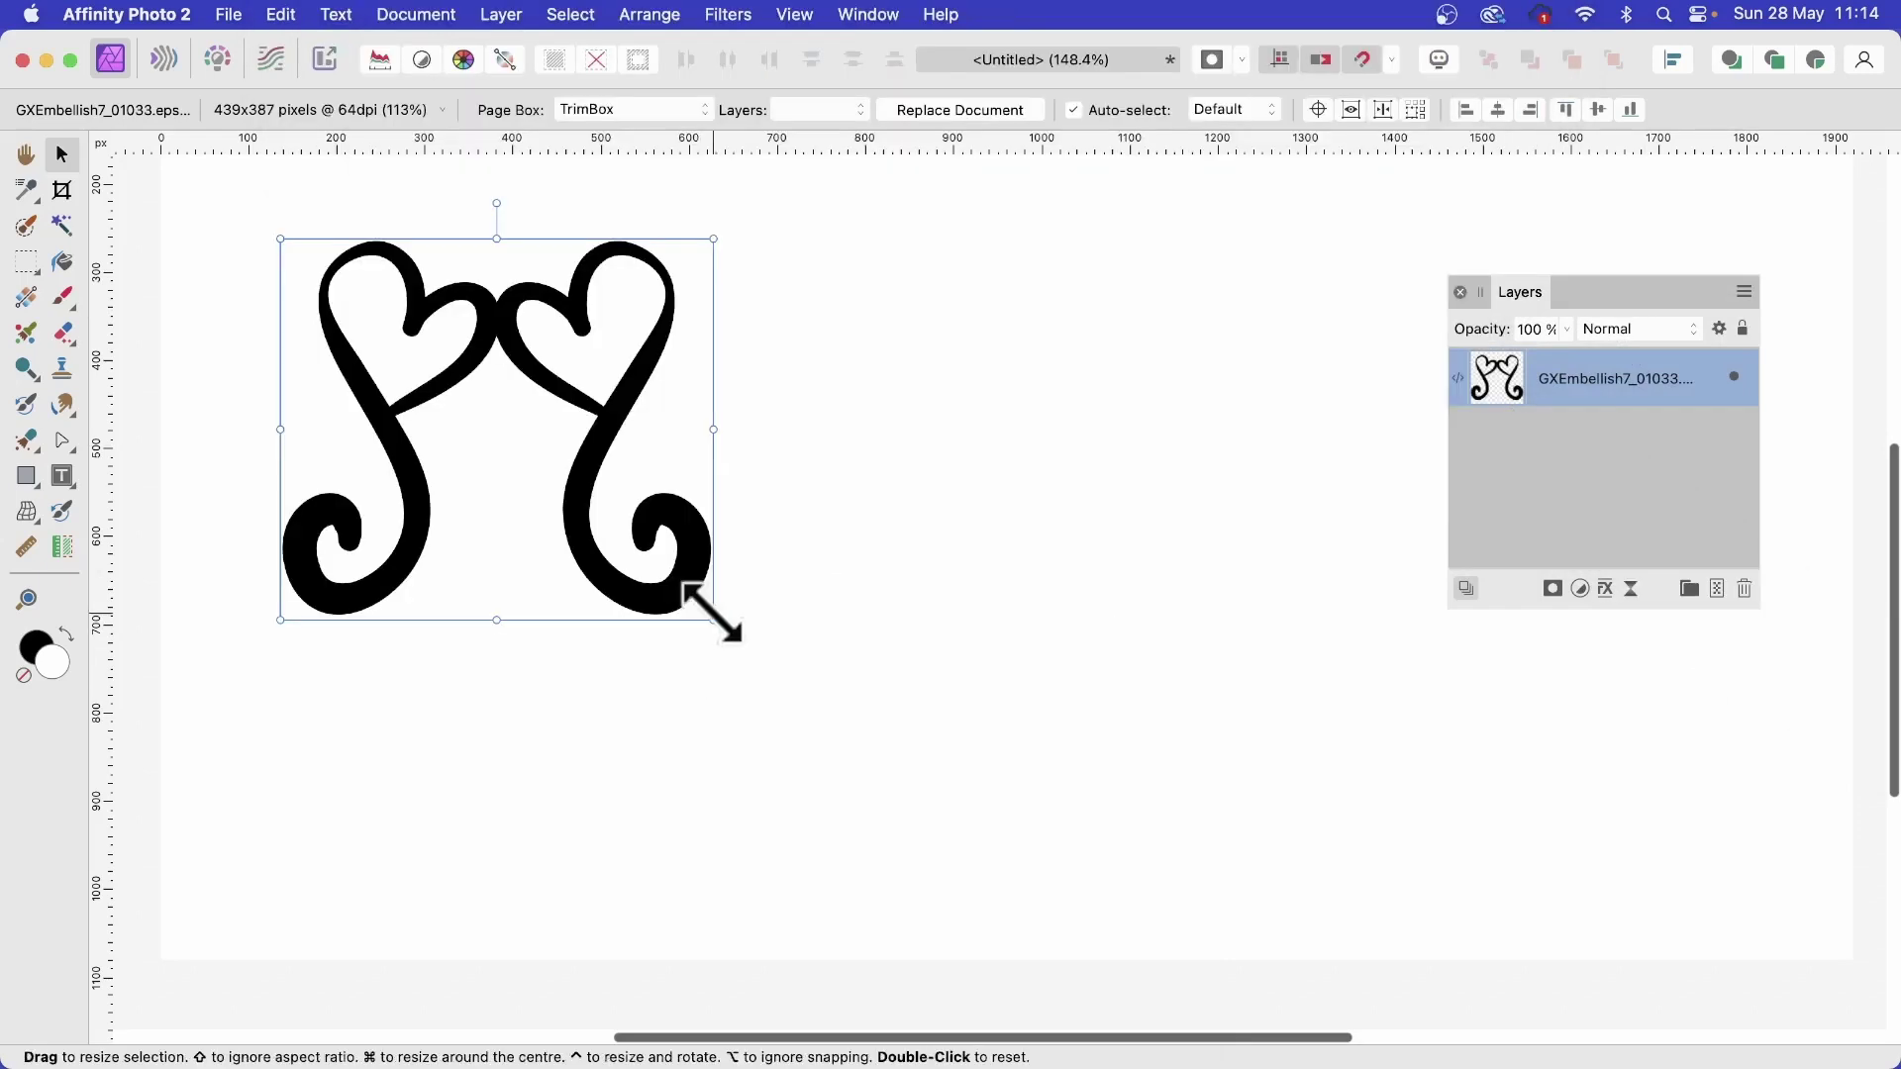
pyautogui.moveTo(700, 620); pyautogui.dragTo(1028, 870)
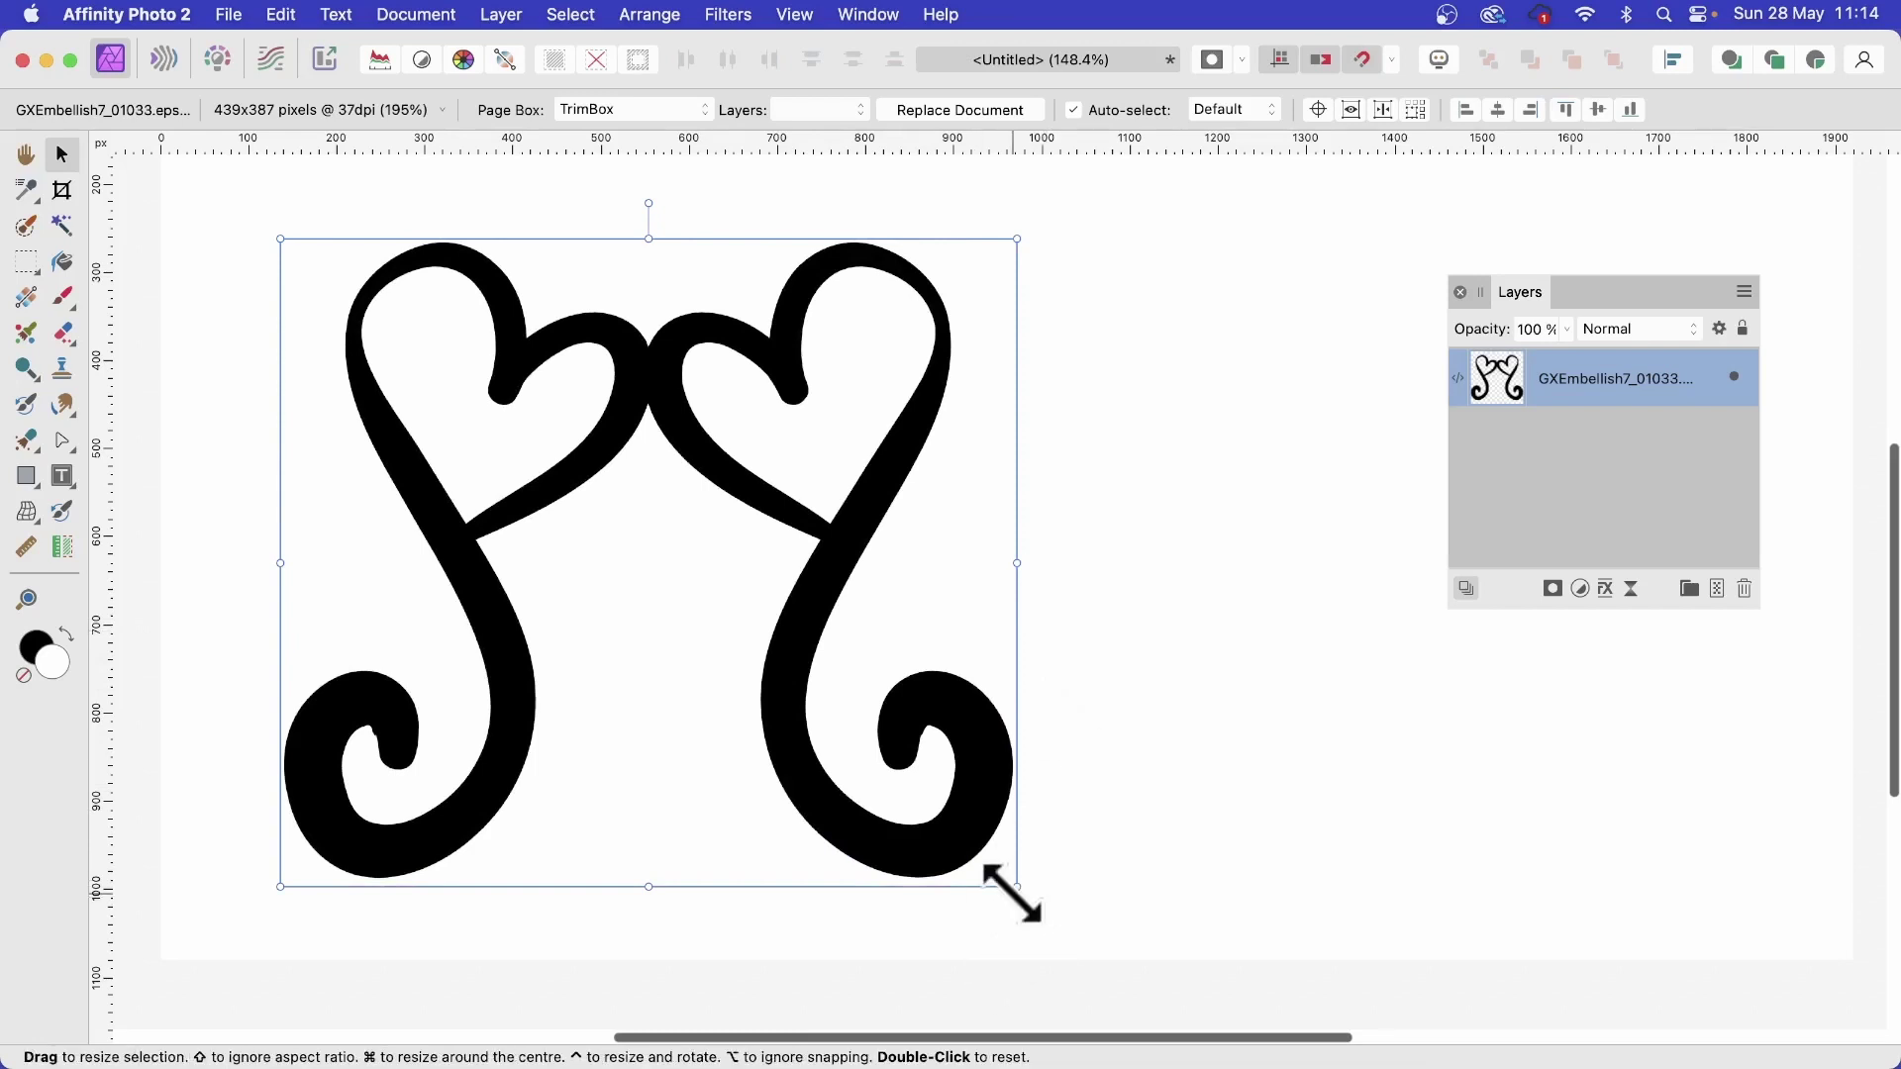
pyautogui.moveTo(1012, 888); pyautogui.dragTo(1167, 978)
pyautogui.moveTo(918, 840); pyautogui.dragTo(841, 642)
pyautogui.moveTo(841, 463); pyautogui.dragTo(911, 780)
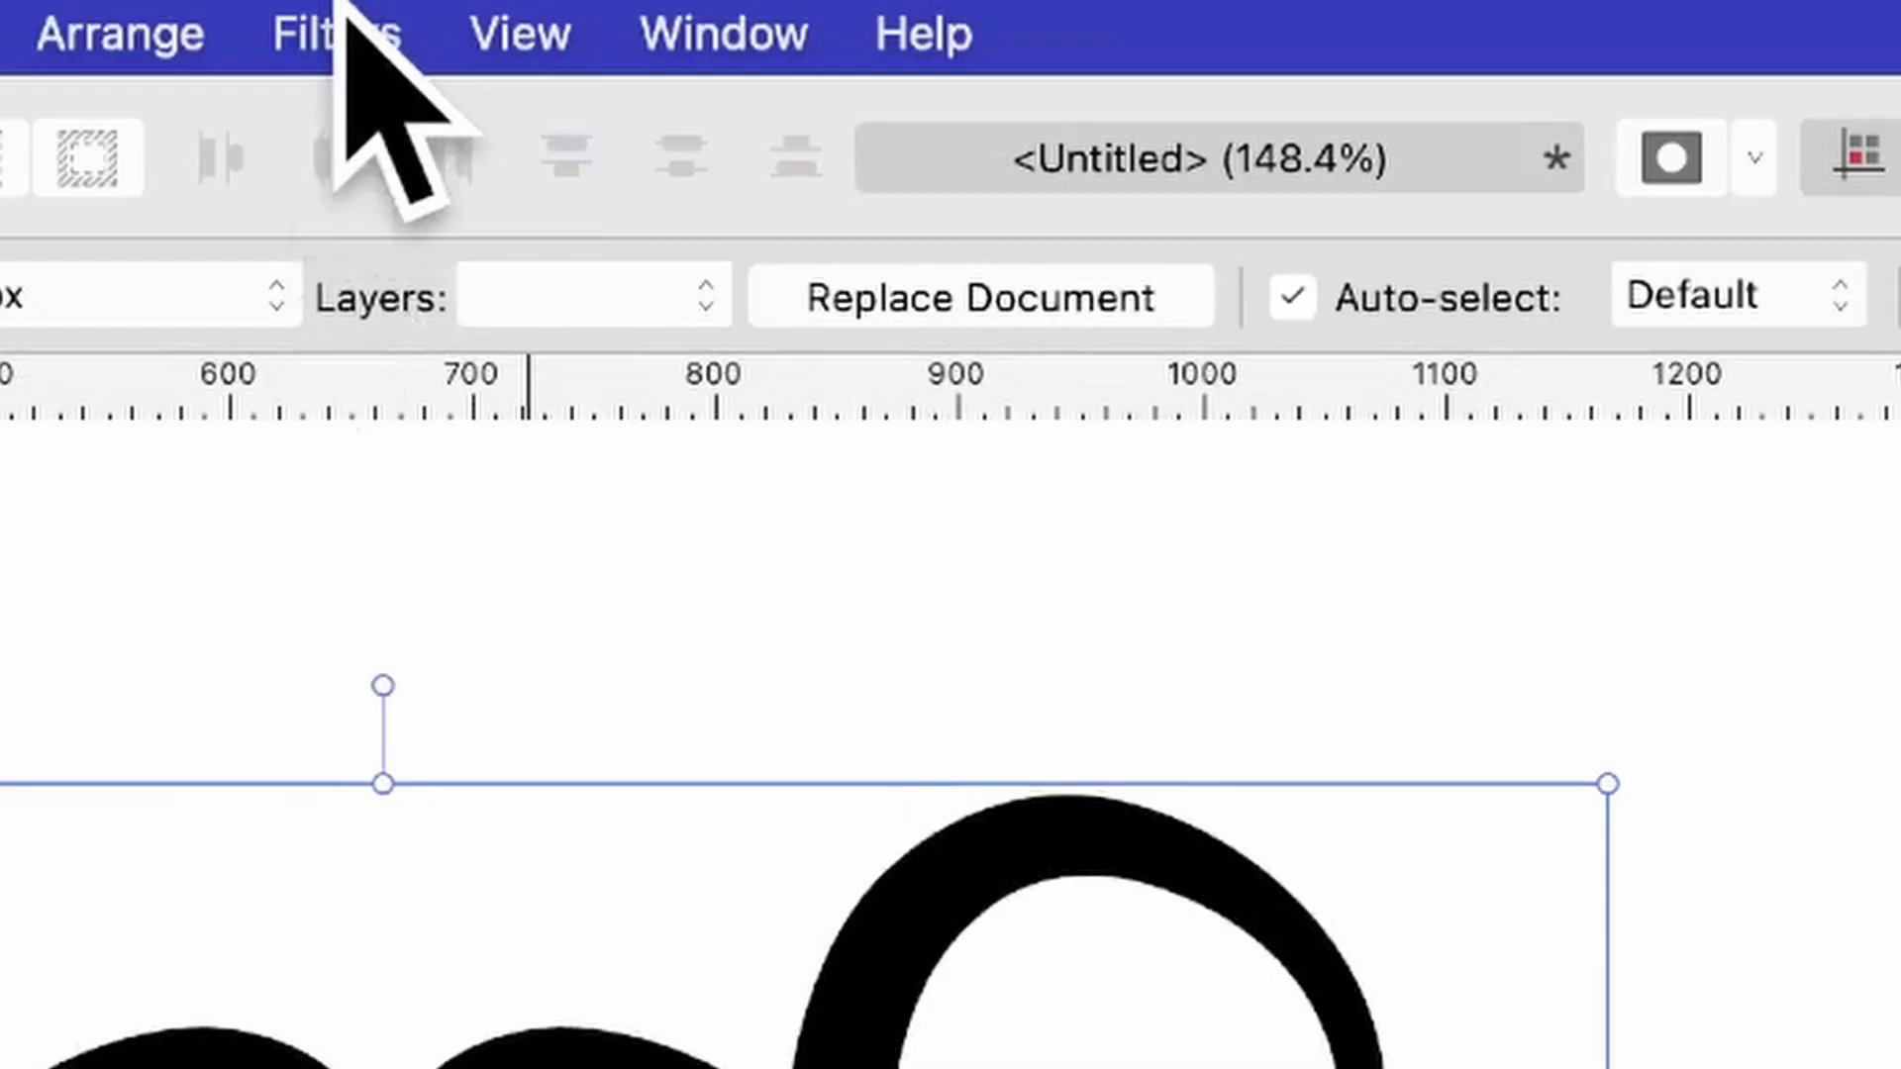
pyautogui.click(726, 14)
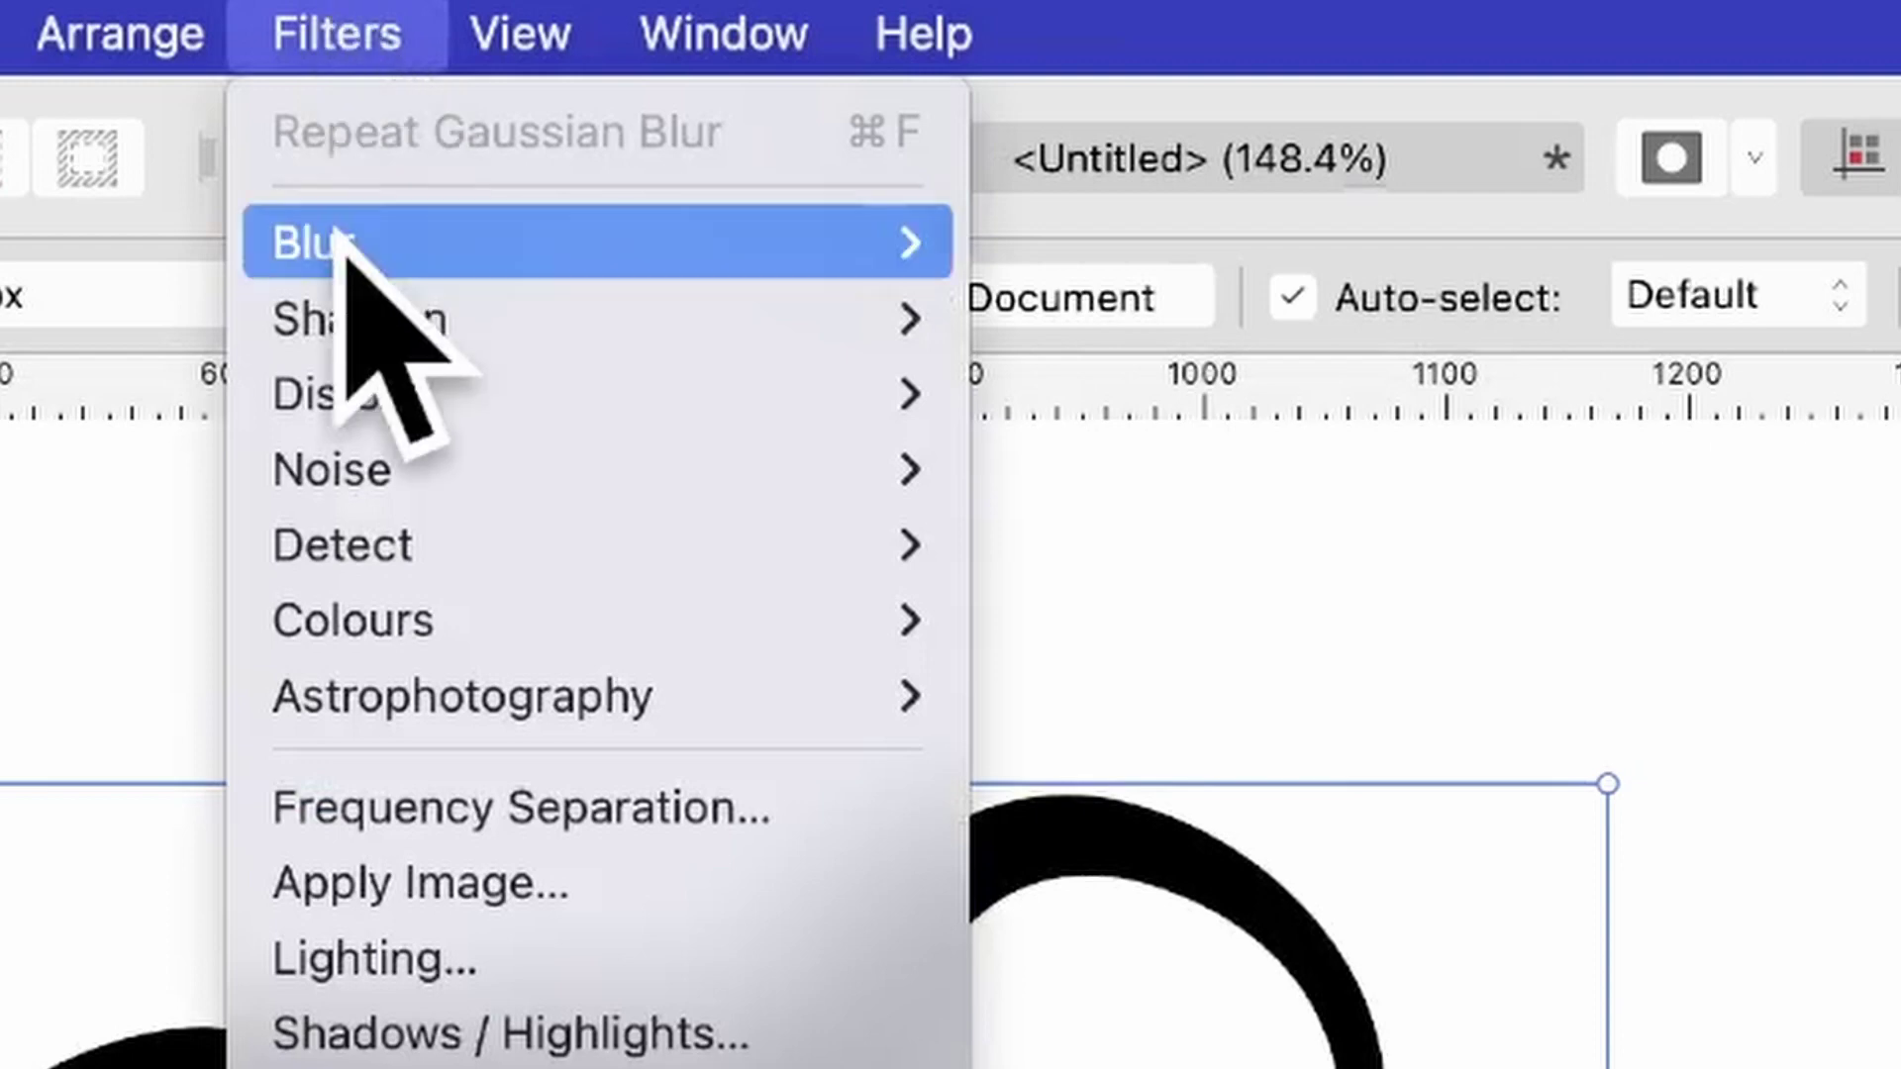
pyautogui.moveTo(347, 264)
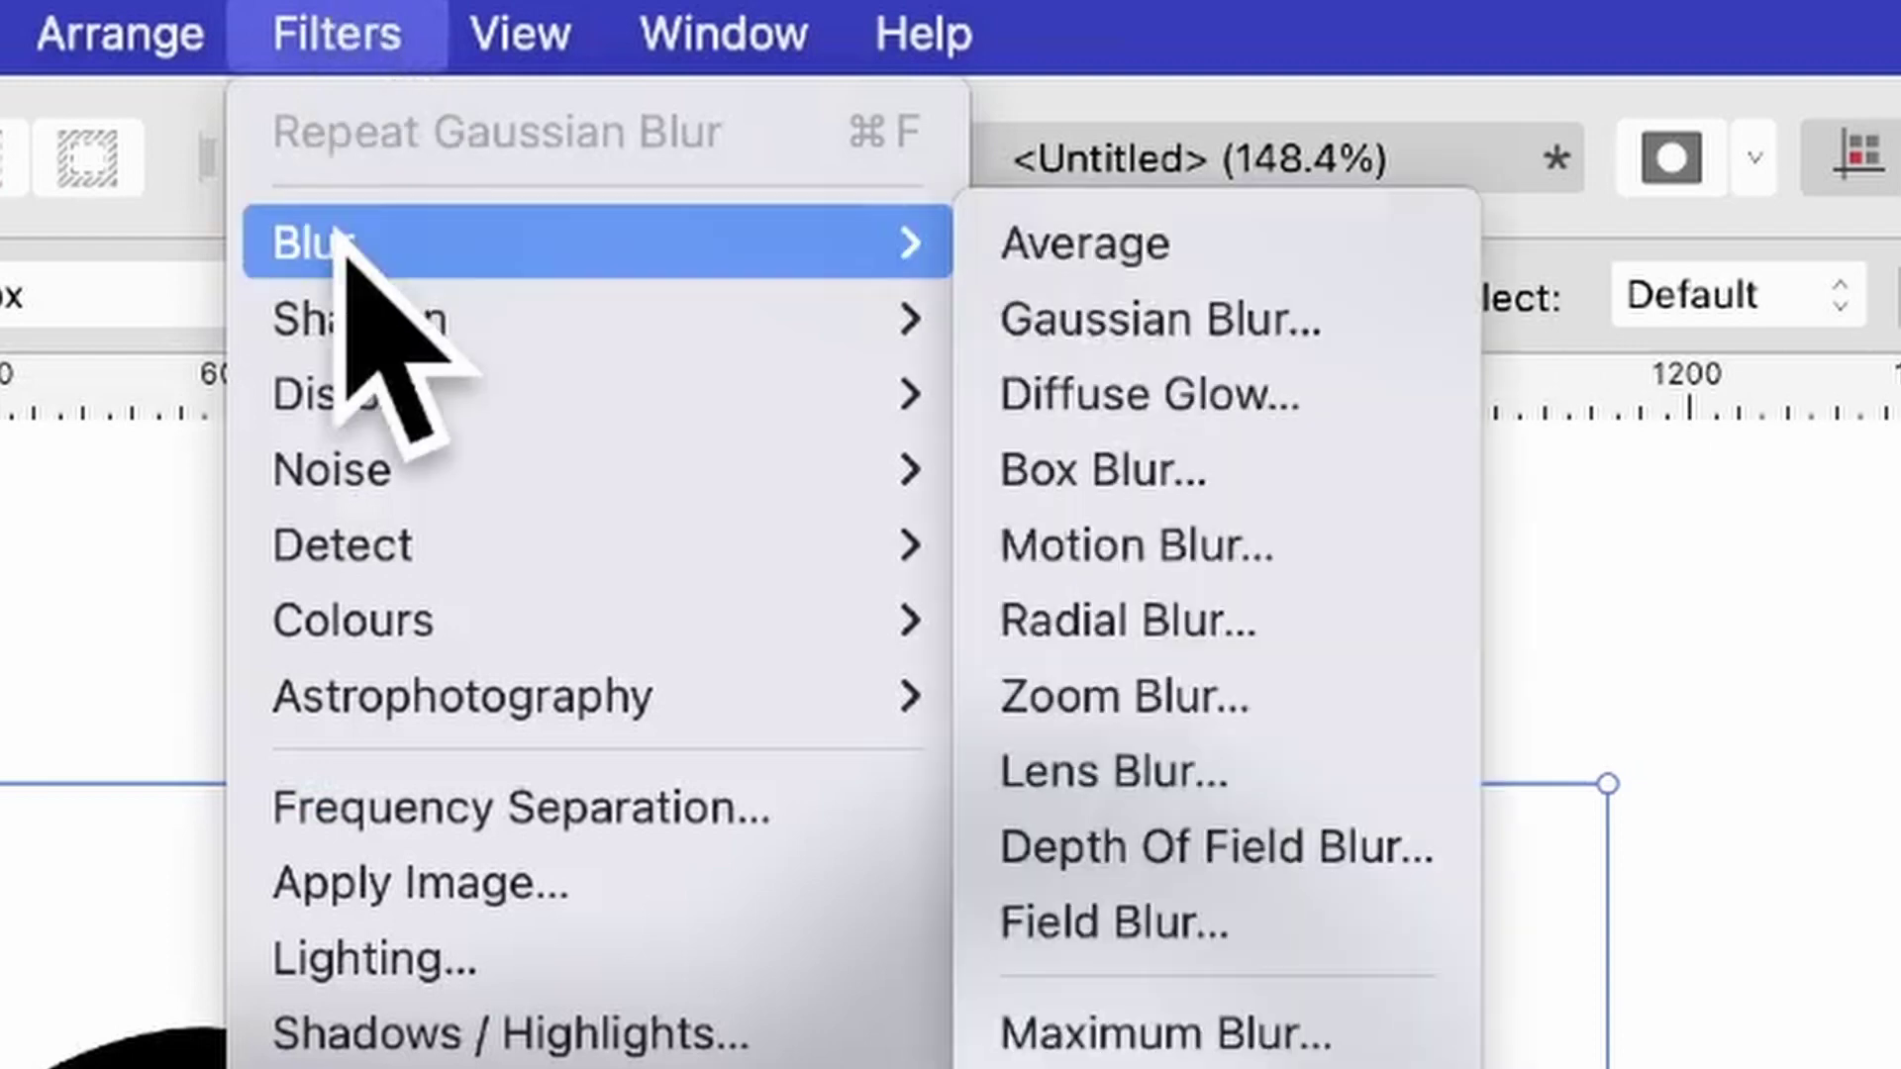
pyautogui.click(1244, 318)
pyautogui.click(780, 418)
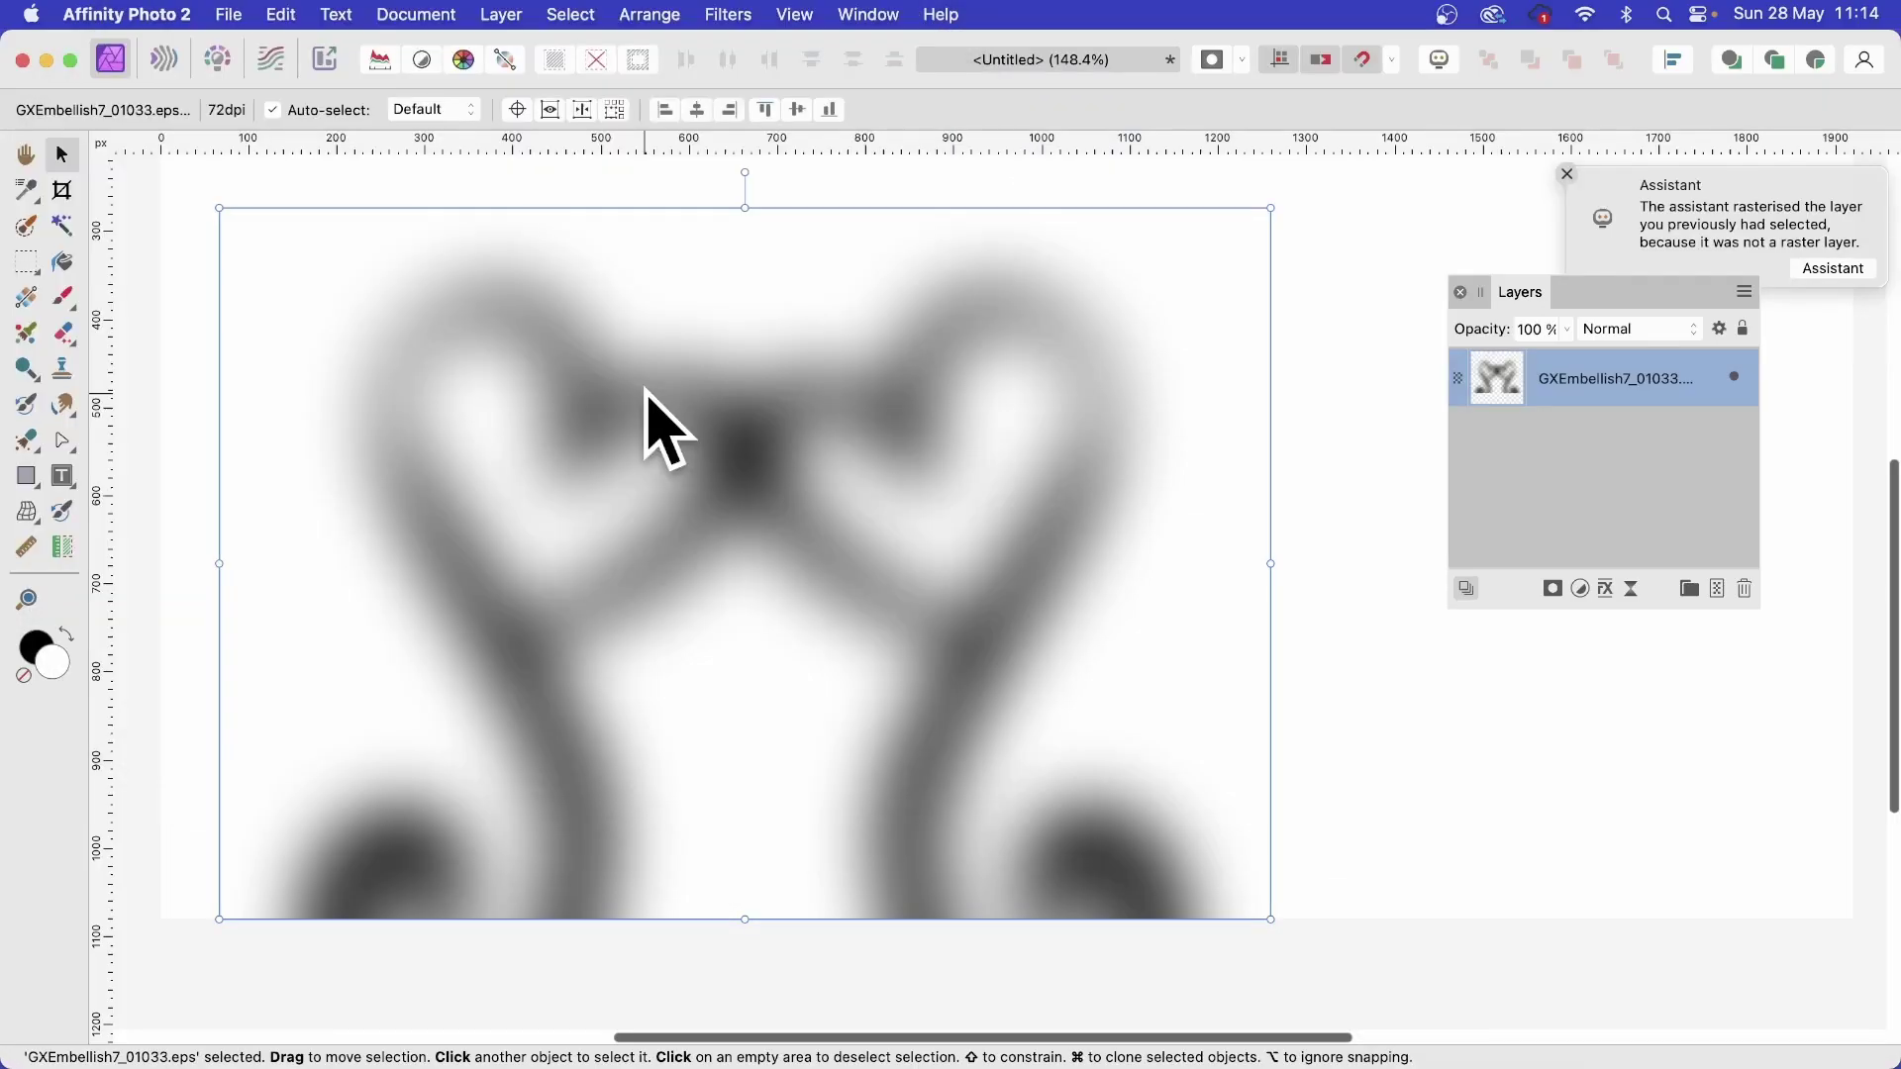
pyautogui.moveTo(958, 778); pyautogui.dragTo(965, 640)
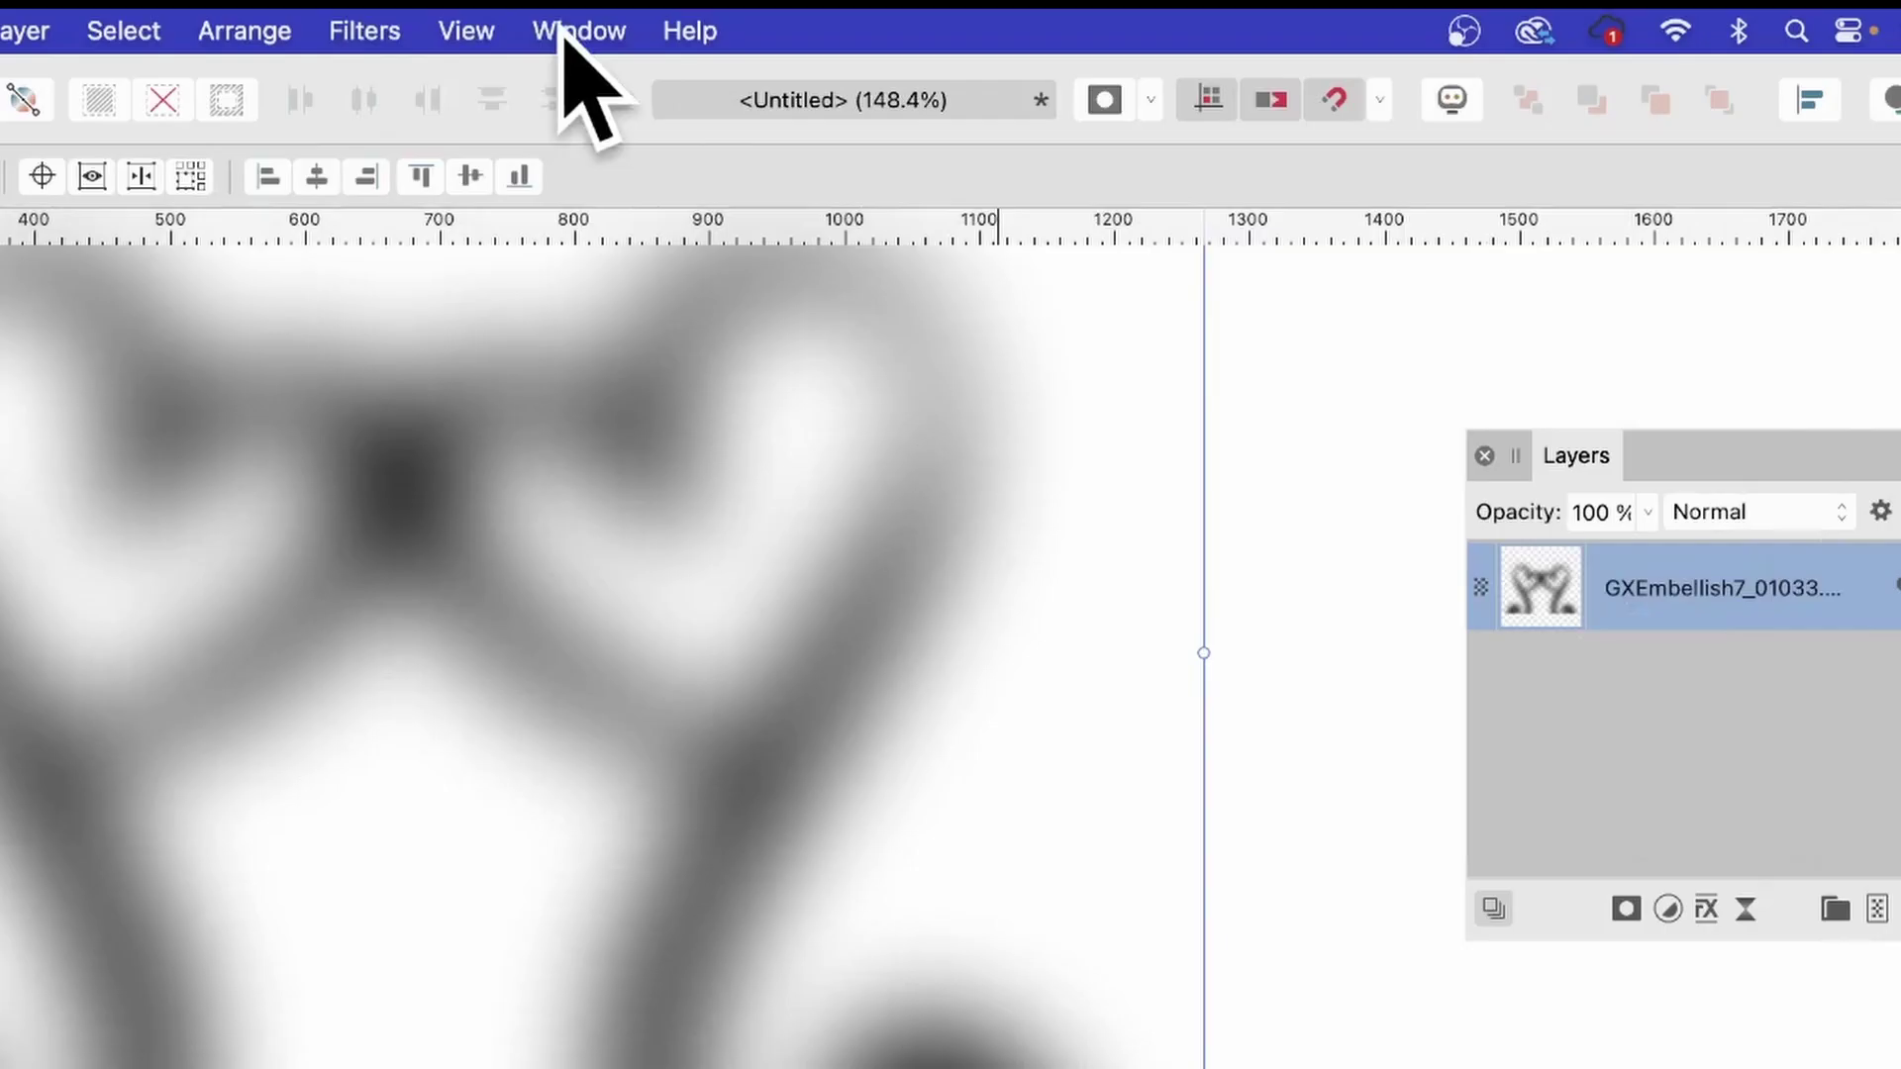
pyautogui.click(868, 13)
pyautogui.click(630, 333)
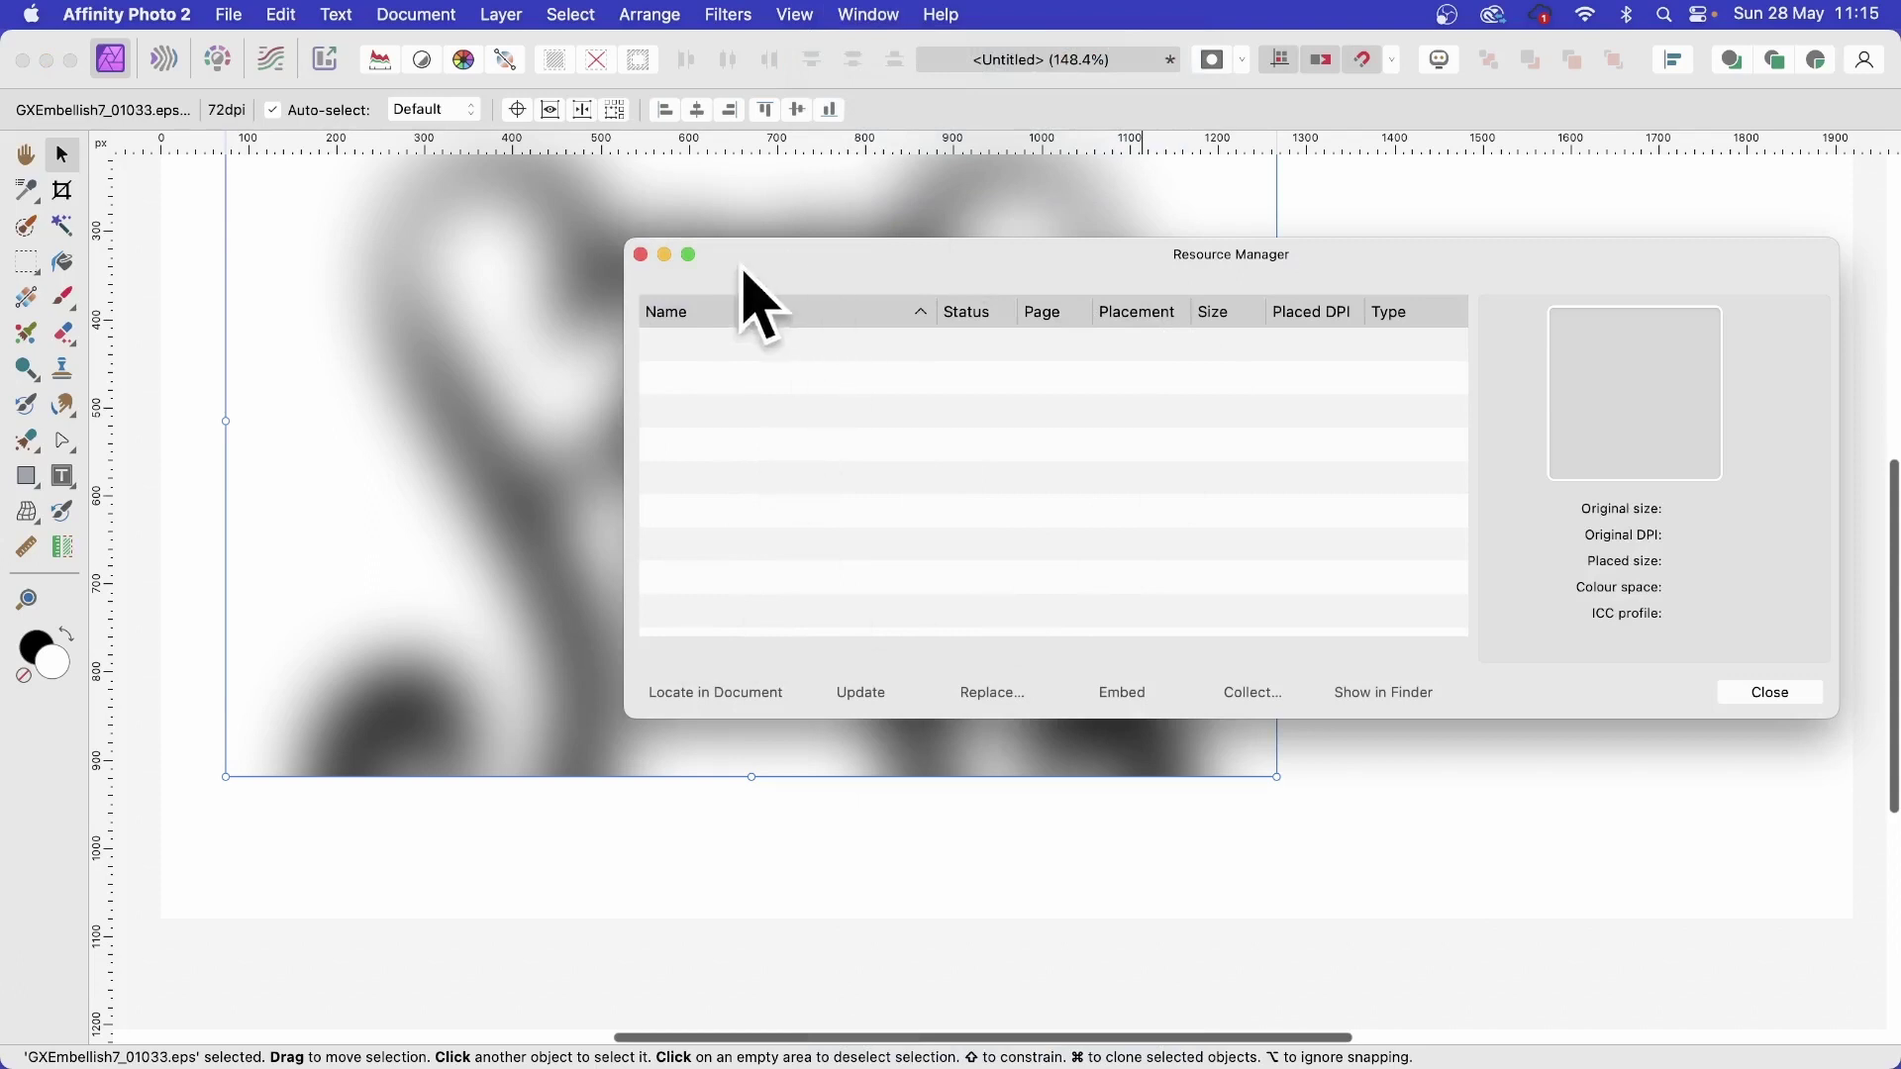
pyautogui.click(641, 256)
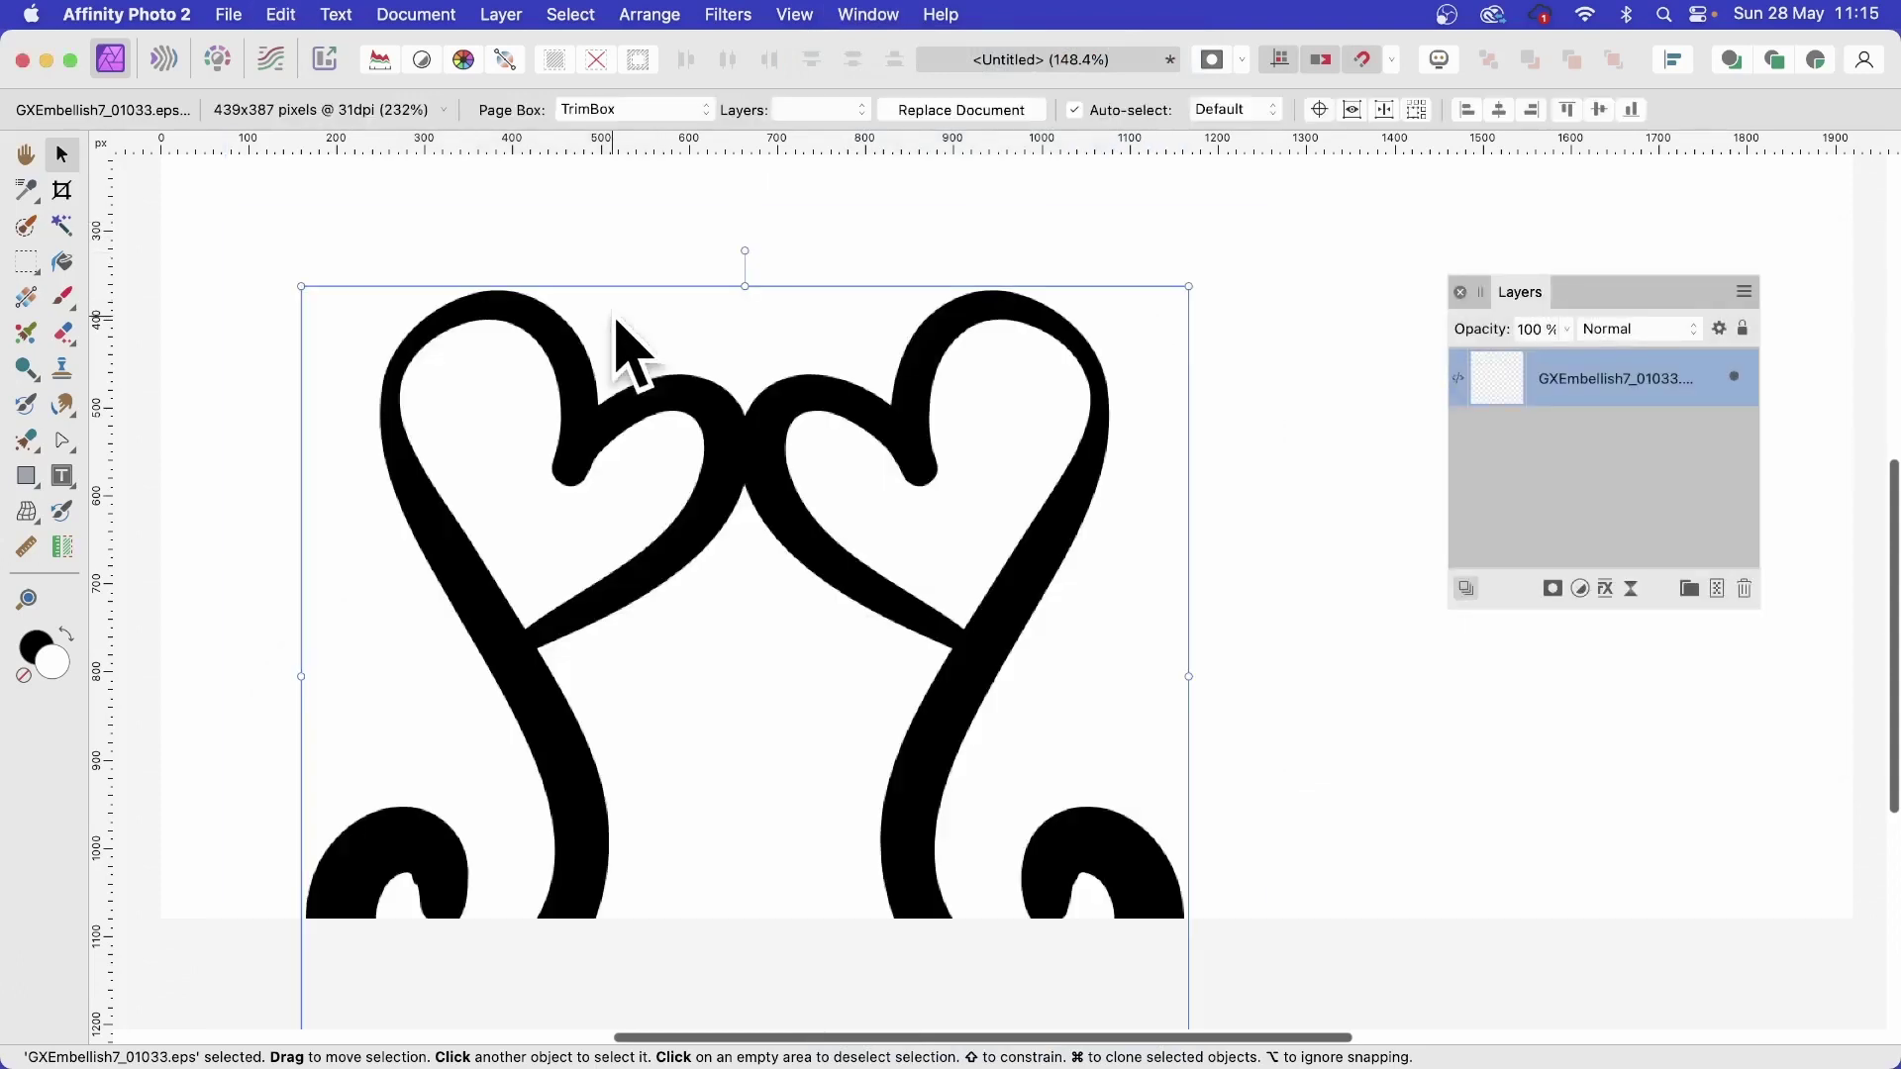
# - Move the swirl higher on the page and try the Distort > Mirror filter on it
pyautogui.moveTo(796, 602); pyautogui.dragTo(789, 444)
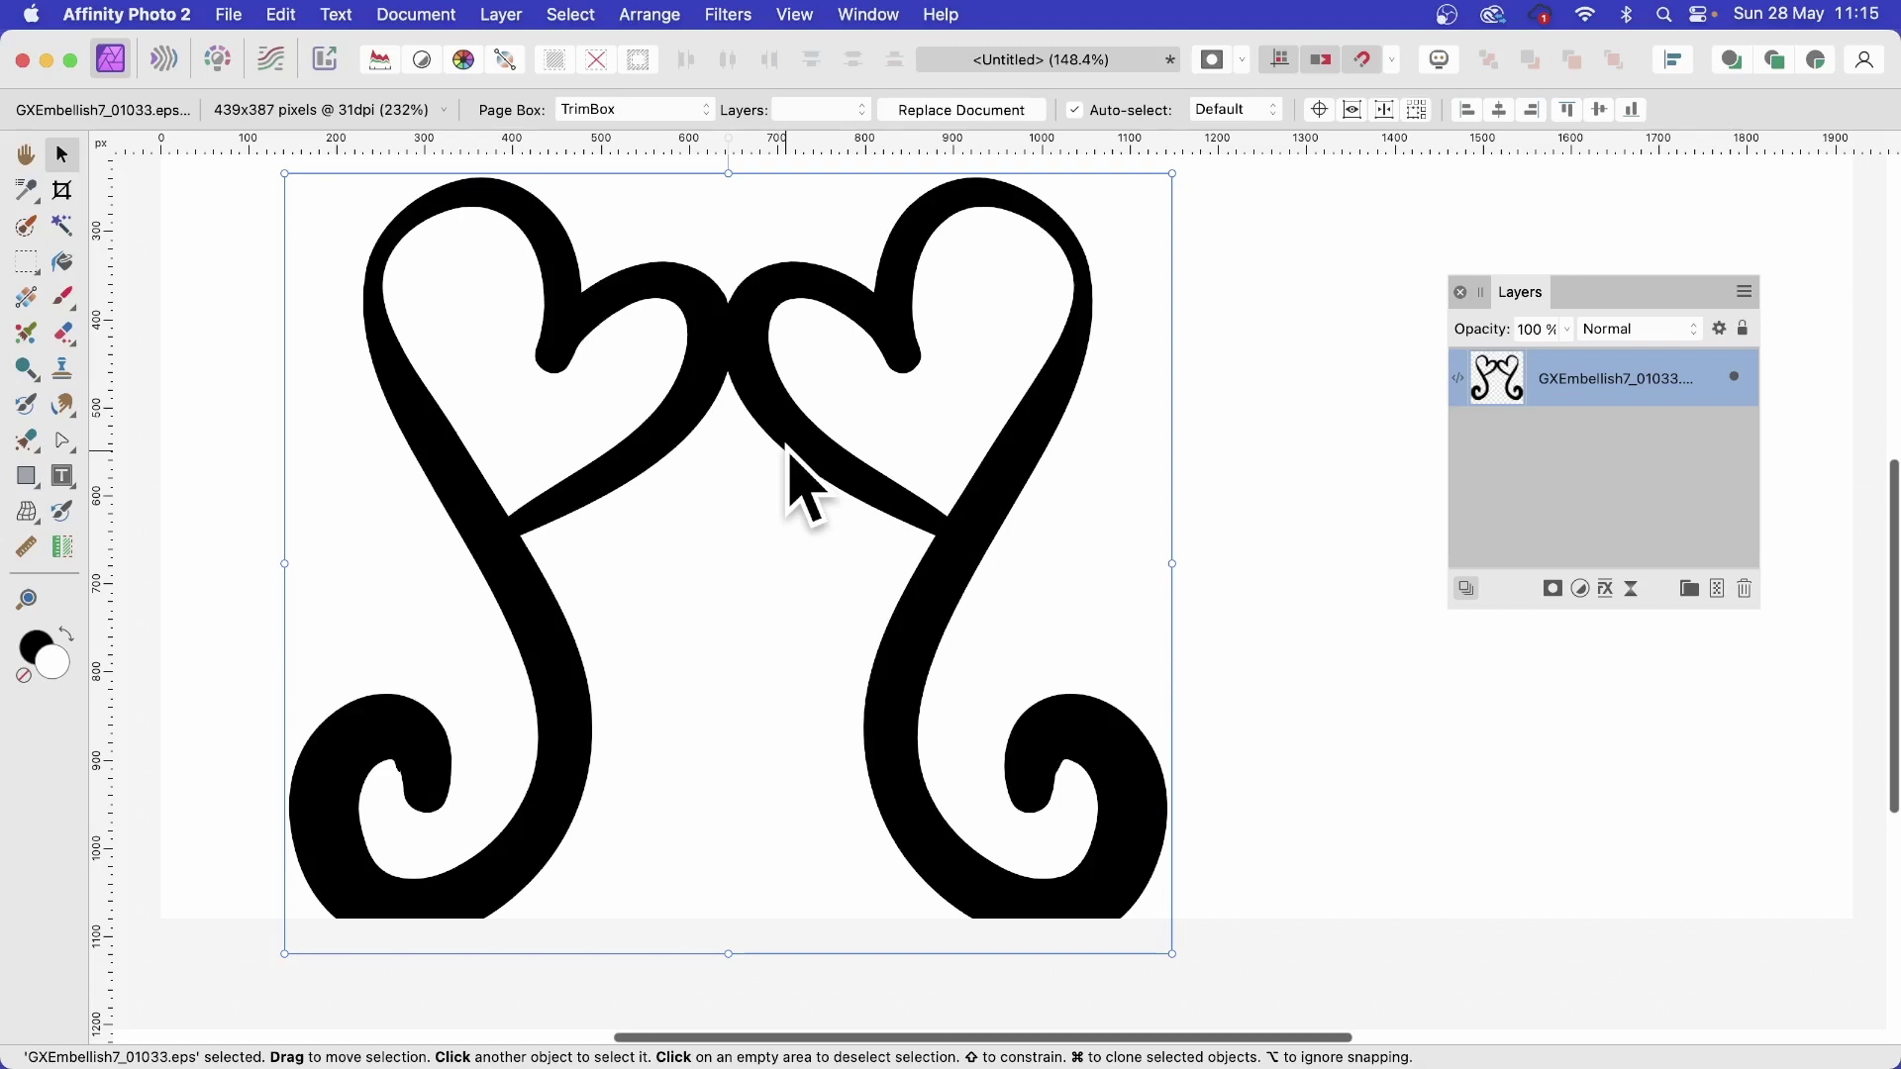
pyautogui.click(732, 14)
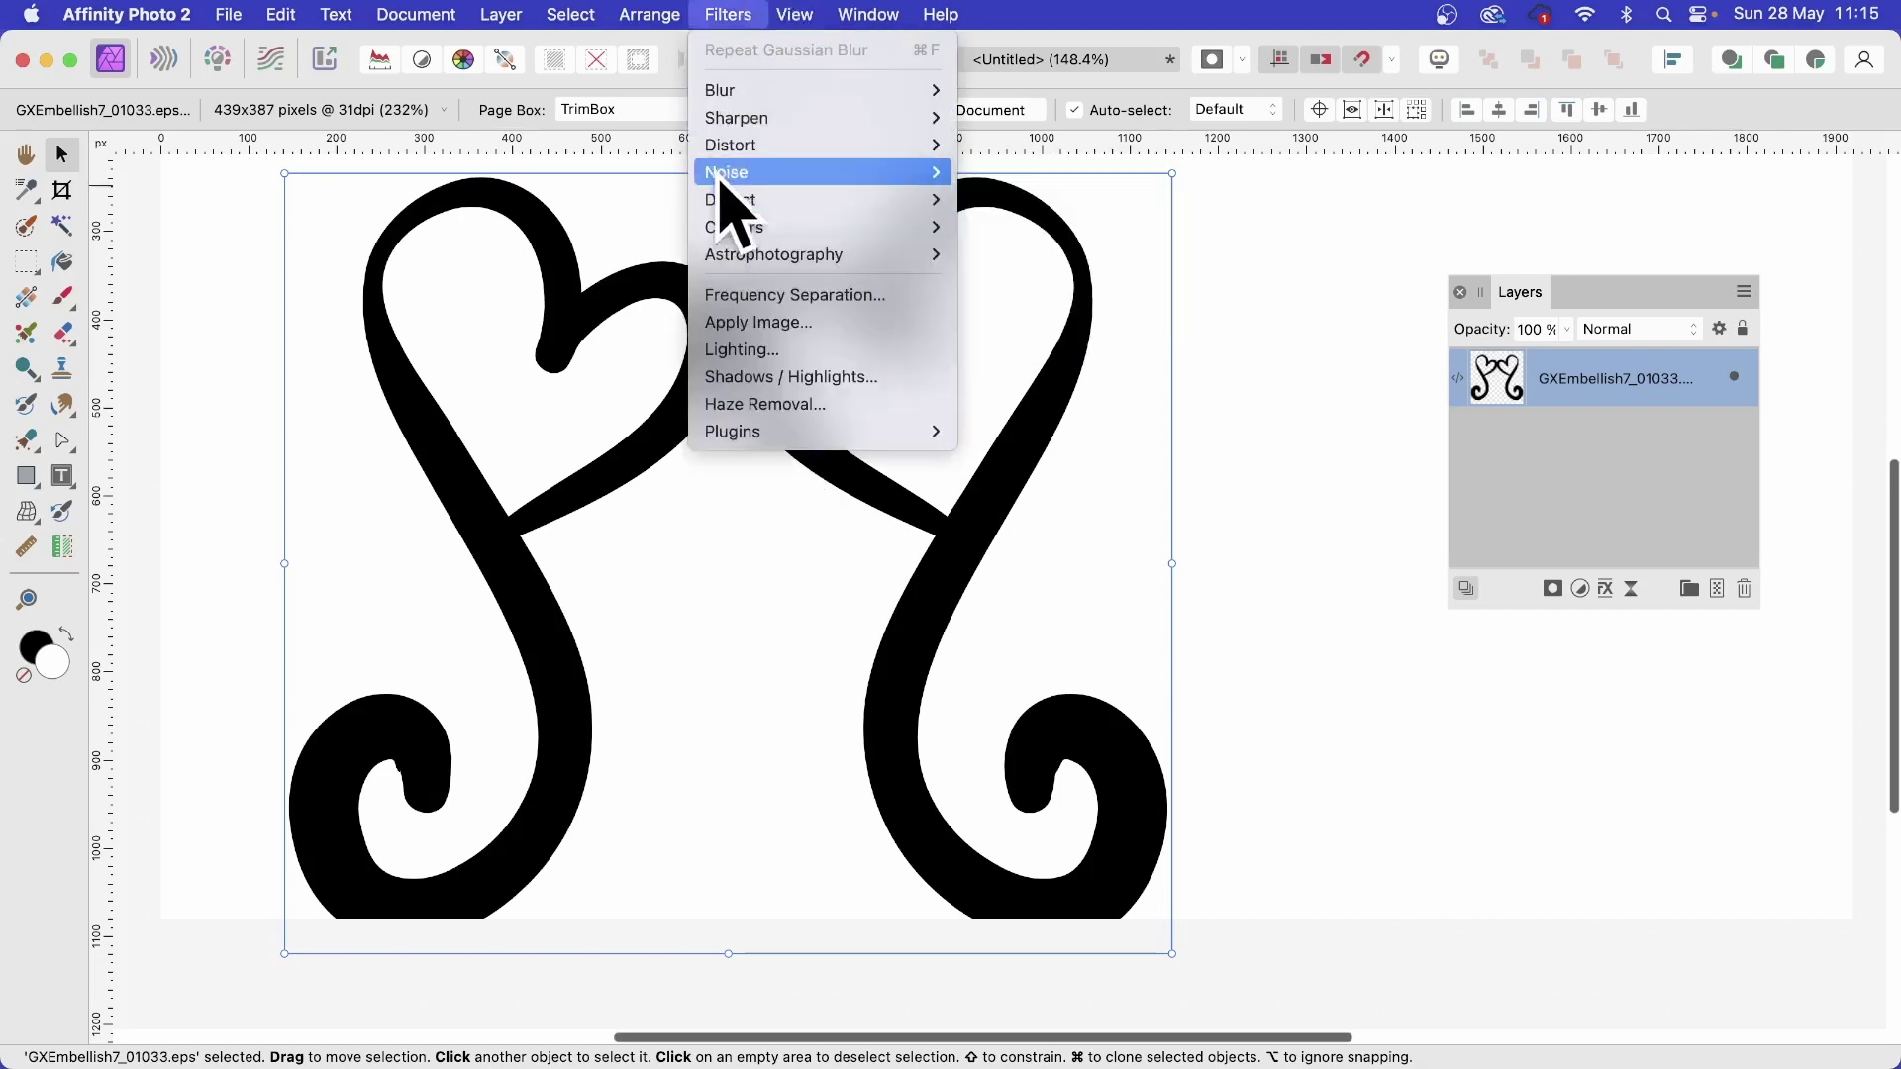
pyautogui.moveTo(743, 163)
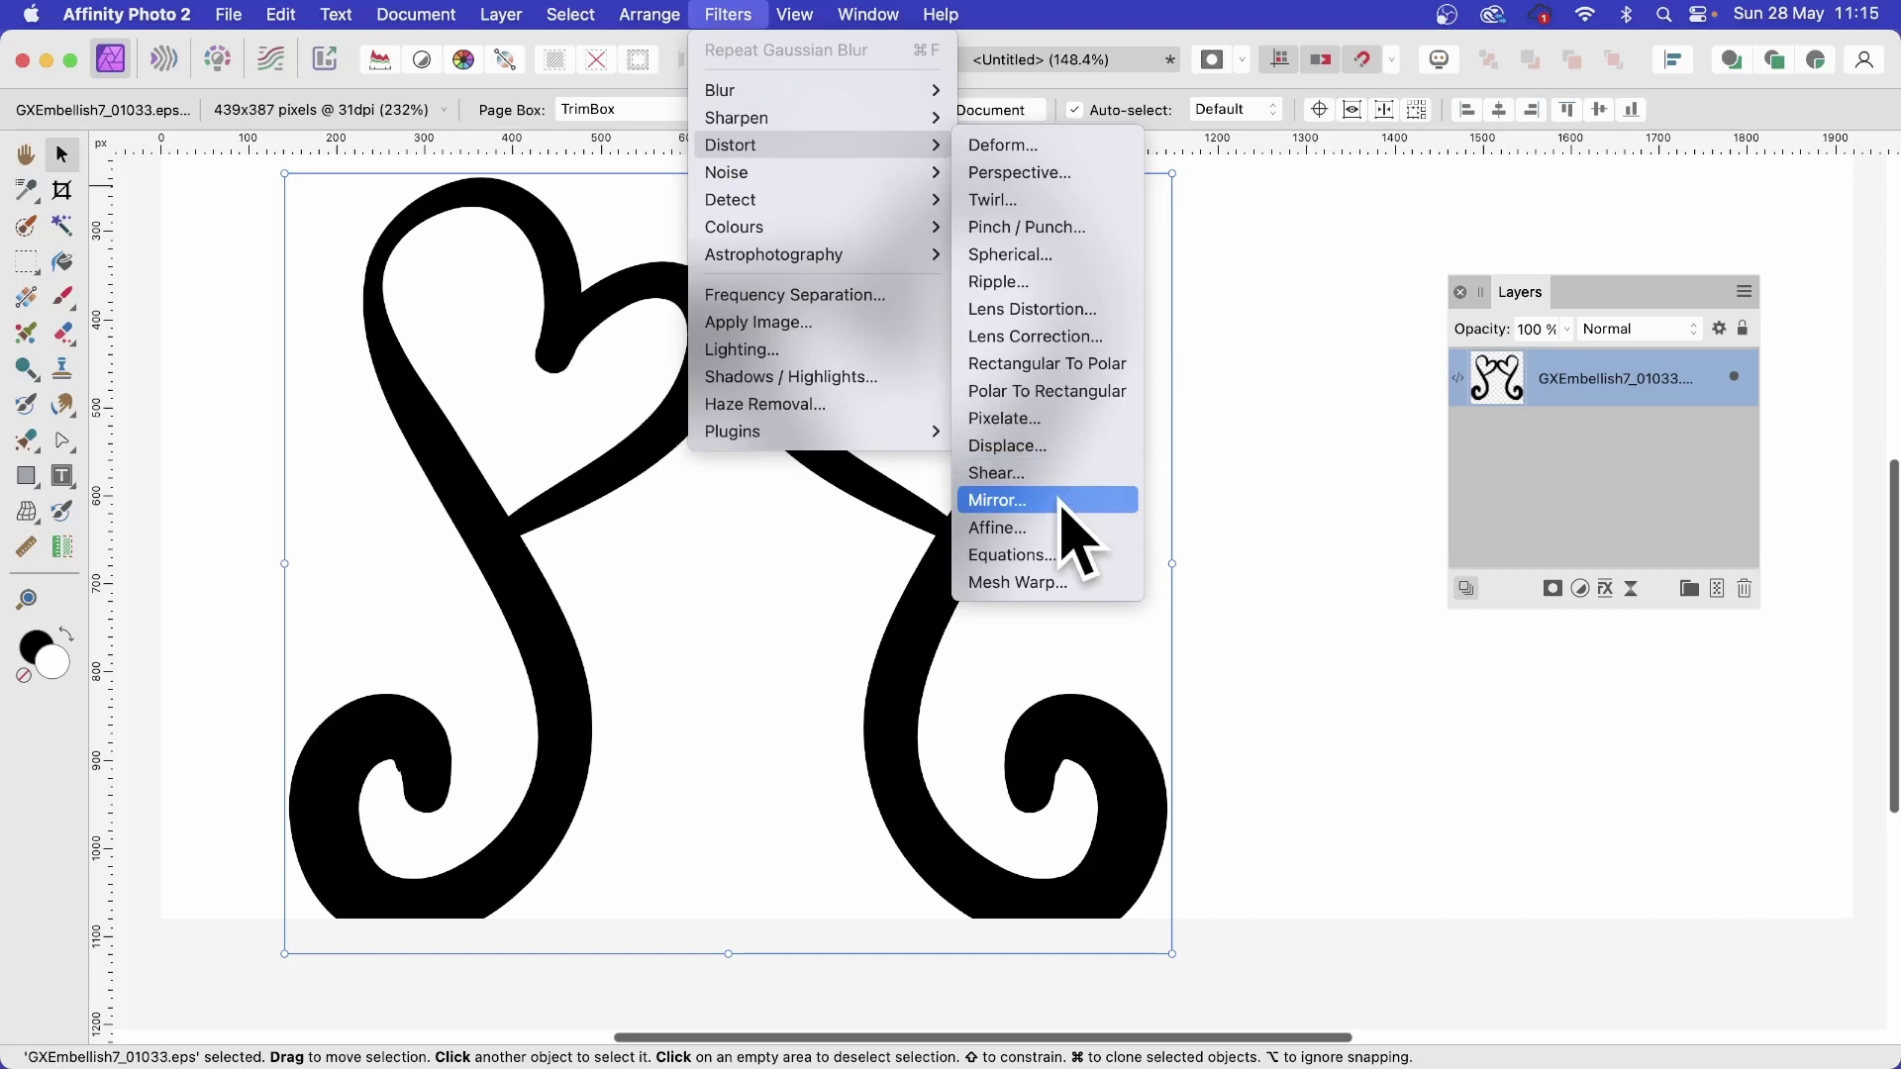
pyautogui.click(1010, 503)
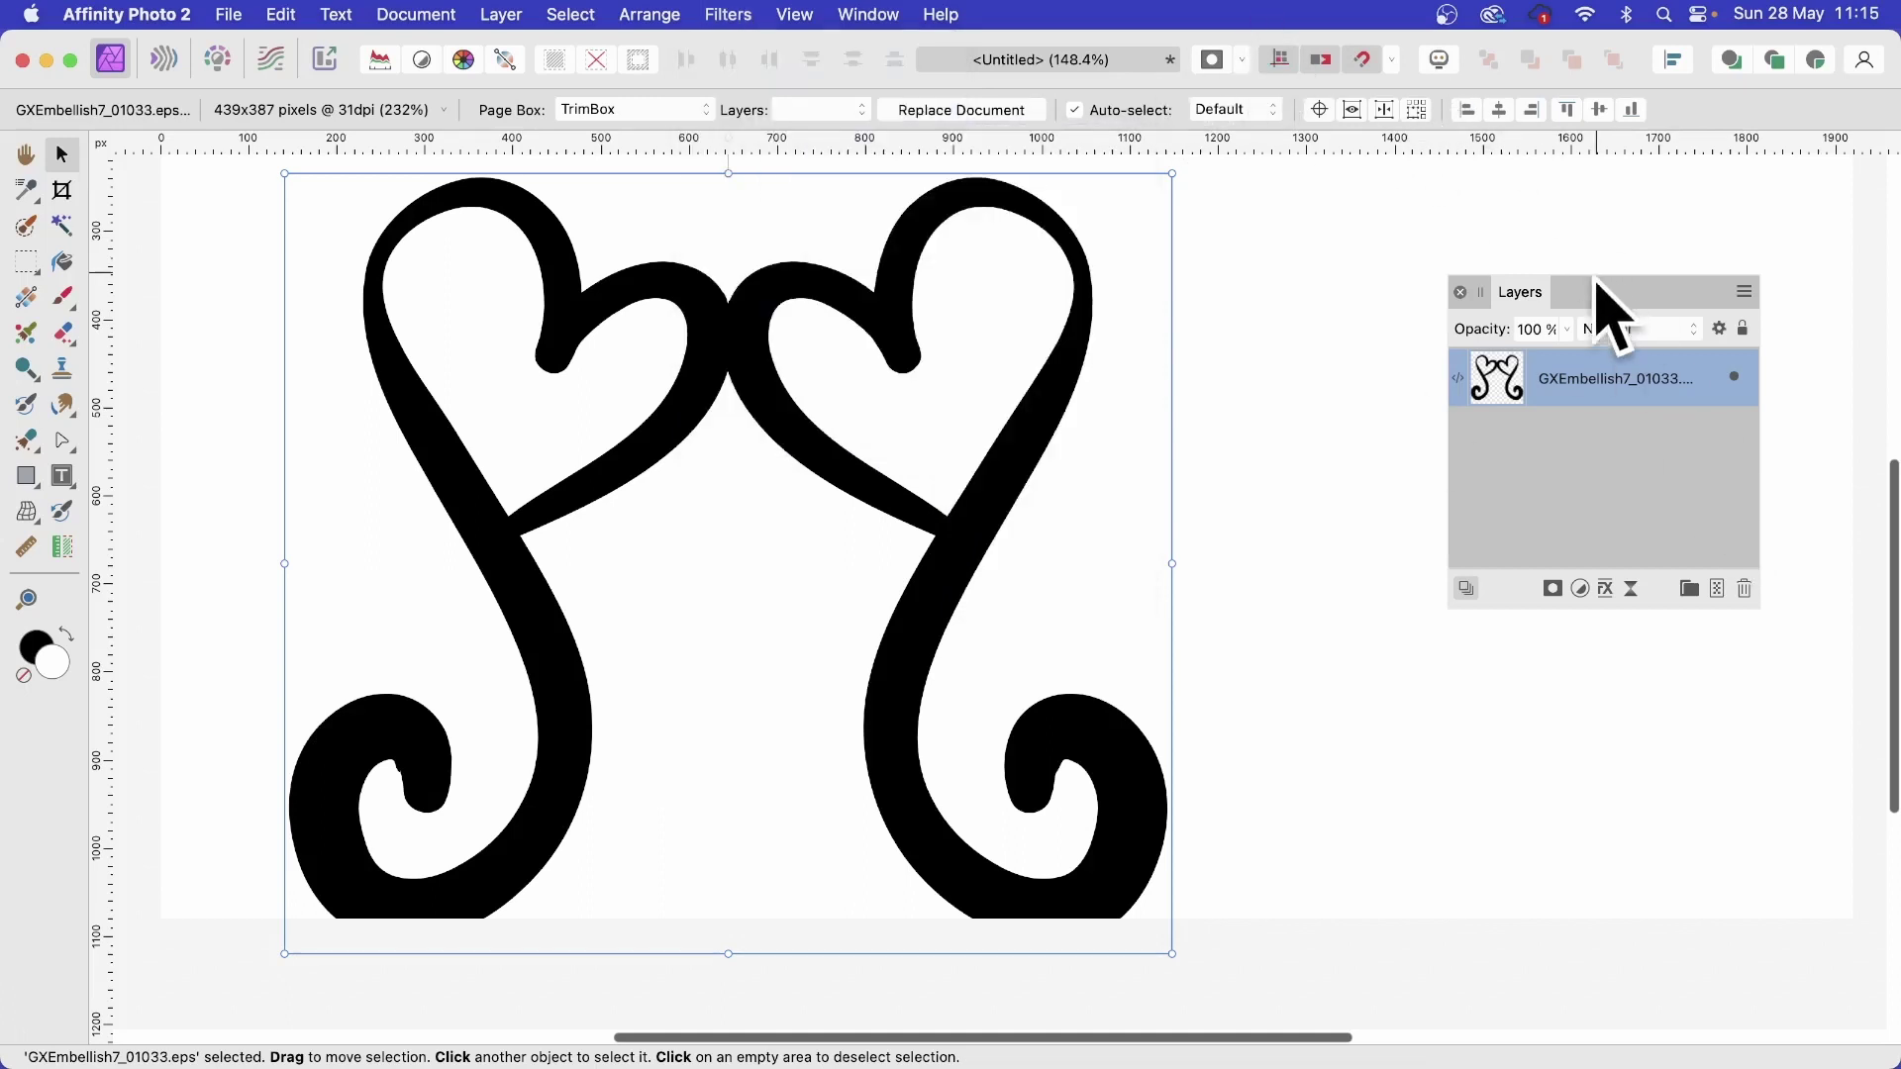
pyautogui.moveTo(1540, 292); pyautogui.dragTo(1309, 262)
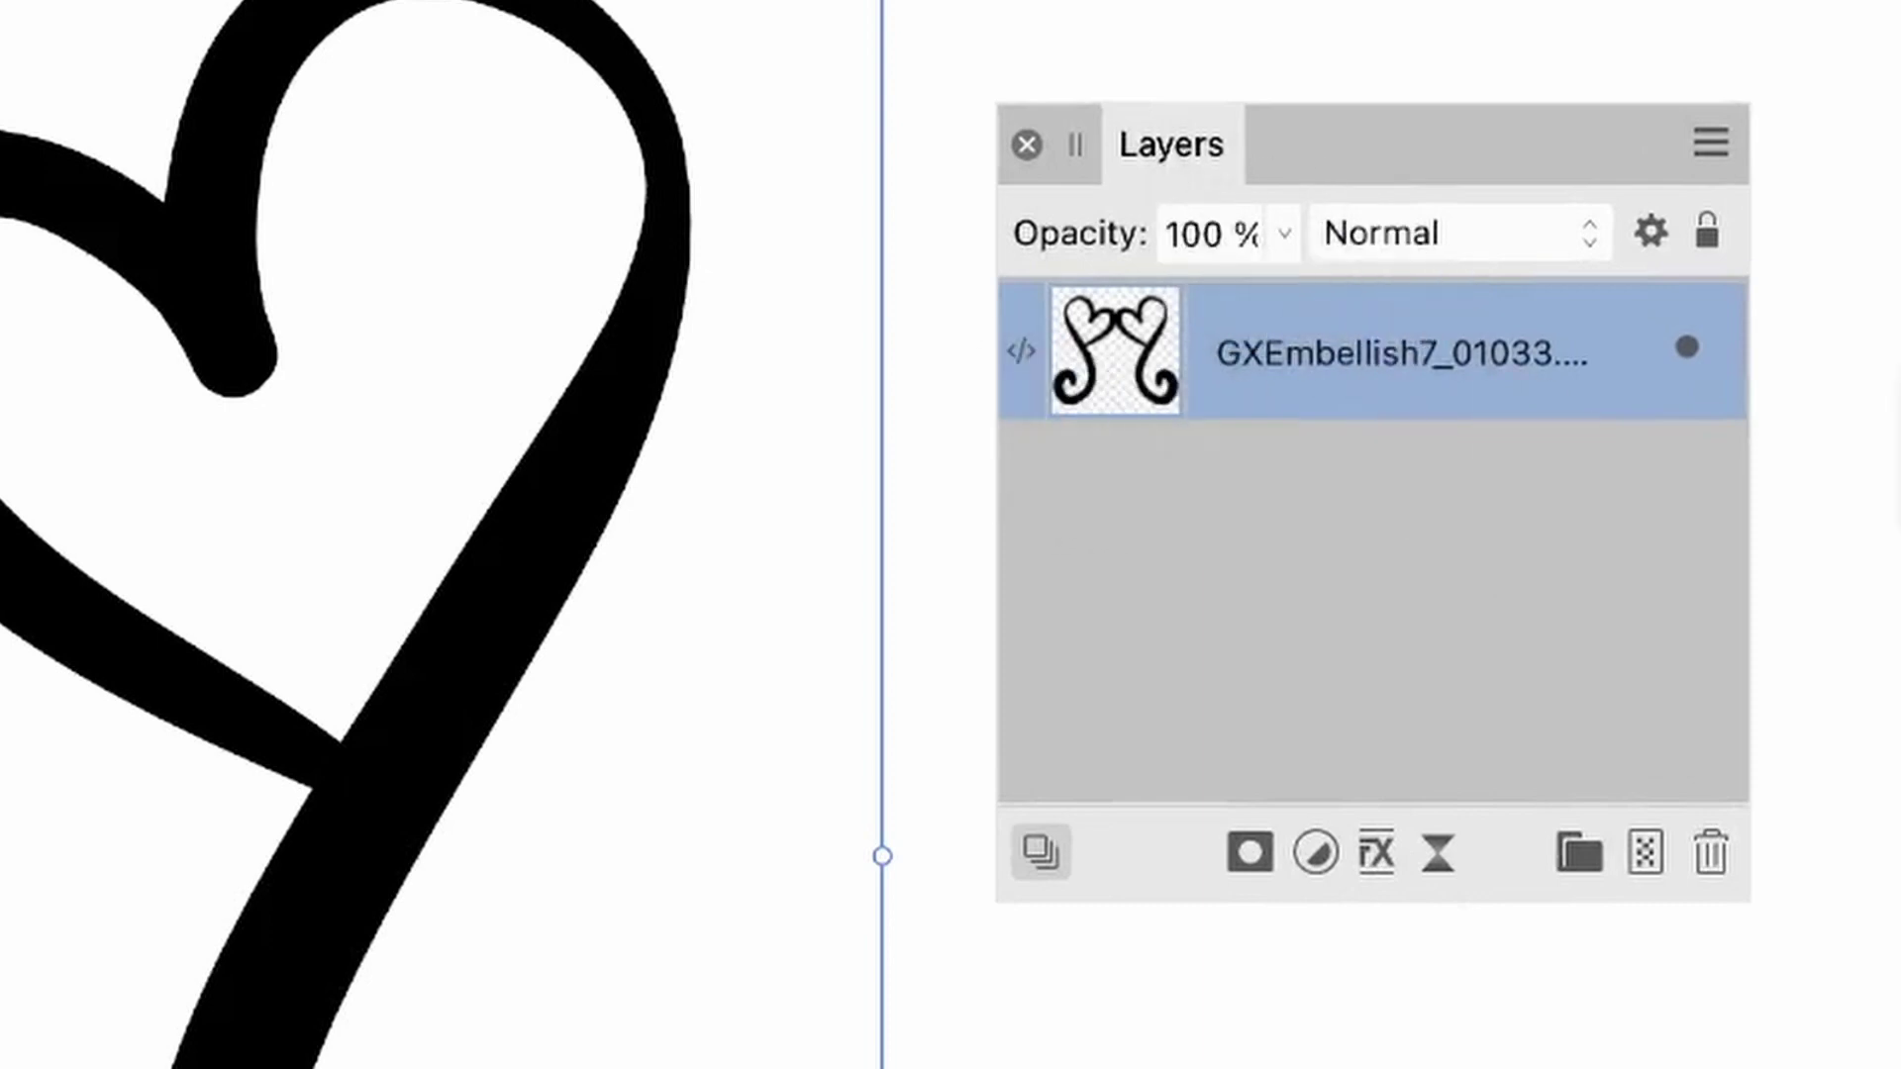
# - Turn on a Gradient Overlay for the swirl and add a vivid blue stop at 23%
pyautogui.click(1375, 853)
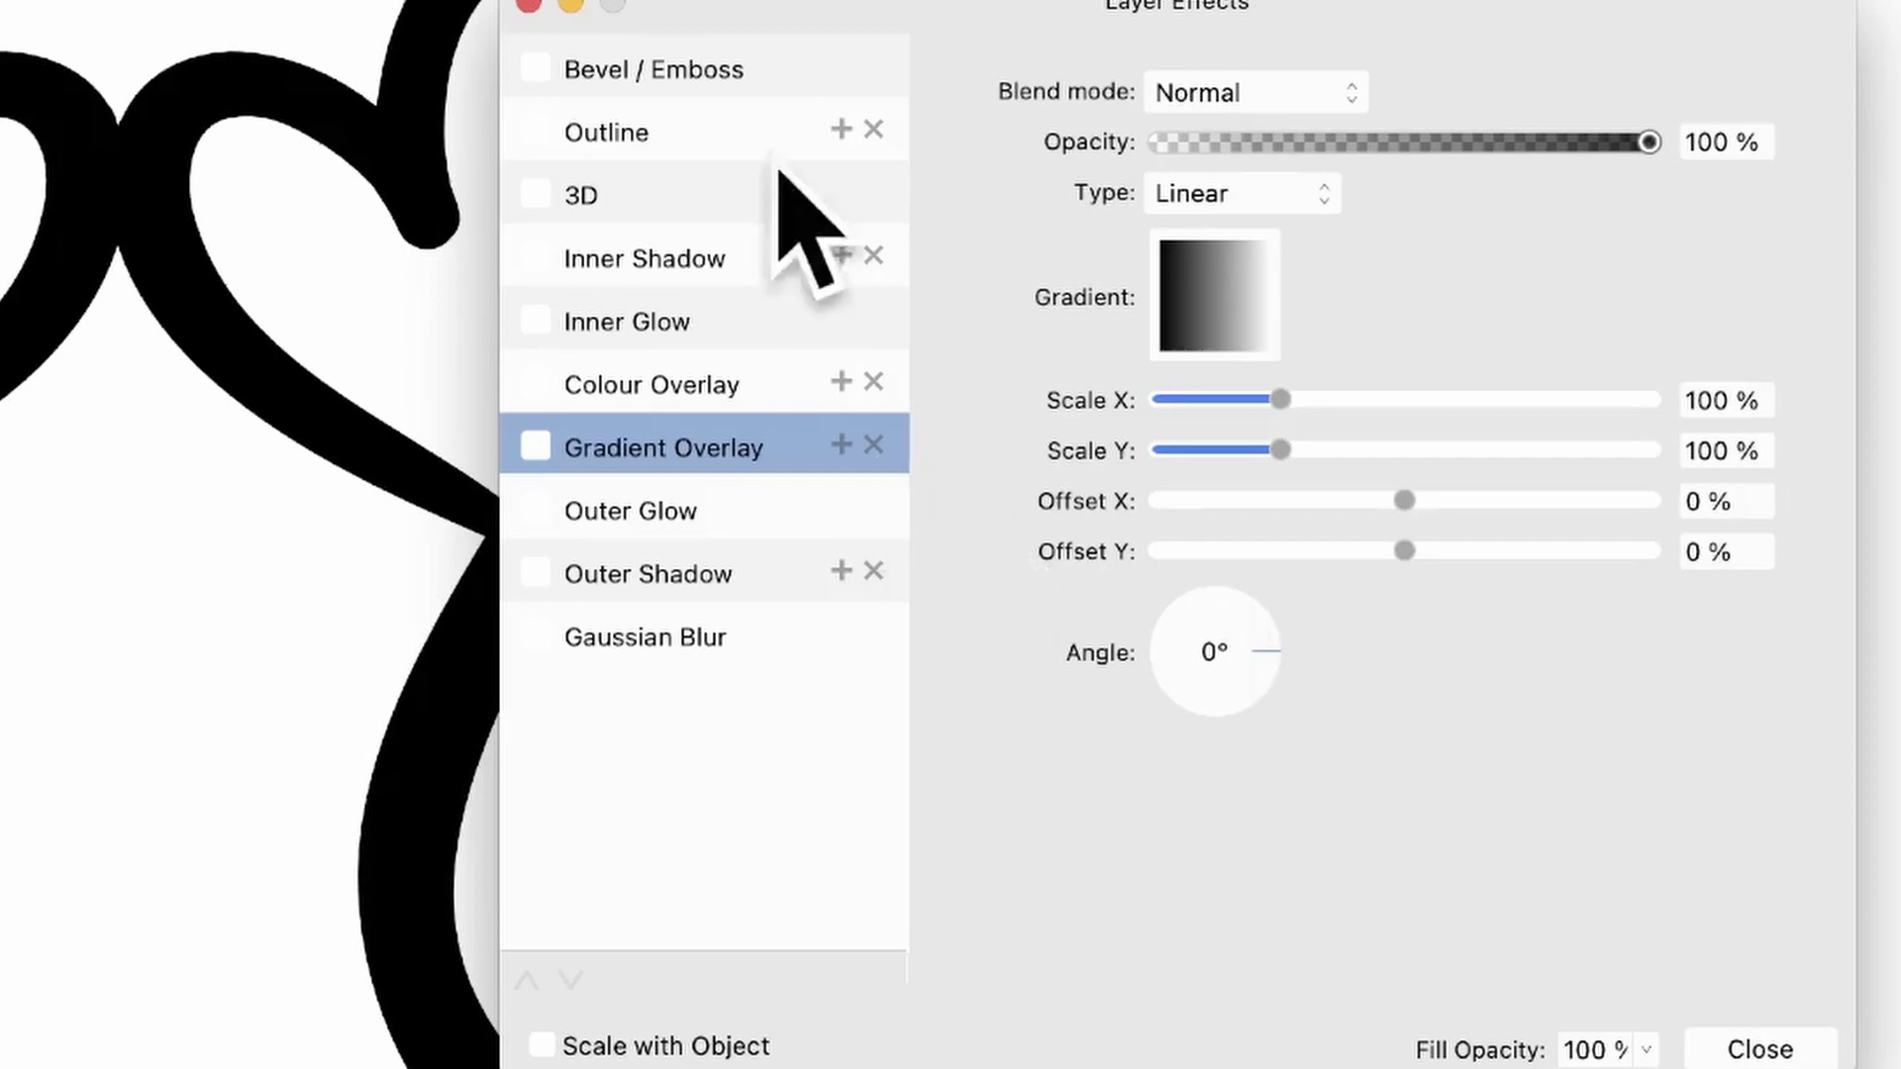
pyautogui.click(536, 447)
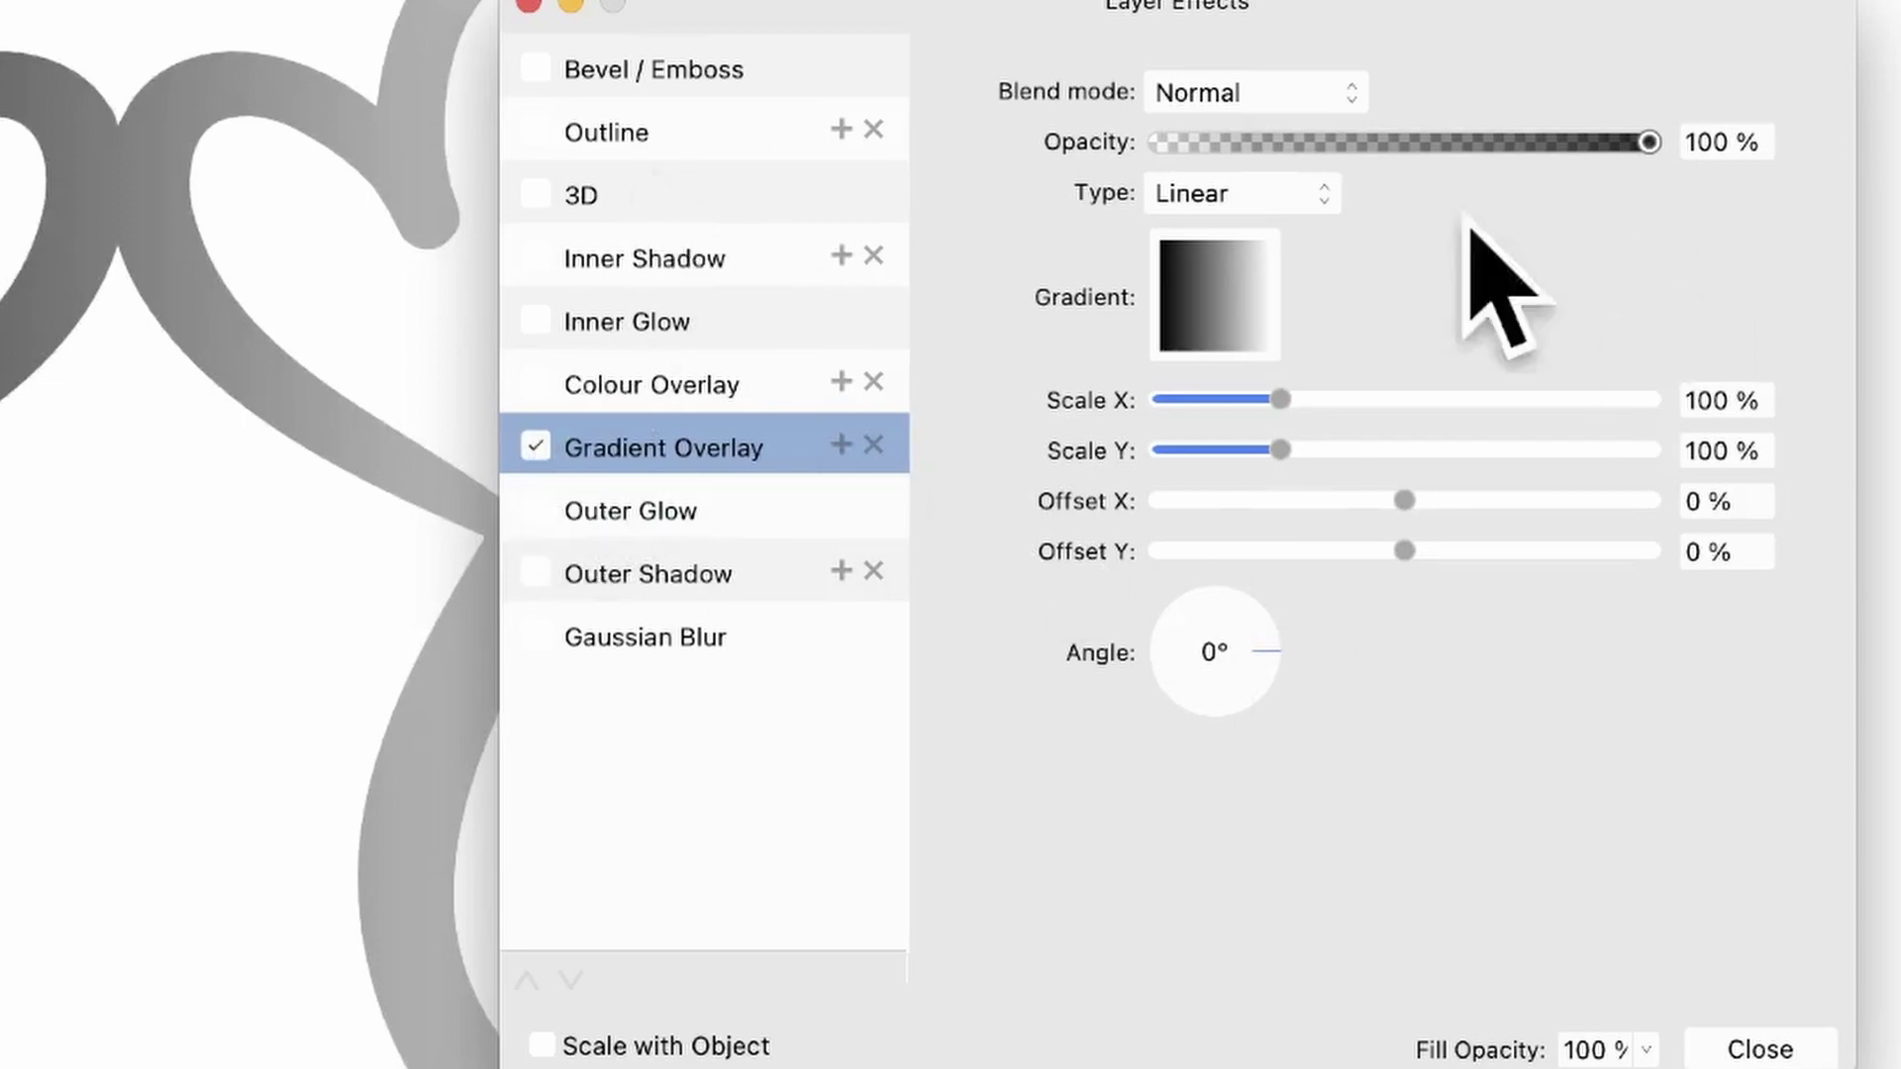
pyautogui.click(1218, 317)
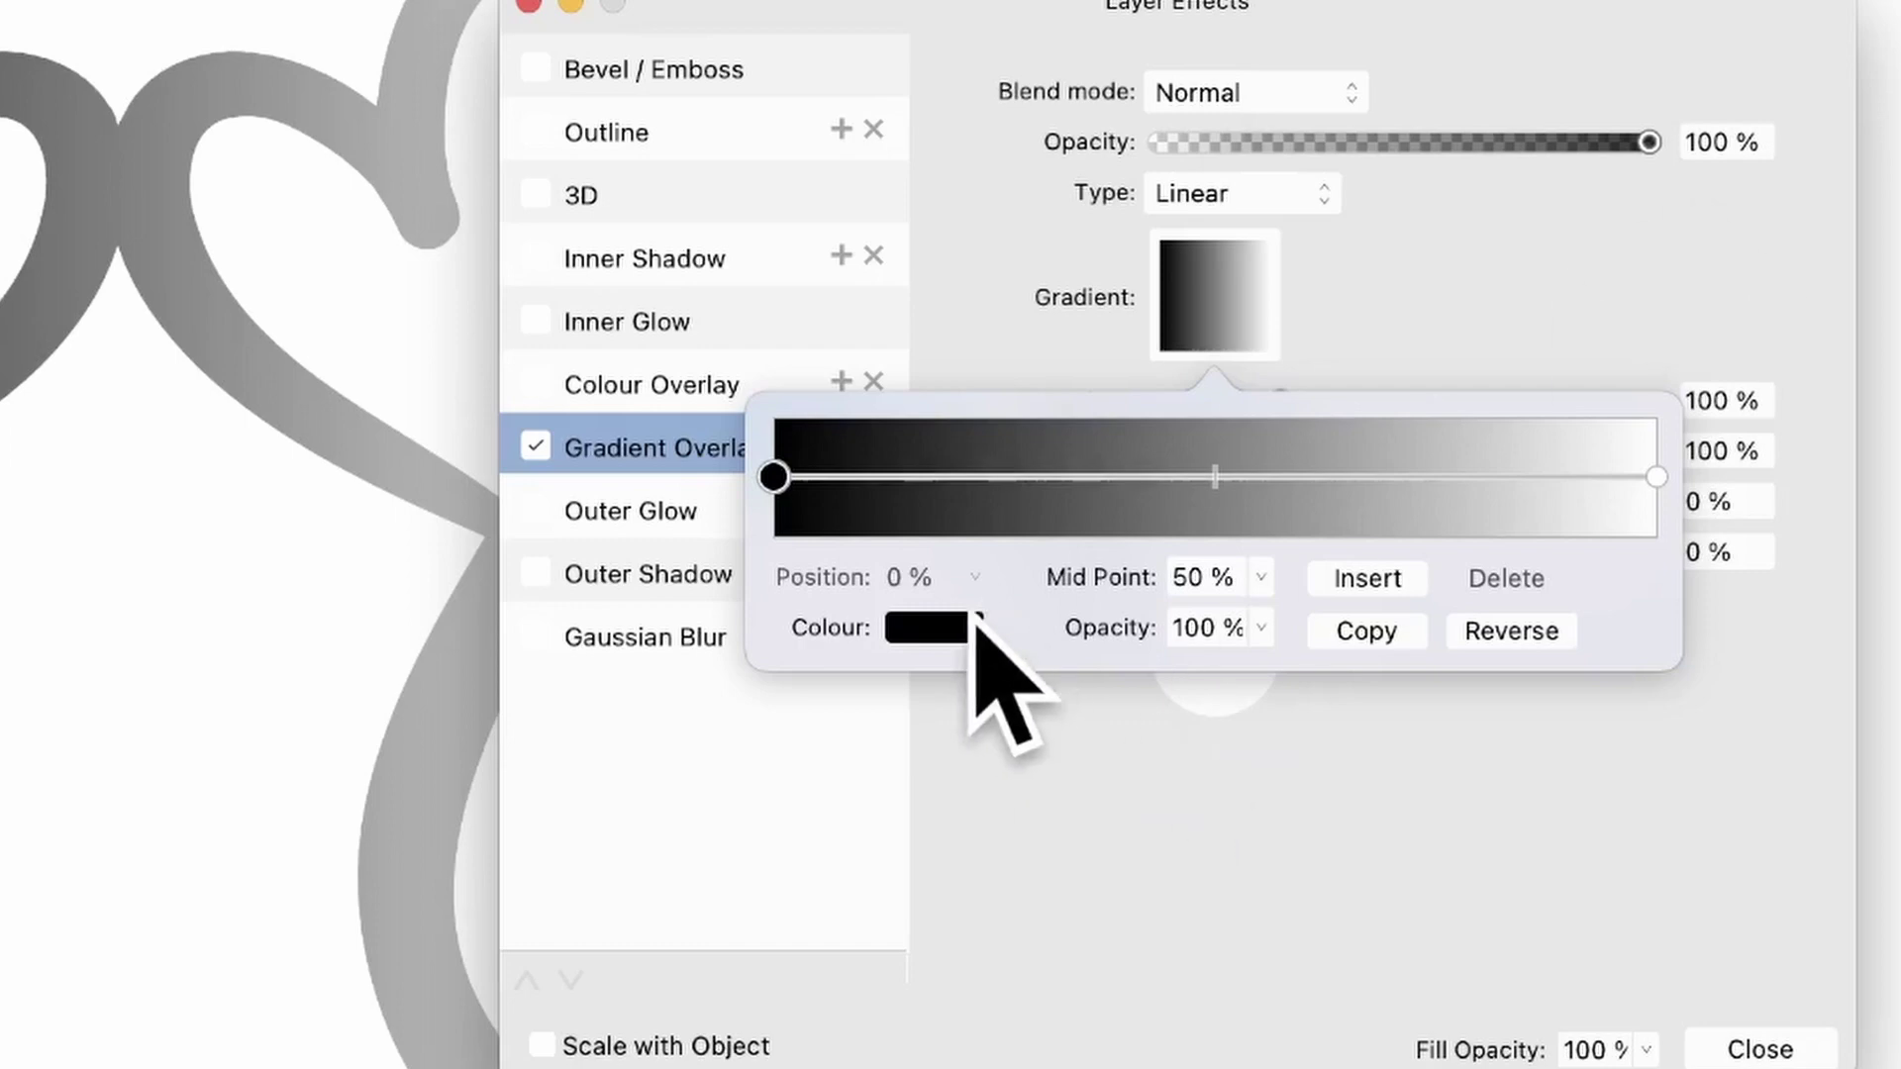
pyautogui.click(978, 476)
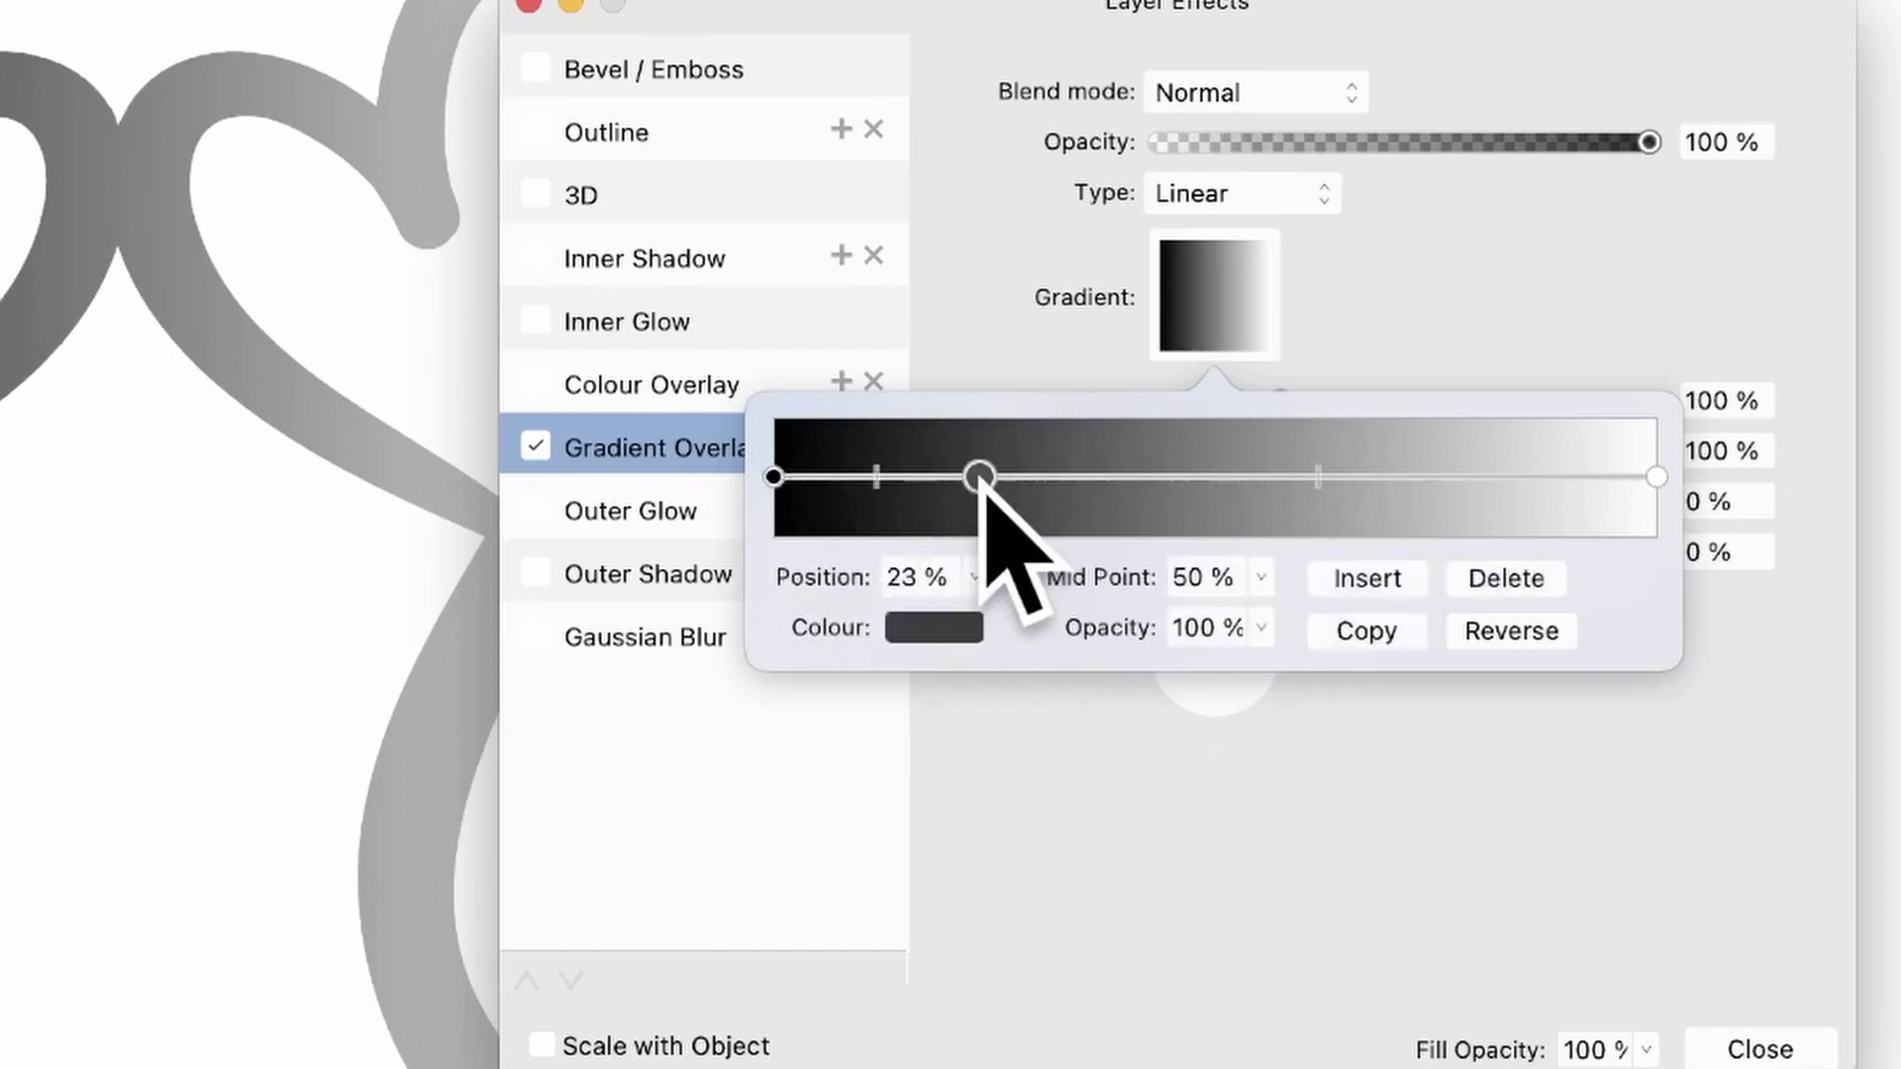
pyautogui.click(933, 628)
pyautogui.moveTo(1094, 976); pyautogui.dragTo(1206, 1047)
pyautogui.click(1629, 946)
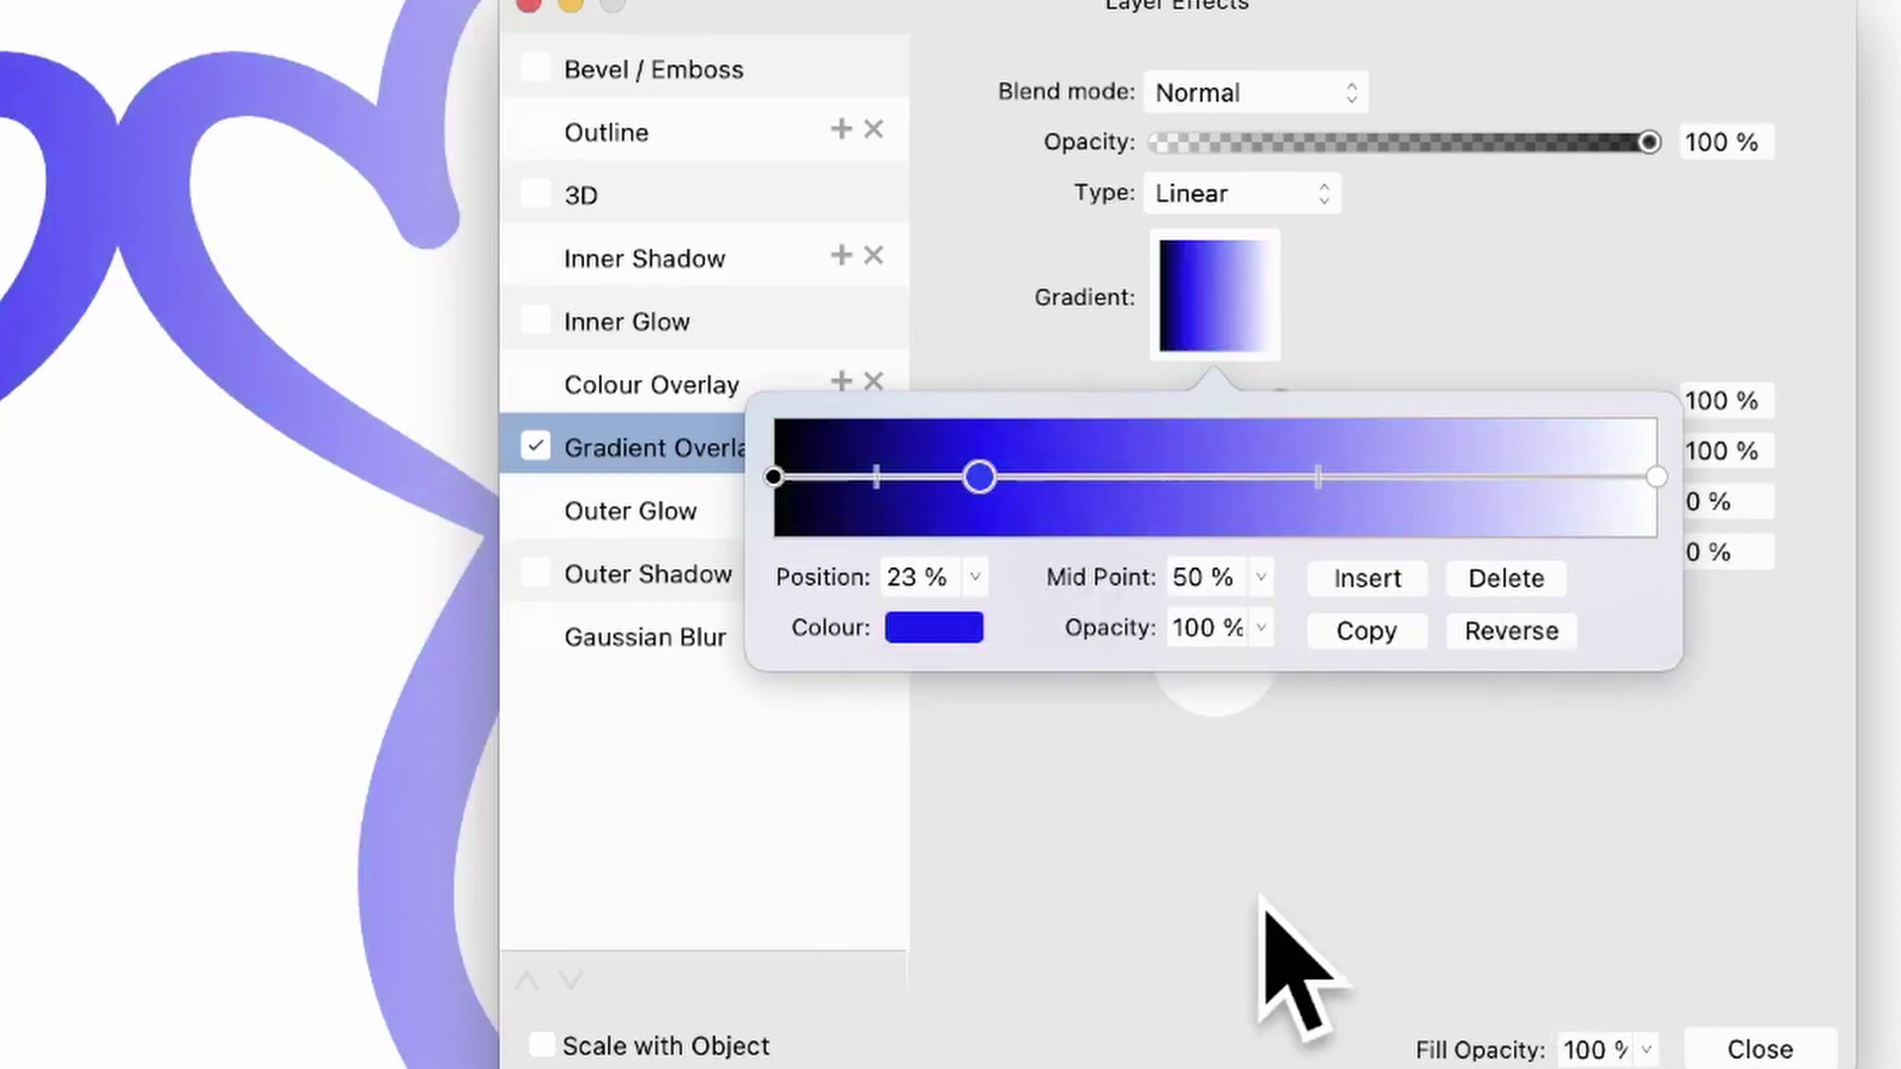
pyautogui.click(1231, 939)
# - Shift the gradient to Offset X -9% and narrow it to Scale X 45%
pyautogui.moveTo(1400, 501)
pyautogui.mouseDown()
pyautogui.moveTo(1417, 503)
pyautogui.moveTo(1357, 505)
pyautogui.moveTo(1409, 509)
pyautogui.mouseUp()
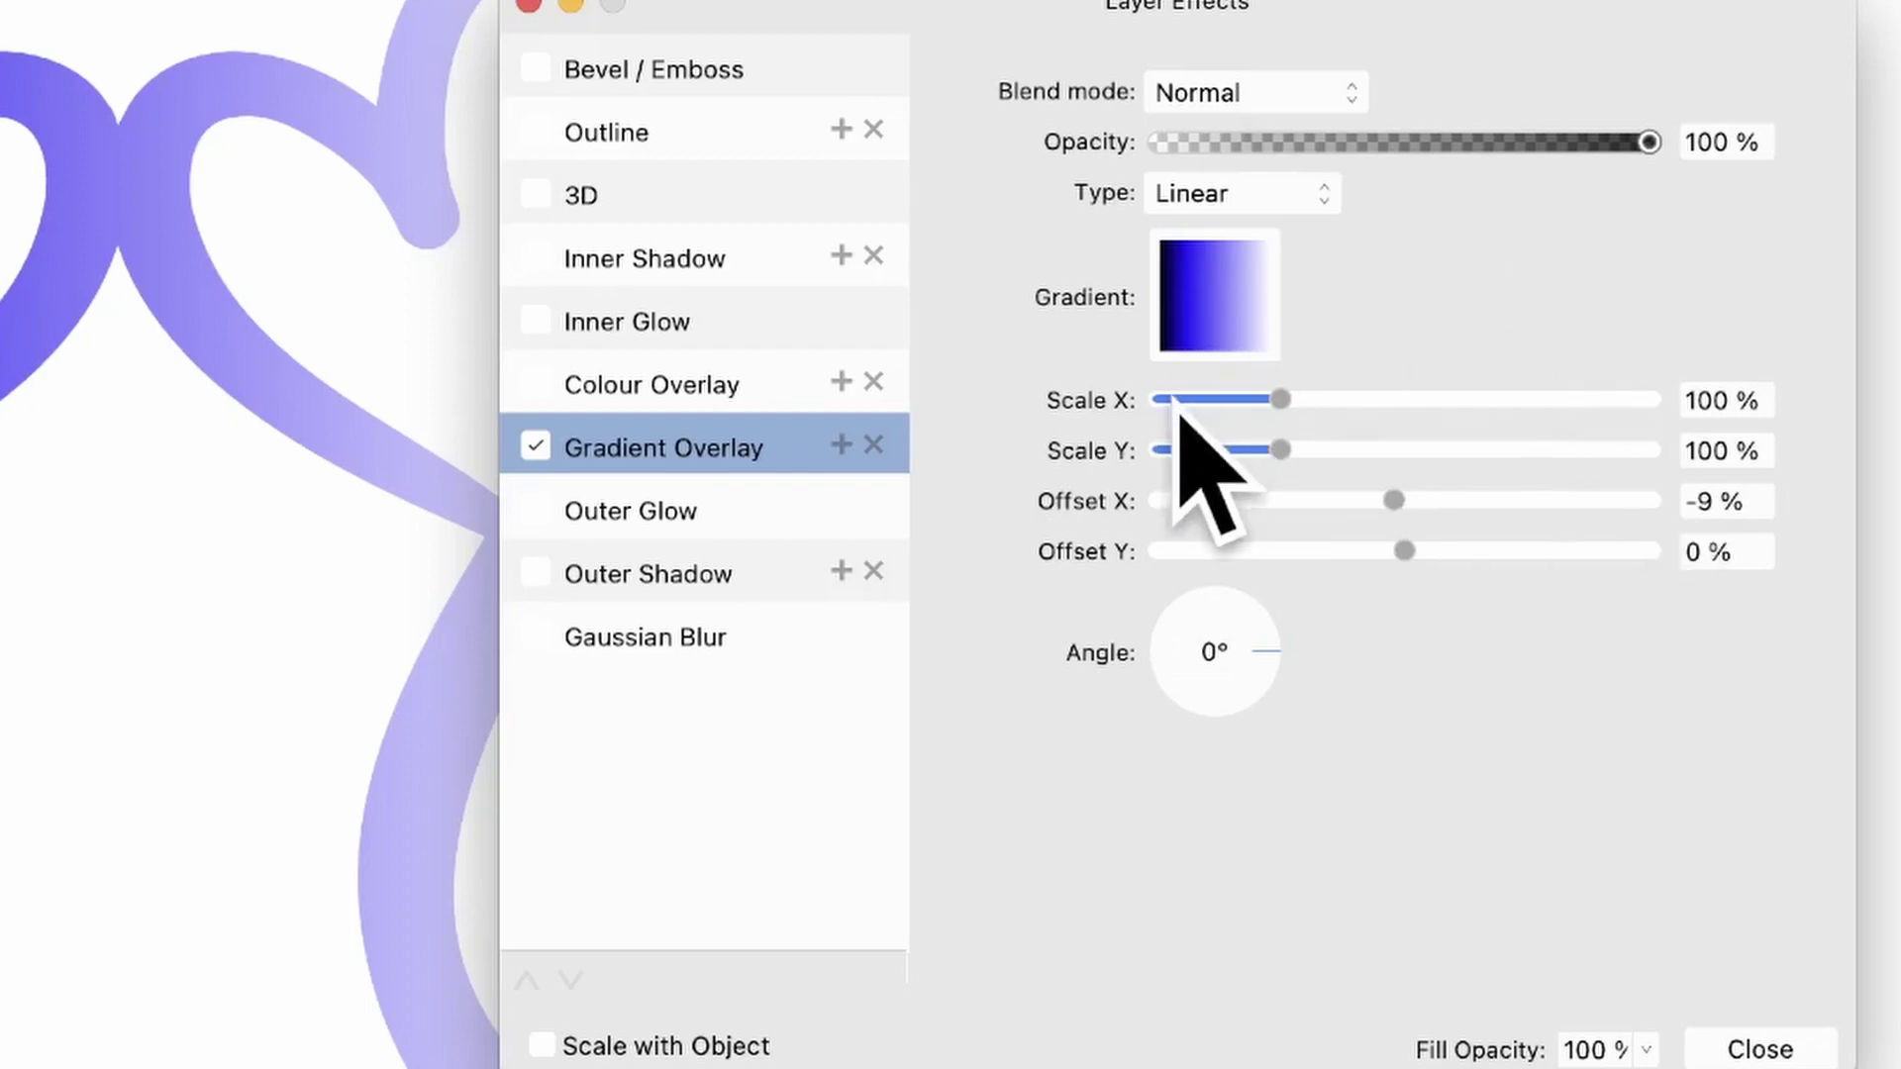
pyautogui.moveTo(1292, 401); pyautogui.dragTo(1224, 395)
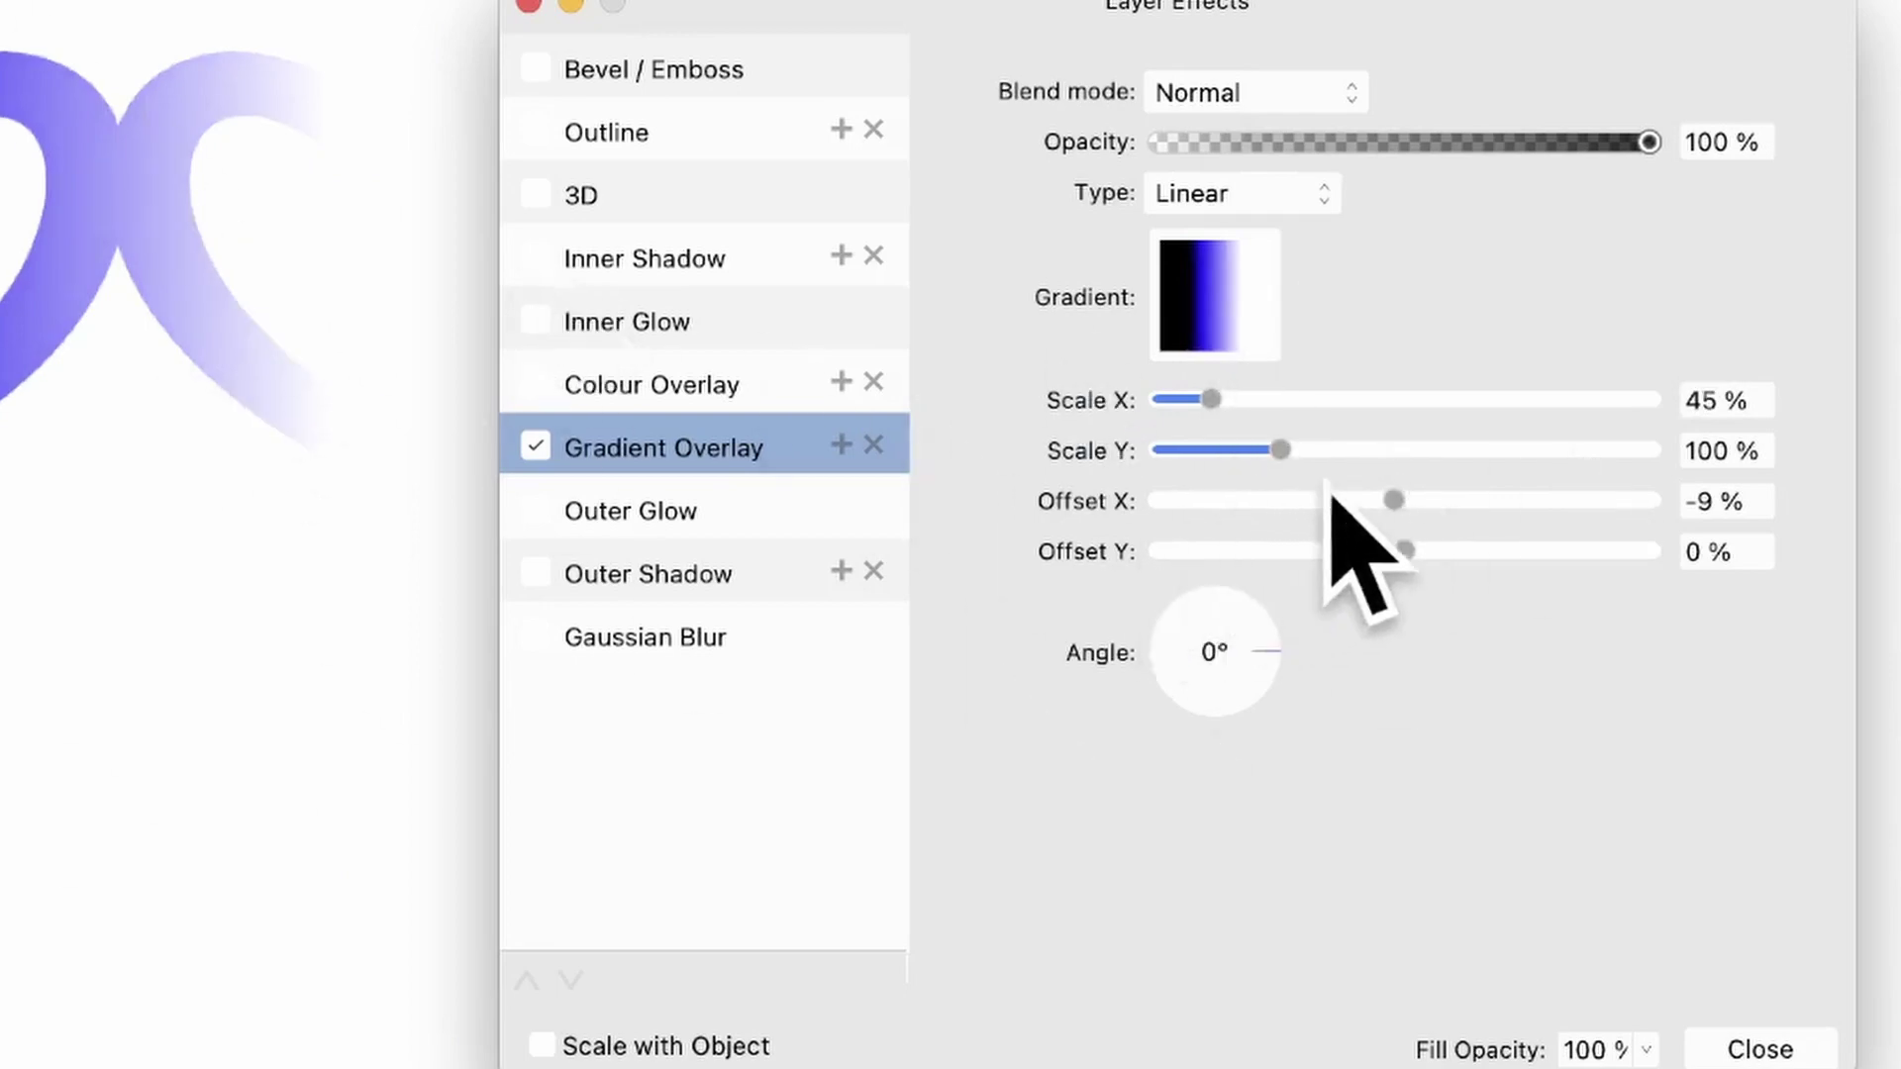
pyautogui.moveTo(40, 613)
pyautogui.mouseDown()
pyautogui.moveTo(2, 658)
pyautogui.moveTo(5, 594)
pyautogui.mouseUp()
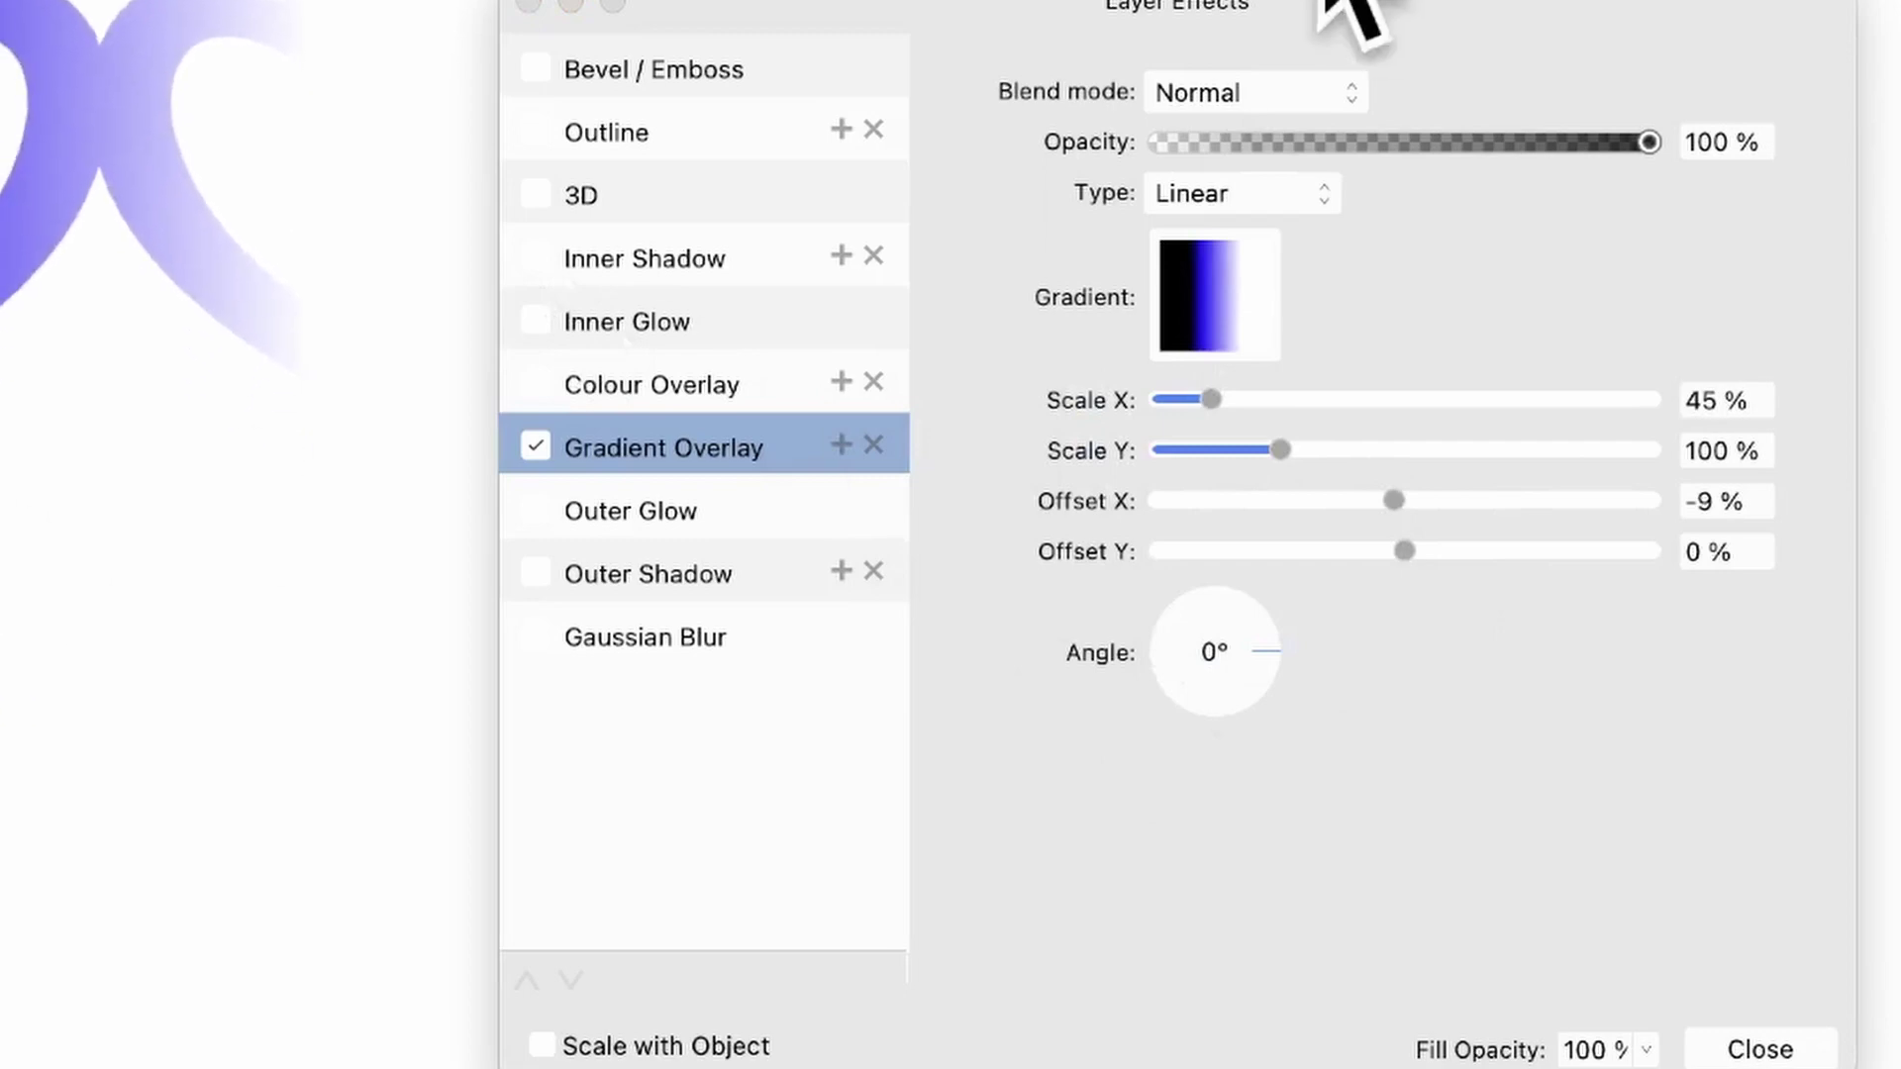
# - Add a 3D bevel effect of 13.8 px radius and apply the layer effects
pyautogui.click(535, 195)
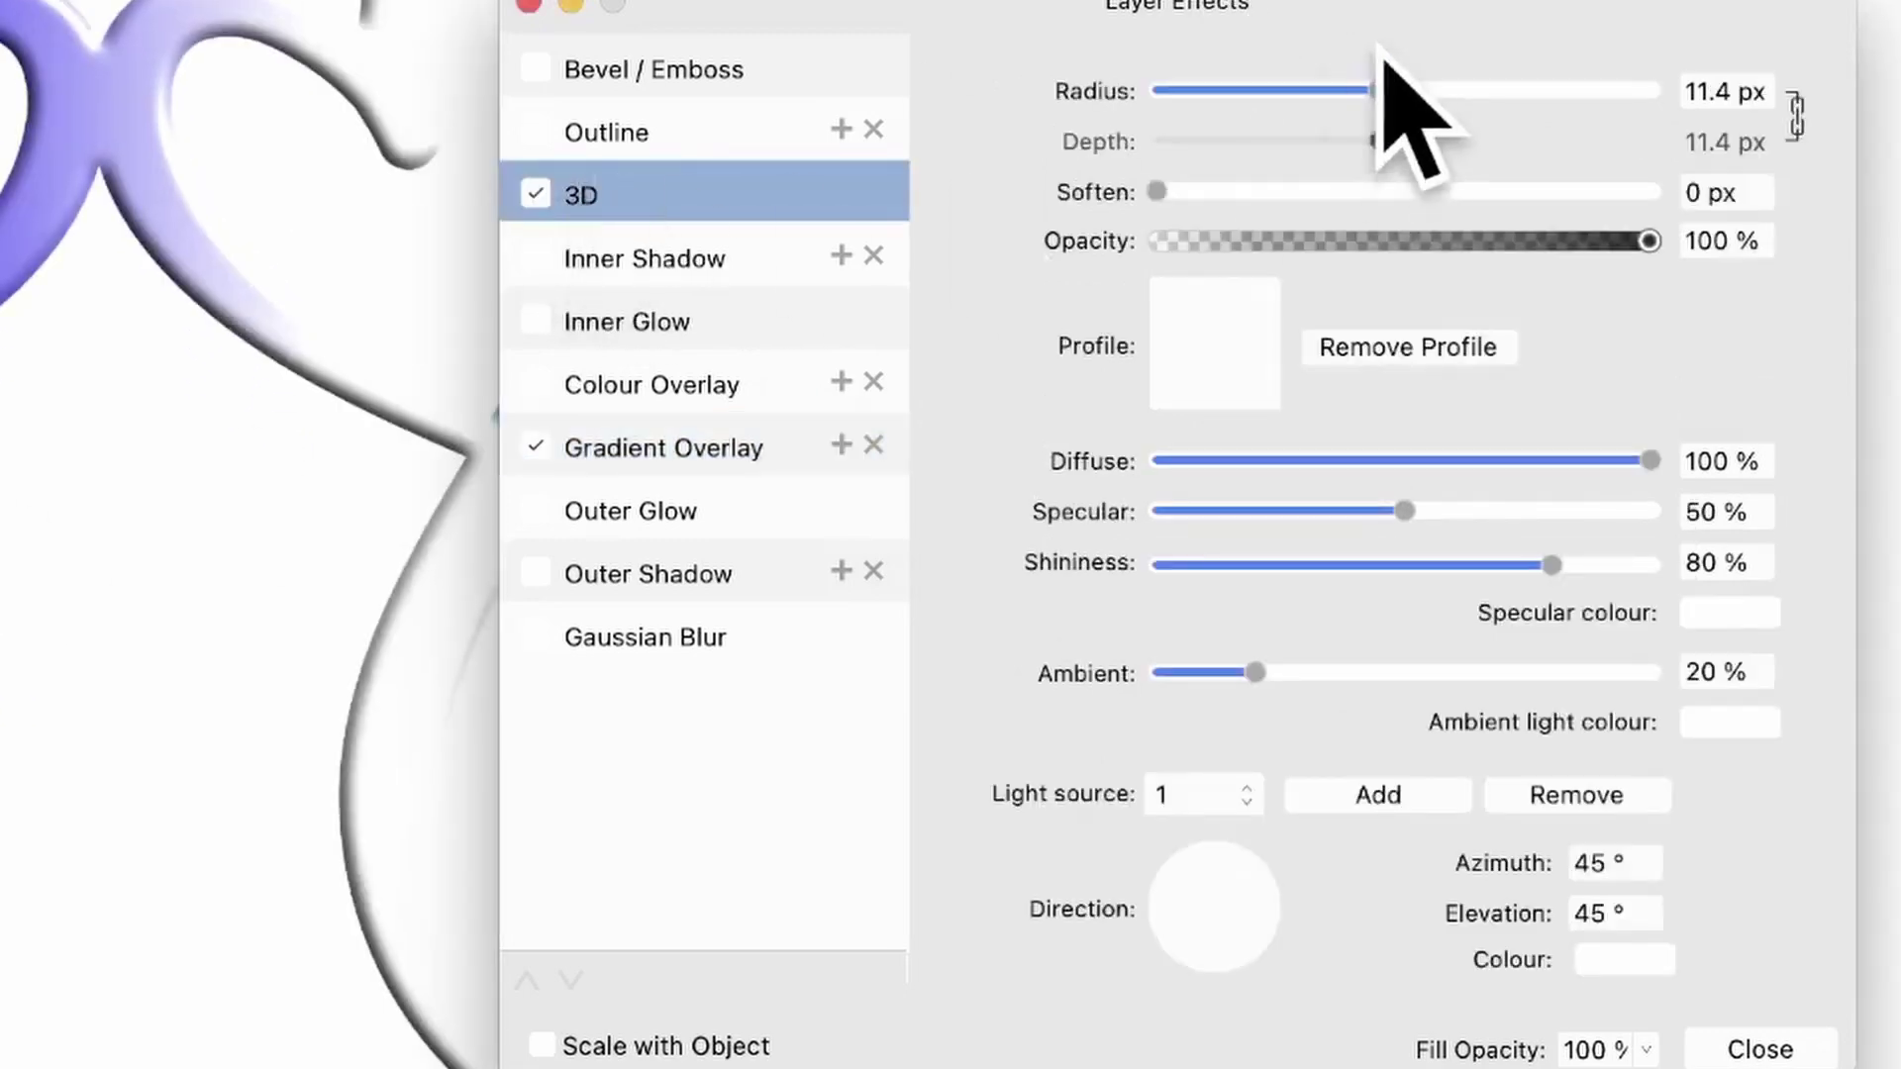
pyautogui.click(1394, 91)
pyautogui.click(1748, 1048)
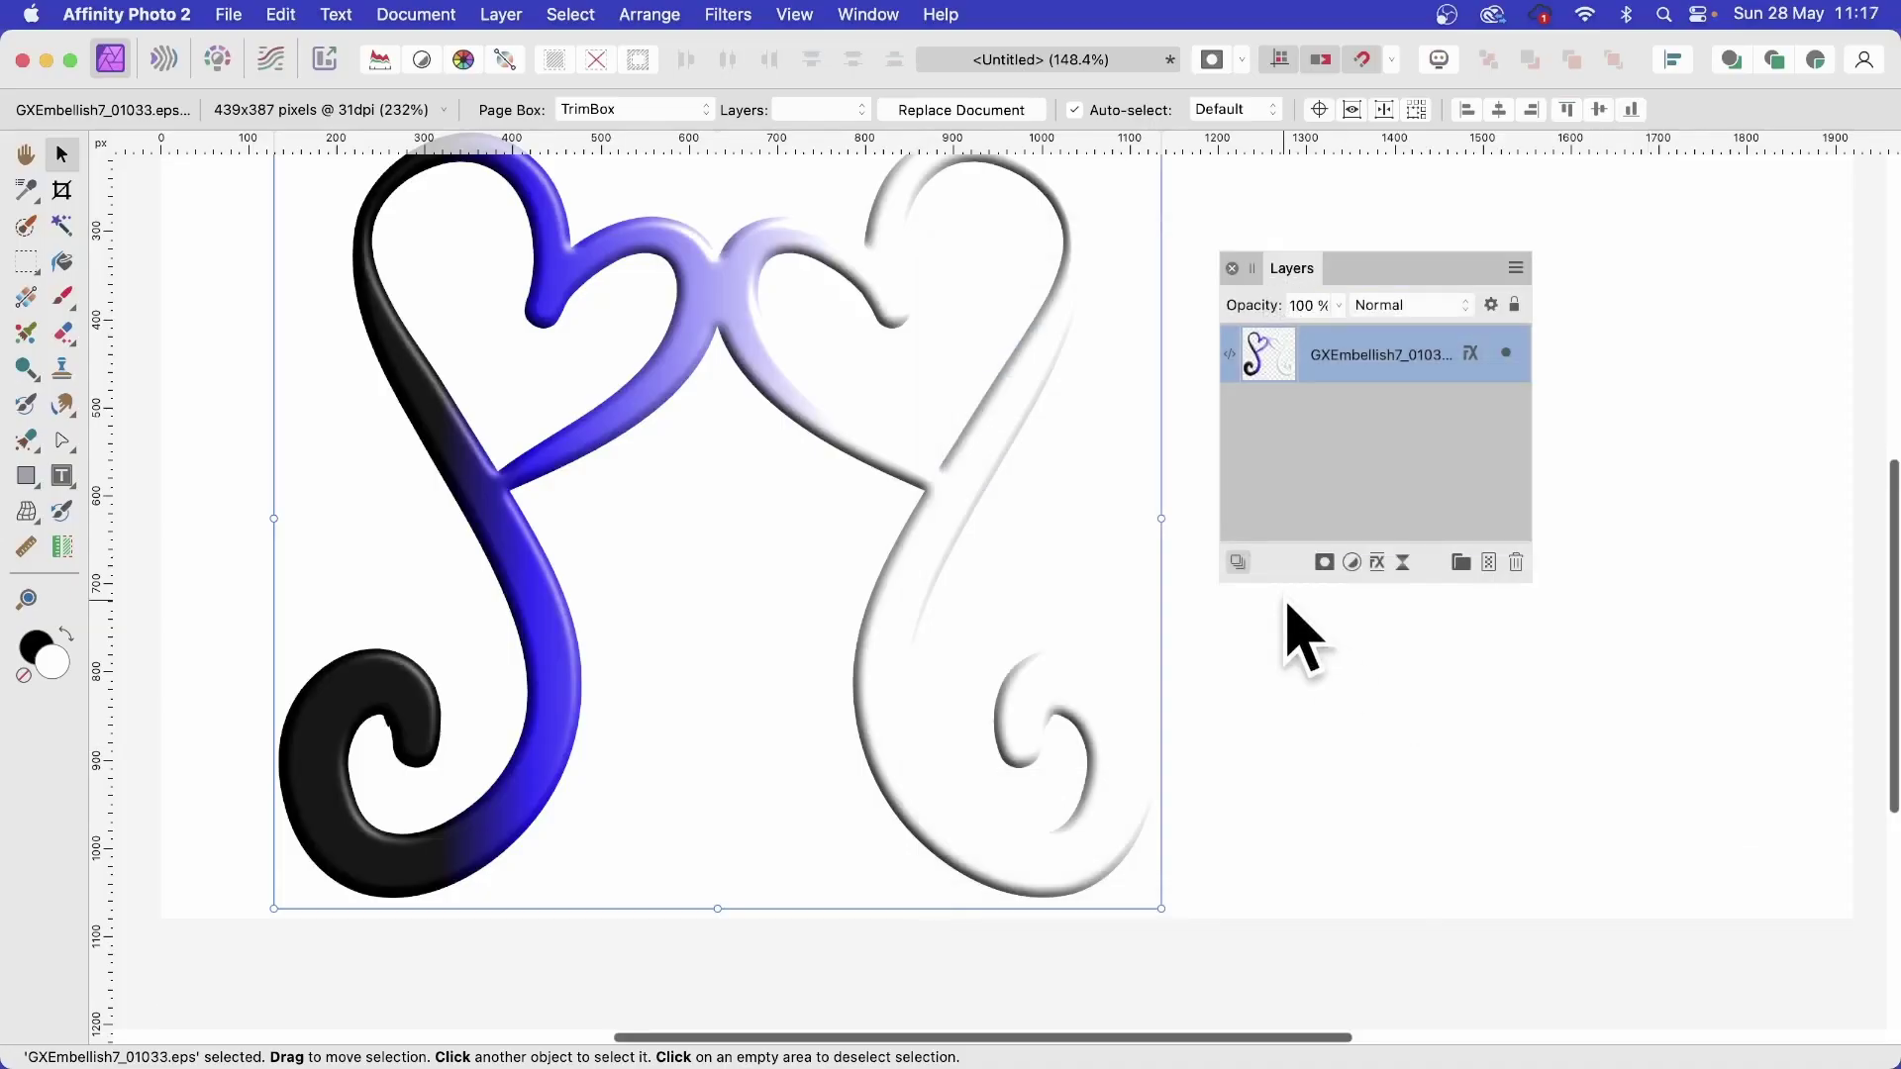
pyautogui.click(884, 16)
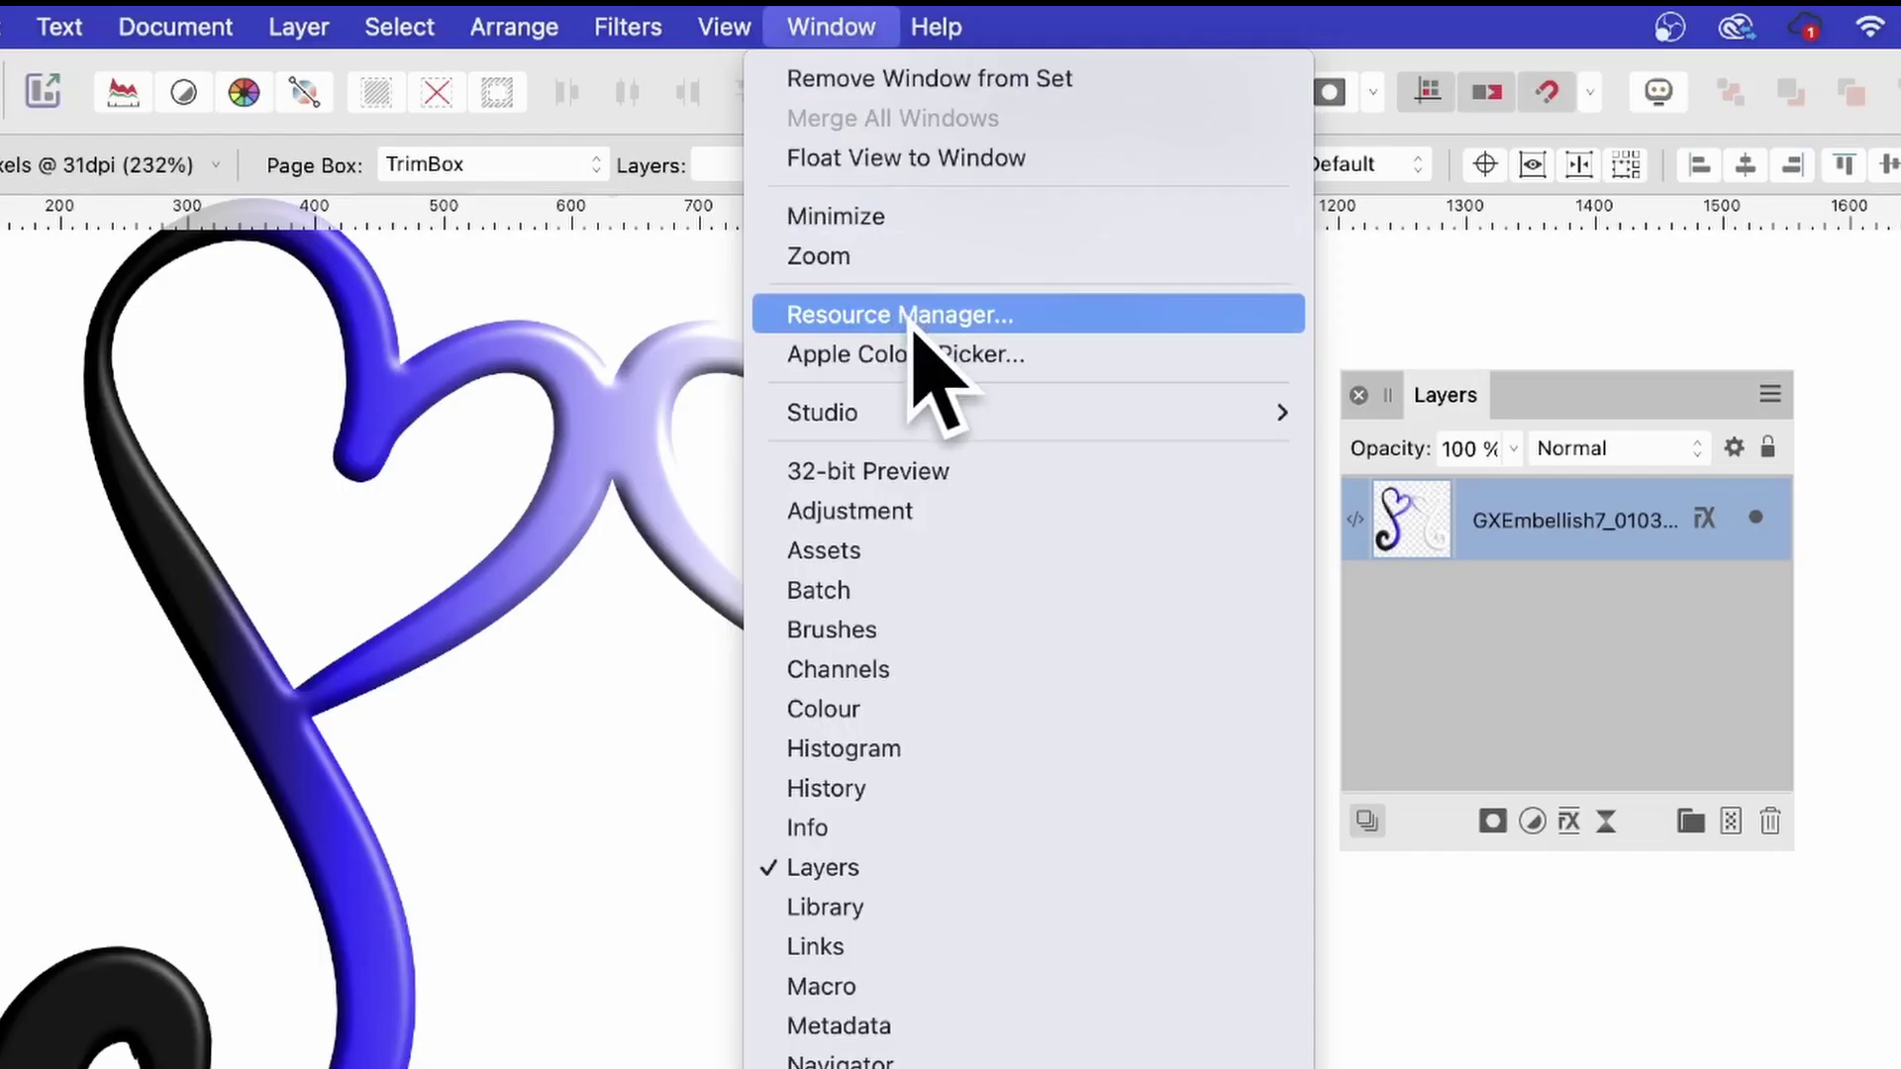
pyautogui.click(911, 315)
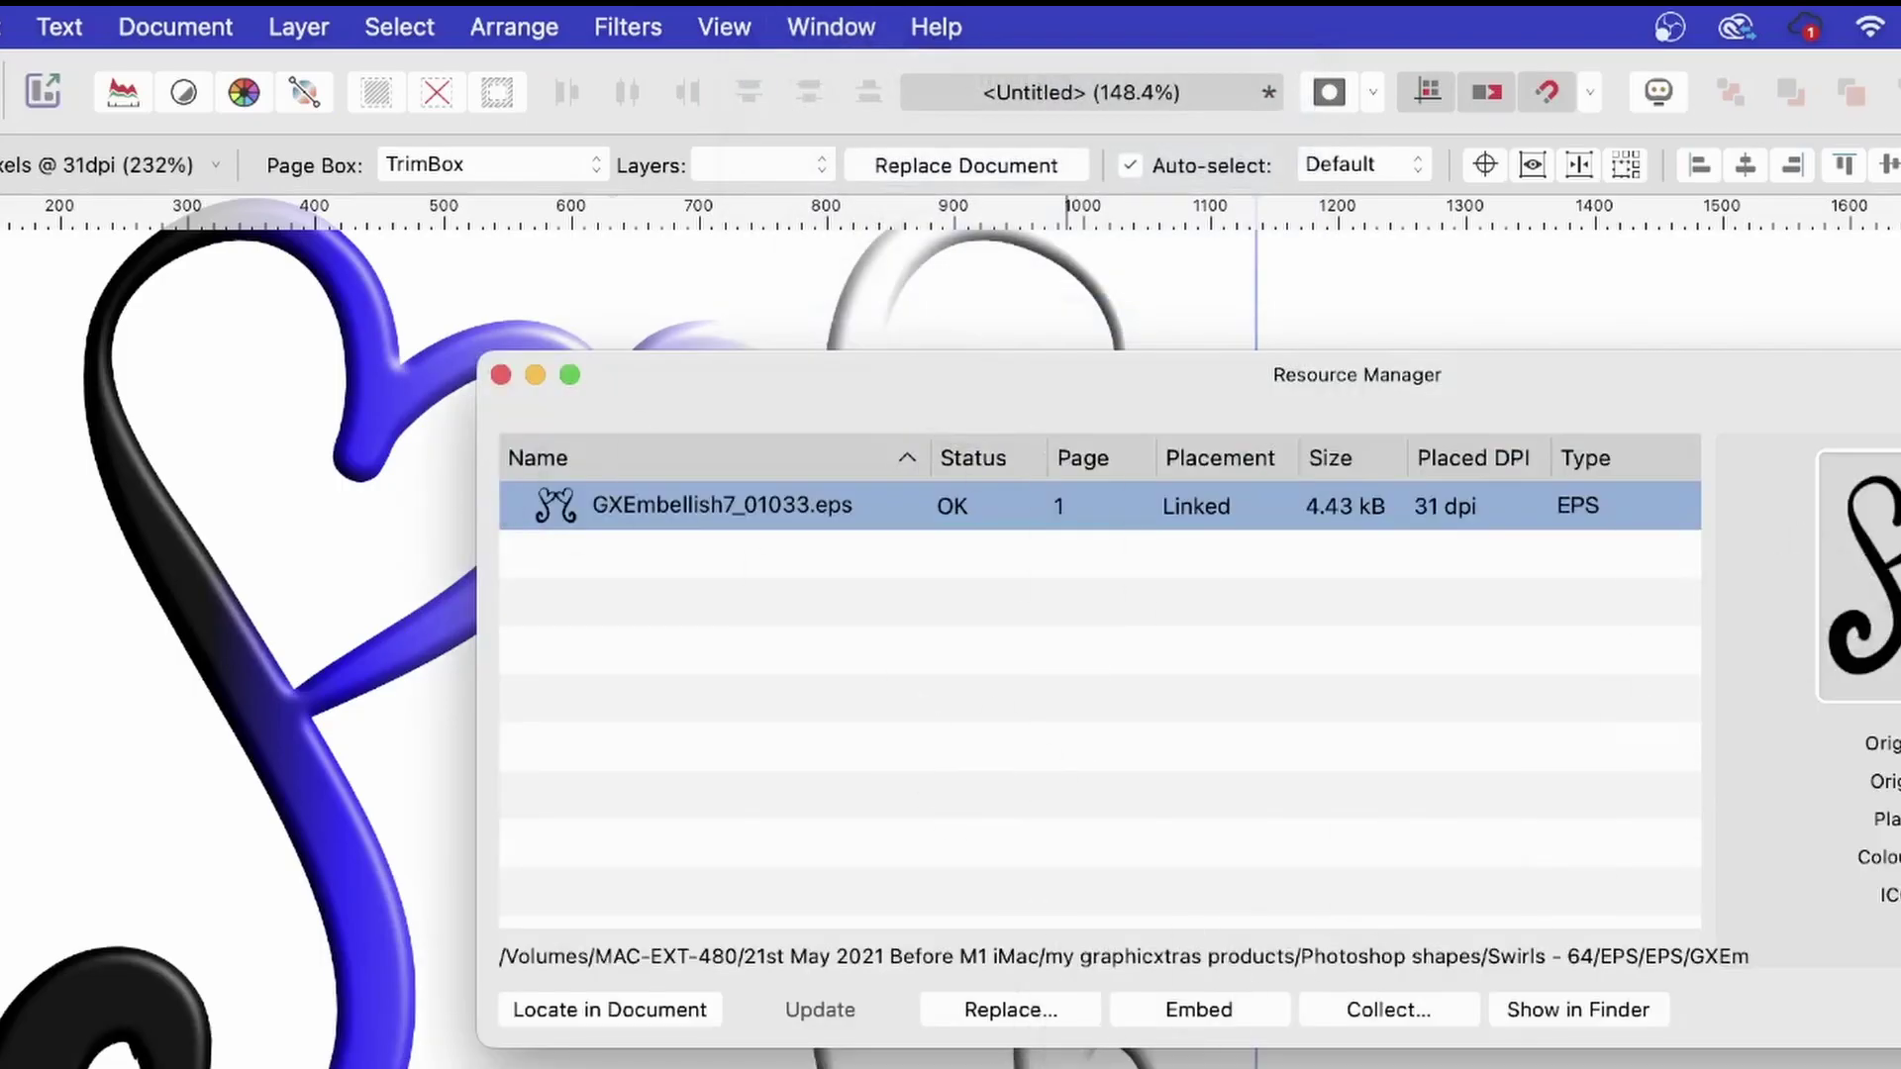
pyautogui.press('Escape')
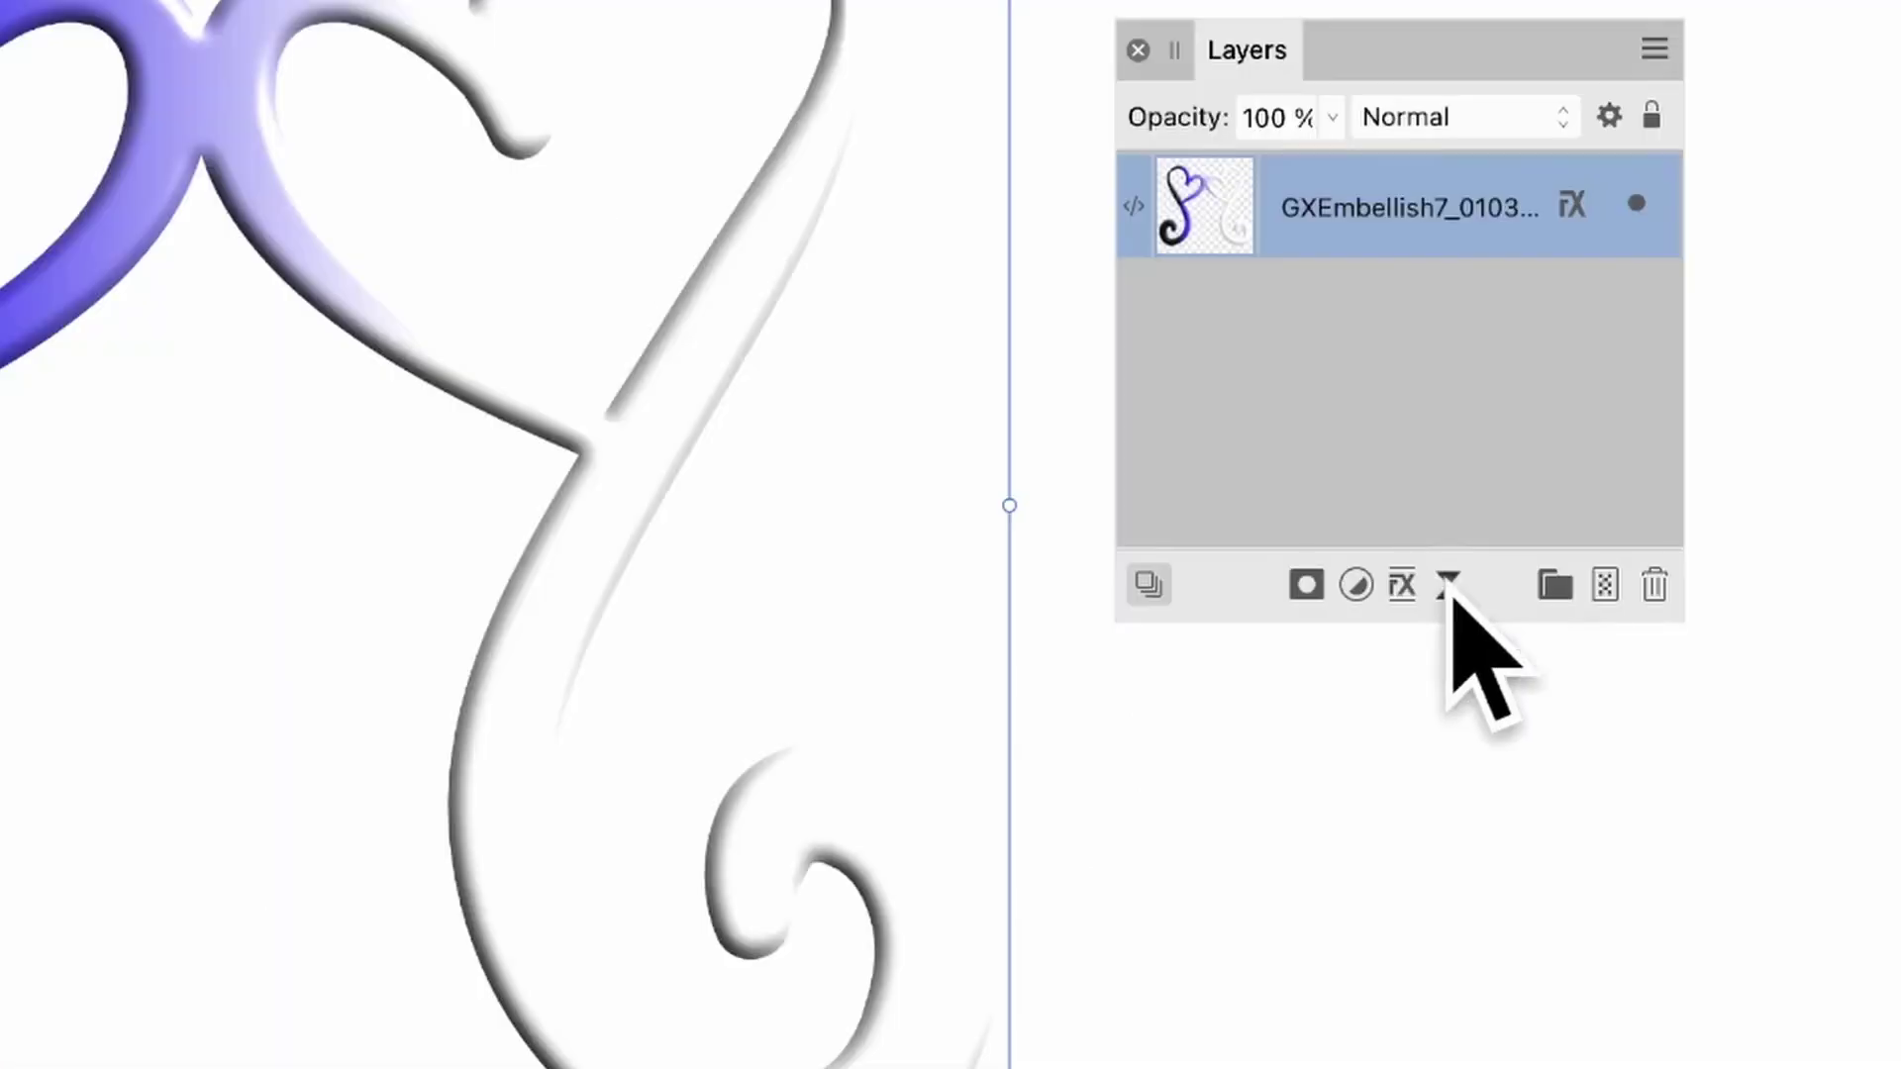
# - Add a live Gaussian Blur to the swirl with 29.1 px radius and Normal blend mode
pyautogui.click(1449, 586)
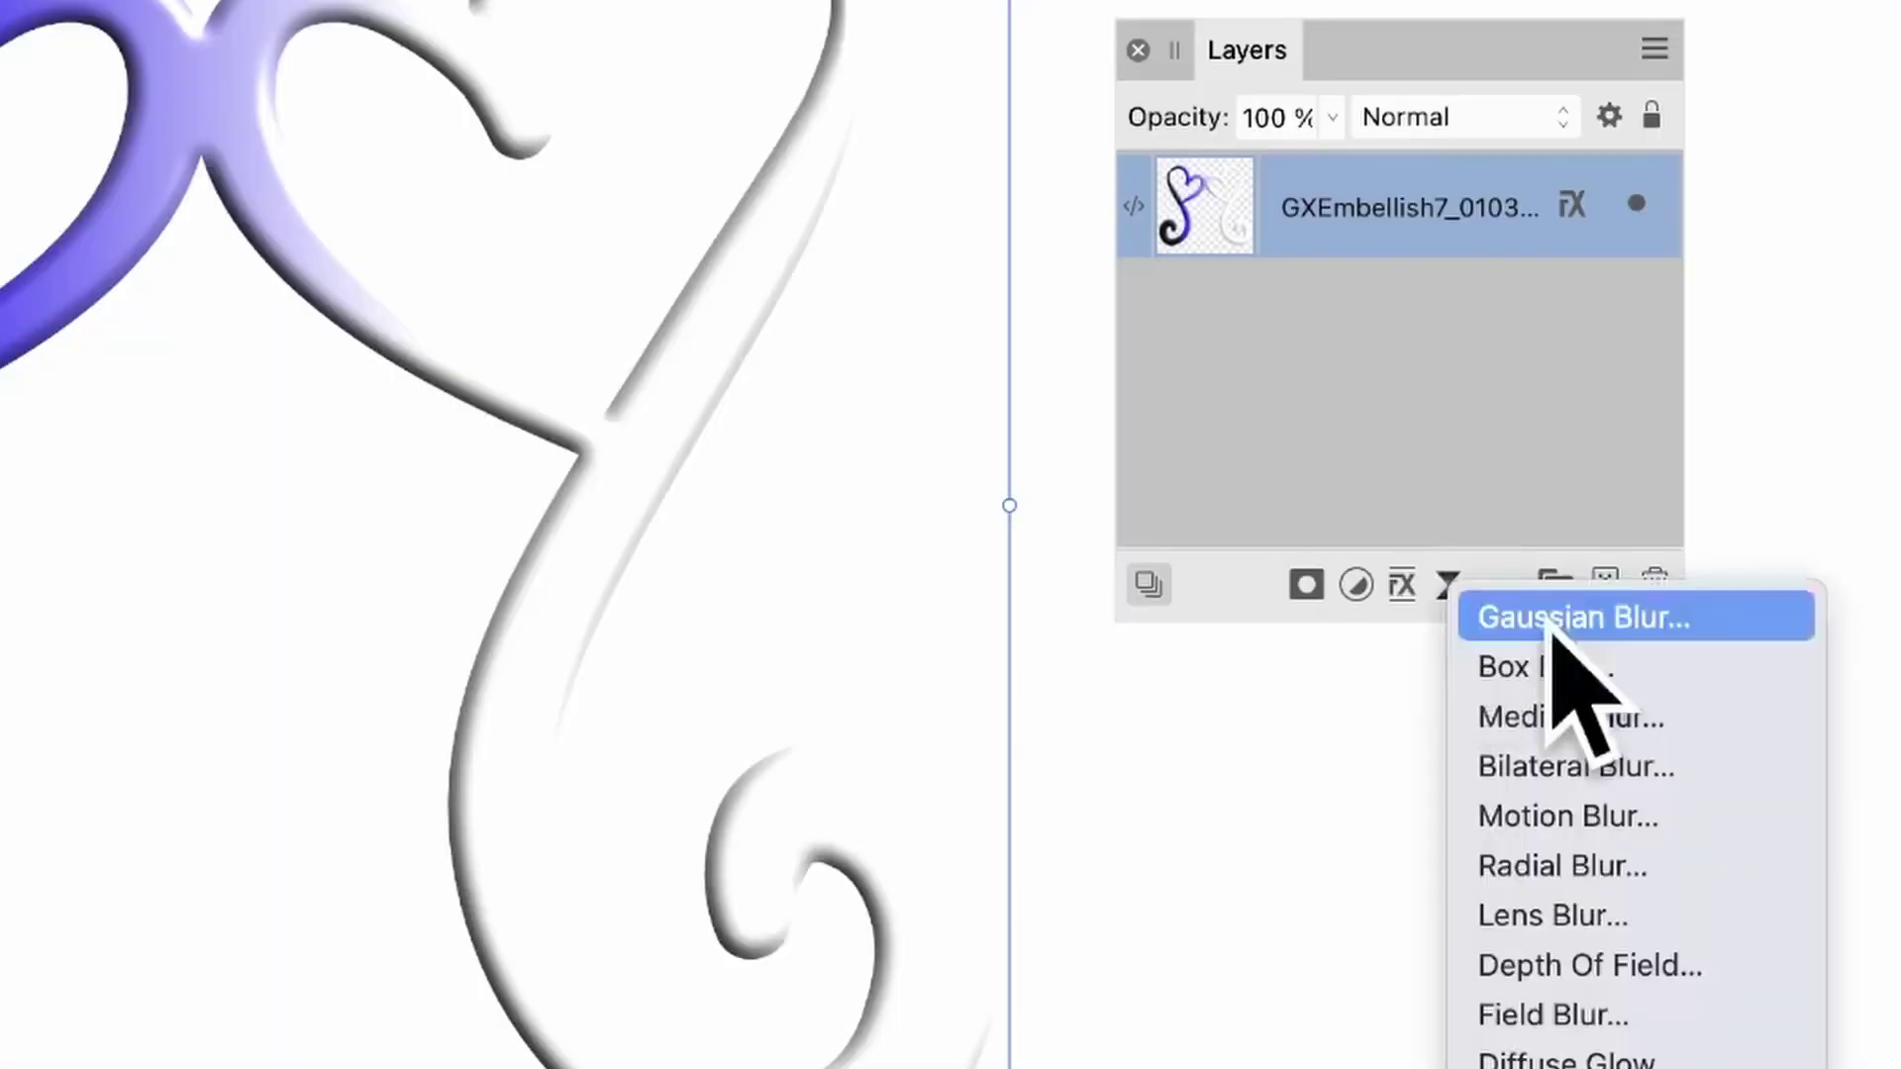
pyautogui.click(1604, 617)
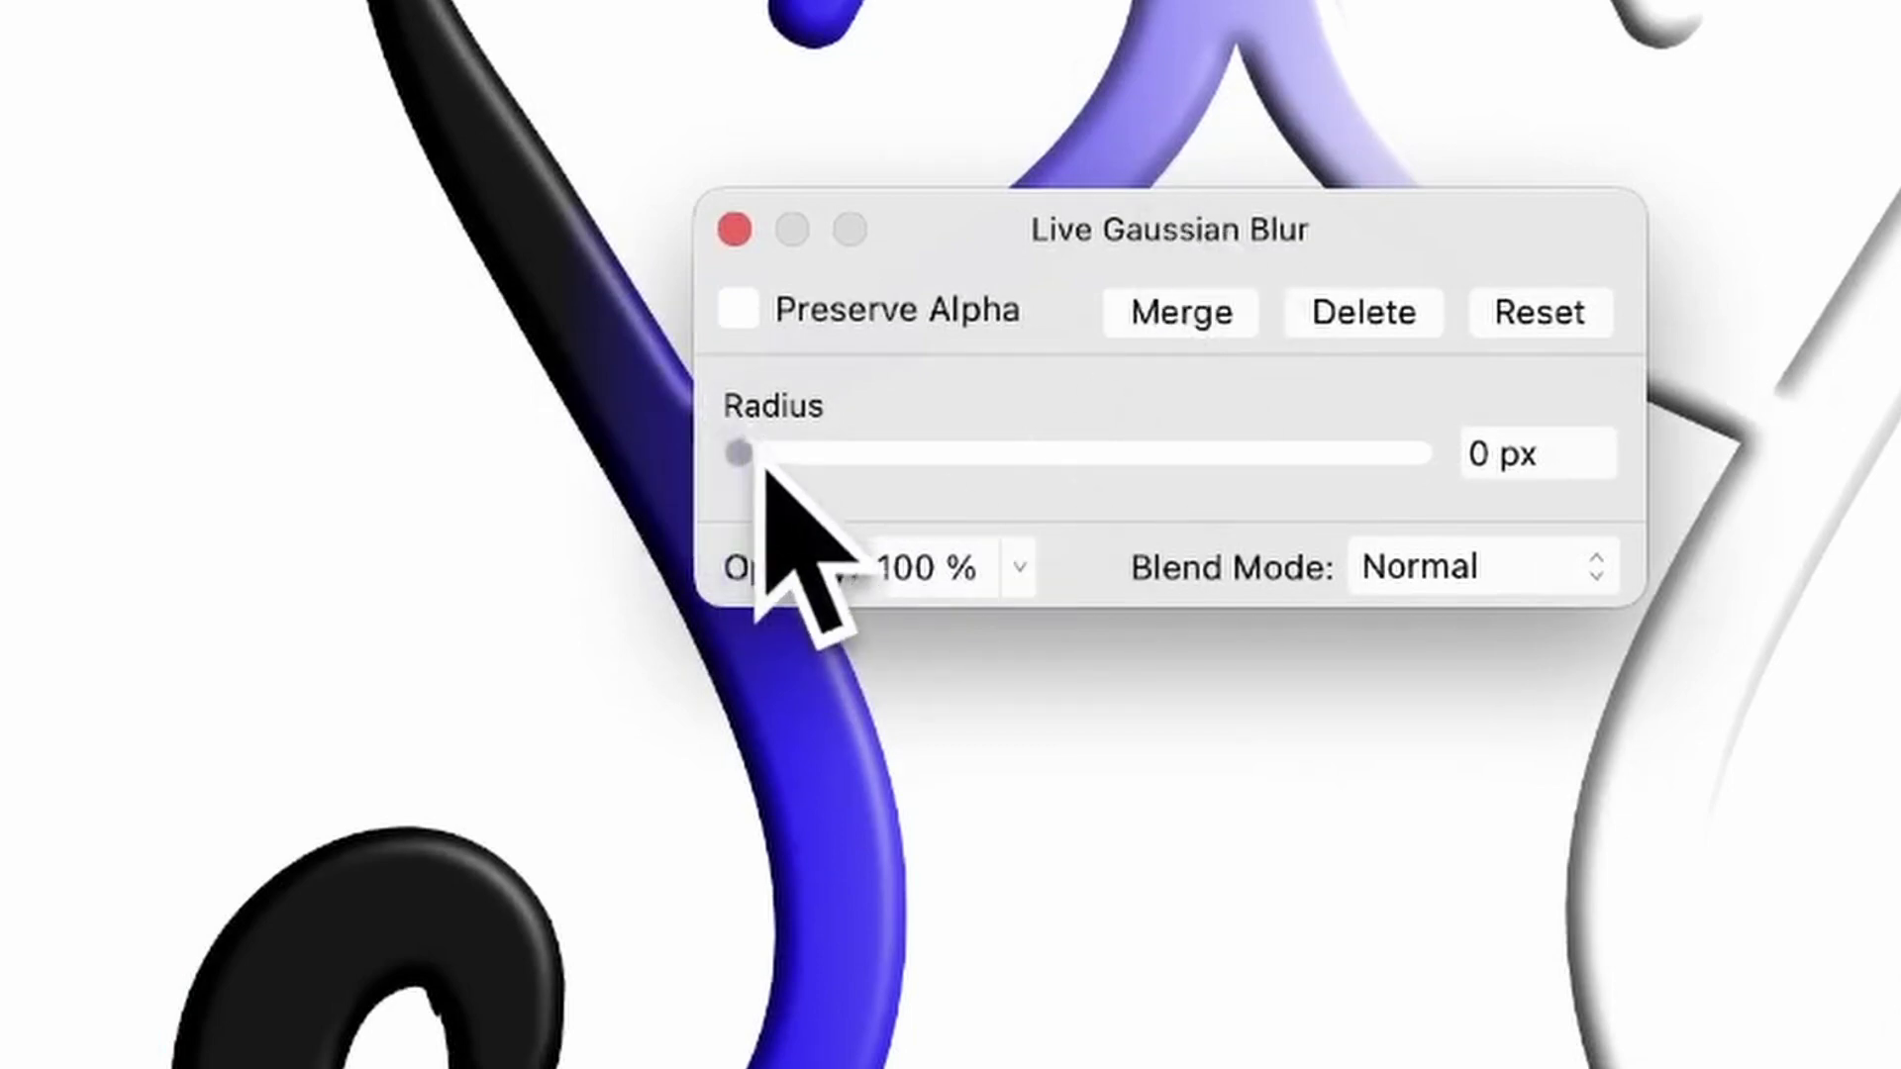
pyautogui.moveTo(740, 453); pyautogui.dragTo(1180, 450)
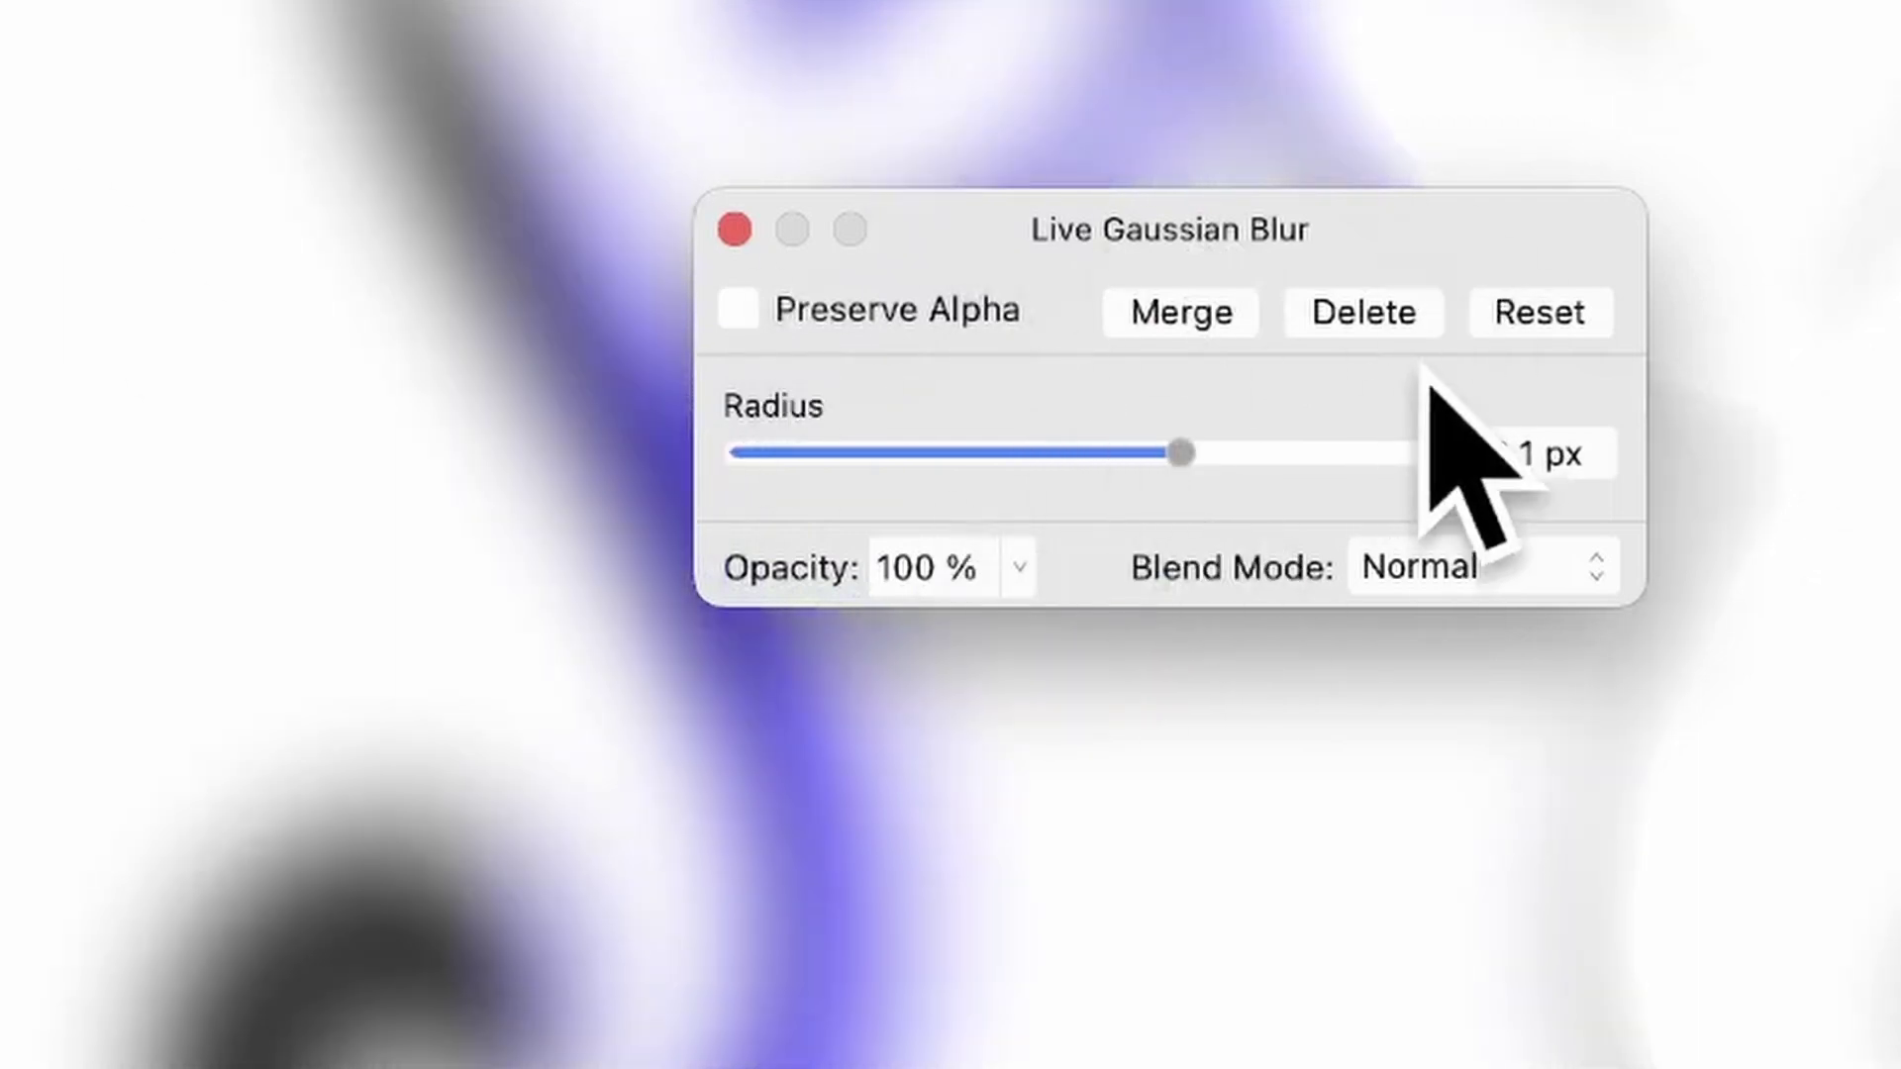
pyautogui.click(1449, 574)
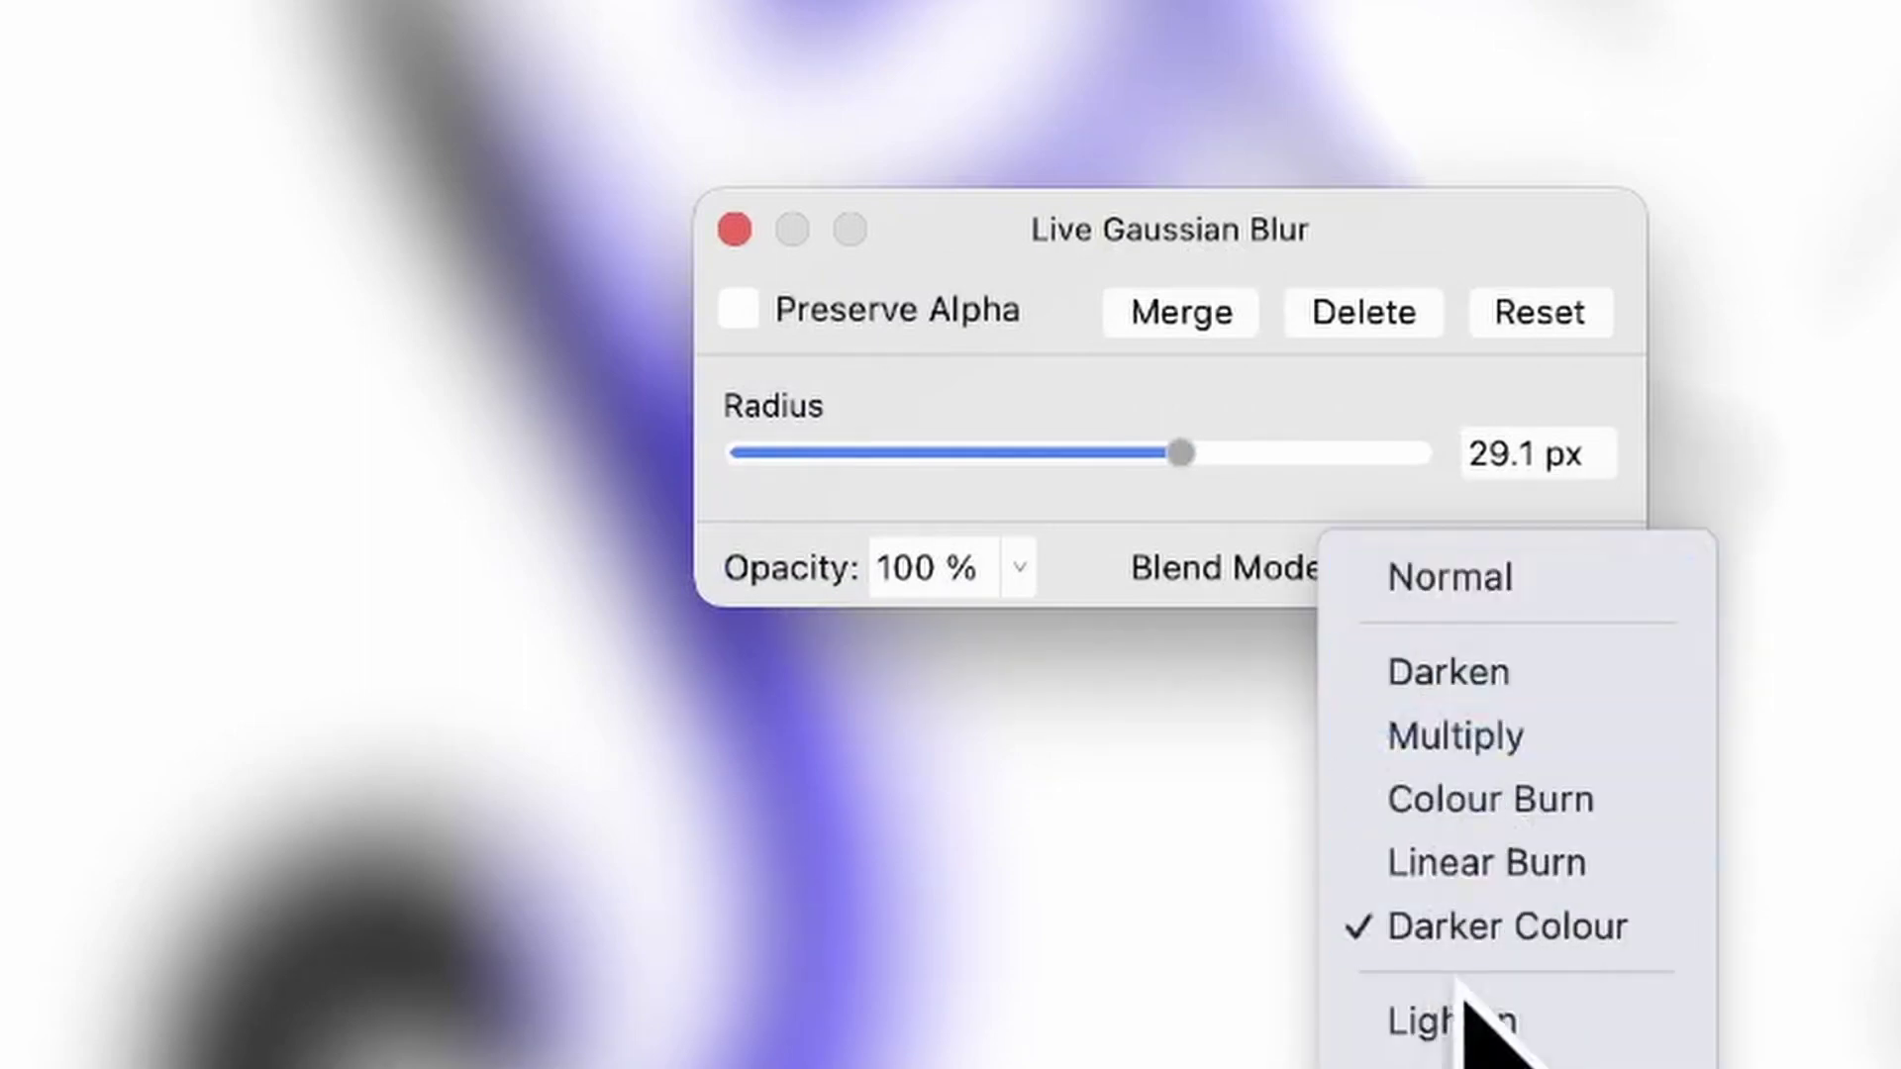
pyautogui.click(1155, 424)
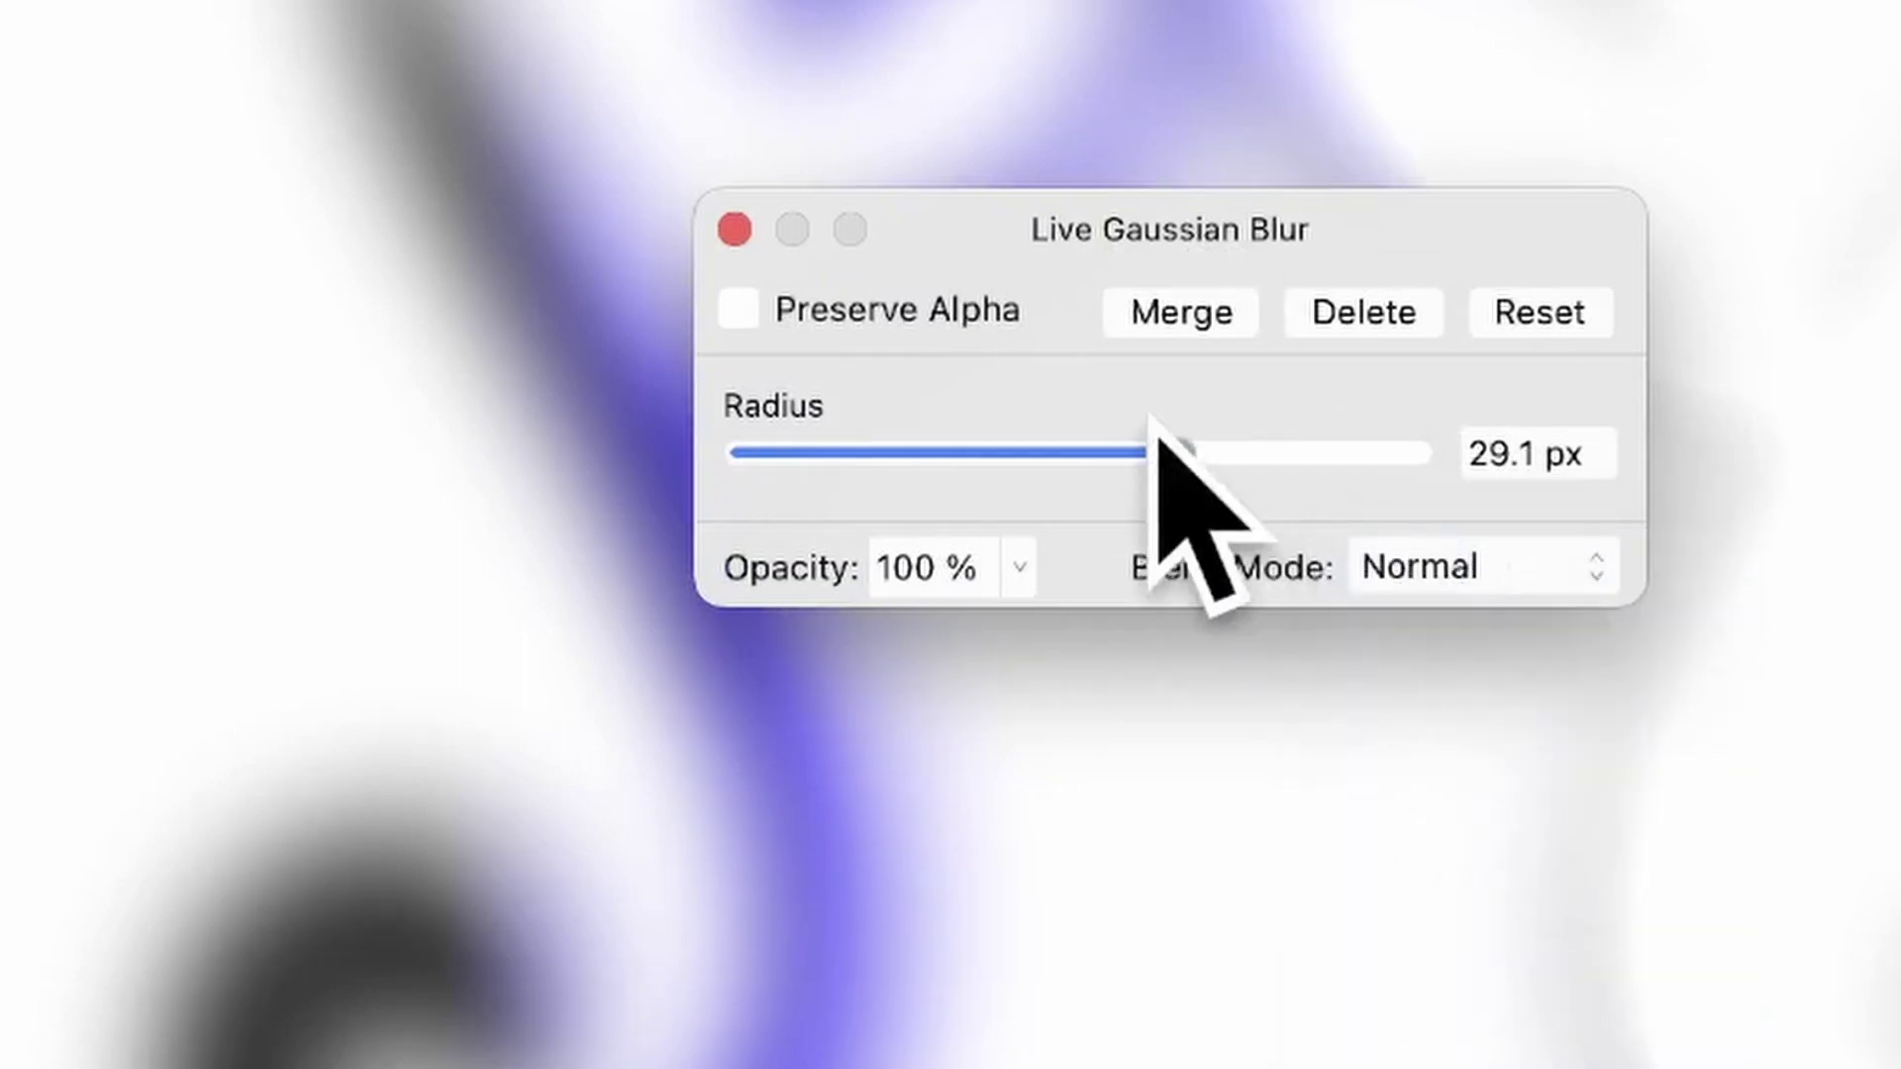
# - Reopen the live Gaussian Blur settings and lower its radius from 29.1 px to 12 px
pyautogui.click(738, 234)
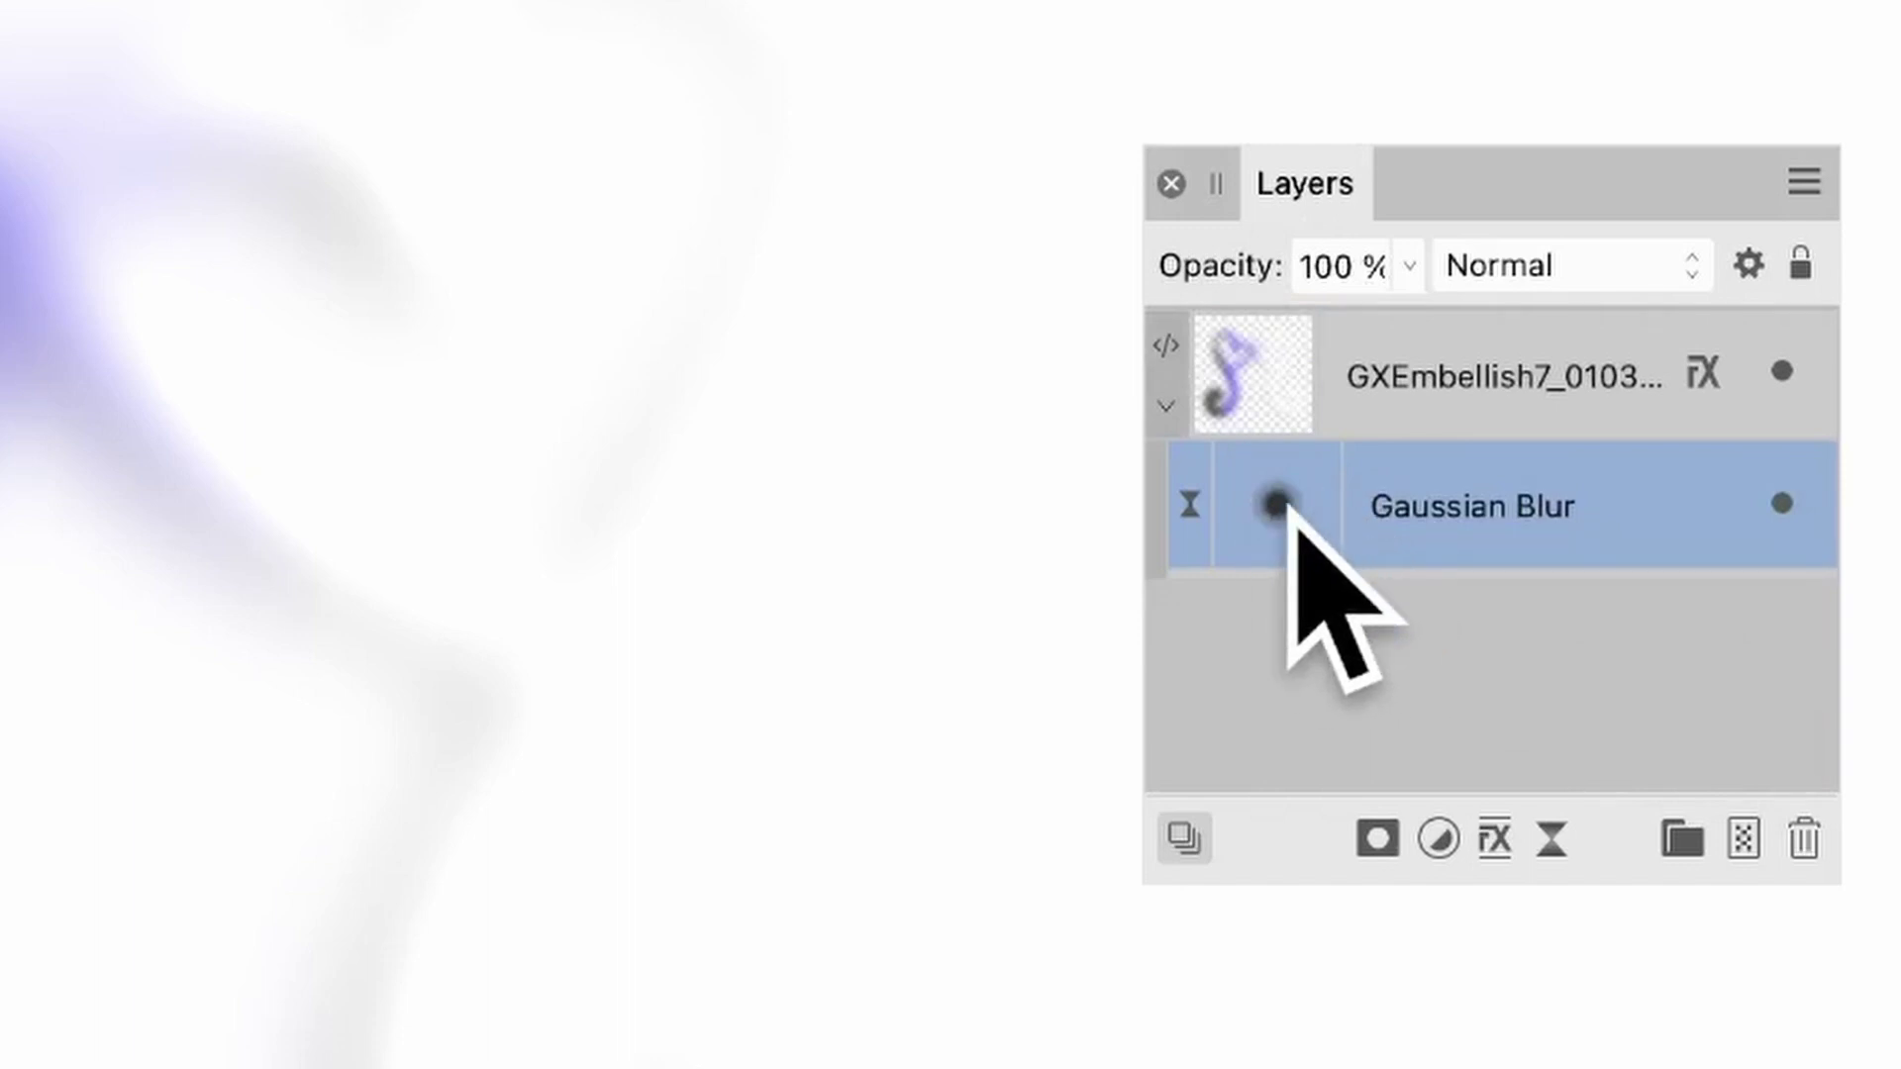
pyautogui.doubleClick(1279, 505)
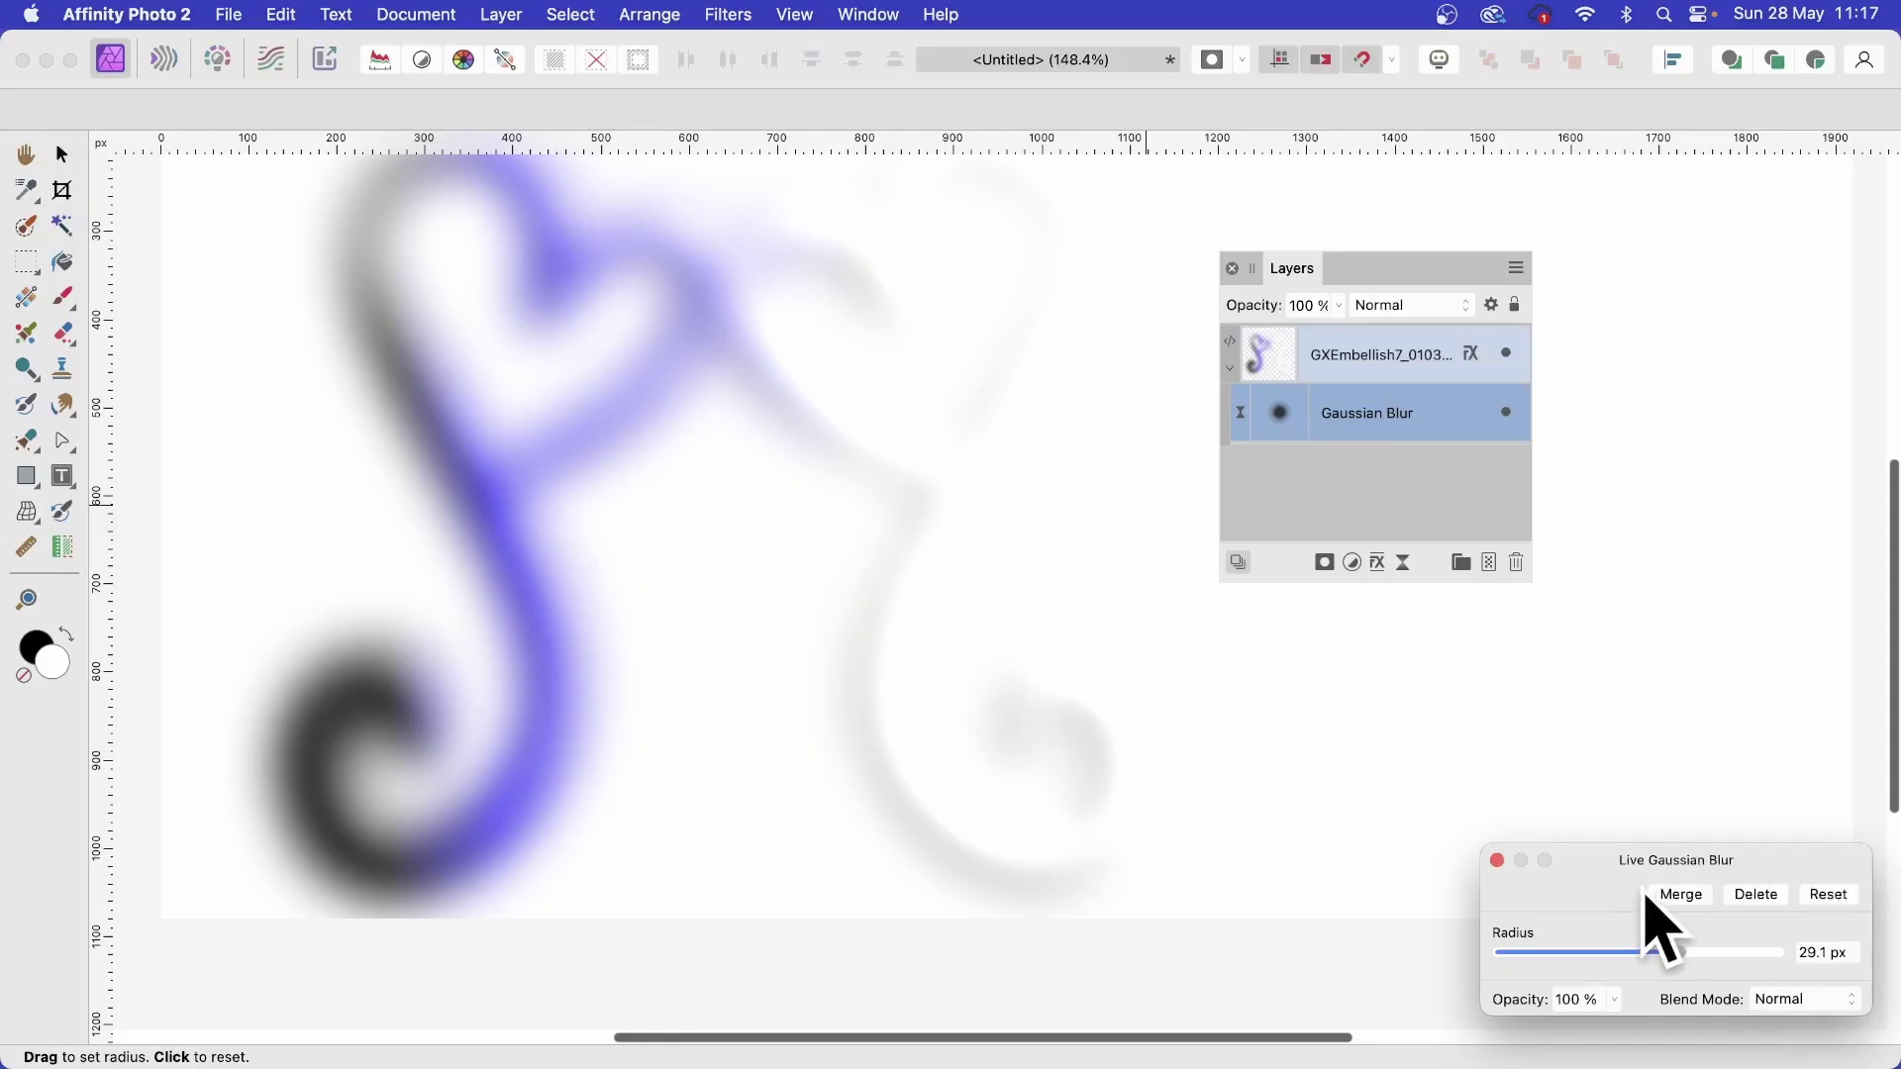
pyautogui.moveTo(1644, 894); pyautogui.dragTo(701, 503)
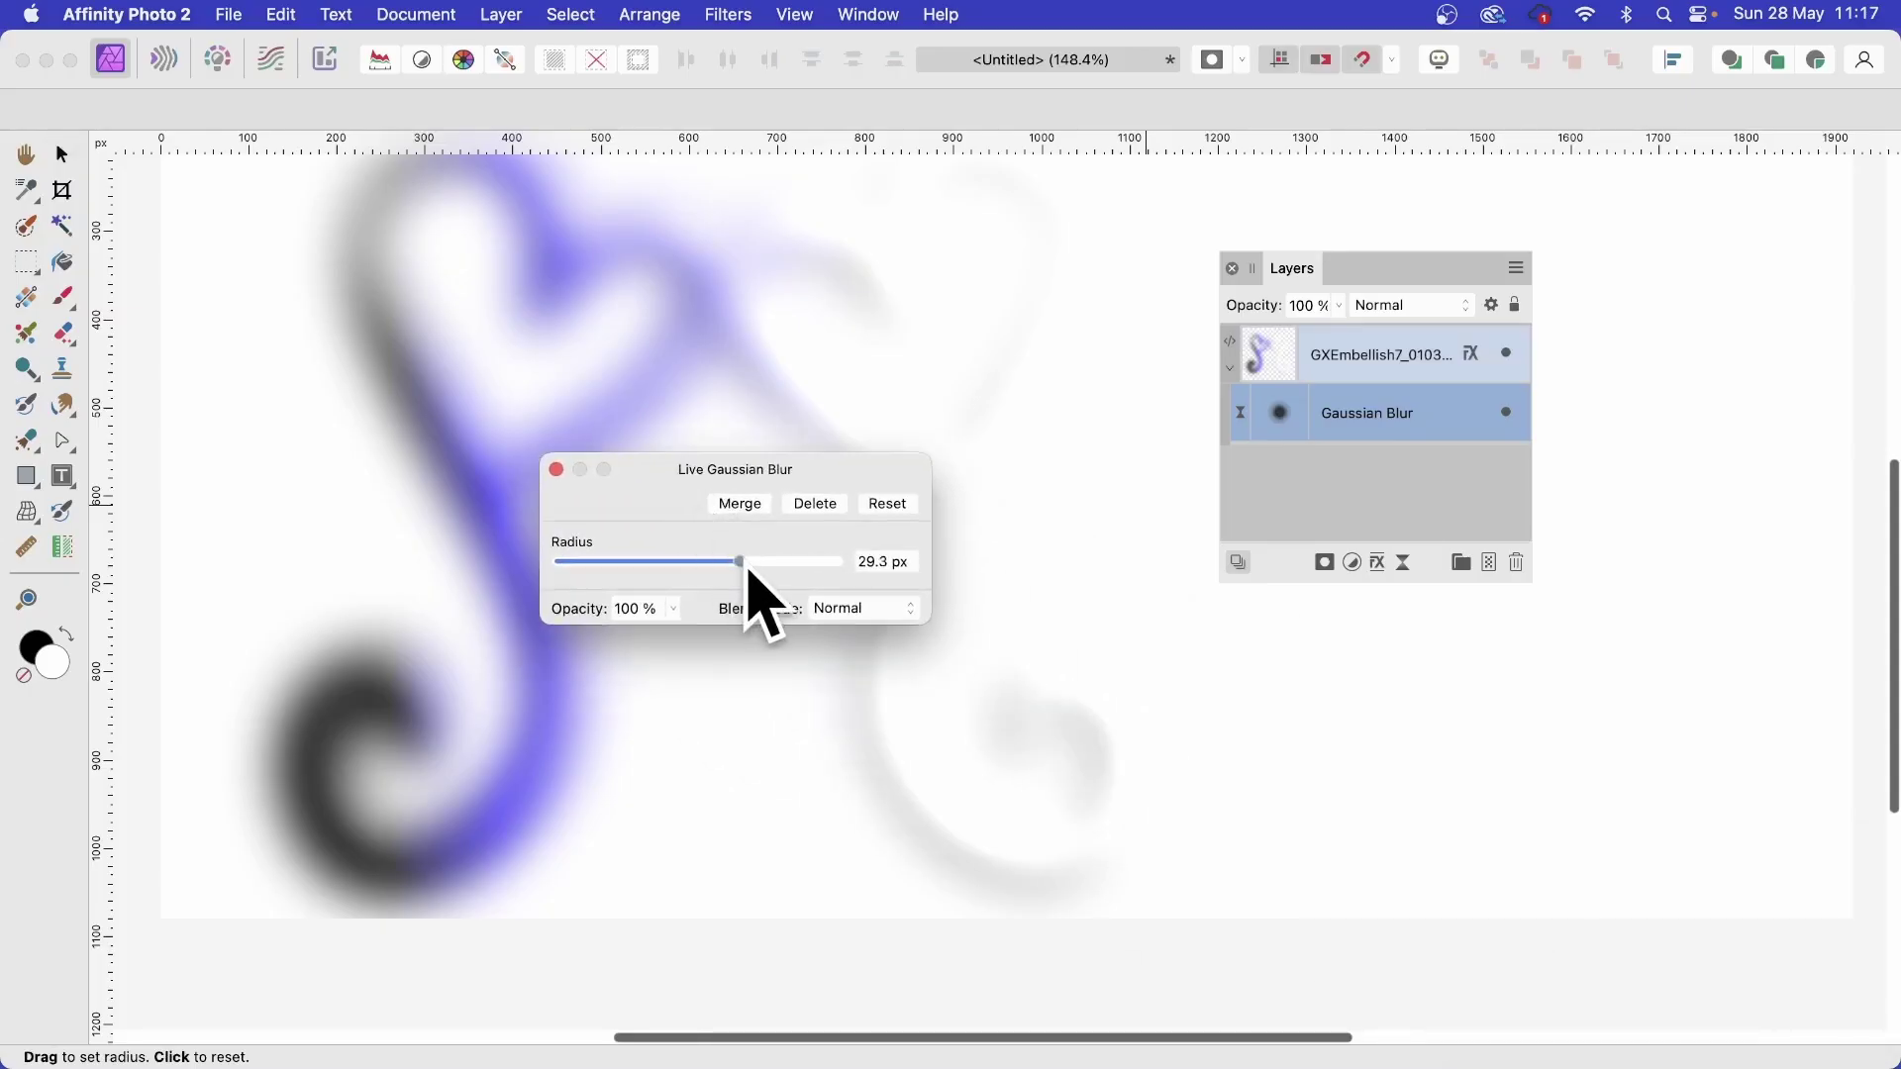
pyautogui.moveTo(749, 579); pyautogui.dragTo(704, 564)
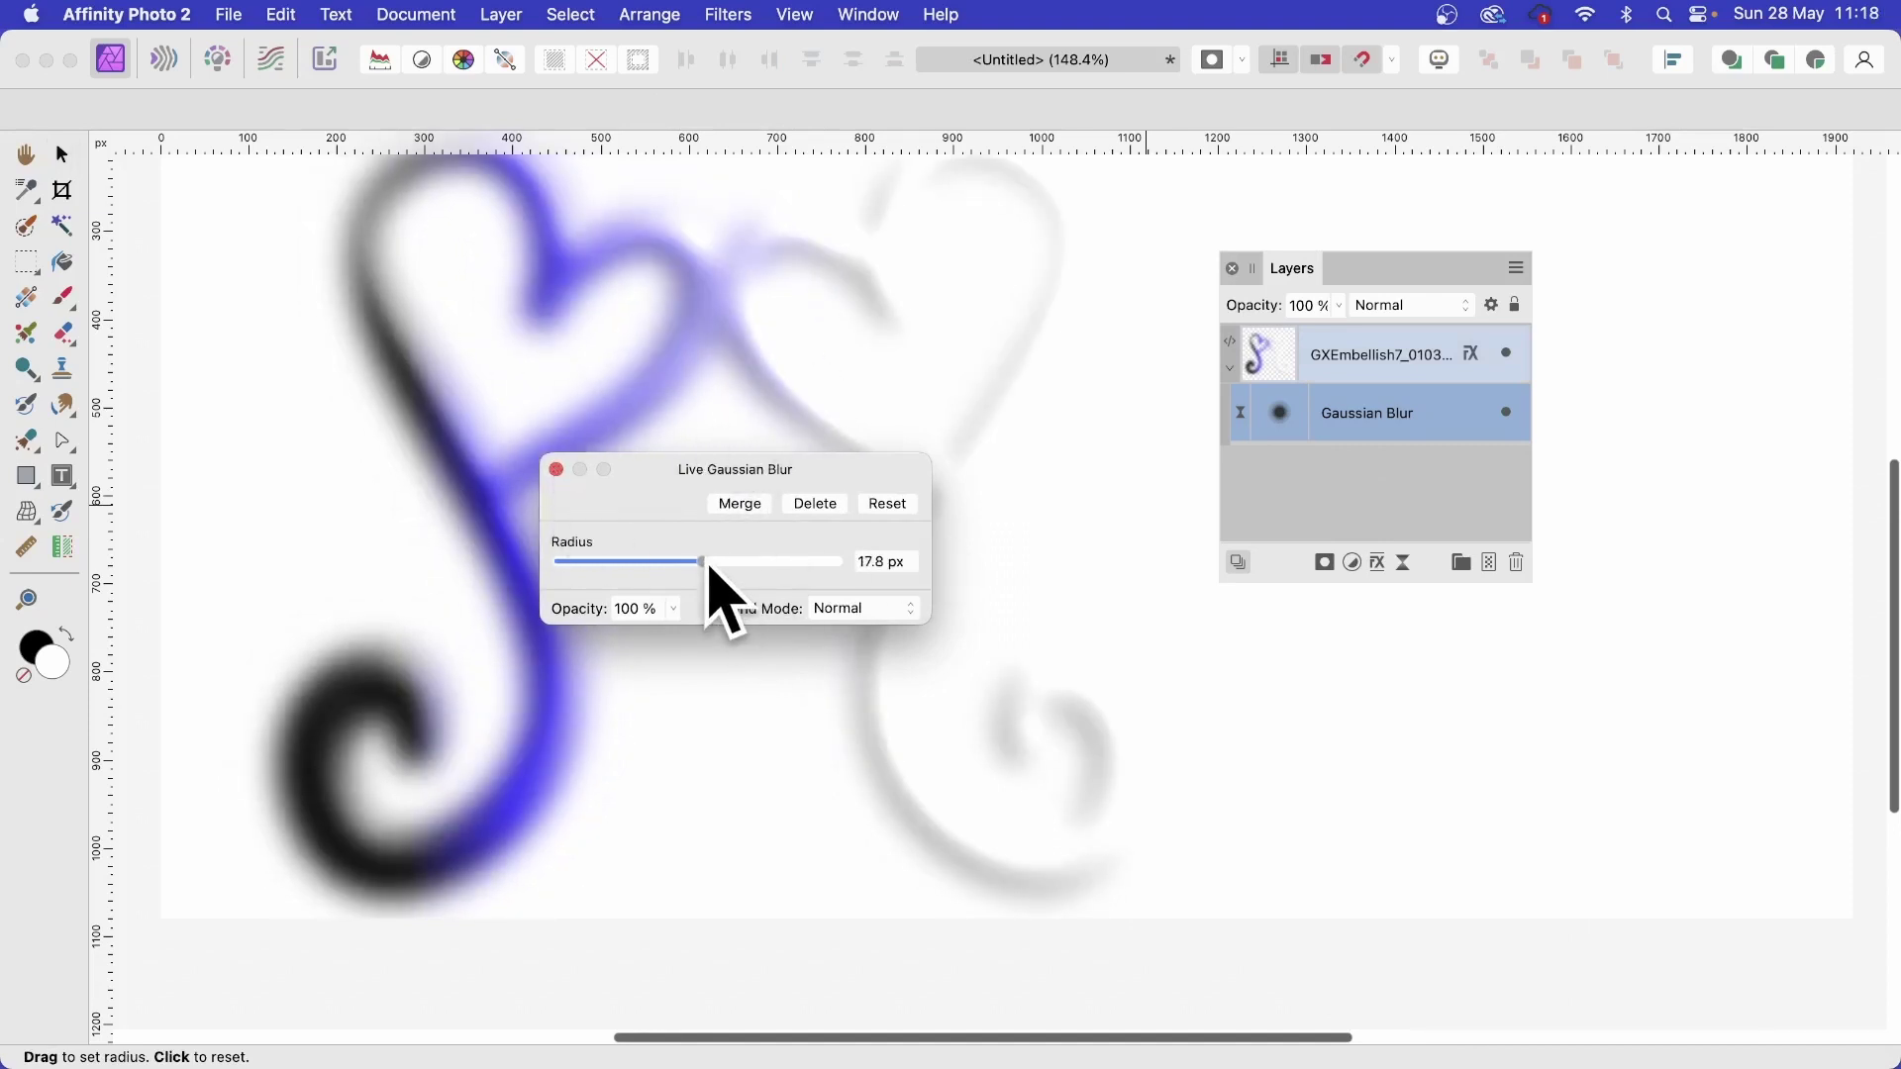
pyautogui.moveTo(700, 561)
pyautogui.mouseDown()
pyautogui.moveTo(667, 561)
pyautogui.moveTo(686, 563)
pyautogui.mouseUp()
pyautogui.click(557, 469)
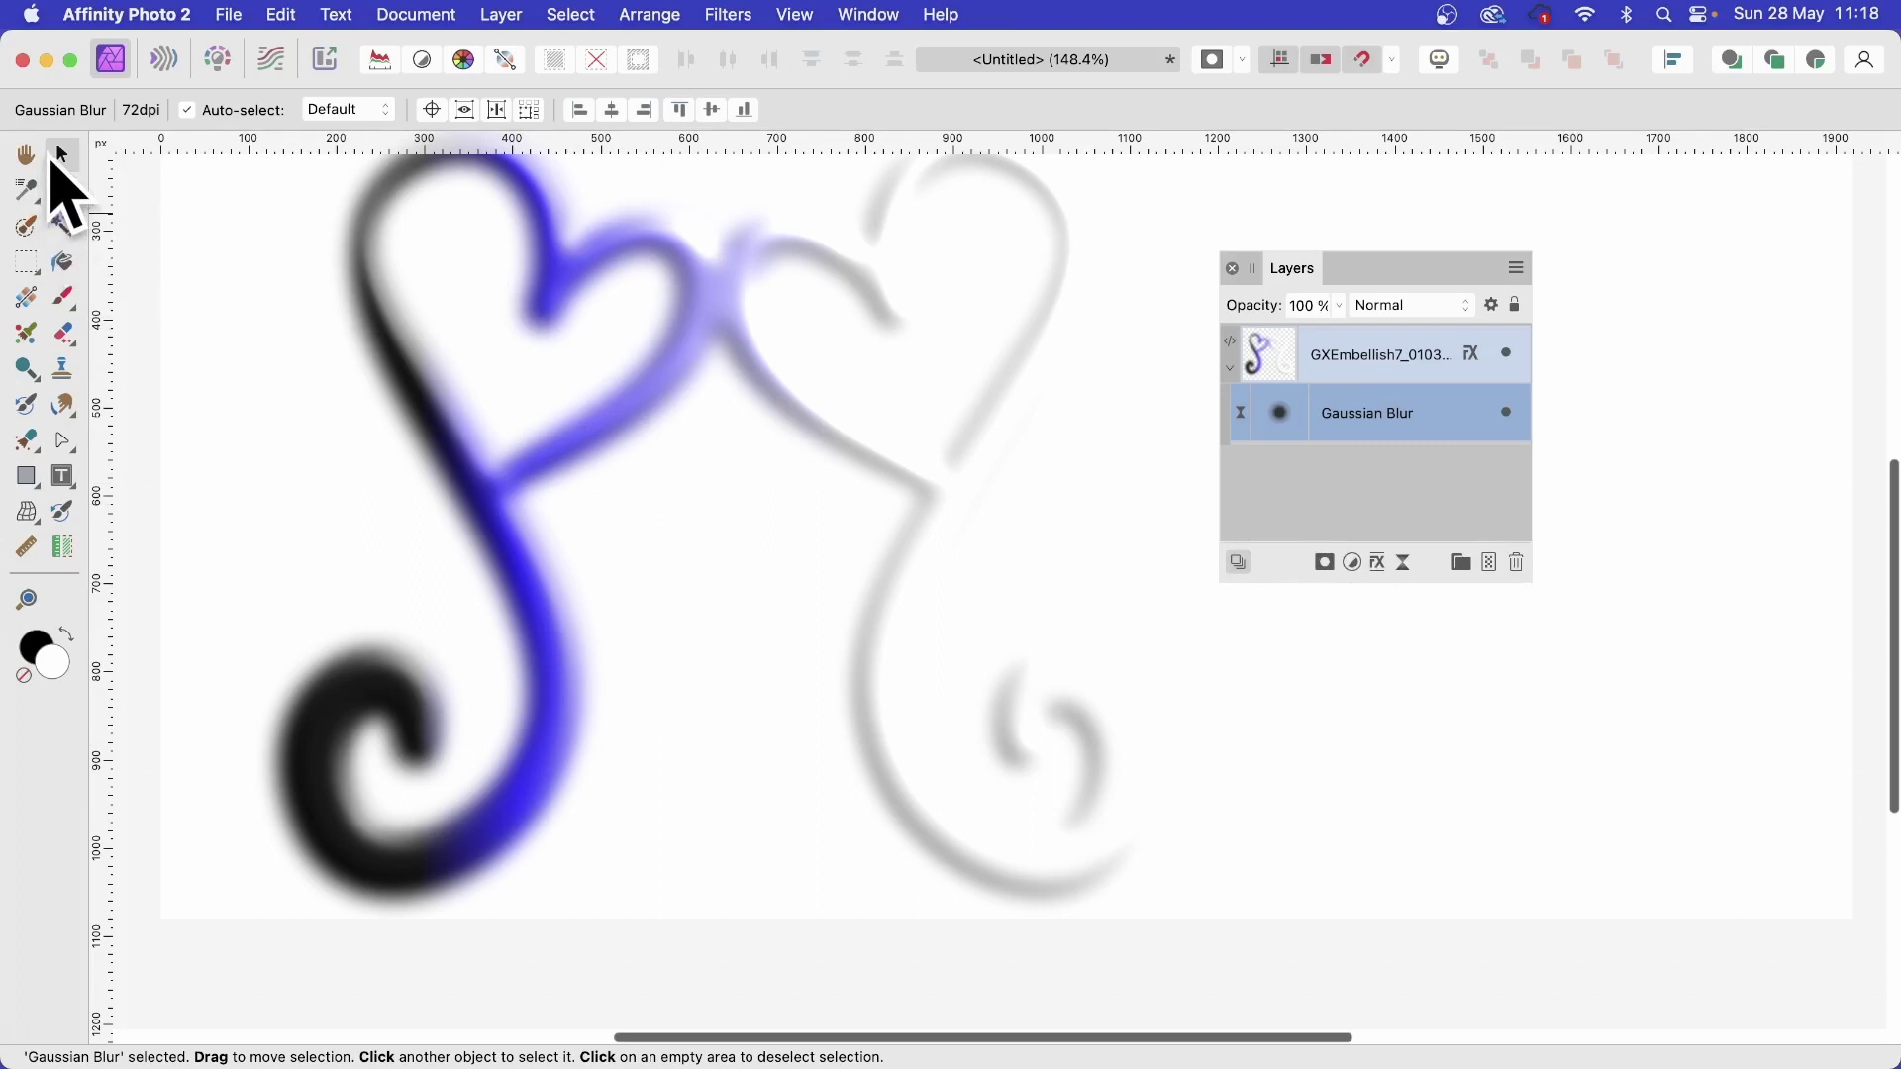
# - Move the blurred swirl up and left on the page and scale it down to 200%
pyautogui.click(609, 277)
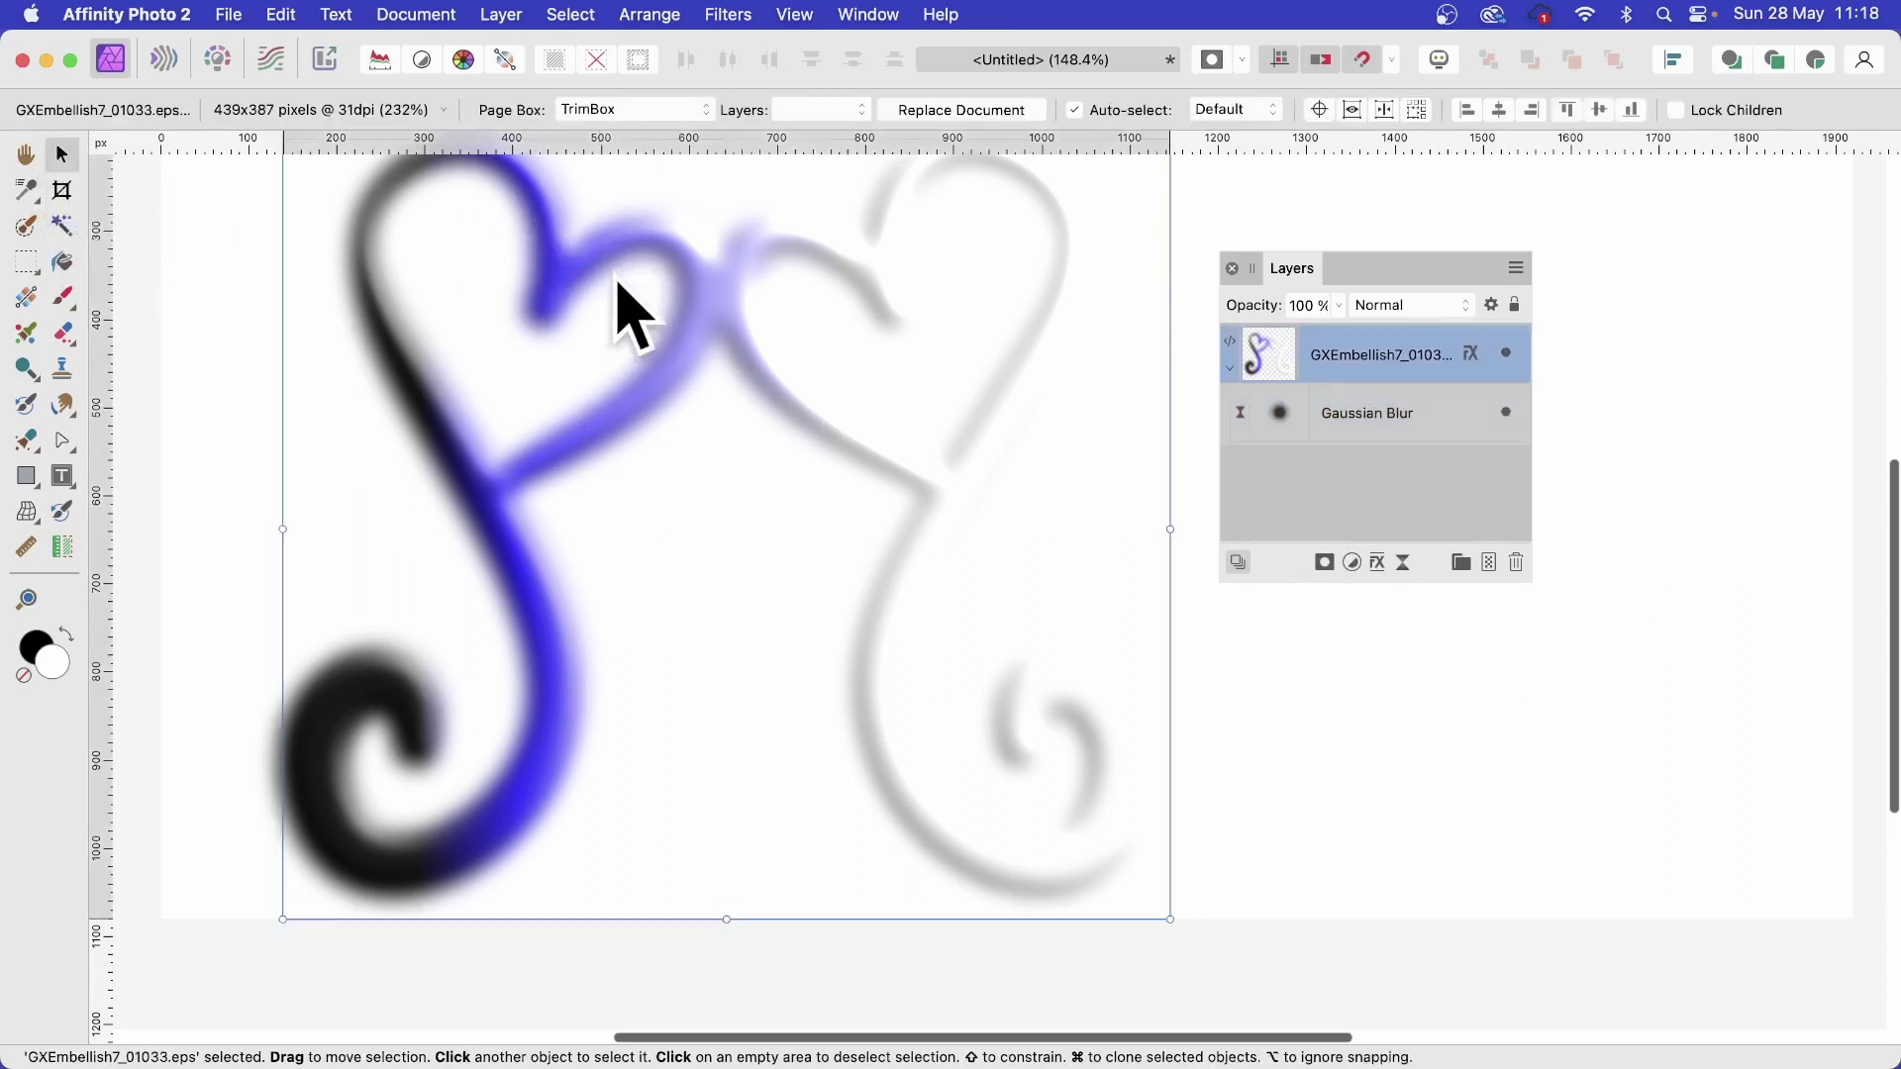
pyautogui.moveTo(644, 341); pyautogui.dragTo(862, 604)
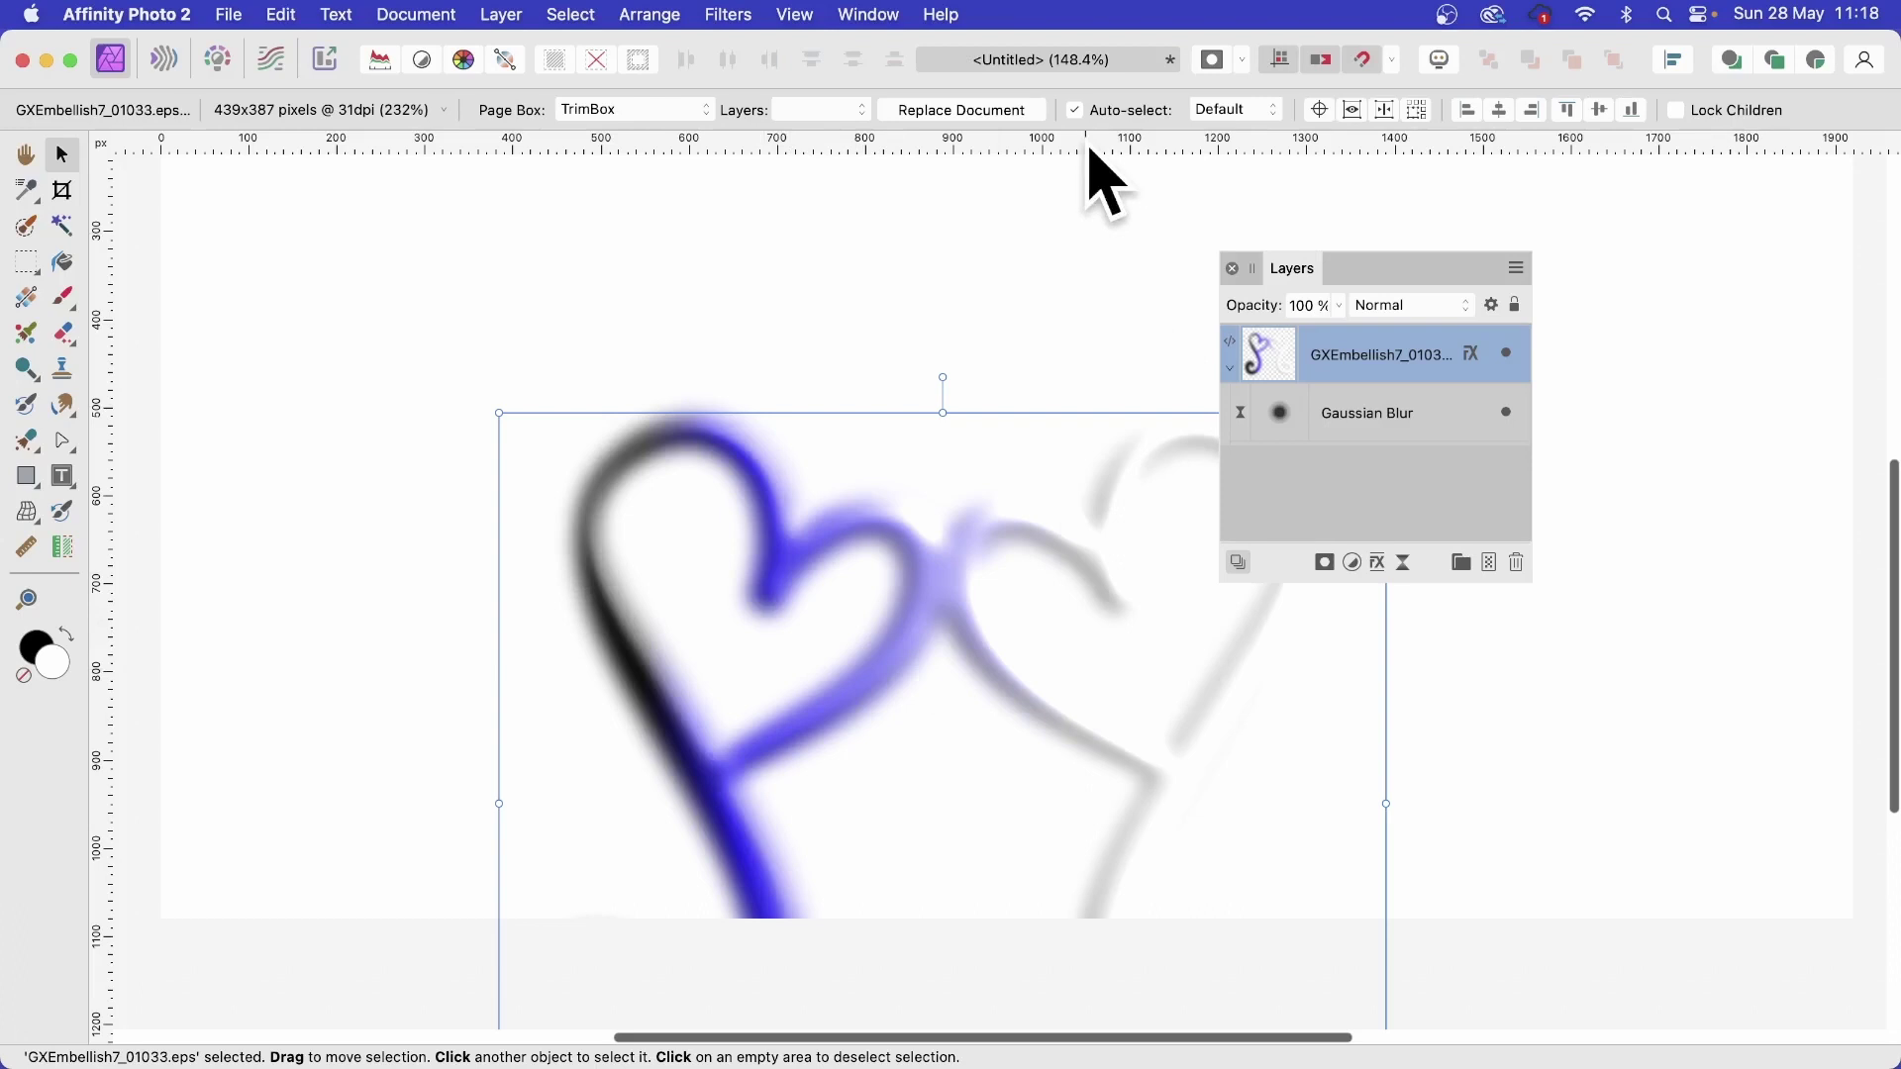
pyautogui.moveTo(941, 609); pyautogui.dragTo(715, 292)
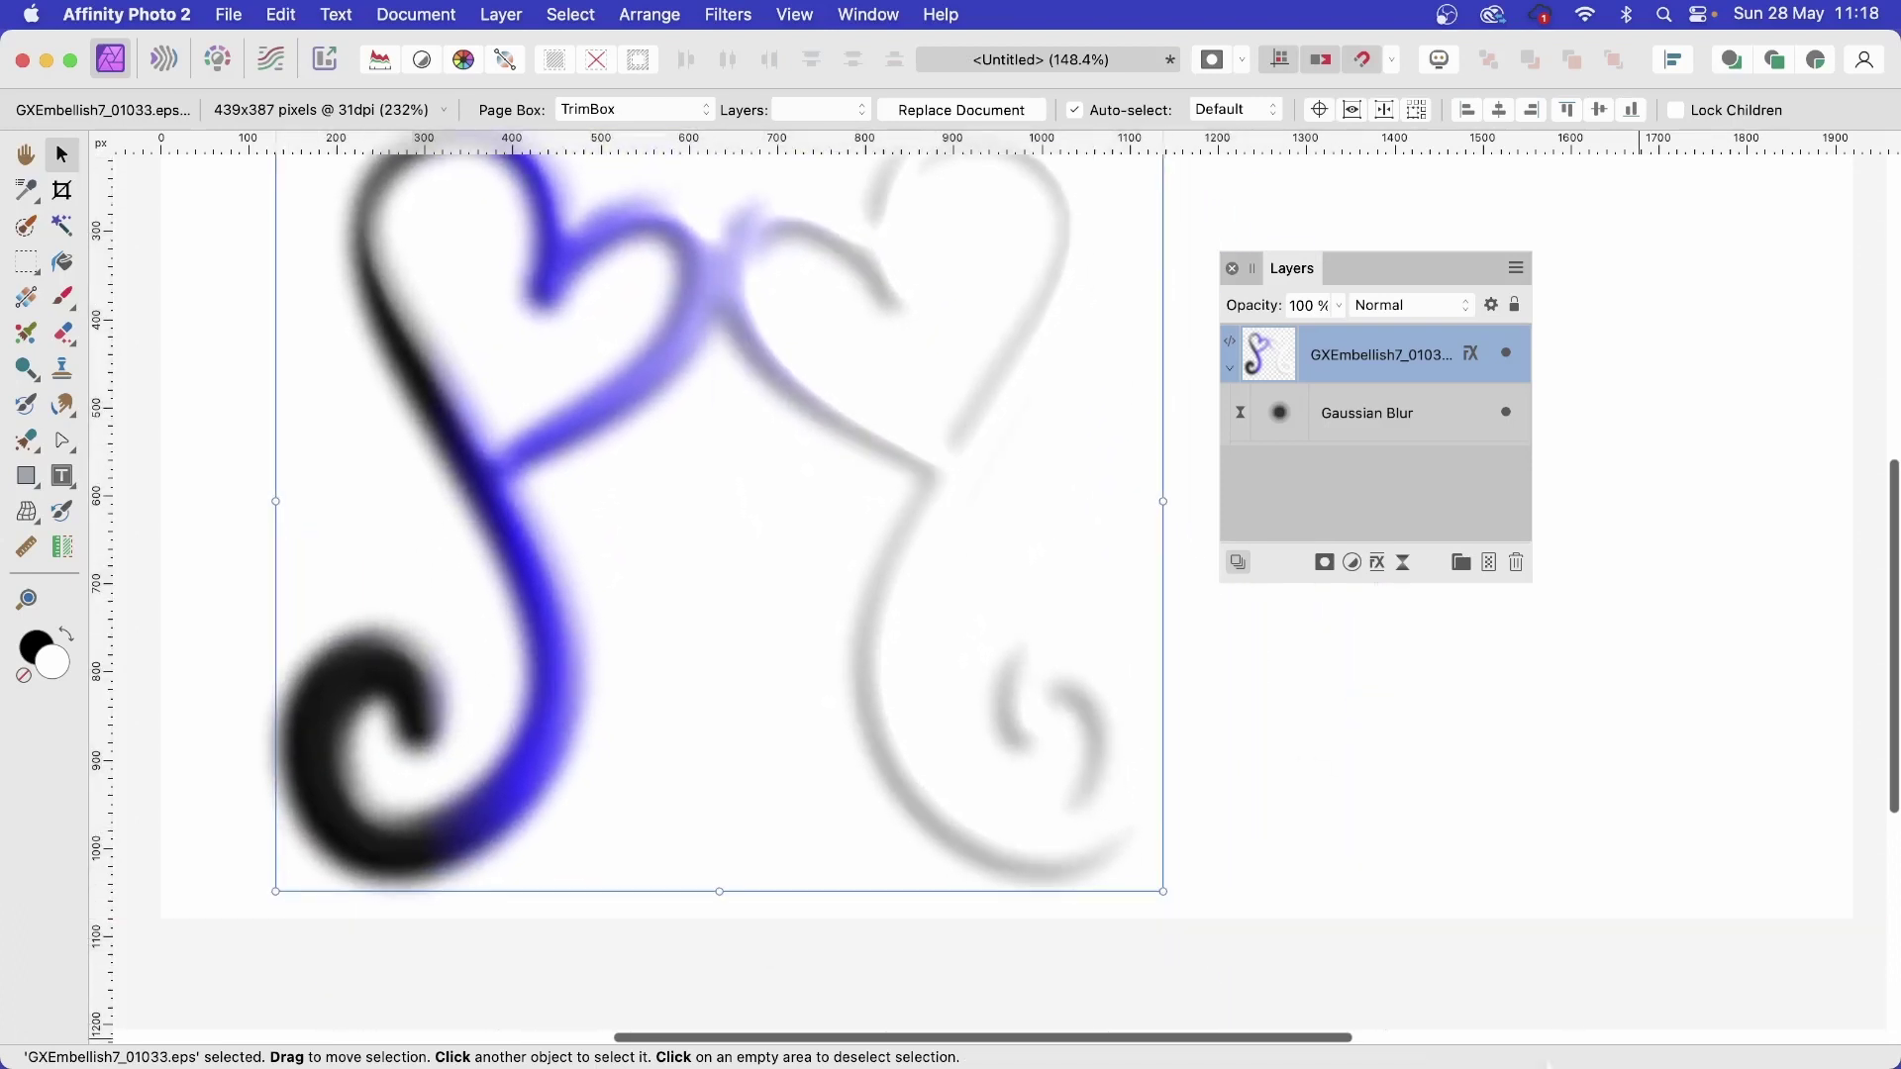
pyautogui.moveTo(1164, 893); pyautogui.dragTo(1034, 780)
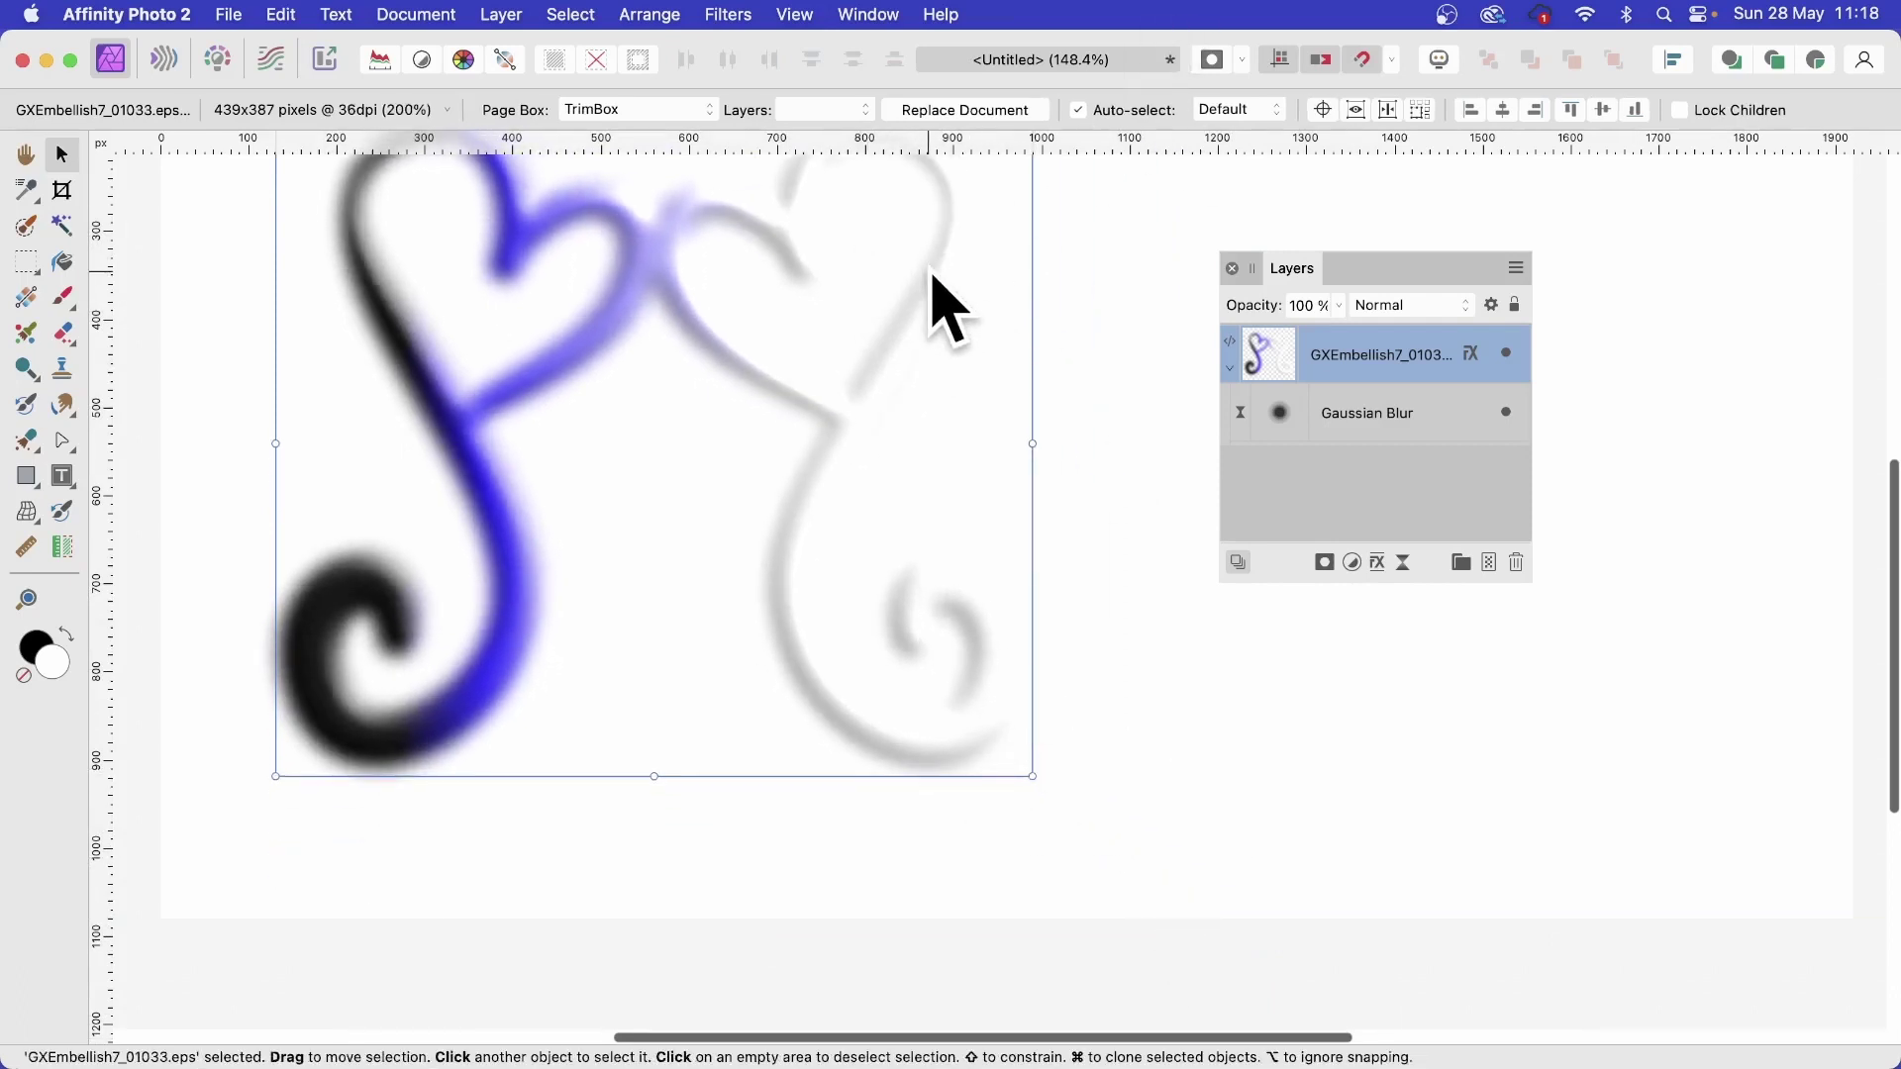
pyautogui.moveTo(932, 275); pyautogui.dragTo(958, 378)
pyautogui.click(884, 14)
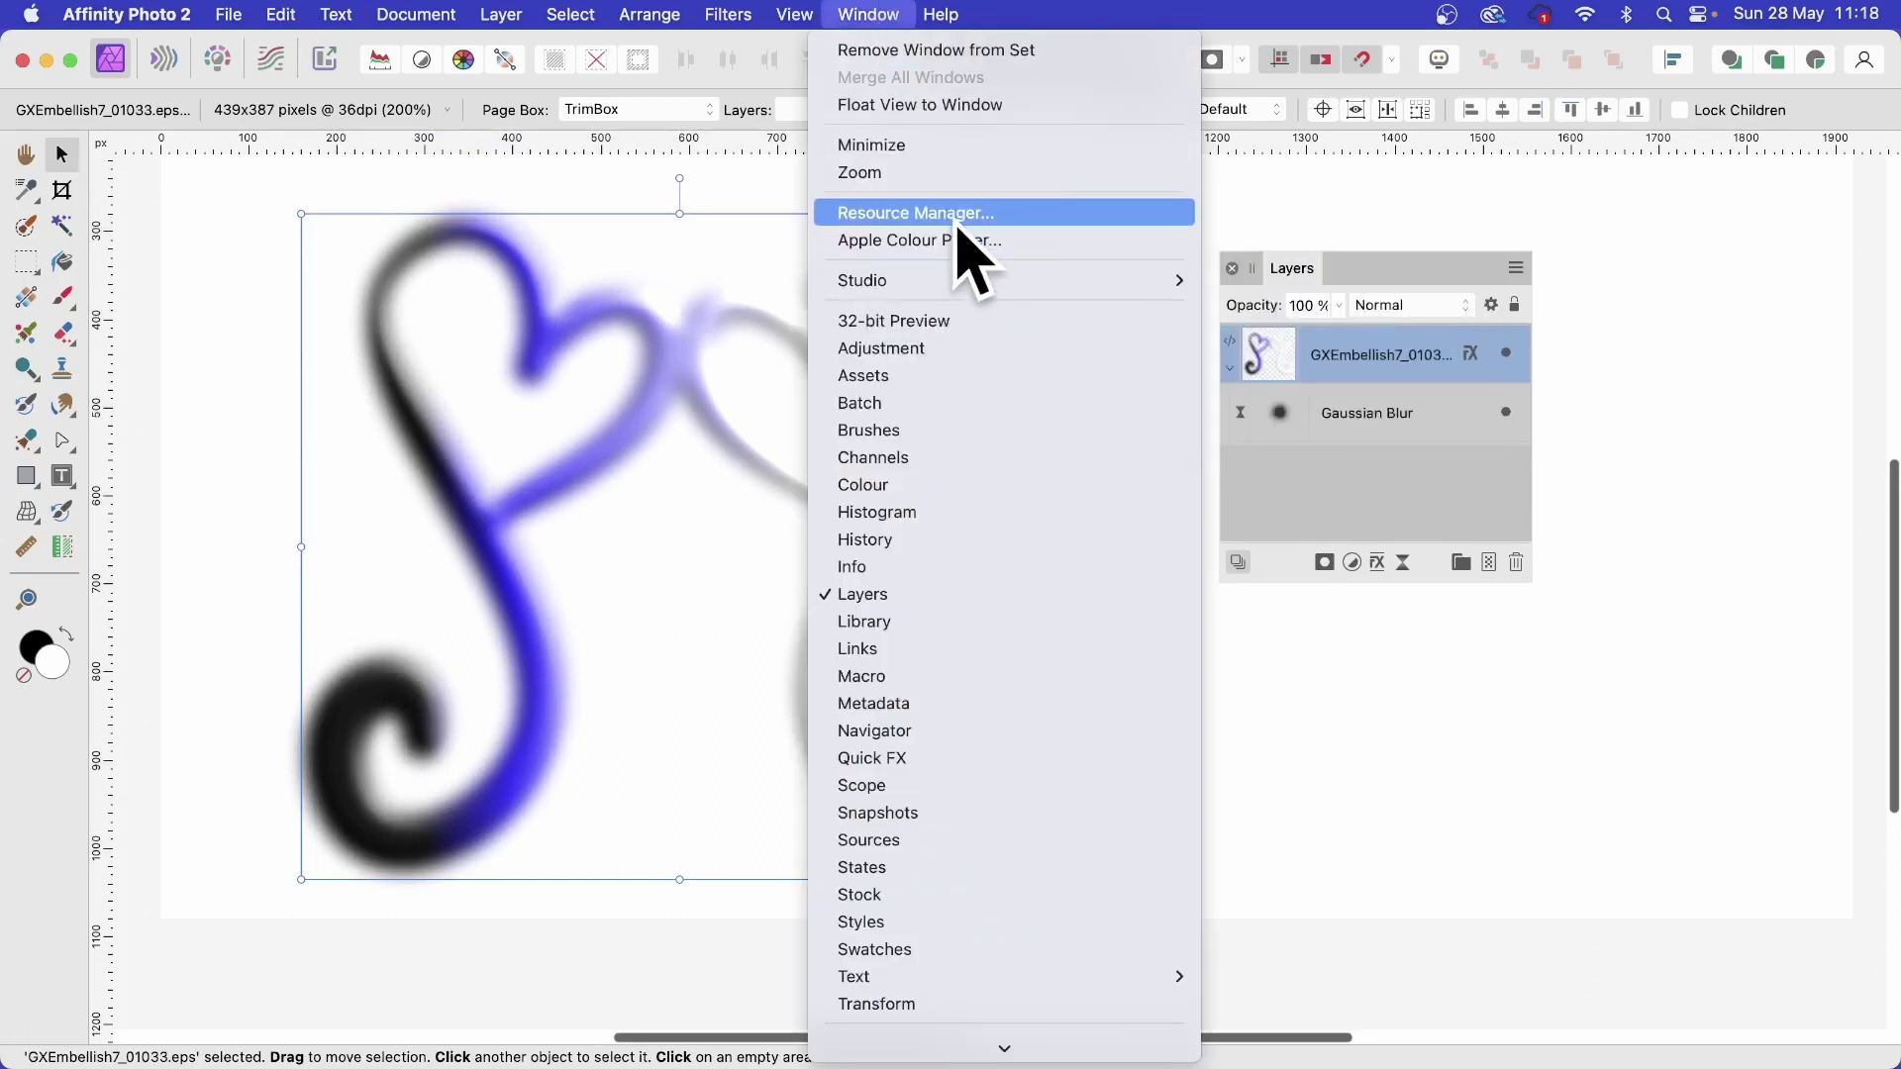
# - Delete the old swirl and its blur, and choose GXEmbellish7_01037.eps to place
pyautogui.click(957, 223)
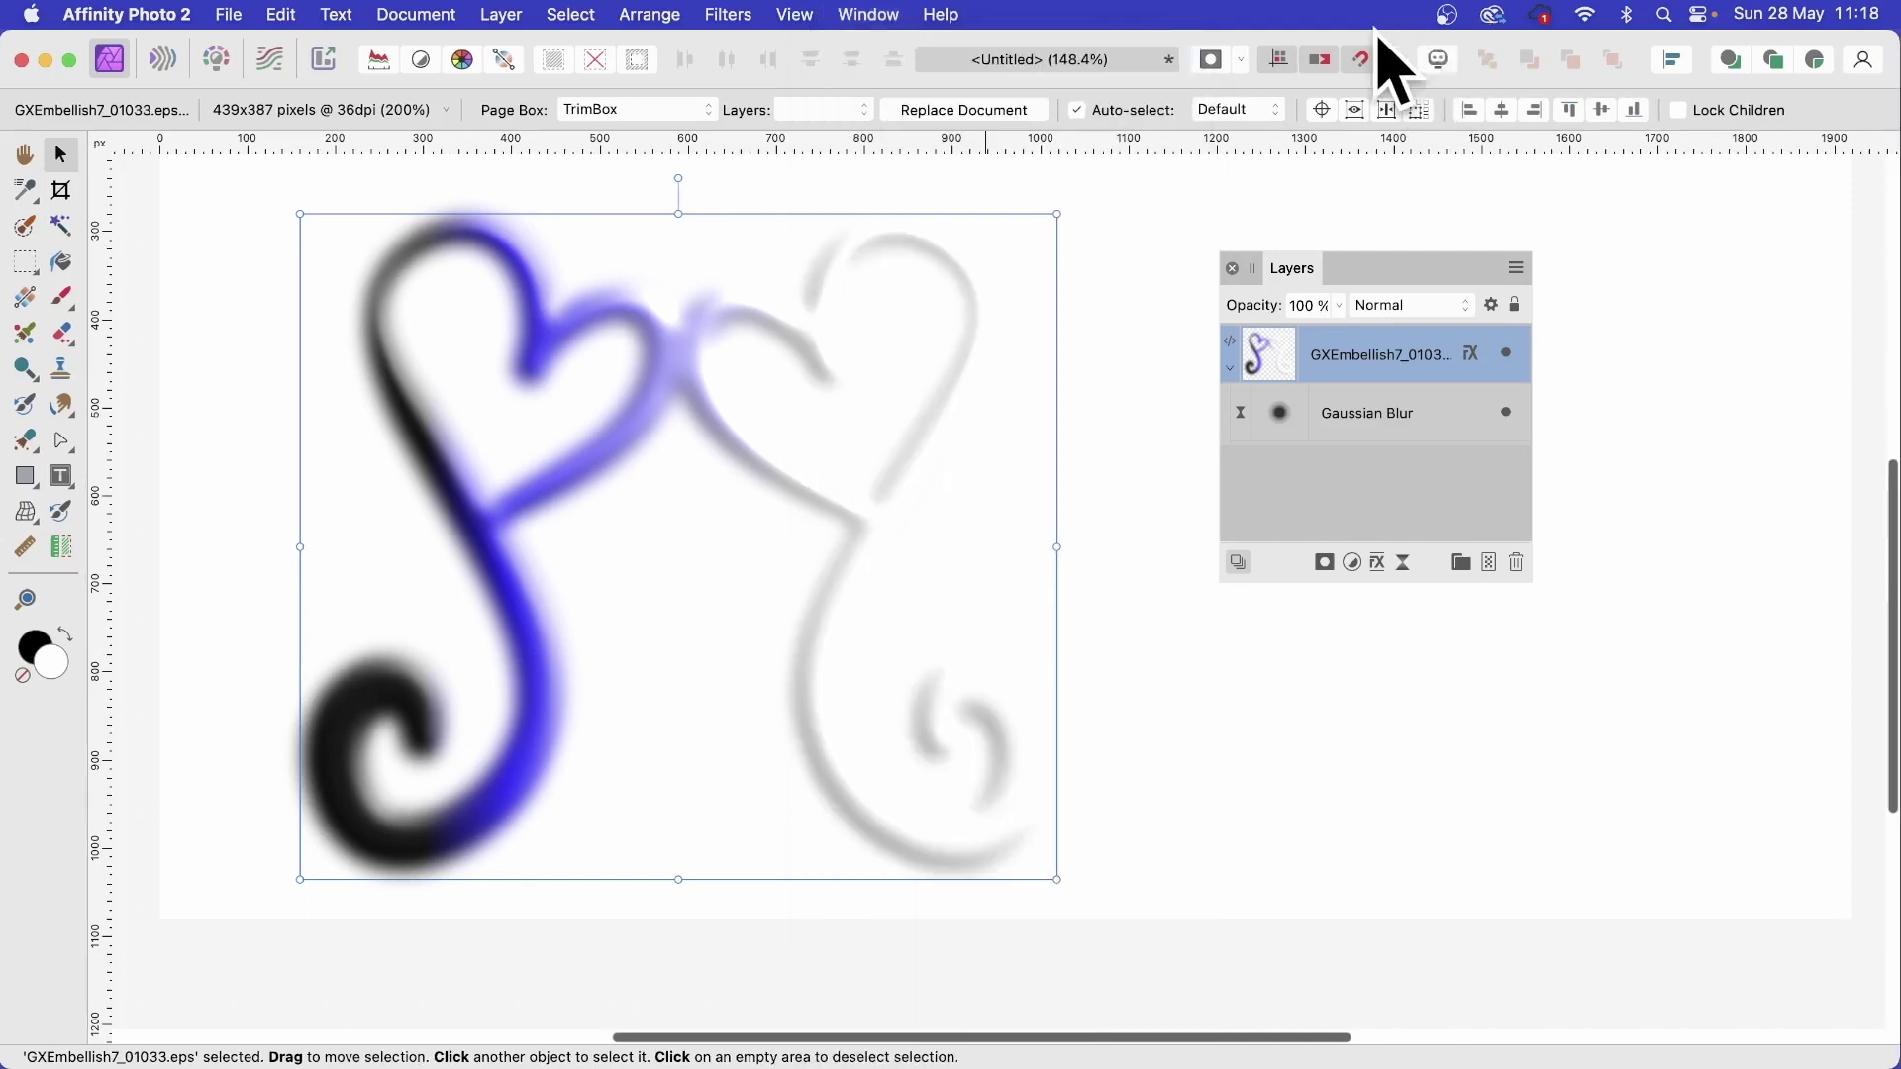
pyautogui.press('Delete')
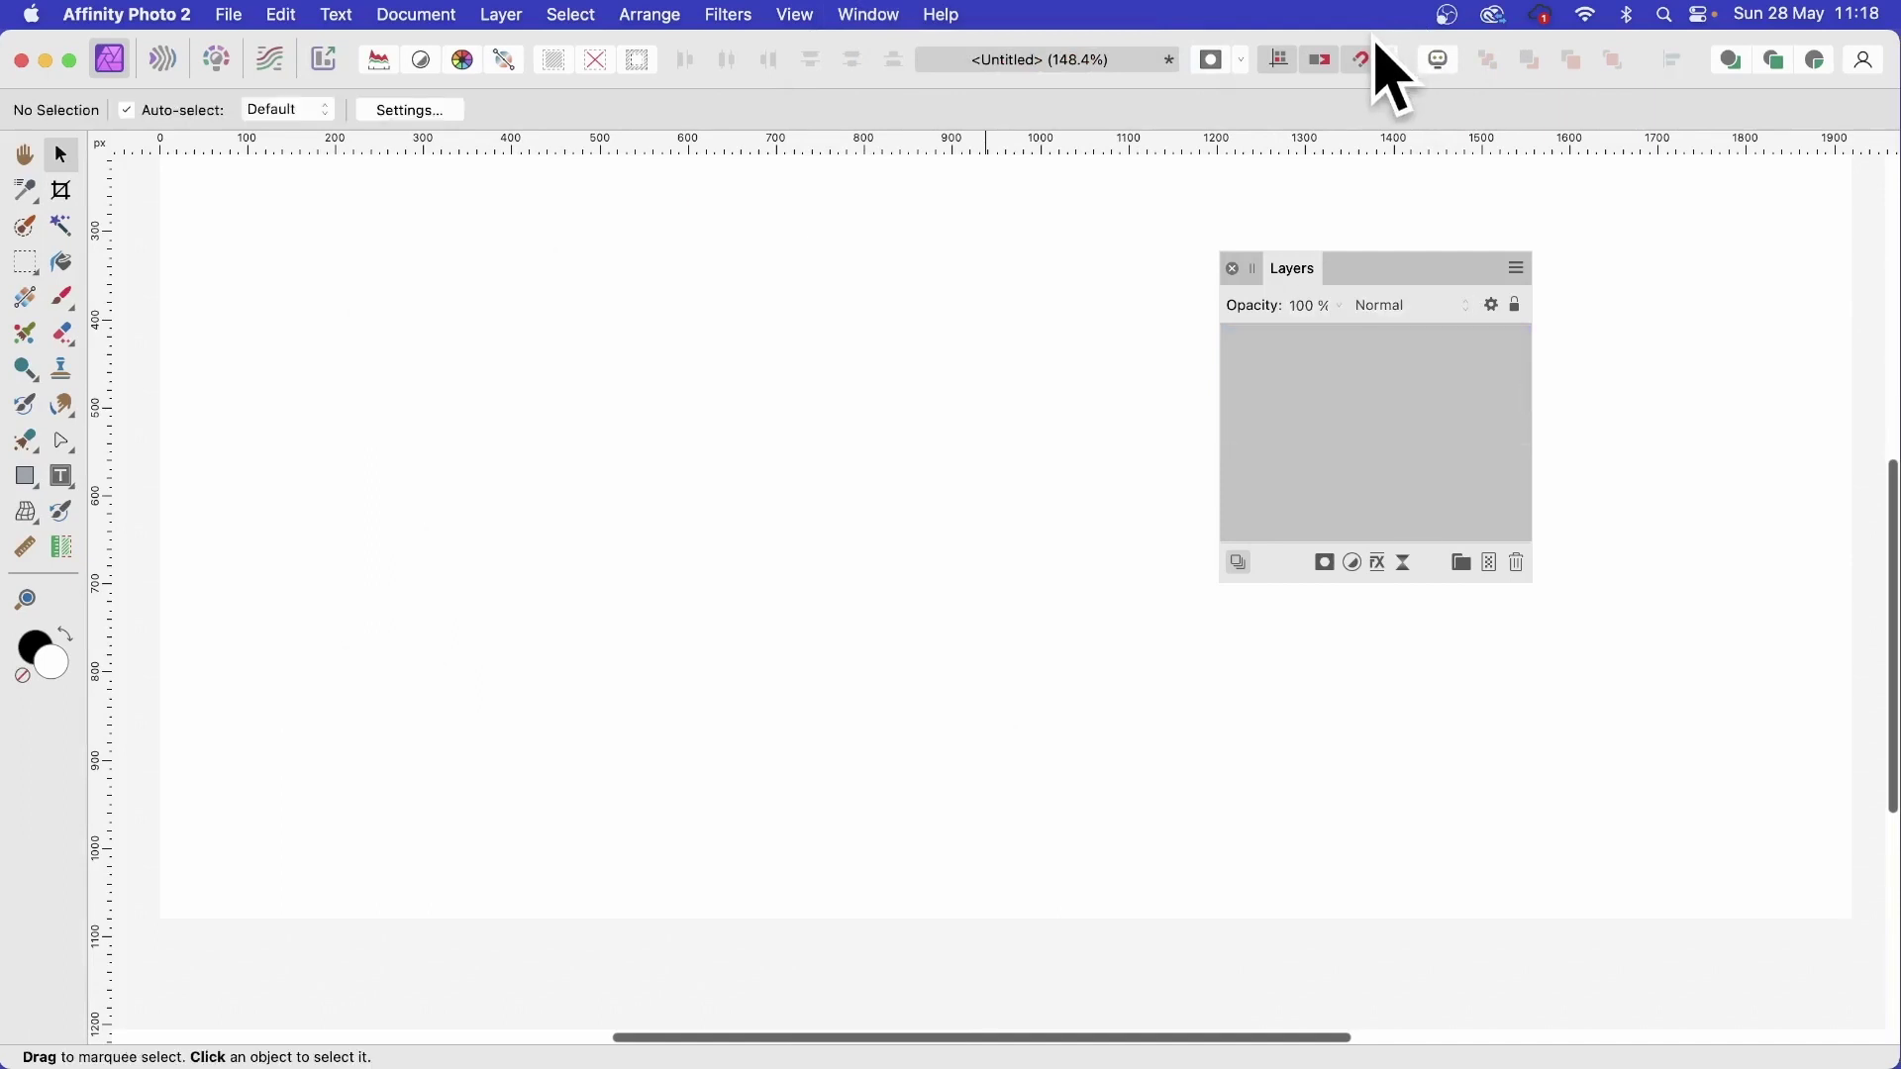
pyautogui.click(223, 14)
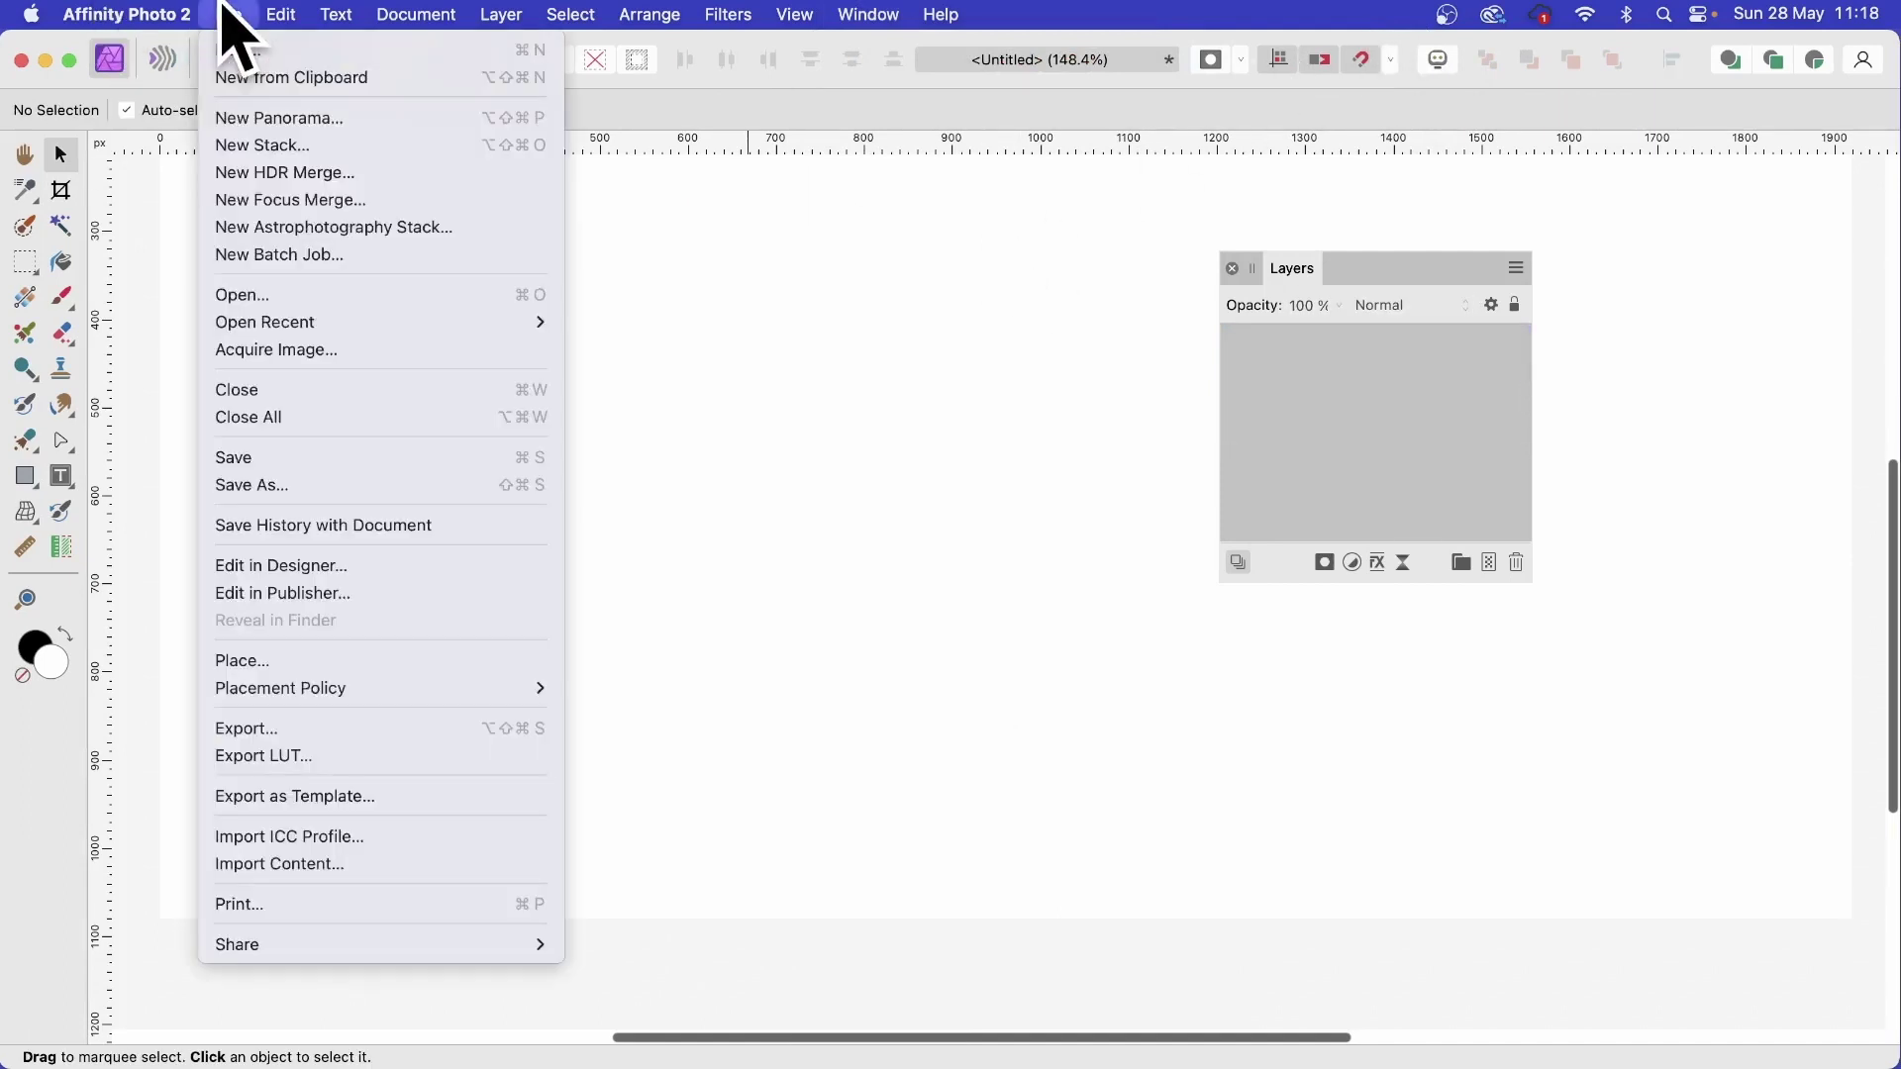
pyautogui.click(396, 659)
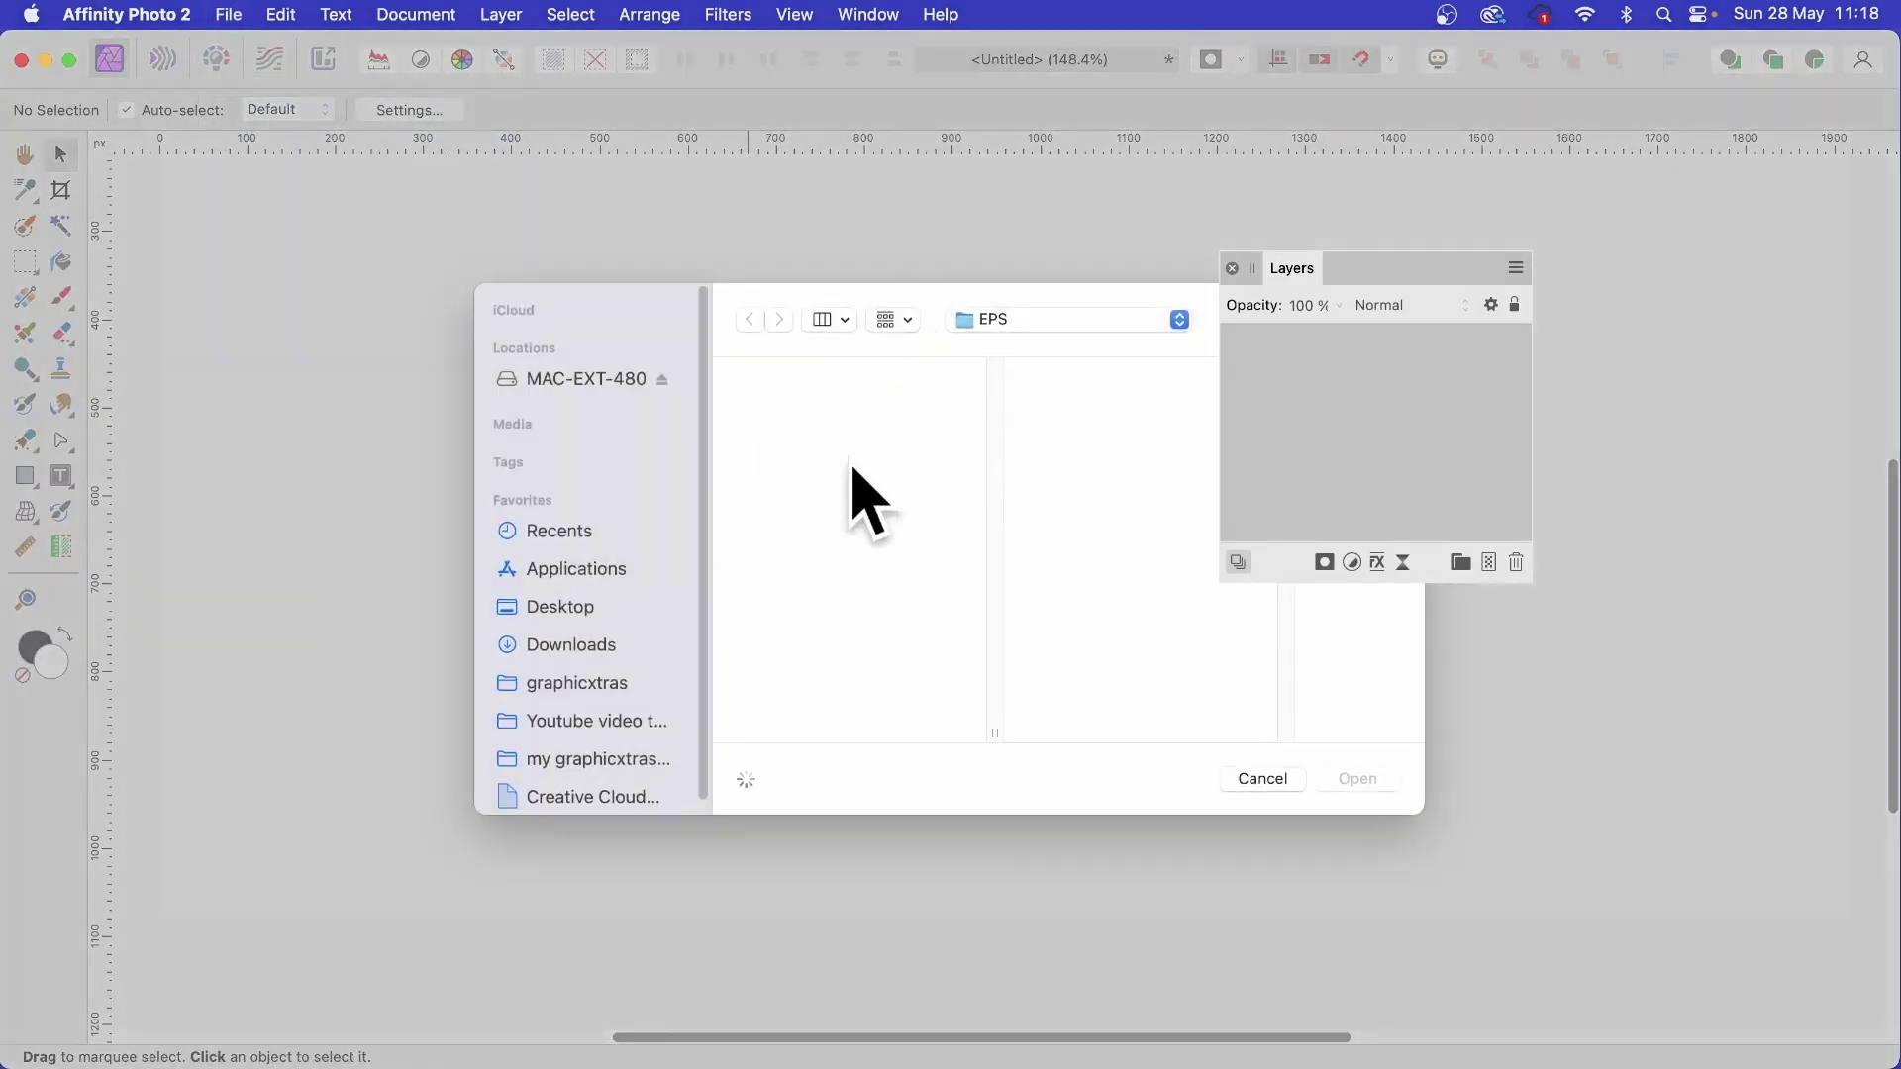
pyautogui.click(849, 481)
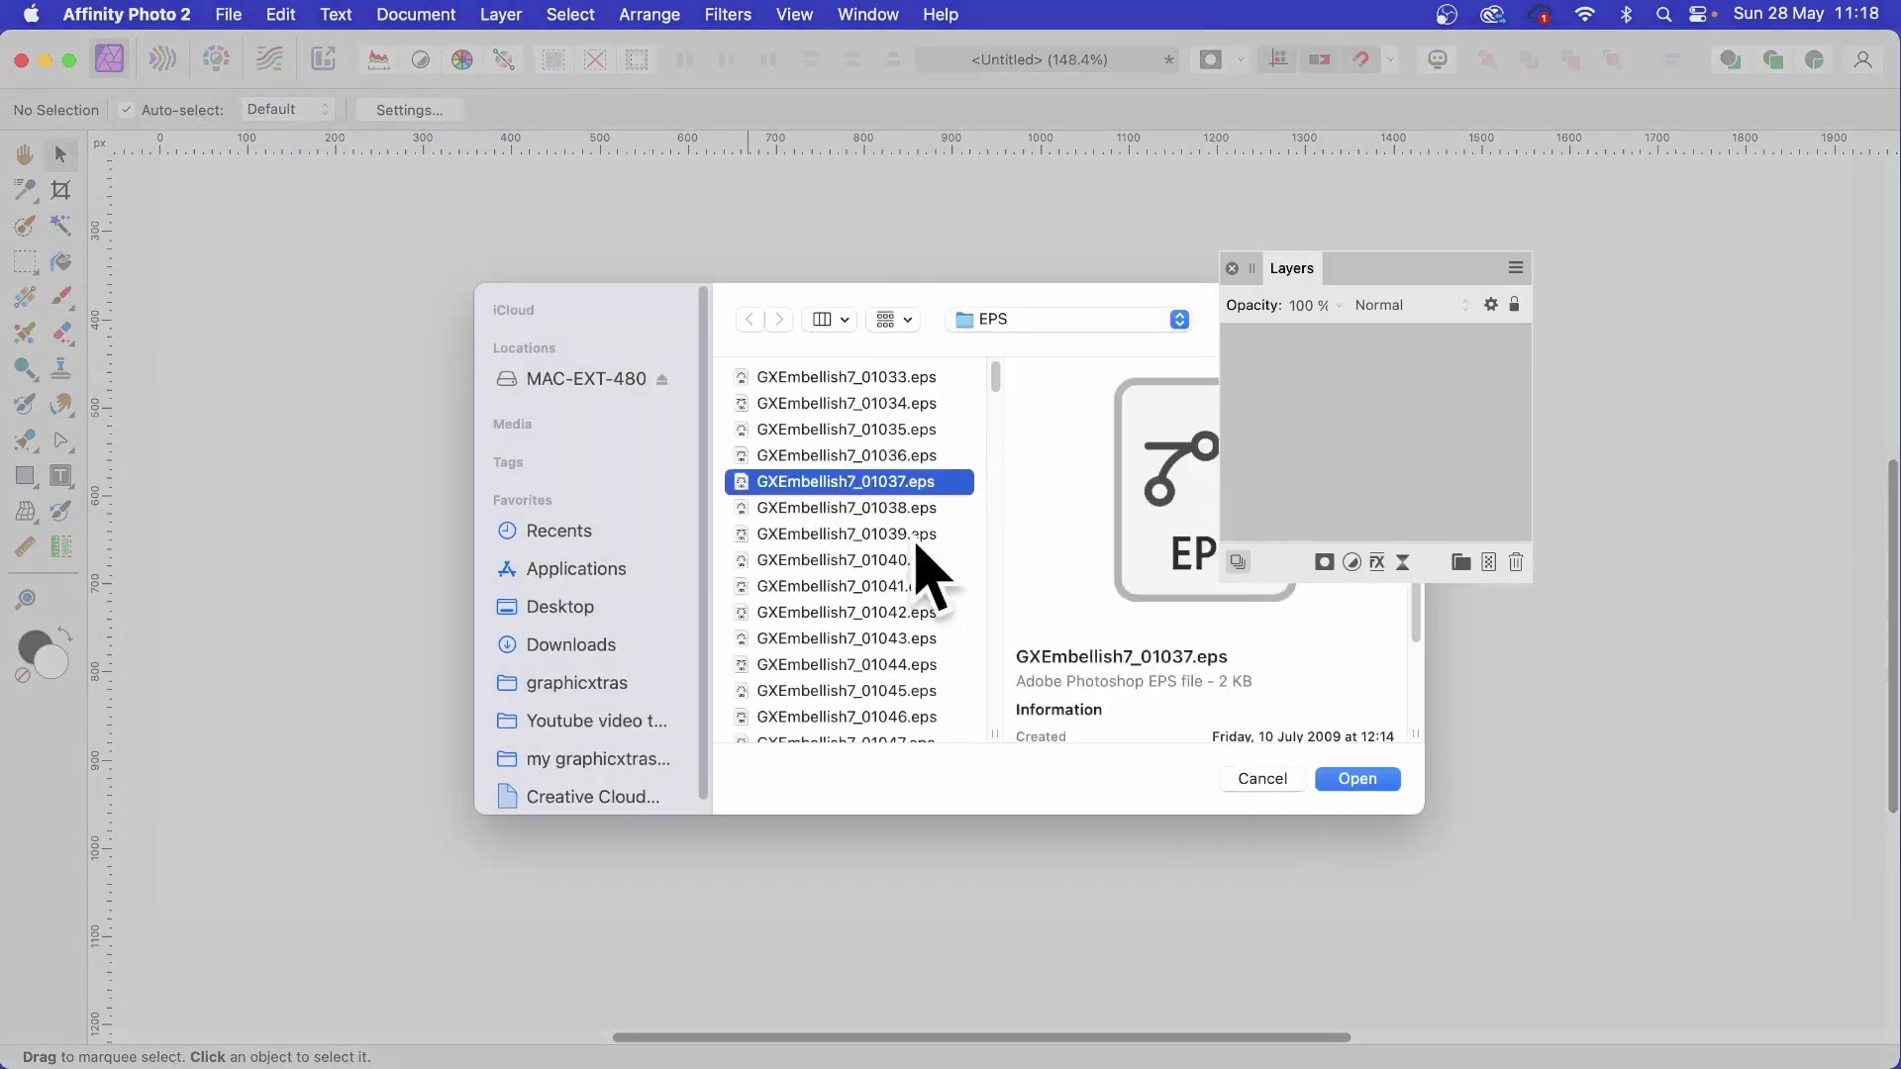
pyautogui.click(1367, 778)
# - Place the swirl on the canvas and enlarge it to about 464 × 709 px
pyautogui.click(512, 313)
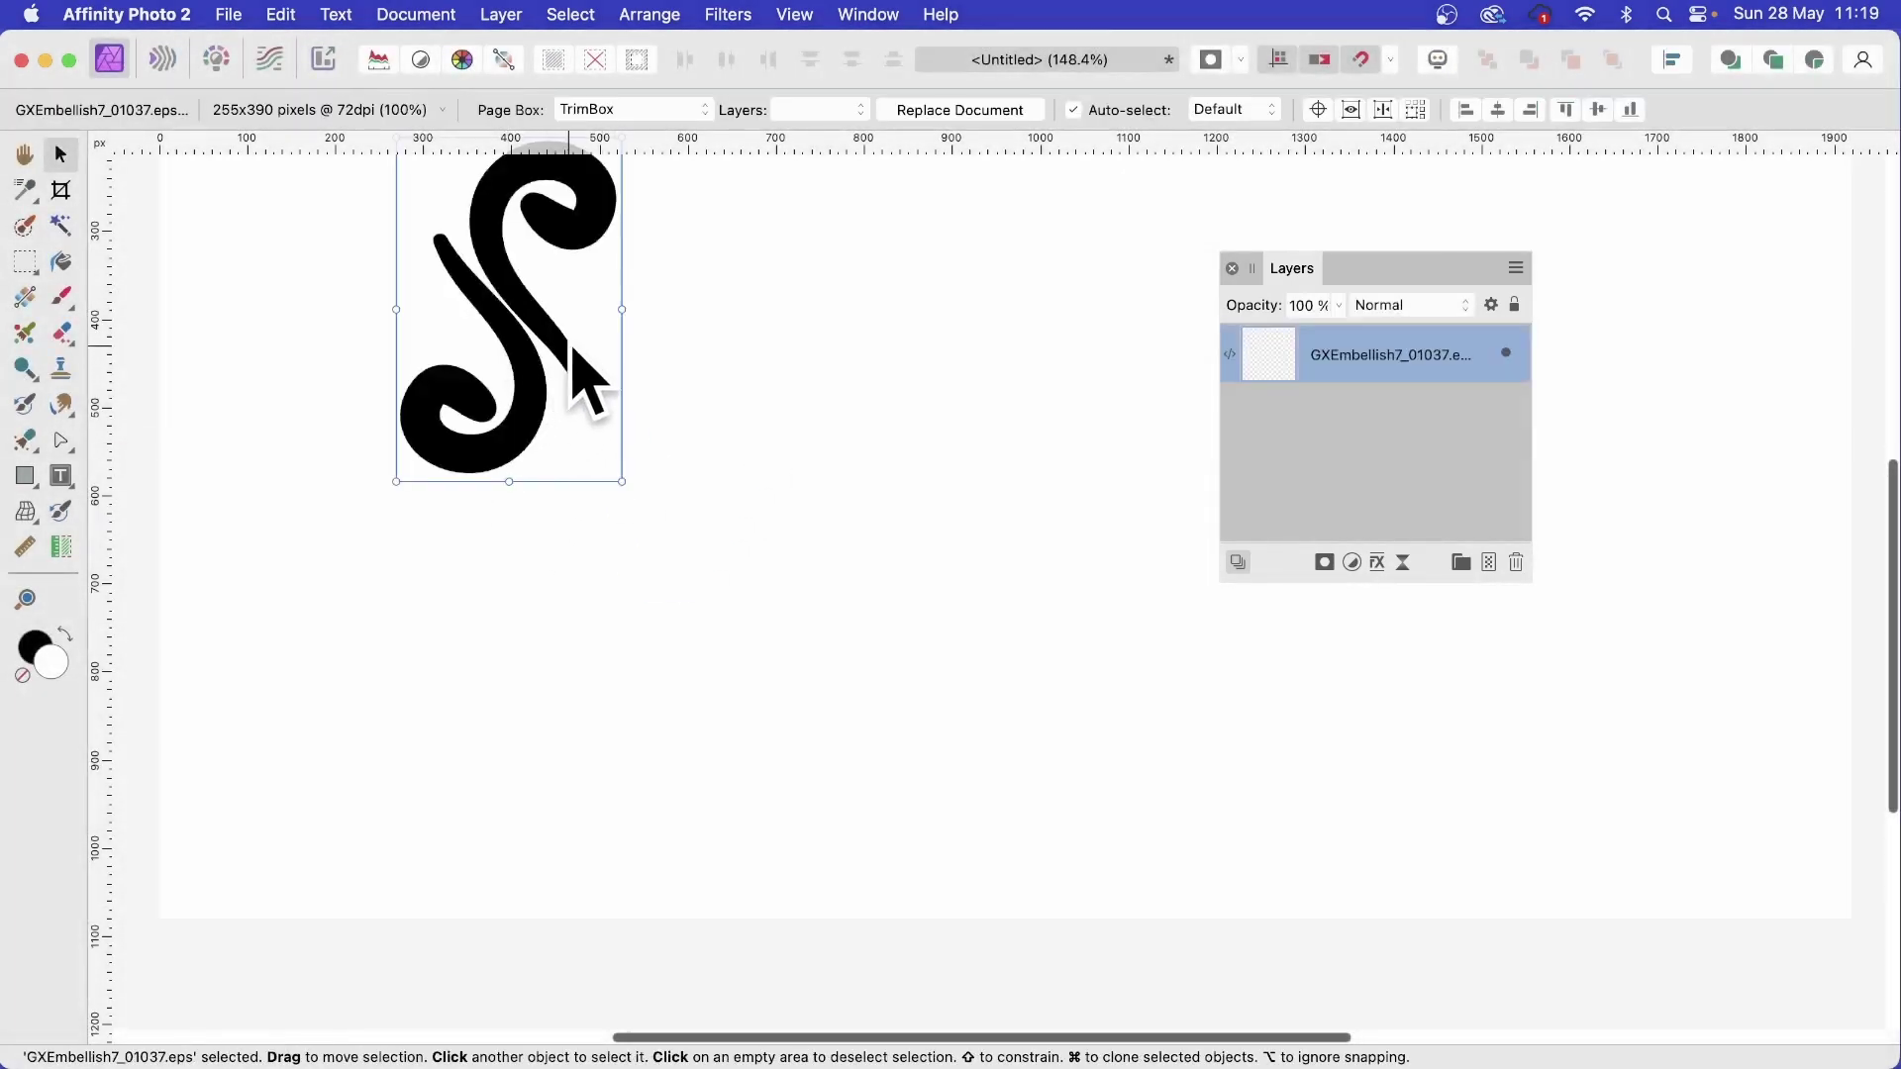
pyautogui.moveTo(571, 345); pyautogui.dragTo(599, 433)
pyautogui.moveTo(650, 546); pyautogui.dragTo(894, 800)
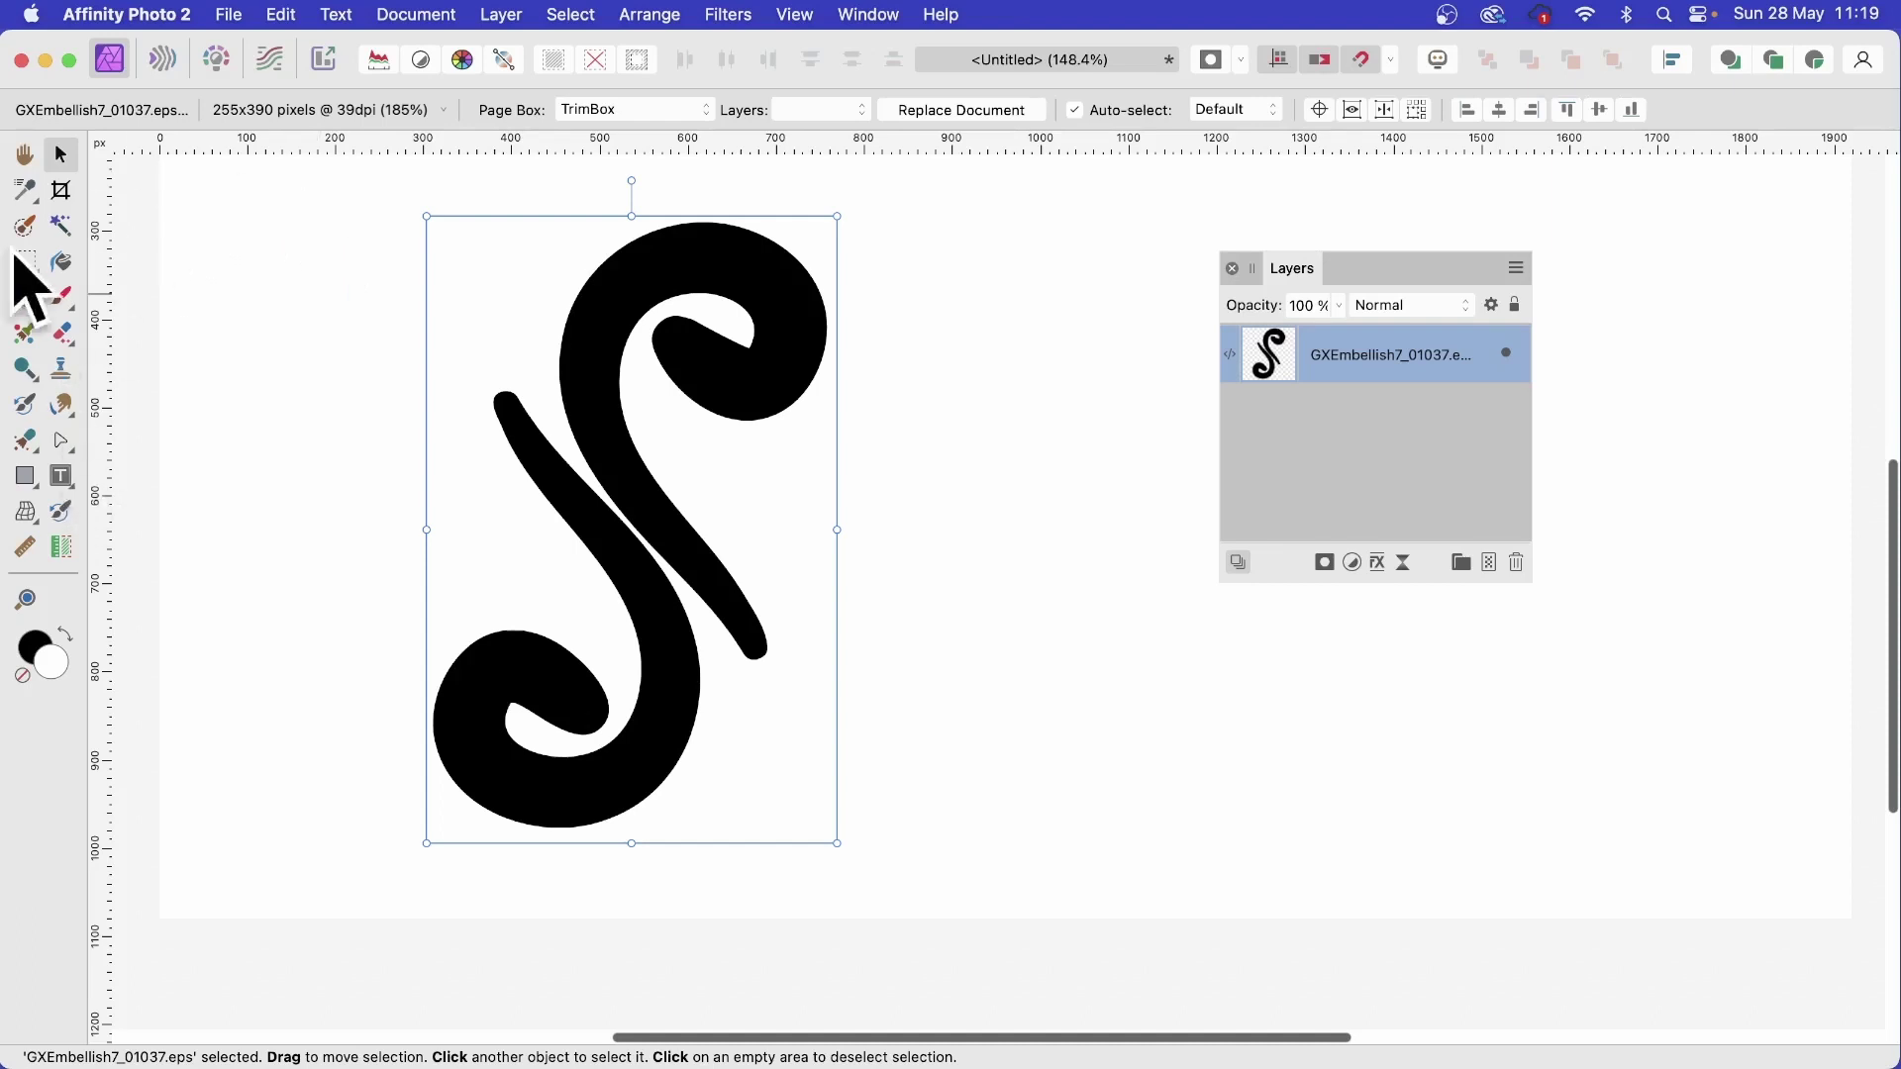
# - Paint trial brush strokes over the swirl and its lower curl
pyautogui.click(61, 296)
pyautogui.moveTo(714, 267)
pyautogui.mouseDown()
pyautogui.moveTo(532, 339)
pyautogui.moveTo(707, 265)
pyautogui.moveTo(538, 466)
pyautogui.moveTo(481, 374)
pyautogui.moveTo(571, 289)
pyautogui.moveTo(815, 303)
pyautogui.moveTo(658, 472)
pyautogui.mouseUp()
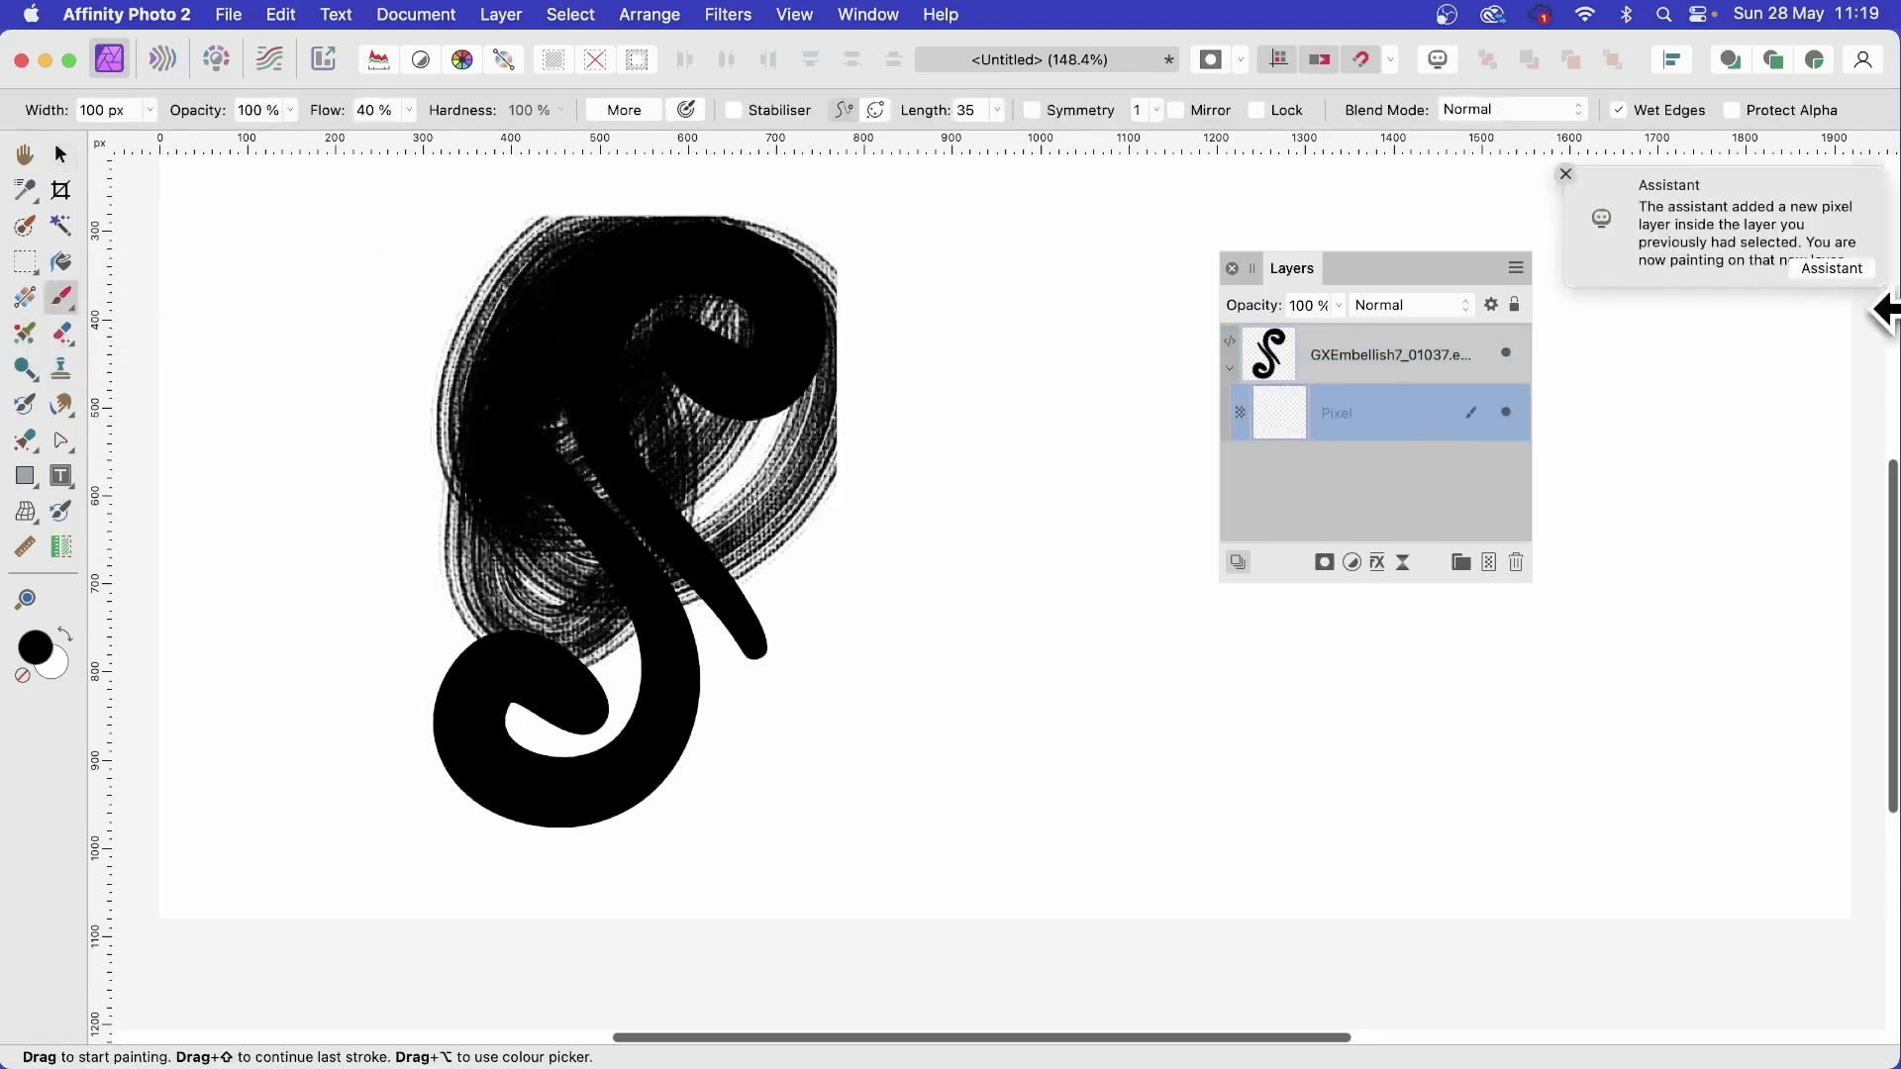
pyautogui.moveTo(595, 787)
pyautogui.mouseDown()
pyautogui.moveTo(588, 484)
pyautogui.moveTo(569, 476)
pyautogui.mouseUp()
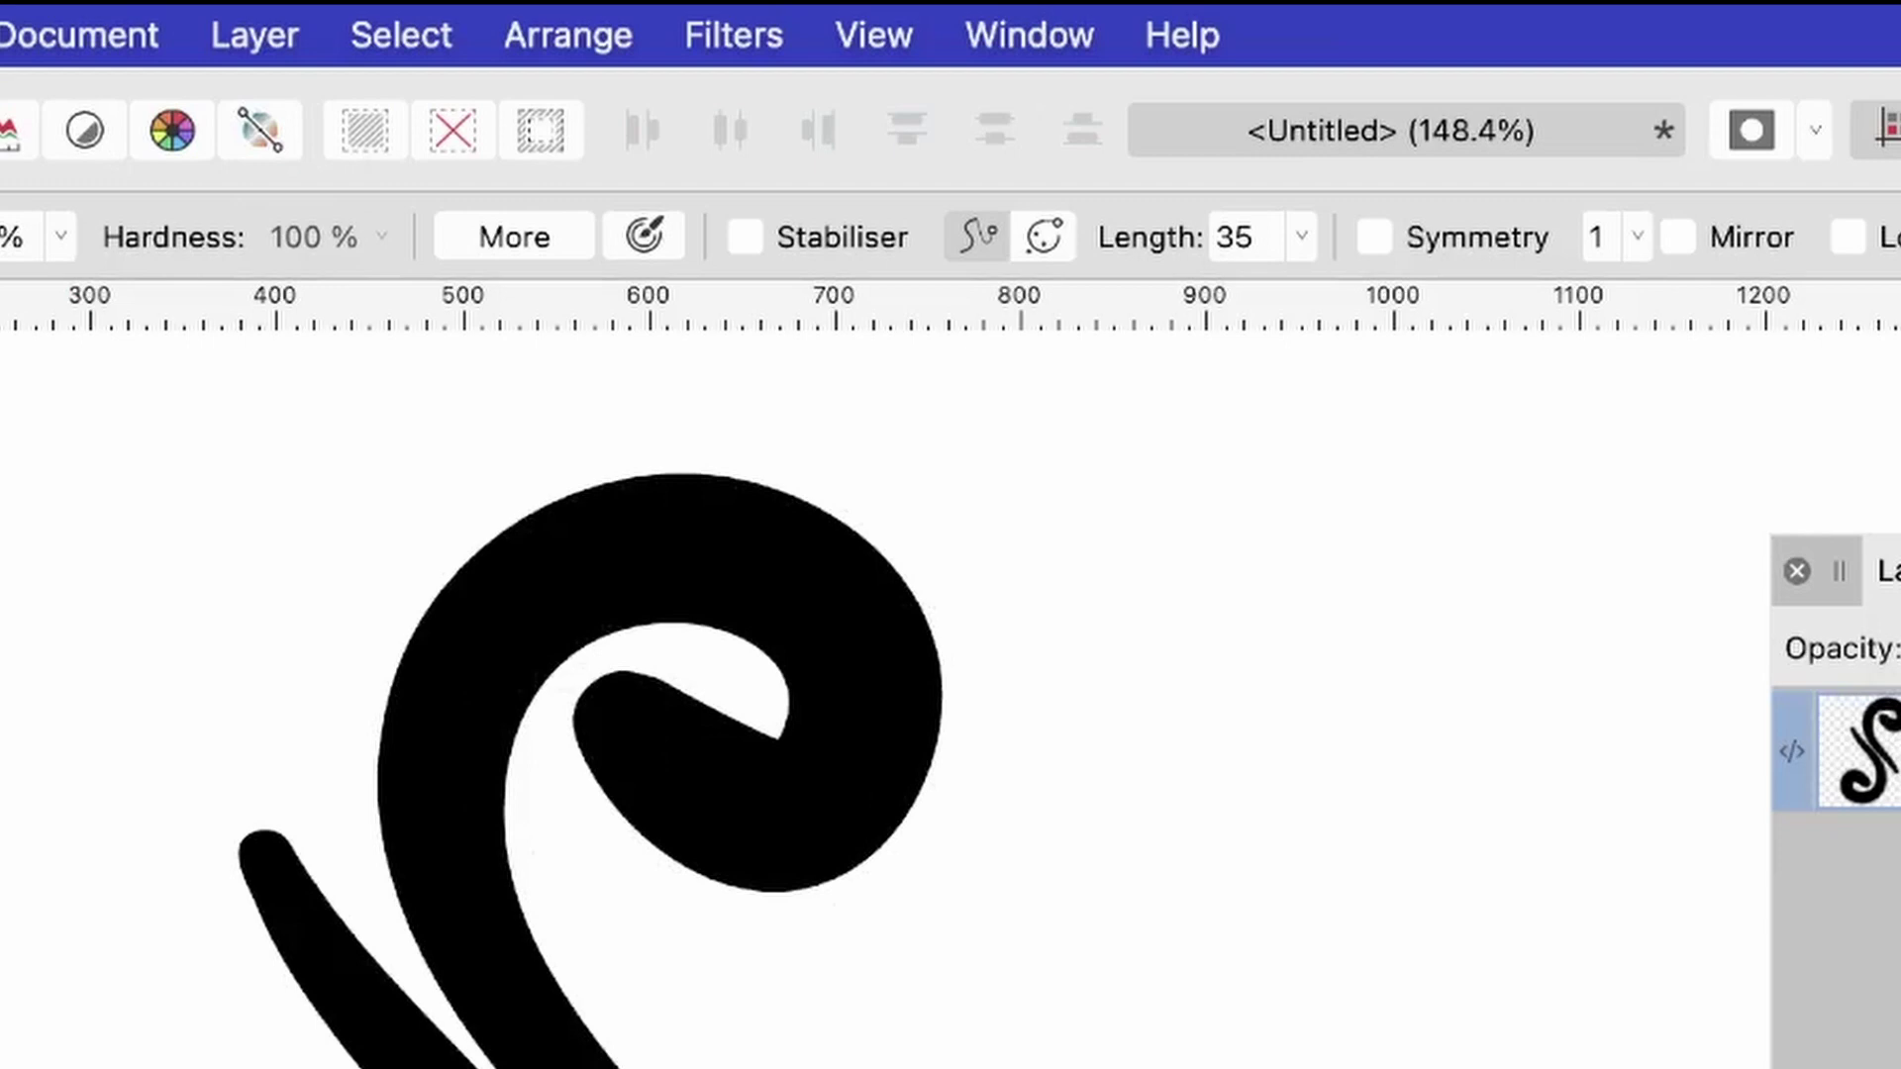
# - Nudge the swirl slightly right and load its outline as a selection from layer
pyautogui.press('v')
pyautogui.moveTo(703, 634)
pyautogui.mouseDown()
pyautogui.moveTo(828, 679)
pyautogui.moveTo(743, 603)
pyautogui.mouseUp()
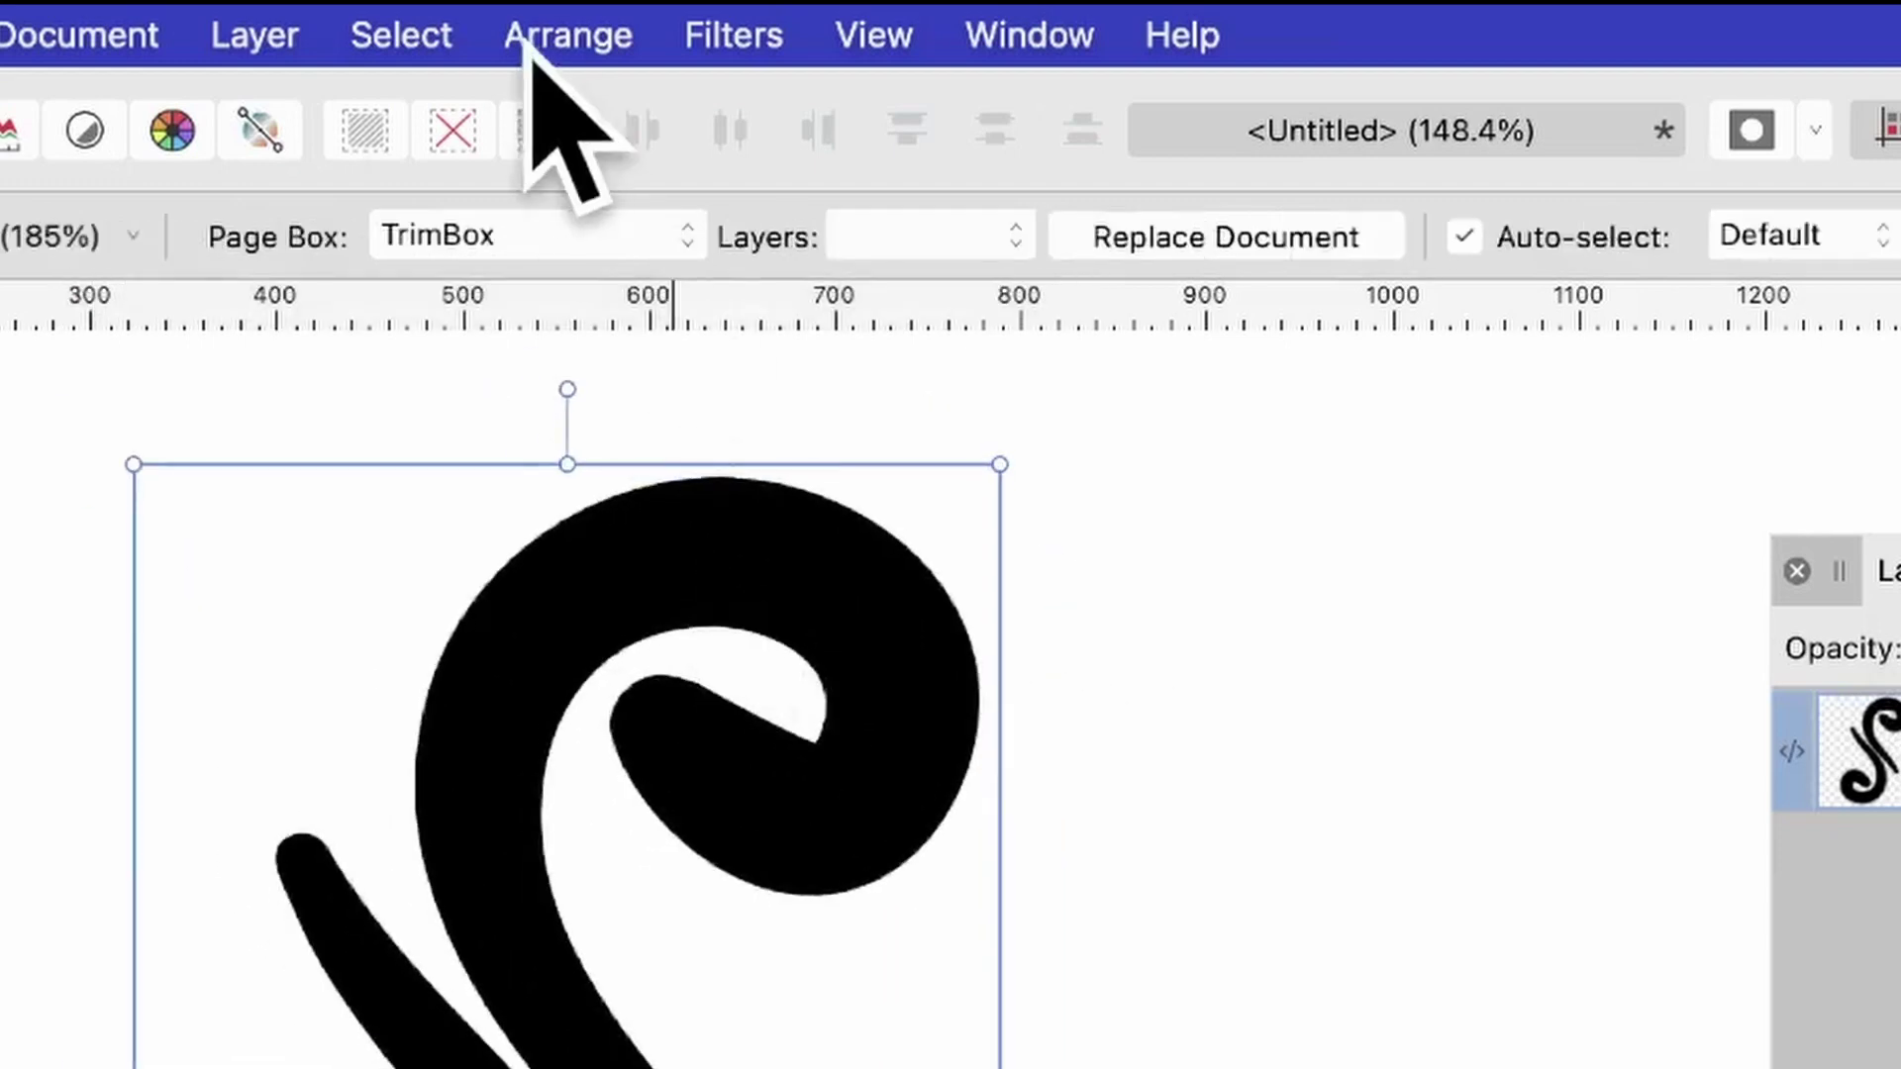
pyautogui.click(401, 36)
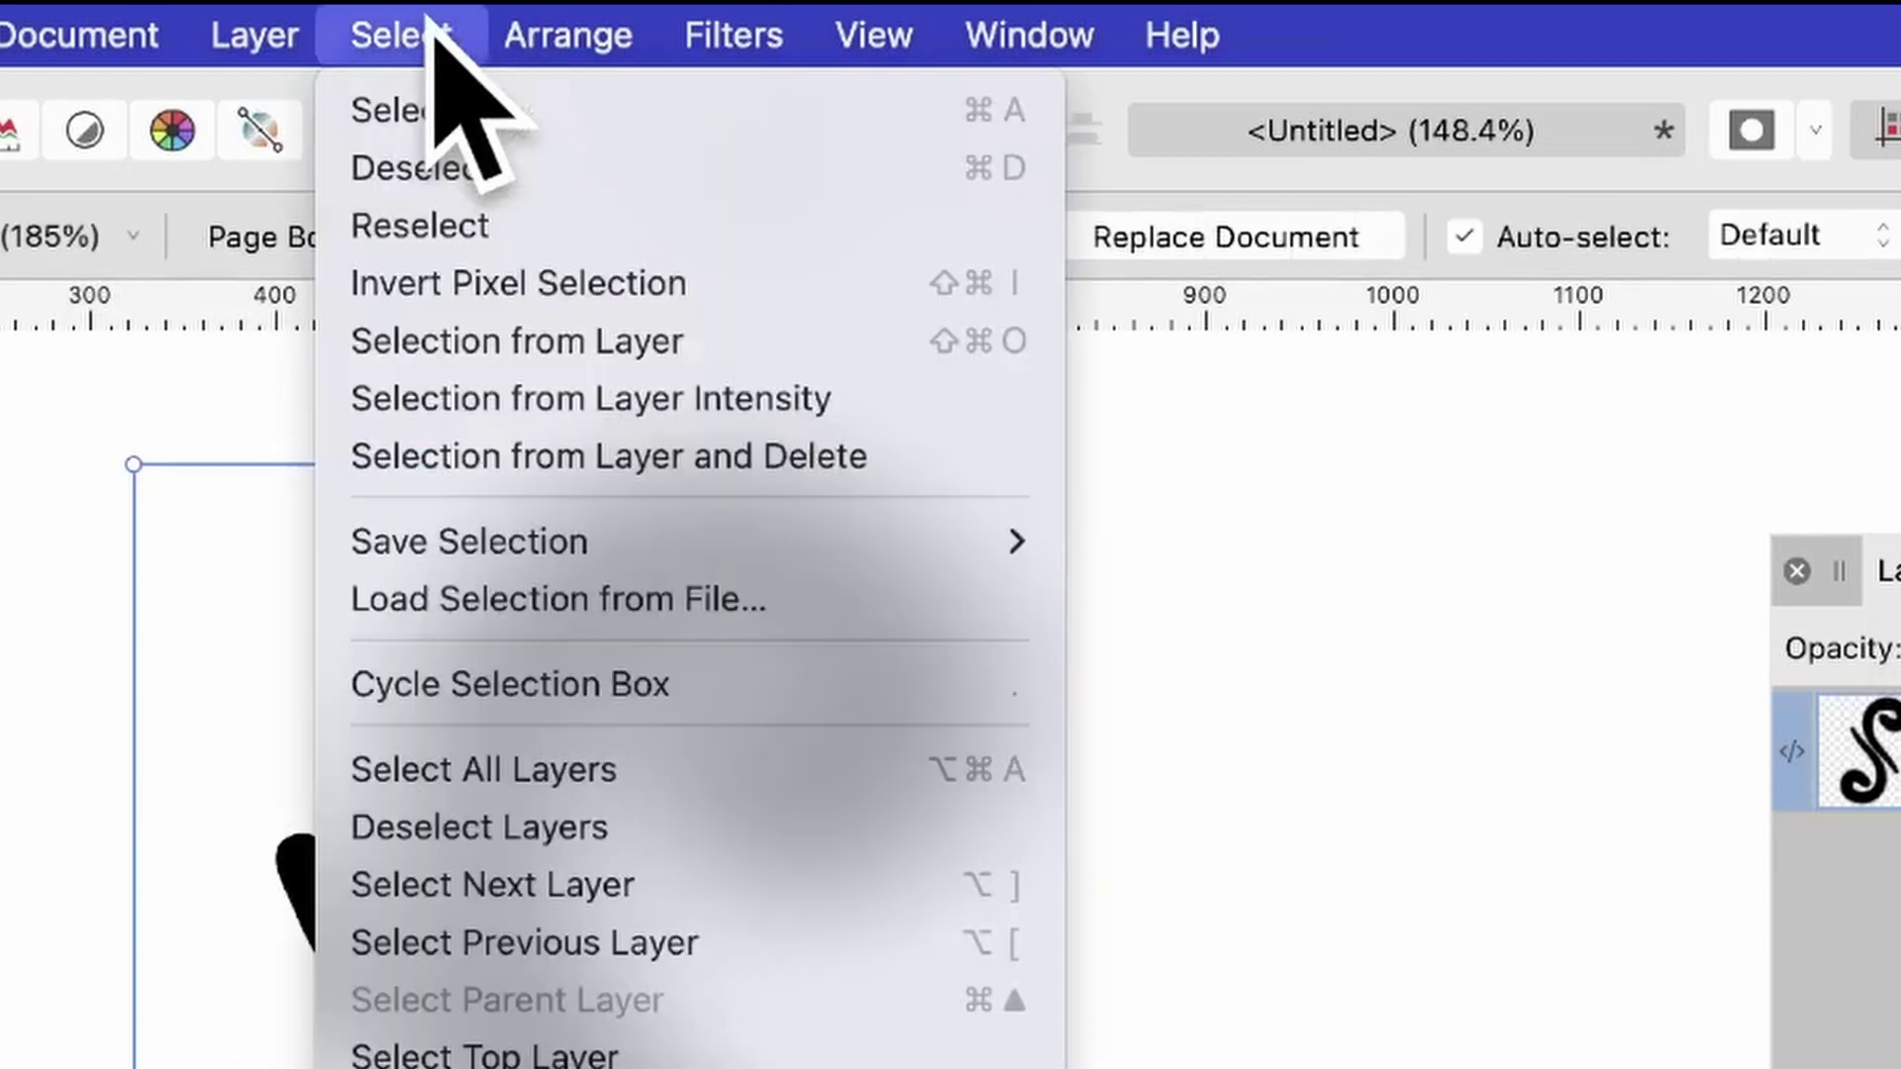
pyautogui.click(453, 347)
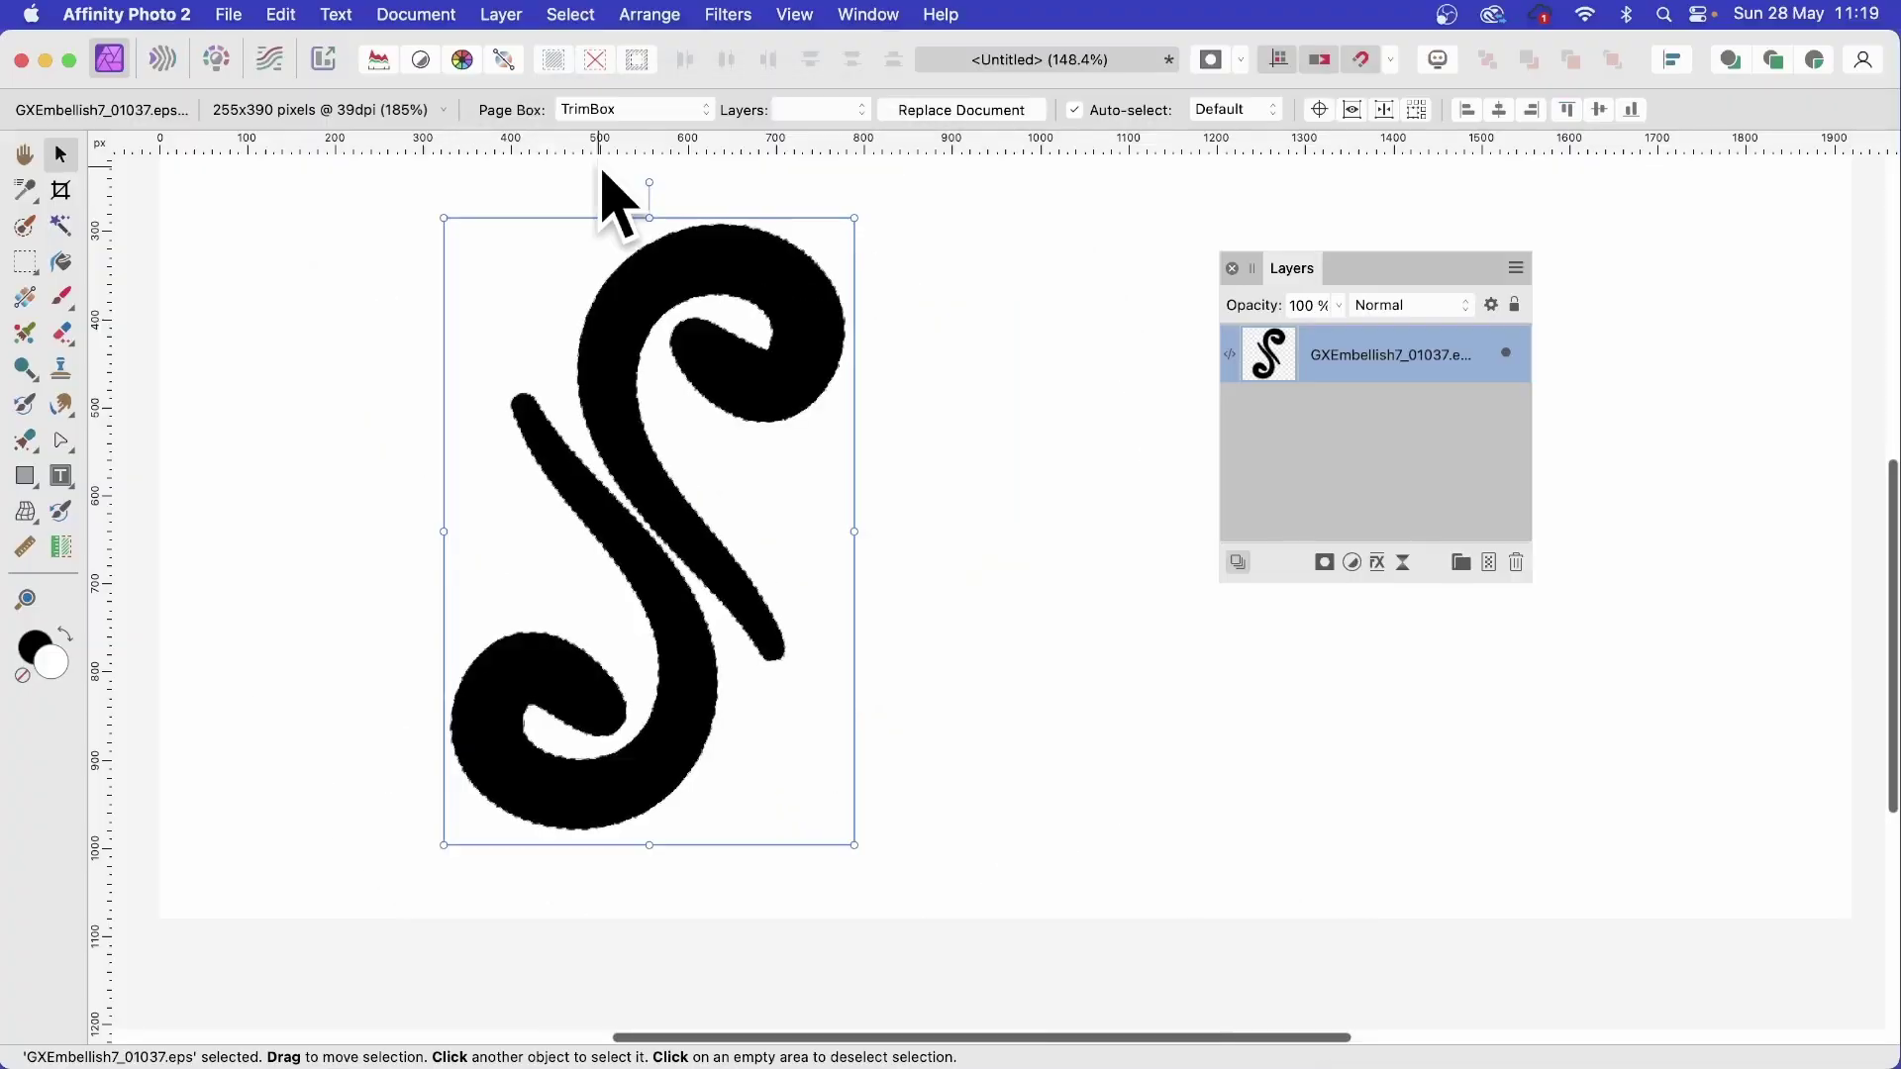
# - Set the painting colour to red F71515
pyautogui.doubleClick(35, 653)
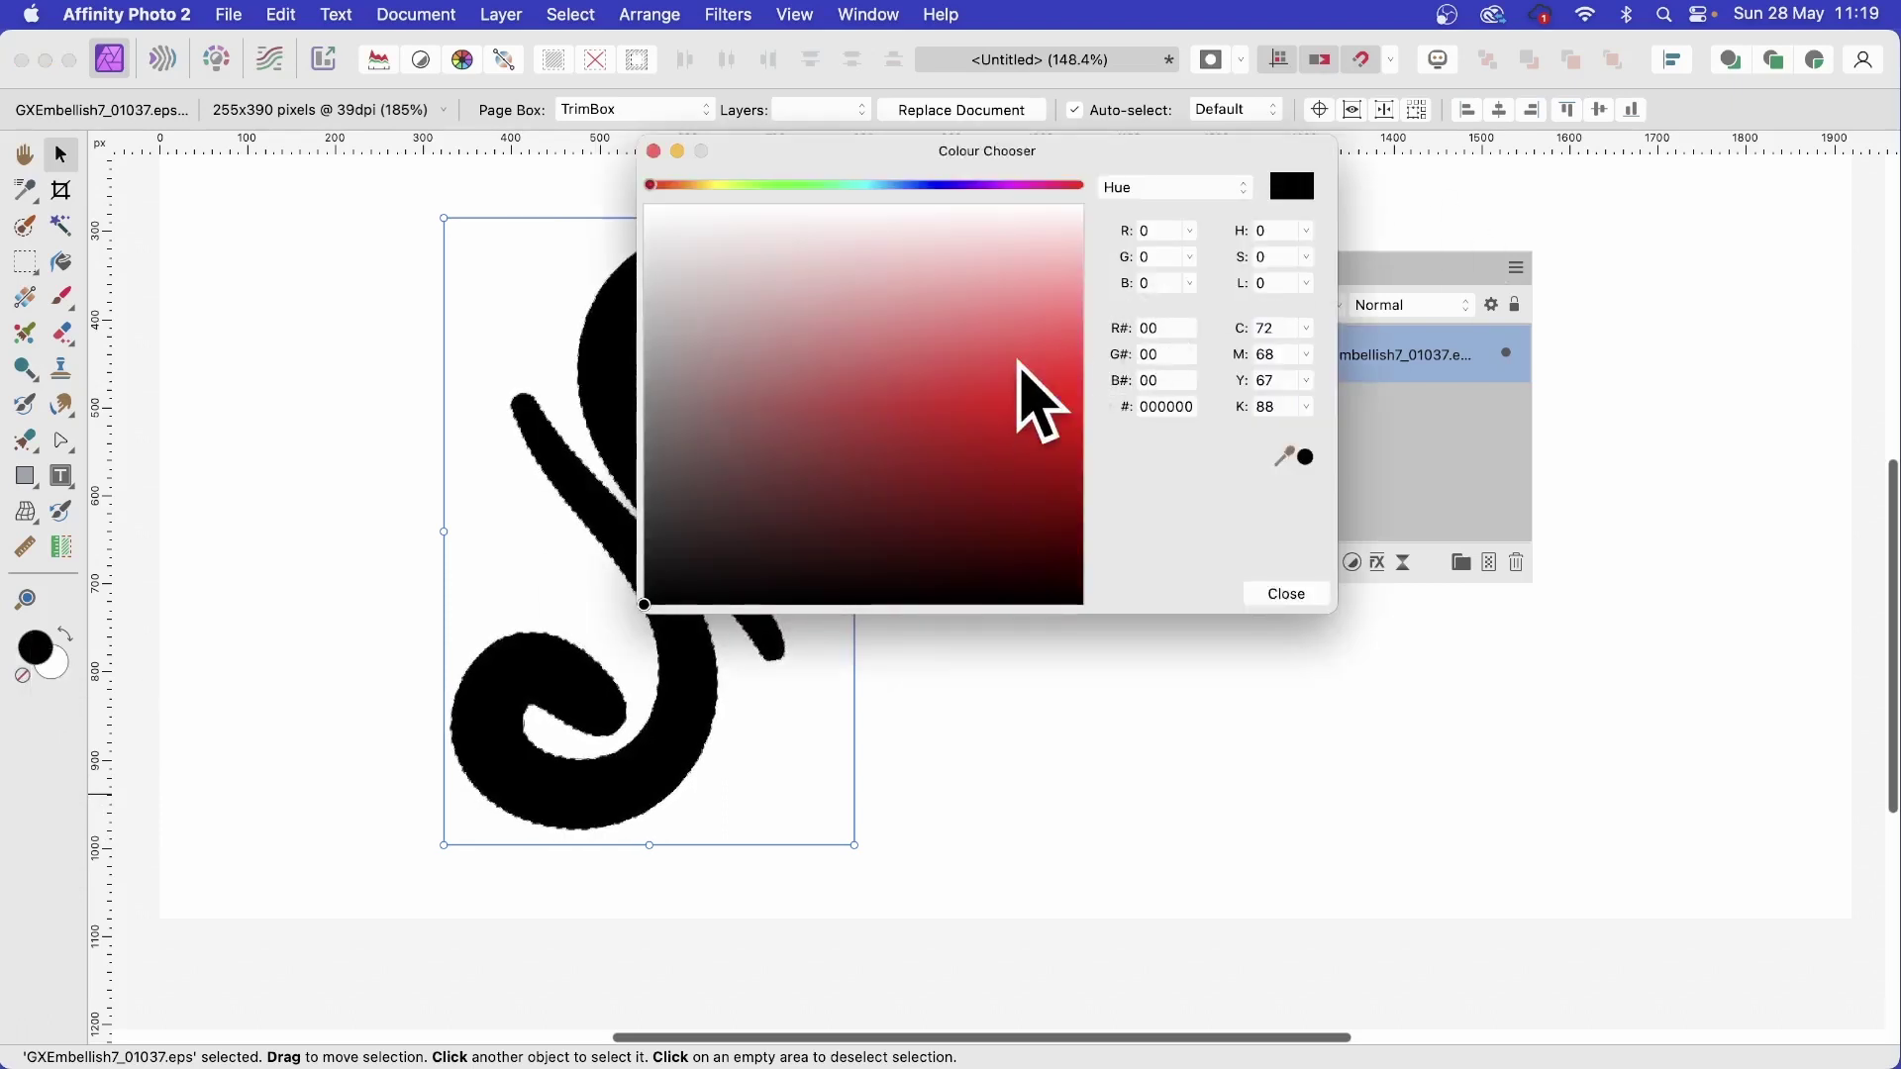
pyautogui.click(1055, 394)
pyautogui.click(1268, 592)
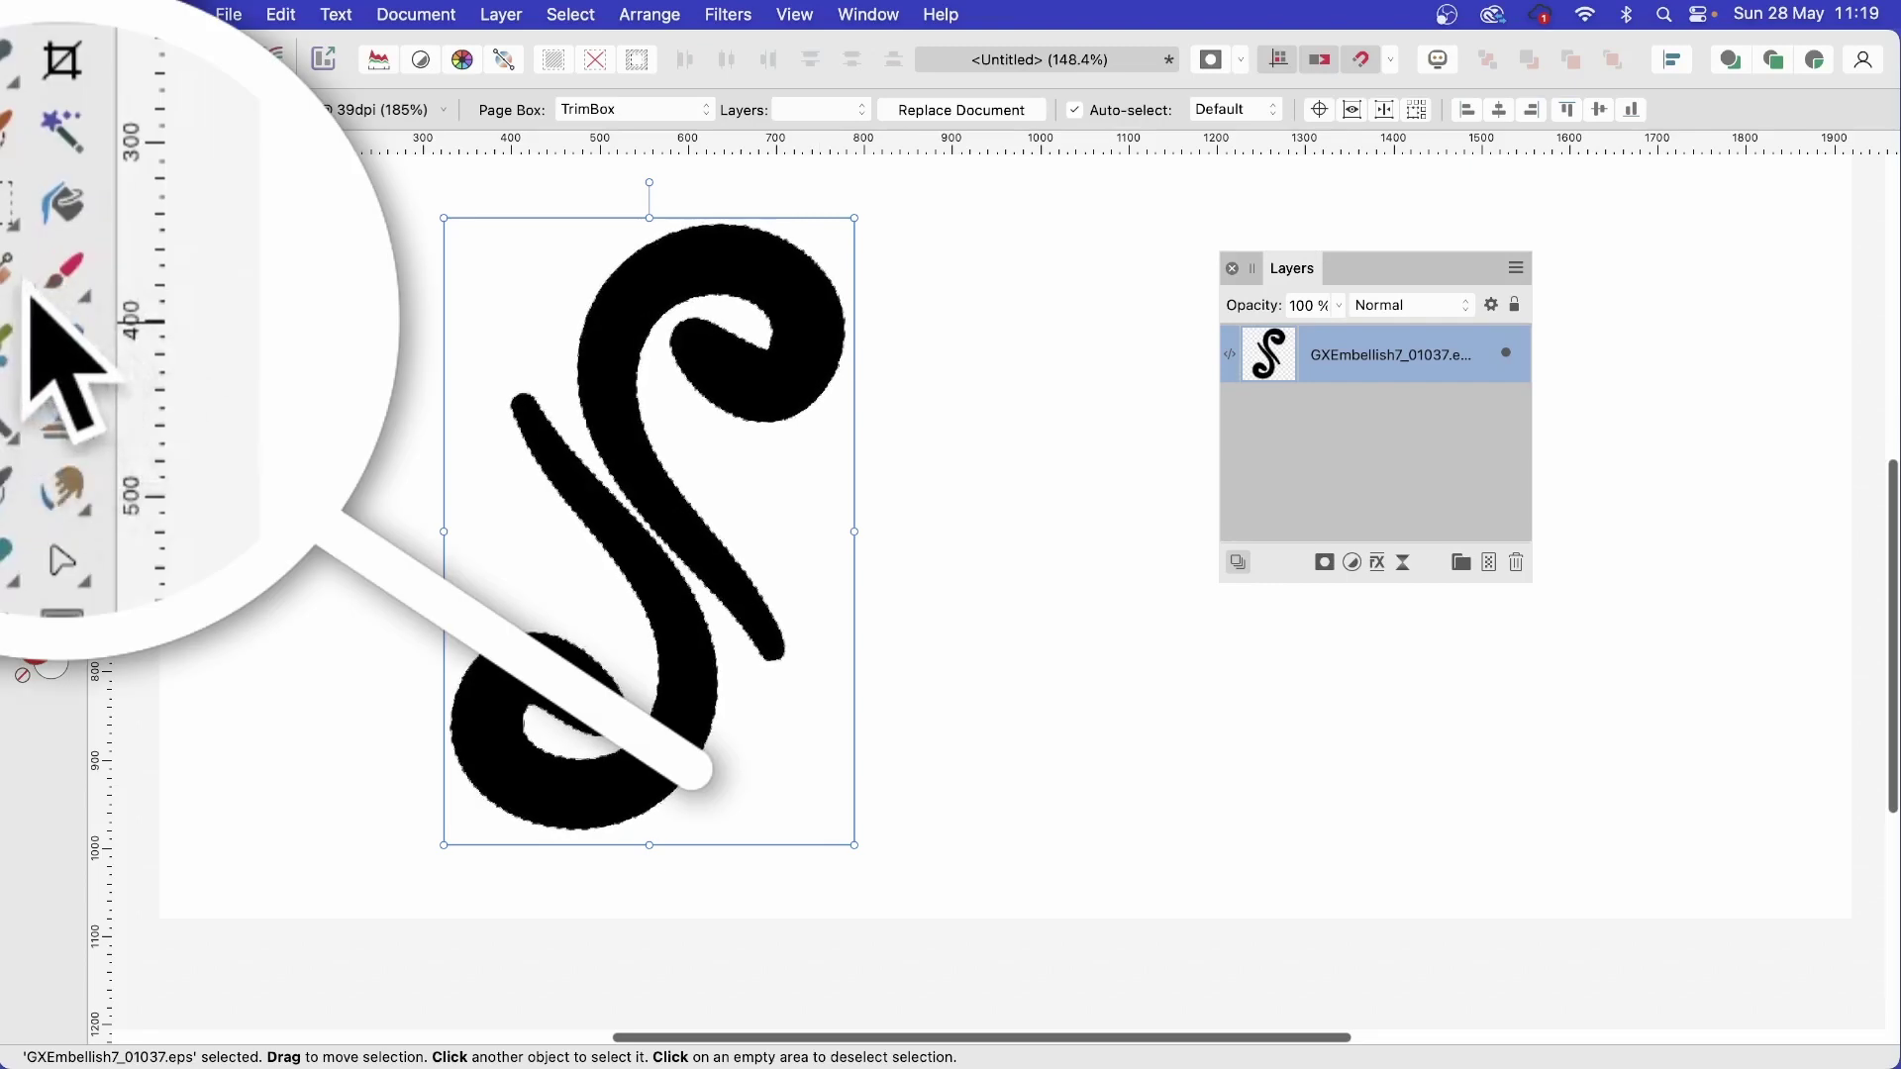
# - Paint red strokes inside the swirl outline on a new Pixel layer
pyautogui.click(64, 272)
pyautogui.press('super+shift+n')
pyautogui.moveTo(780, 278)
pyautogui.mouseDown()
pyautogui.moveTo(513, 327)
pyautogui.moveTo(721, 333)
pyautogui.moveTo(527, 610)
pyautogui.mouseUp()
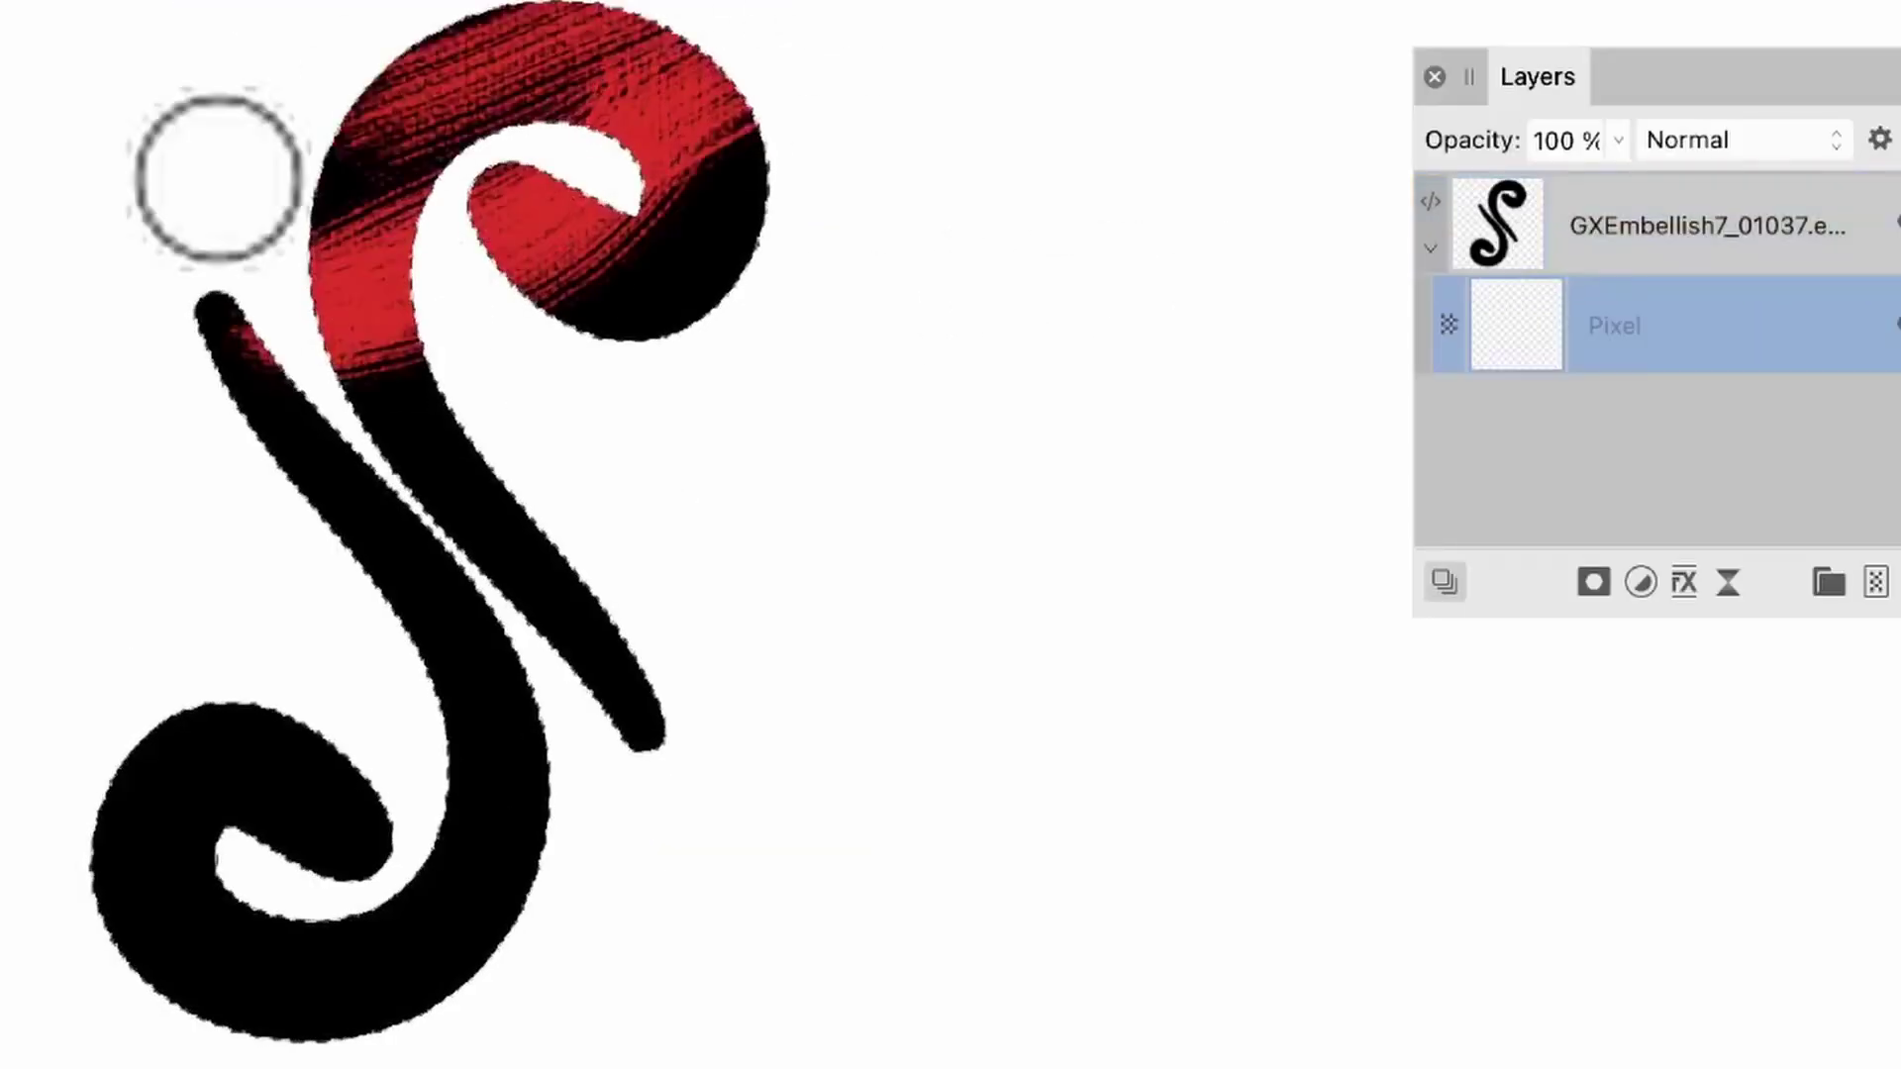
pyautogui.moveTo(222, 666); pyautogui.dragTo(466, 658)
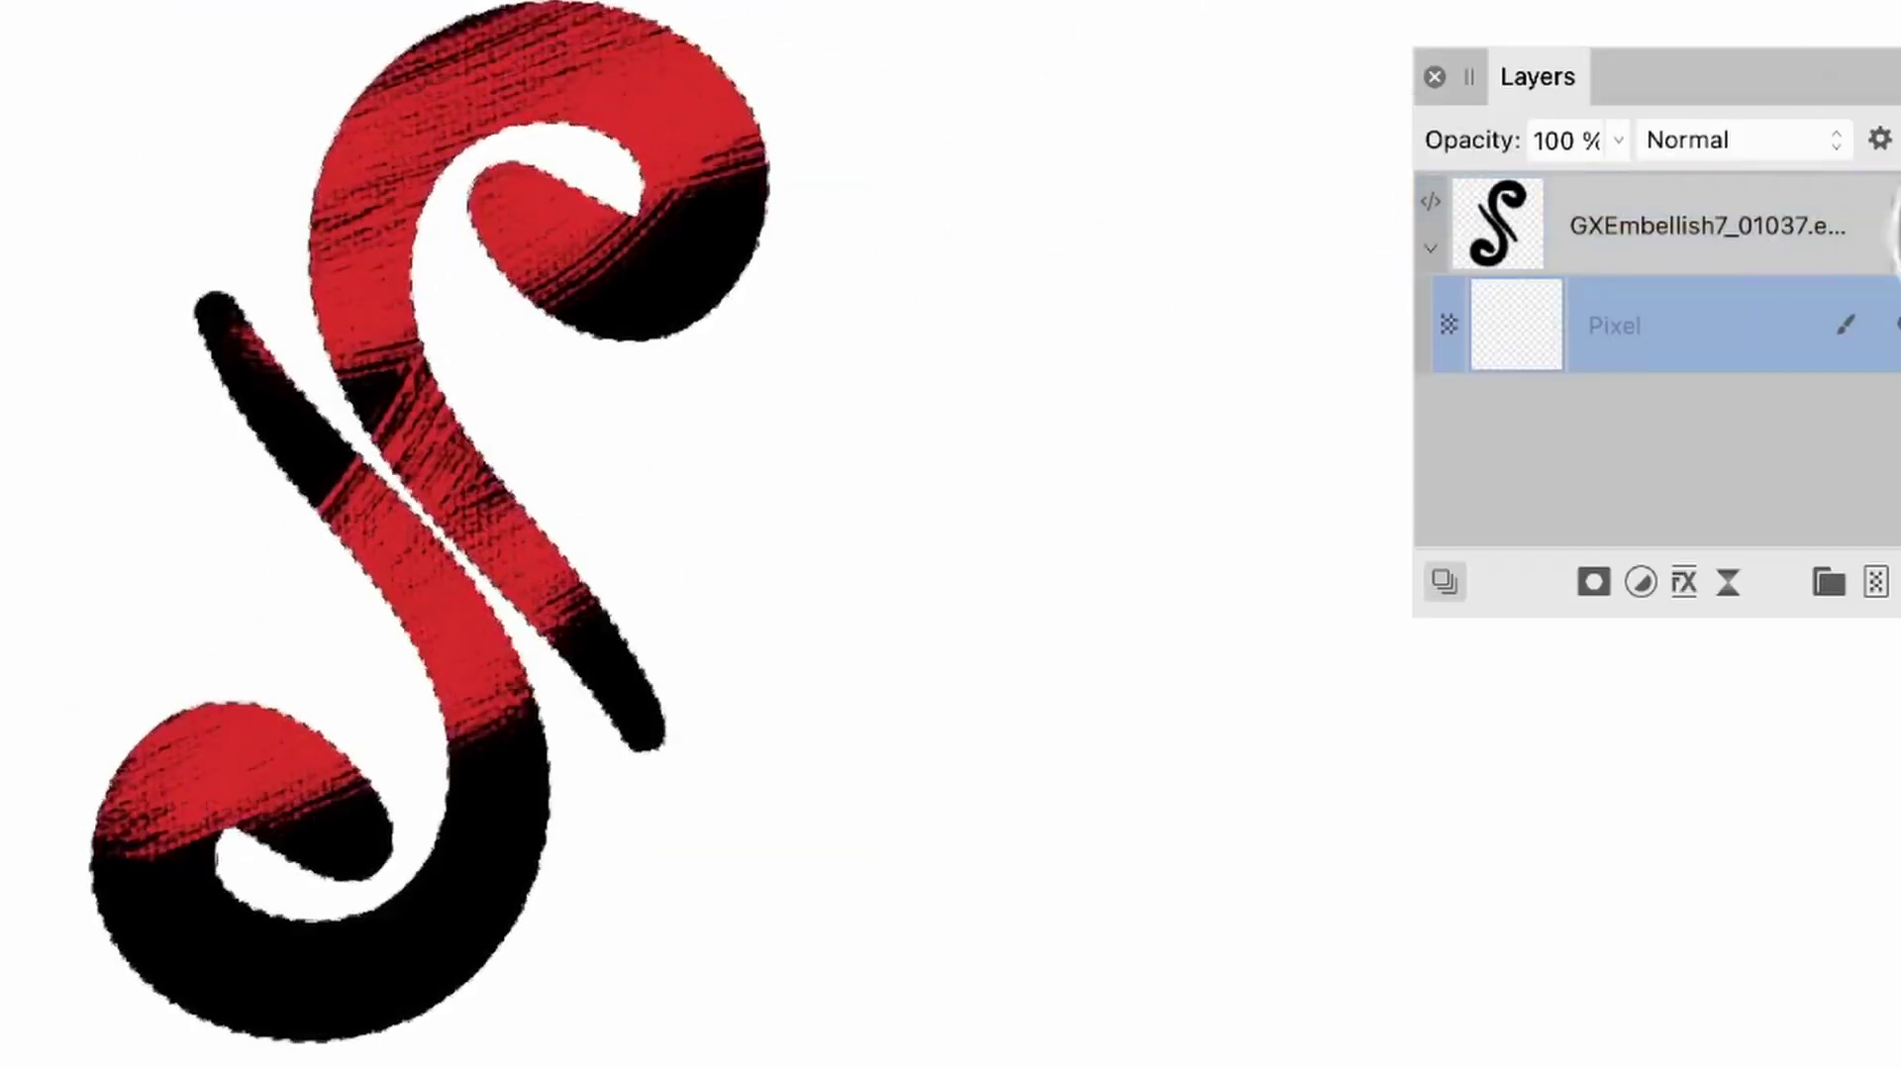
pyautogui.moveTo(451, 980)
pyautogui.mouseDown()
pyautogui.moveTo(501, 878)
pyautogui.moveTo(475, 792)
pyautogui.mouseUp()
# - Change the painting colour to blue 0E51CD
pyautogui.click(35, 649)
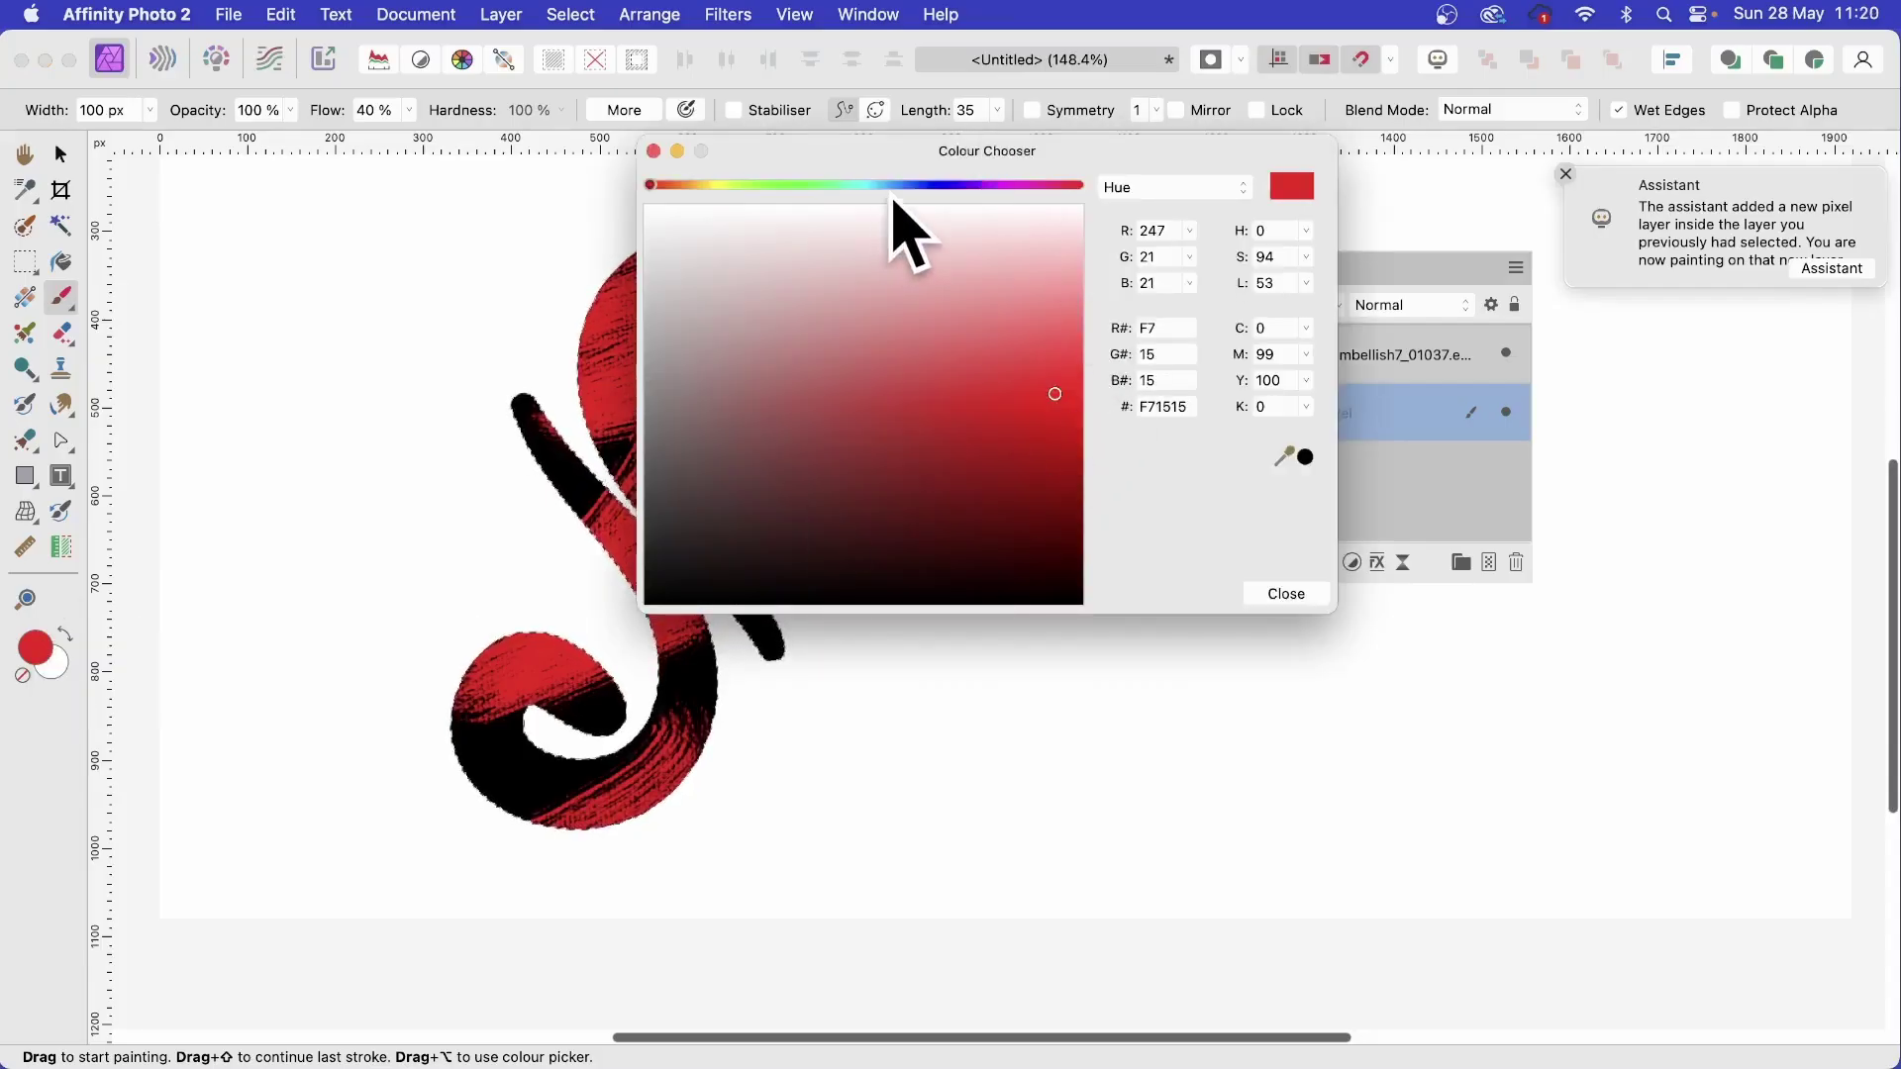
pyautogui.moveTo(904, 188); pyautogui.dragTo(911, 187)
pyautogui.click(1026, 432)
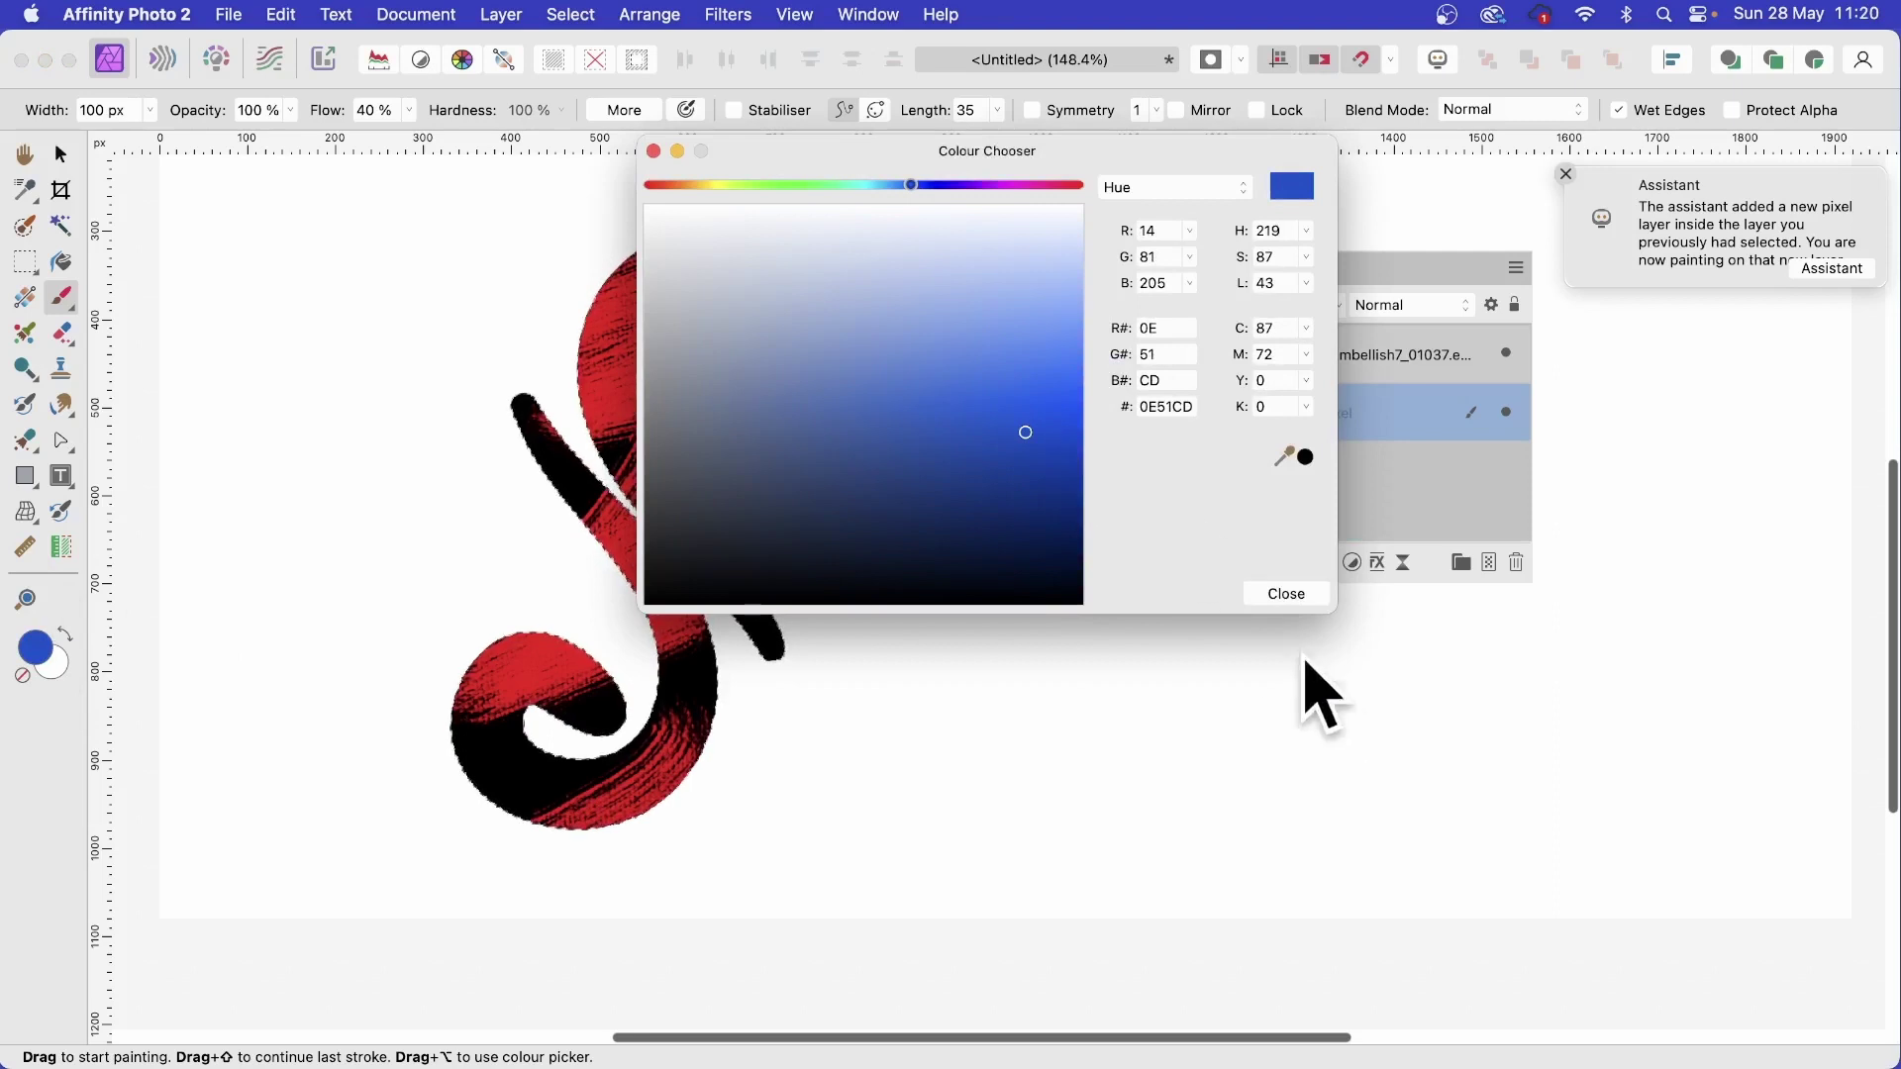
pyautogui.click(1290, 595)
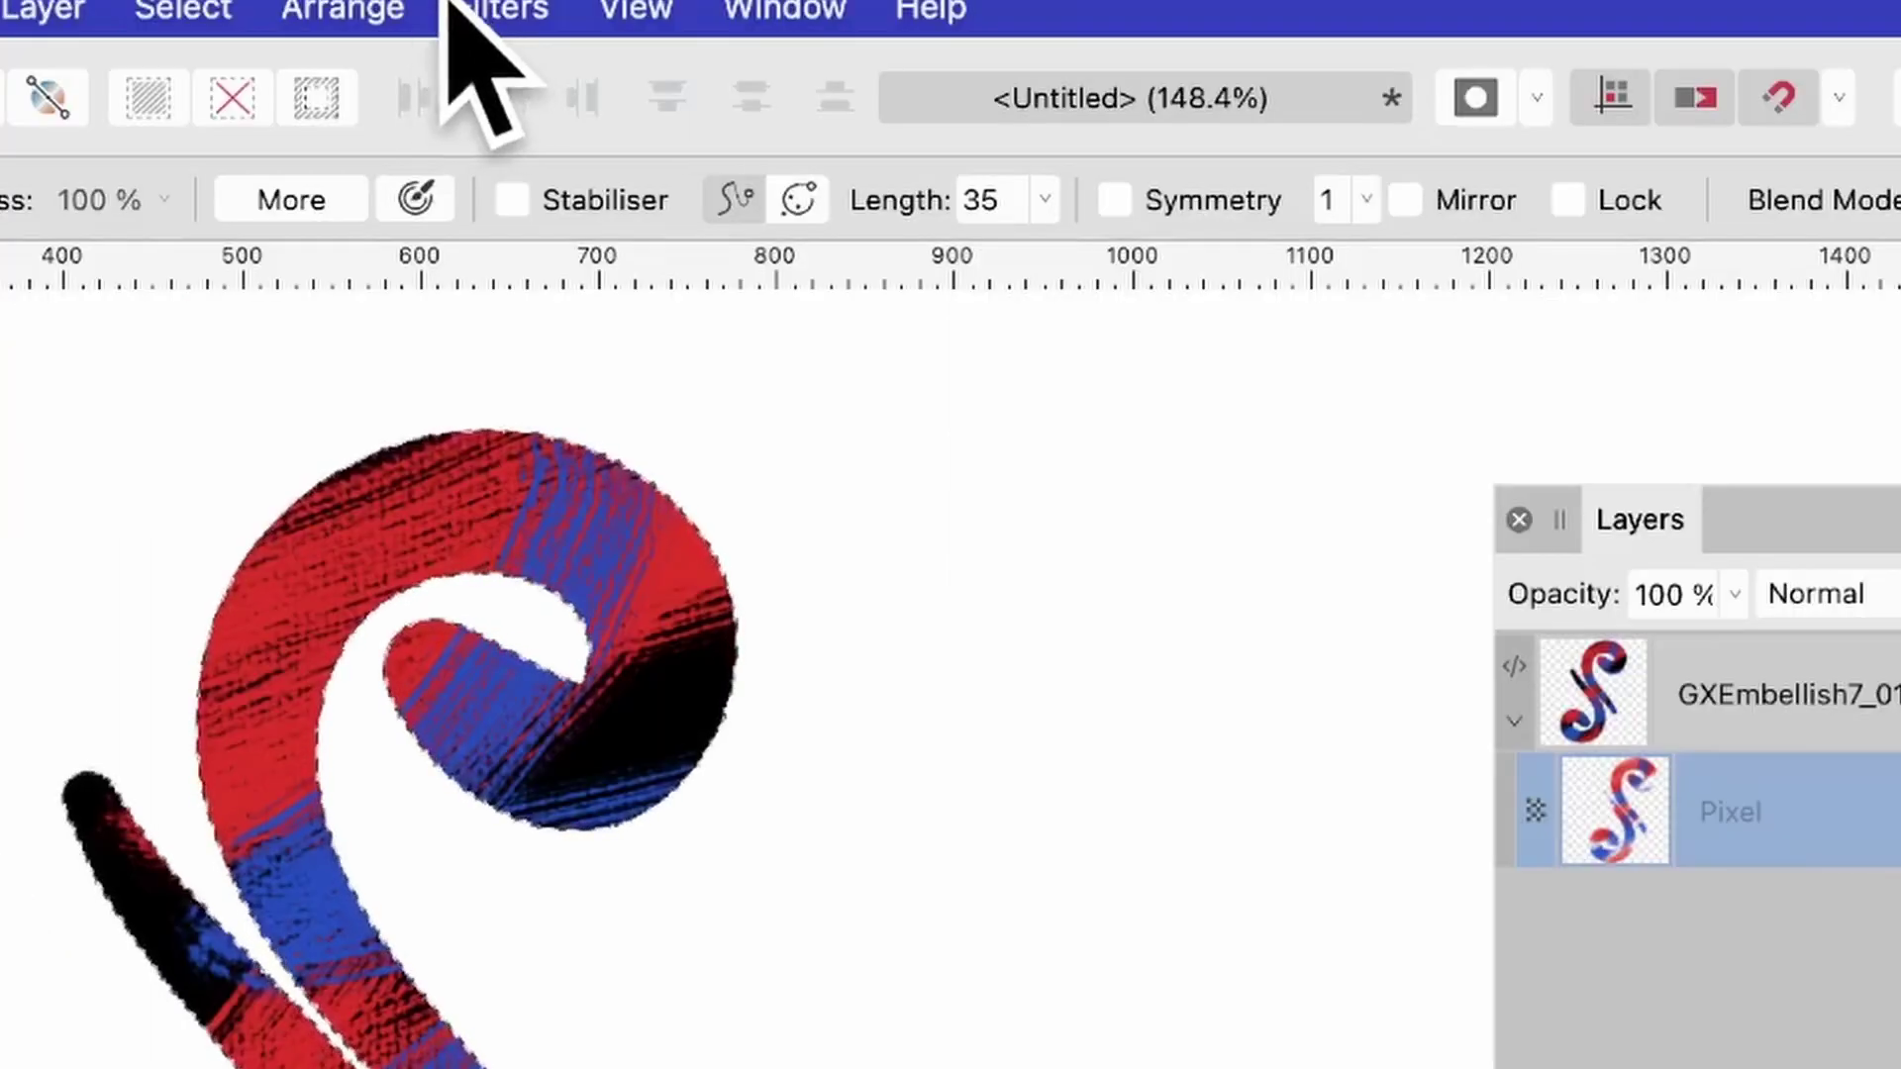
# - Apply a Mirror filter with 10 mirrors, centred near the swirl's top curl
pyautogui.click(486, 8)
pyautogui.moveTo(496, 288)
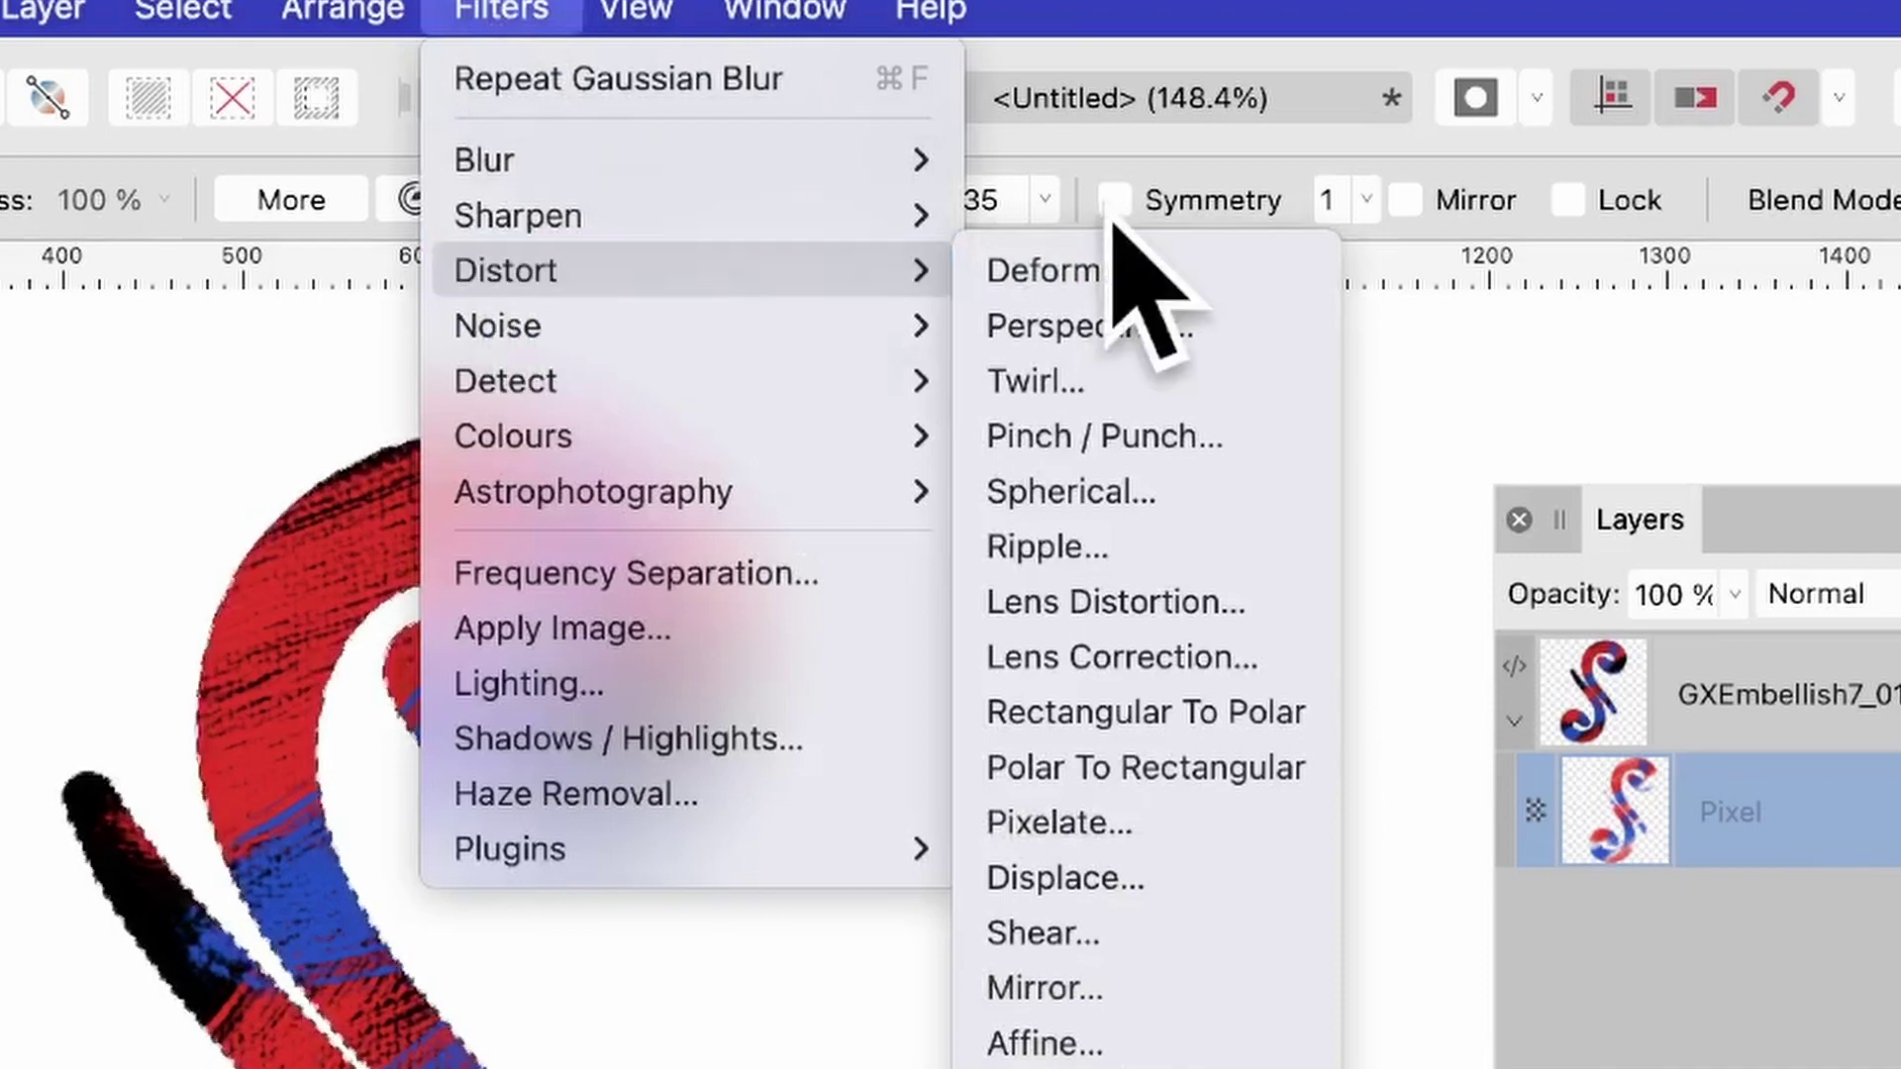
pyautogui.click(1128, 990)
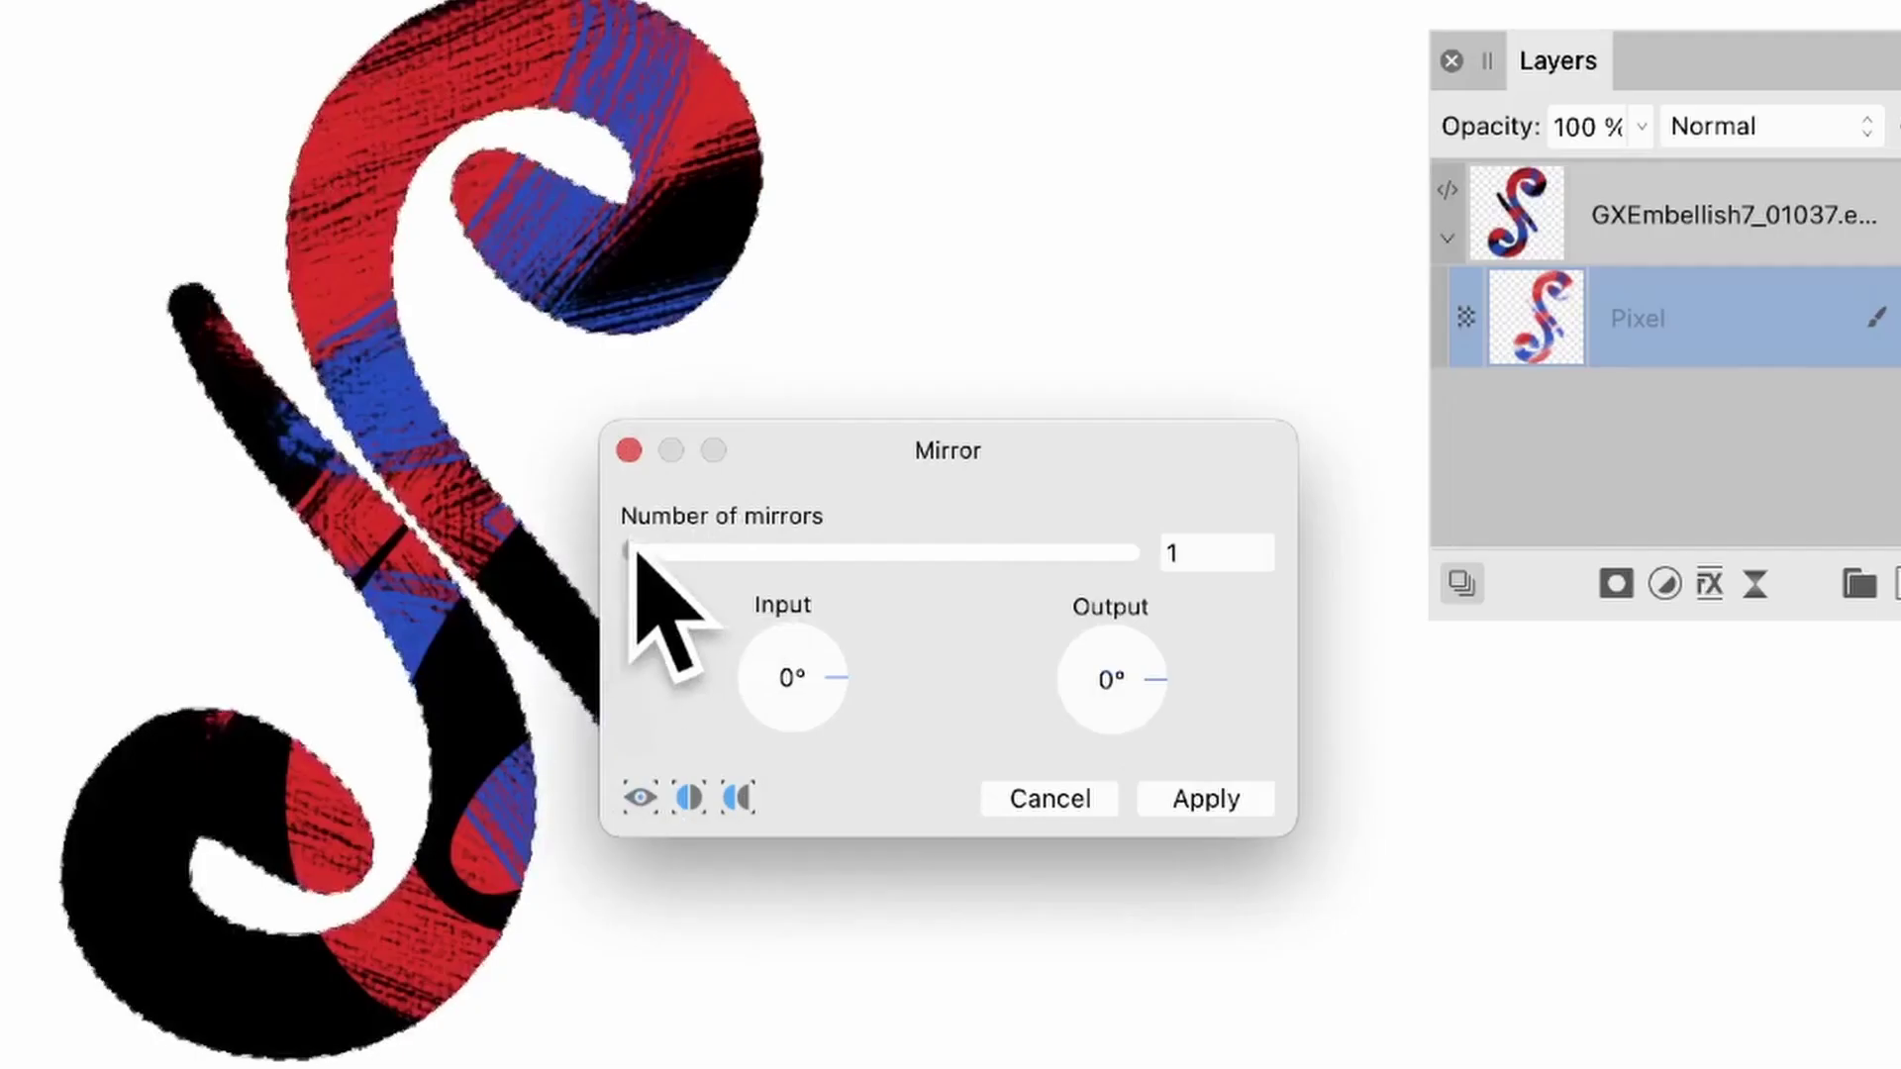
pyautogui.moveTo(631, 551); pyautogui.dragTo(683, 551)
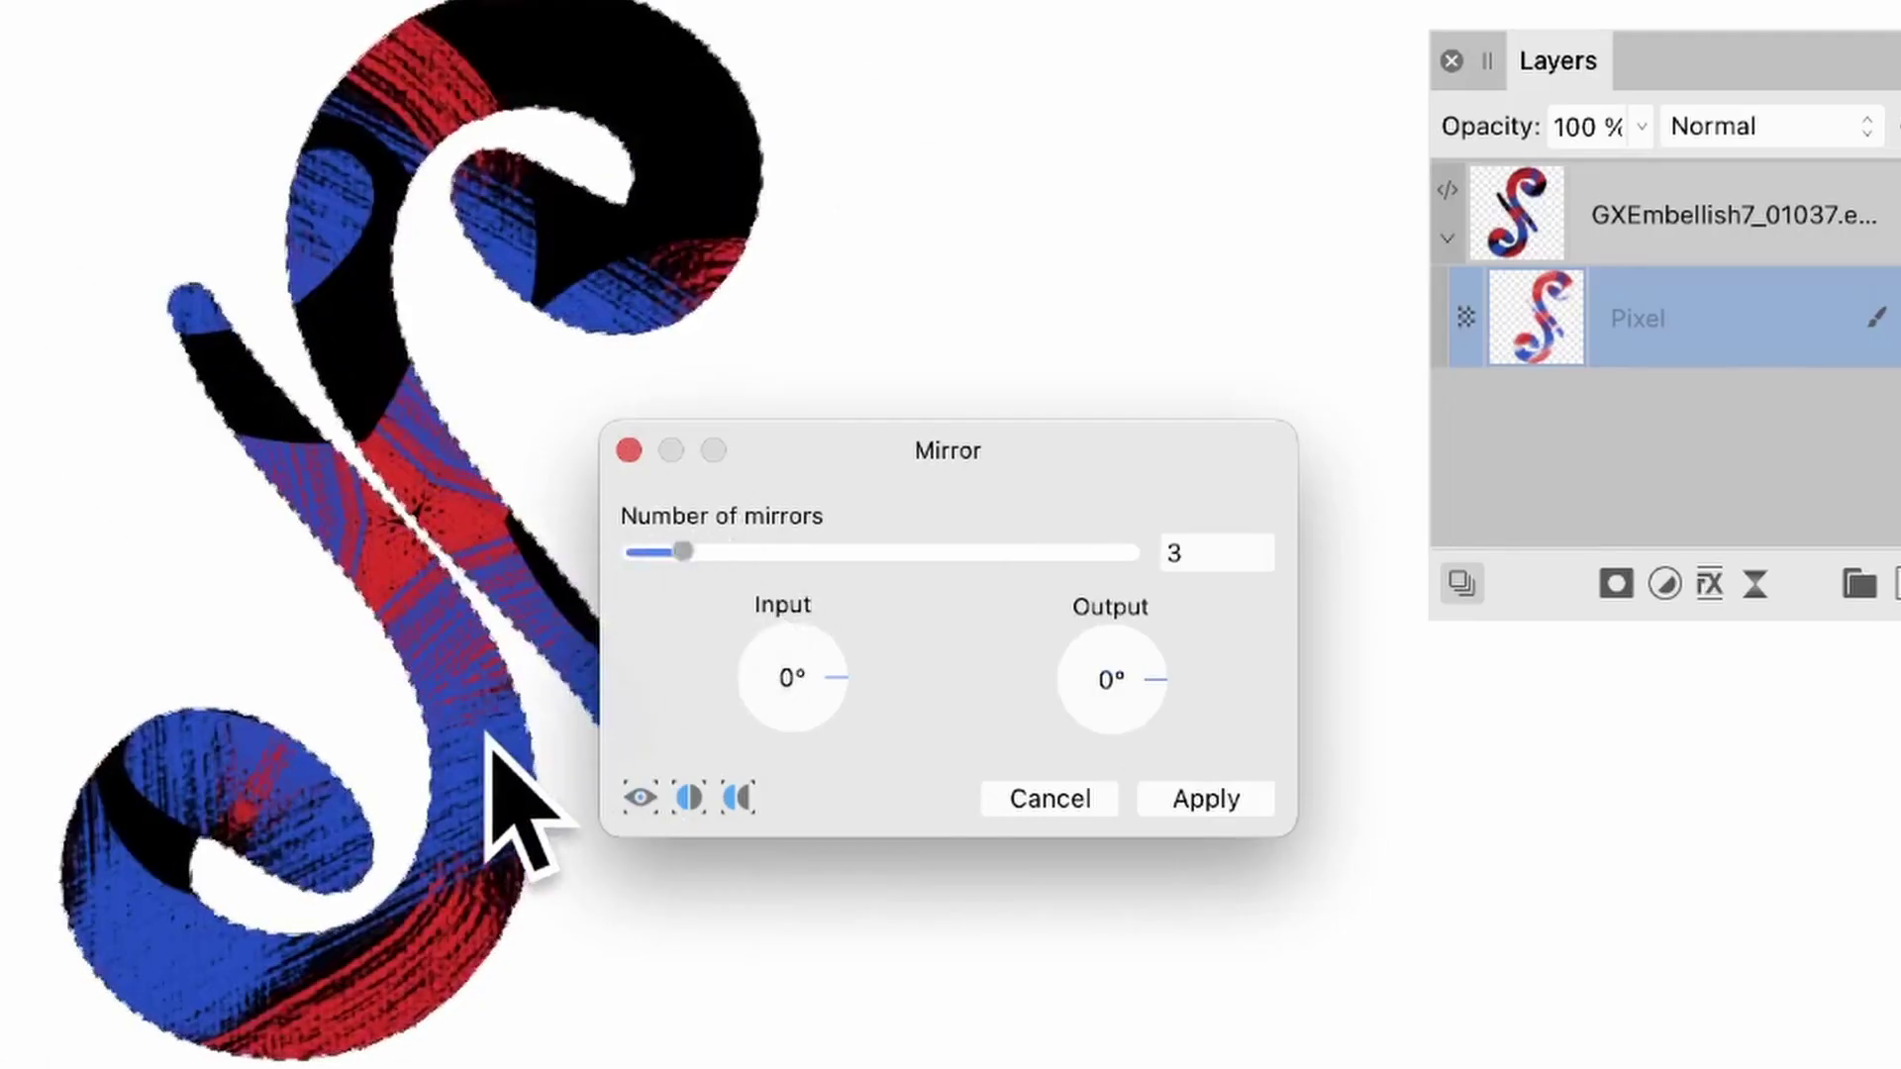
pyautogui.moveTo(401, 510)
pyautogui.mouseDown()
pyautogui.moveTo(360, 582)
pyautogui.moveTo(128, 459)
pyautogui.moveTo(636, 653)
pyautogui.moveTo(448, 470)
pyautogui.moveTo(387, 481)
pyautogui.mouseUp()
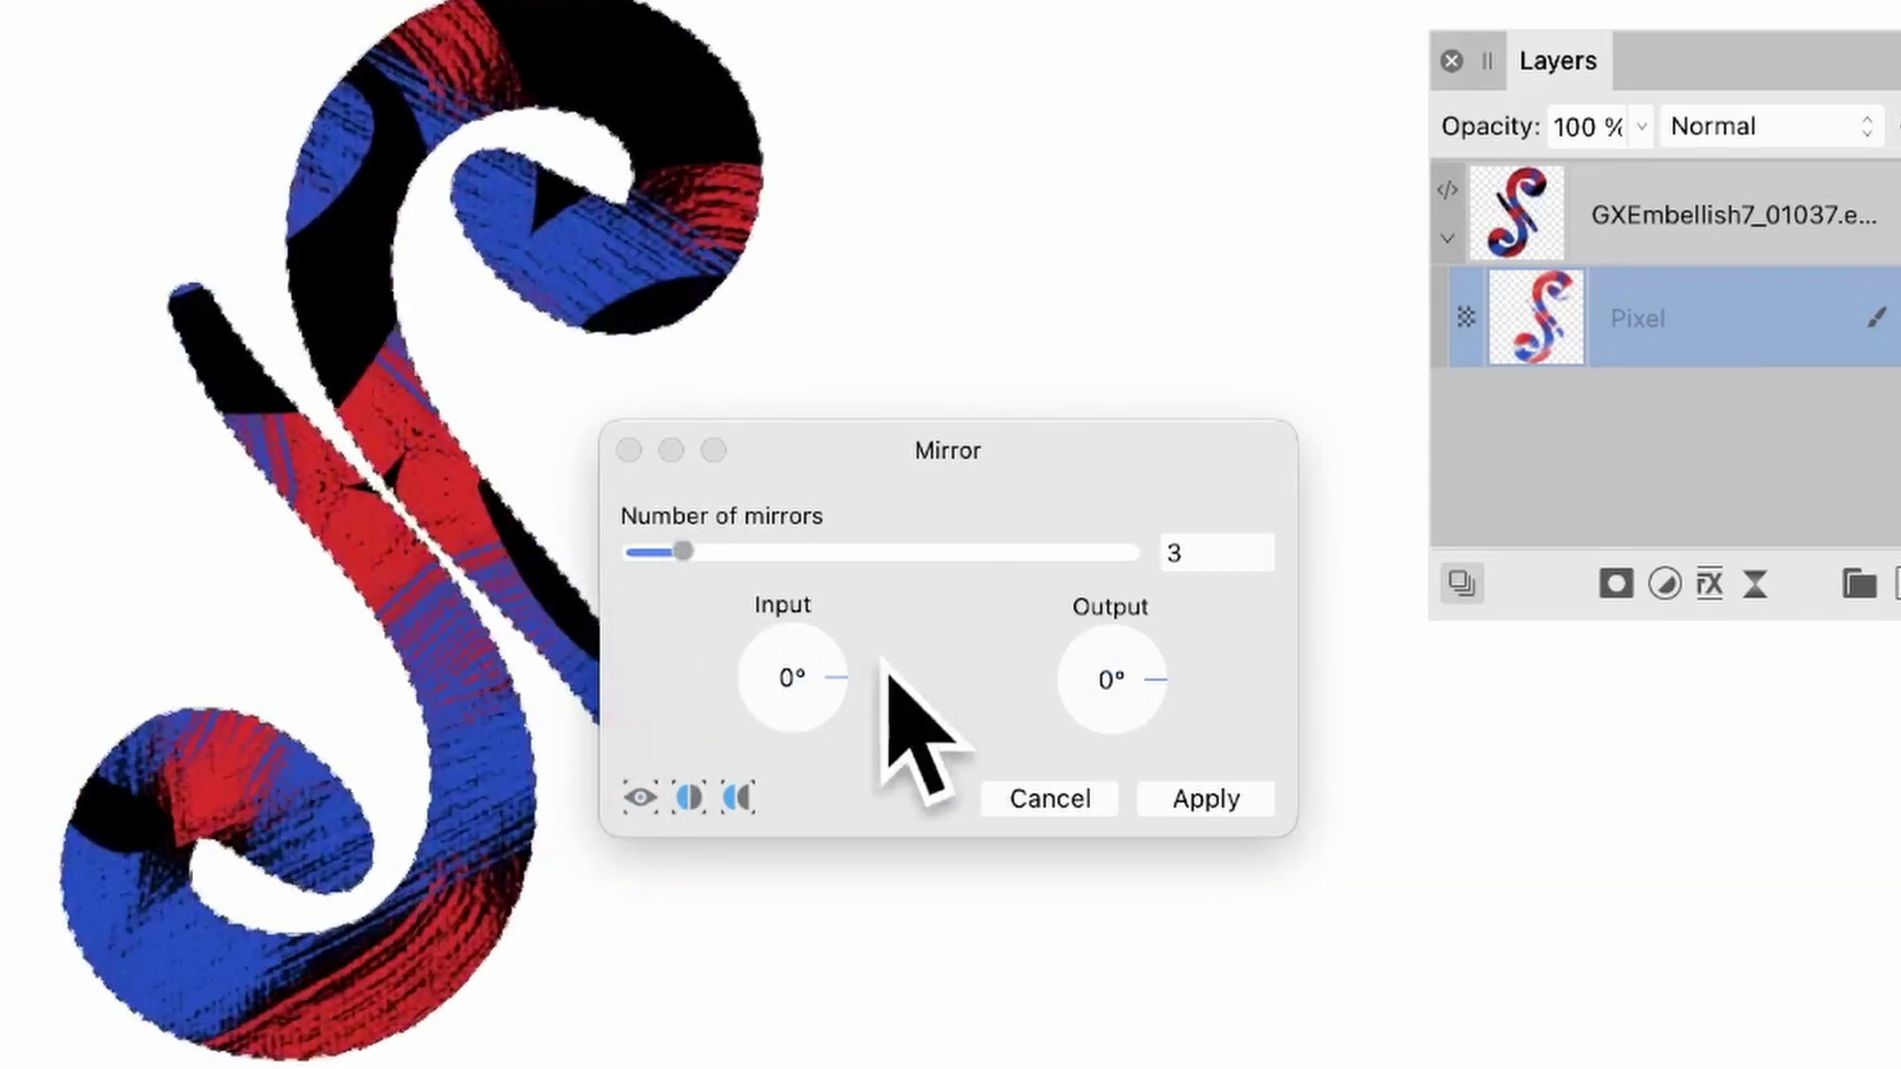
pyautogui.moveTo(693, 552); pyautogui.dragTo(870, 550)
pyautogui.moveTo(525, 263); pyautogui.dragTo(340, 195)
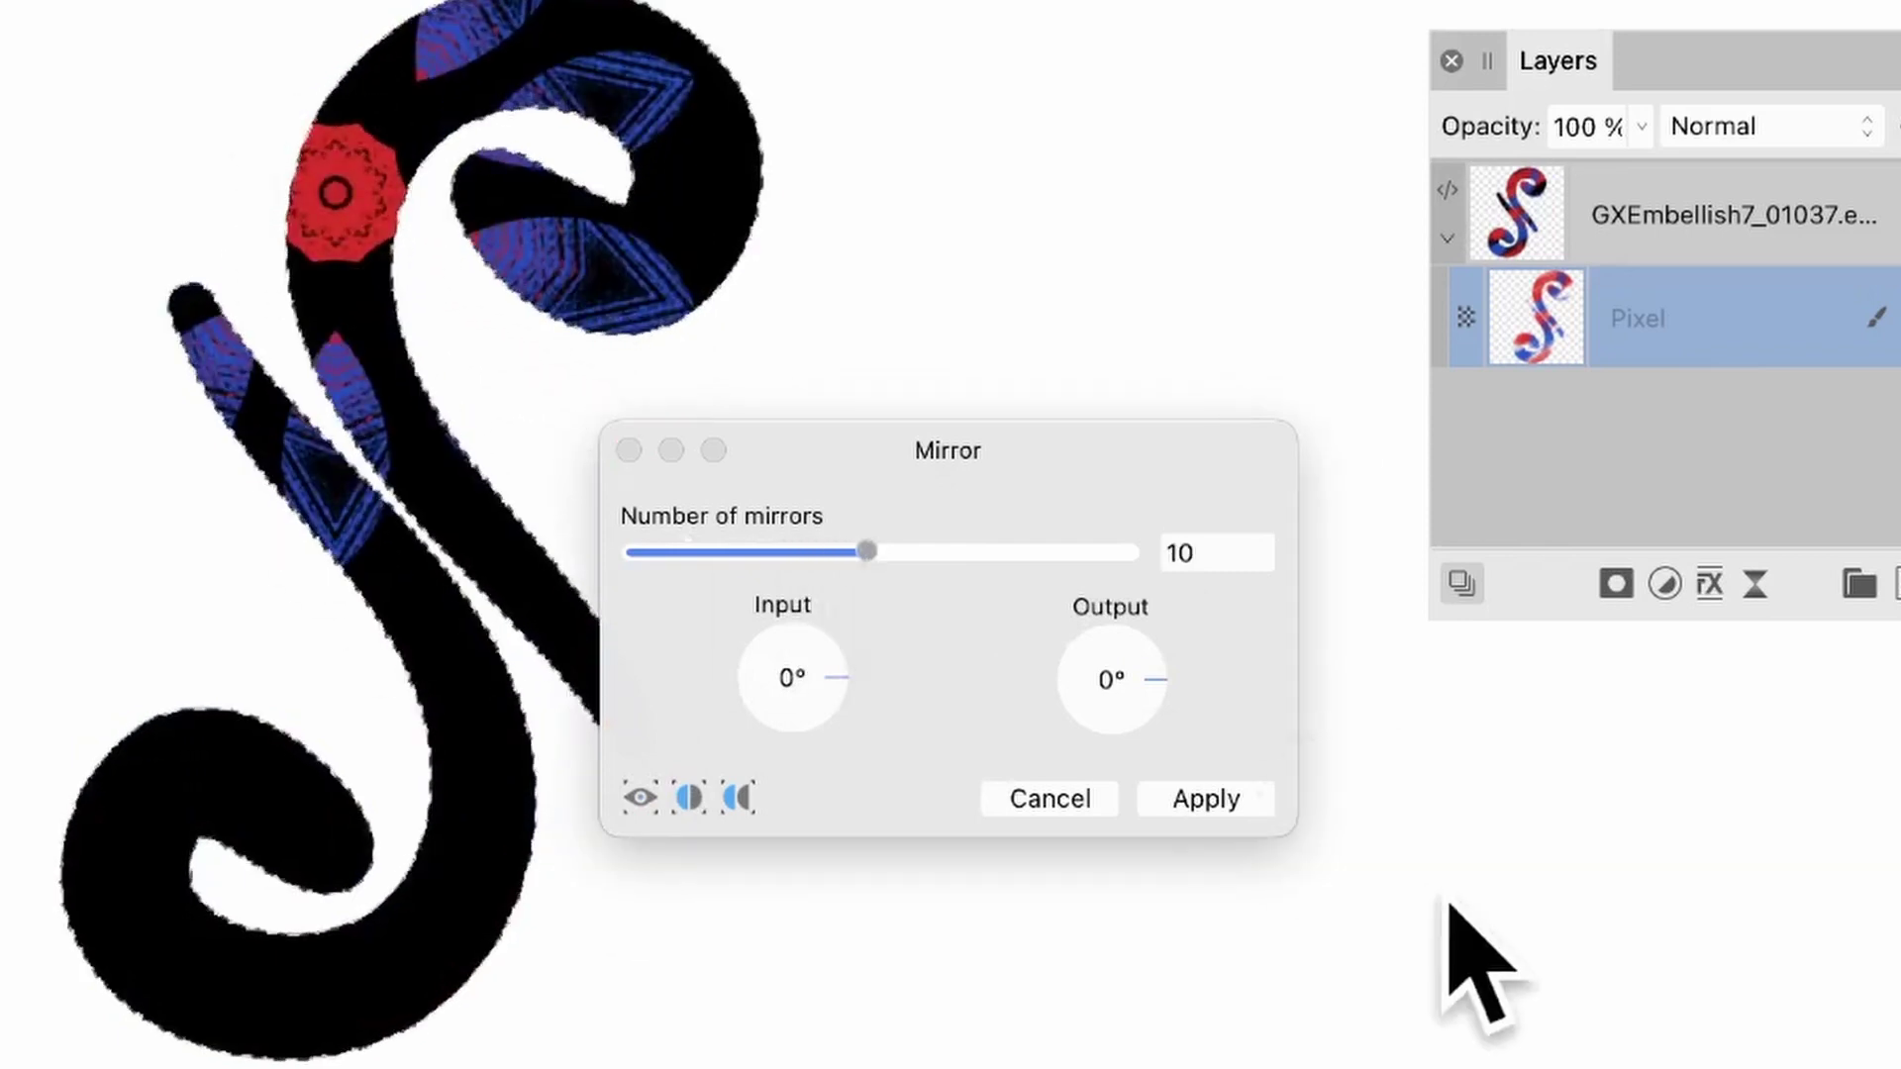
pyautogui.click(1206, 795)
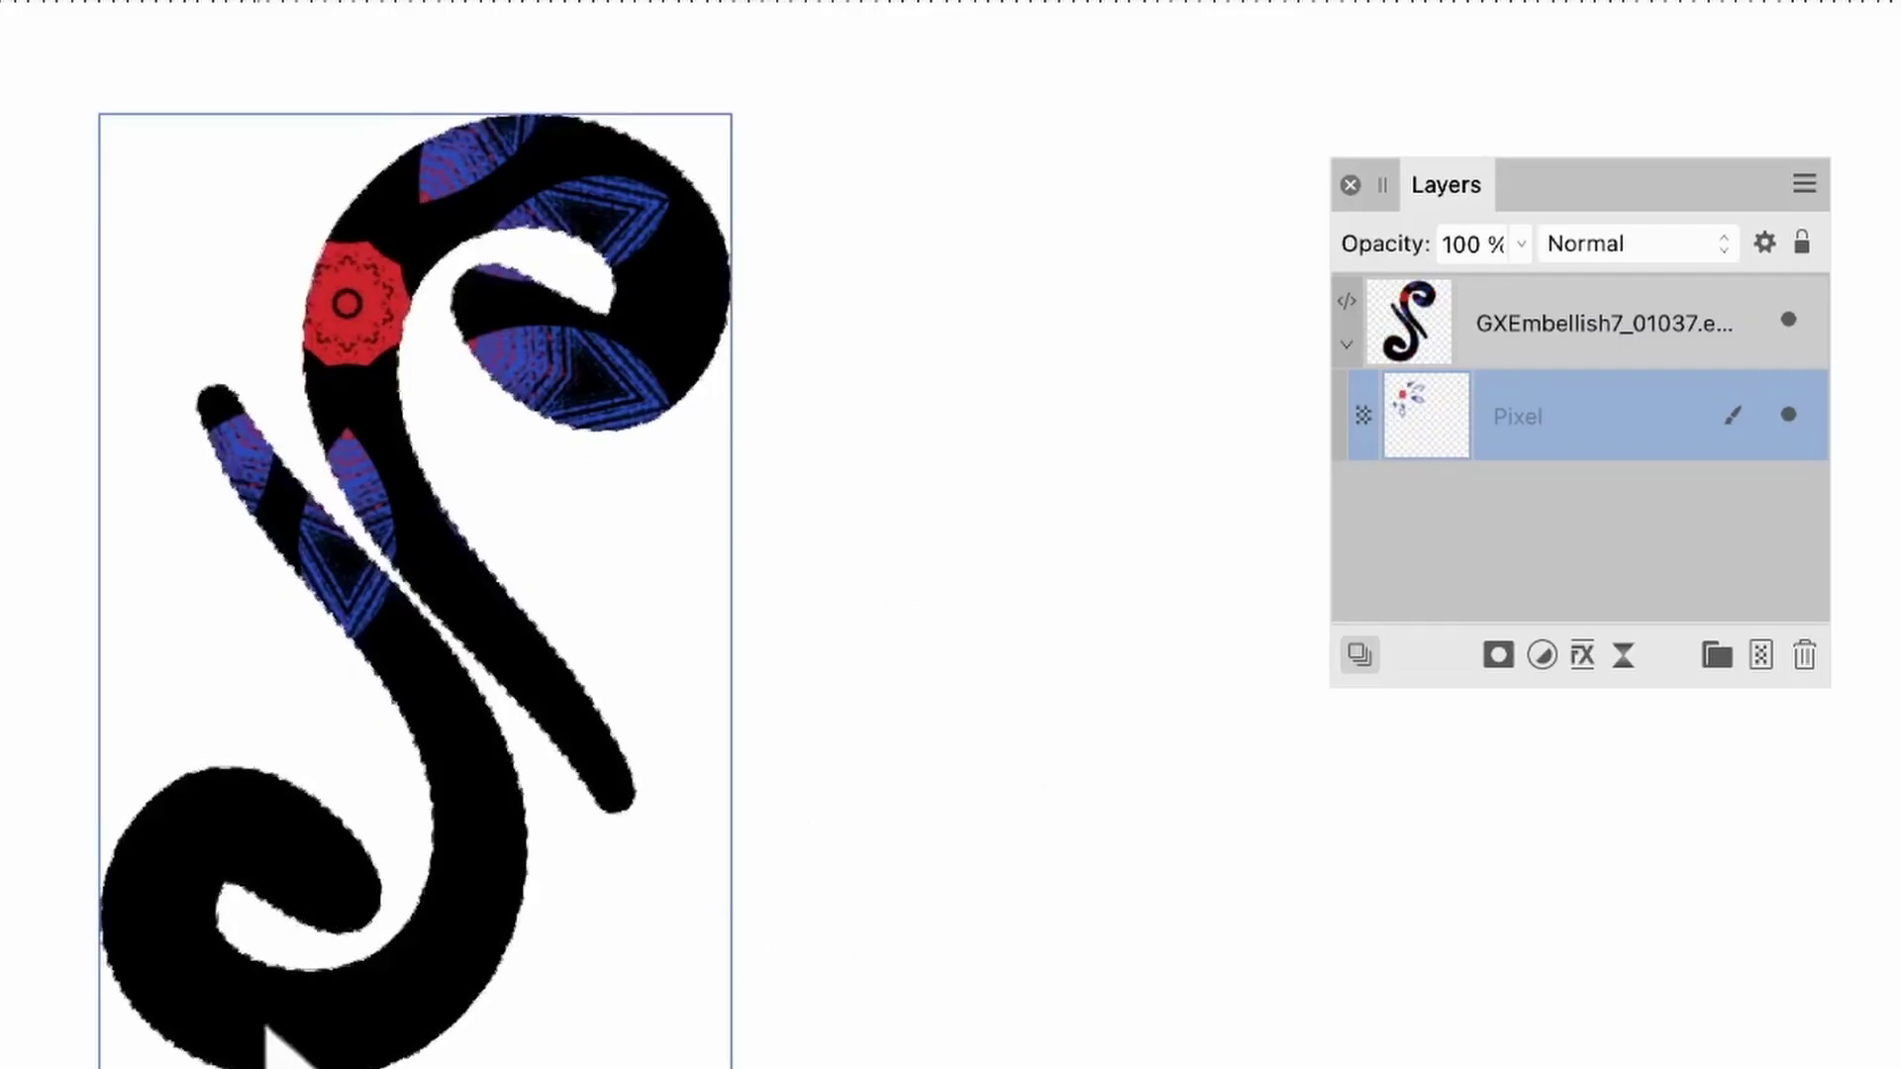
# - Draw a linear gradient from the swirl's bottom-left up to the black top curl
pyautogui.moveTo(265, 1030); pyautogui.dragTo(468, 1017)
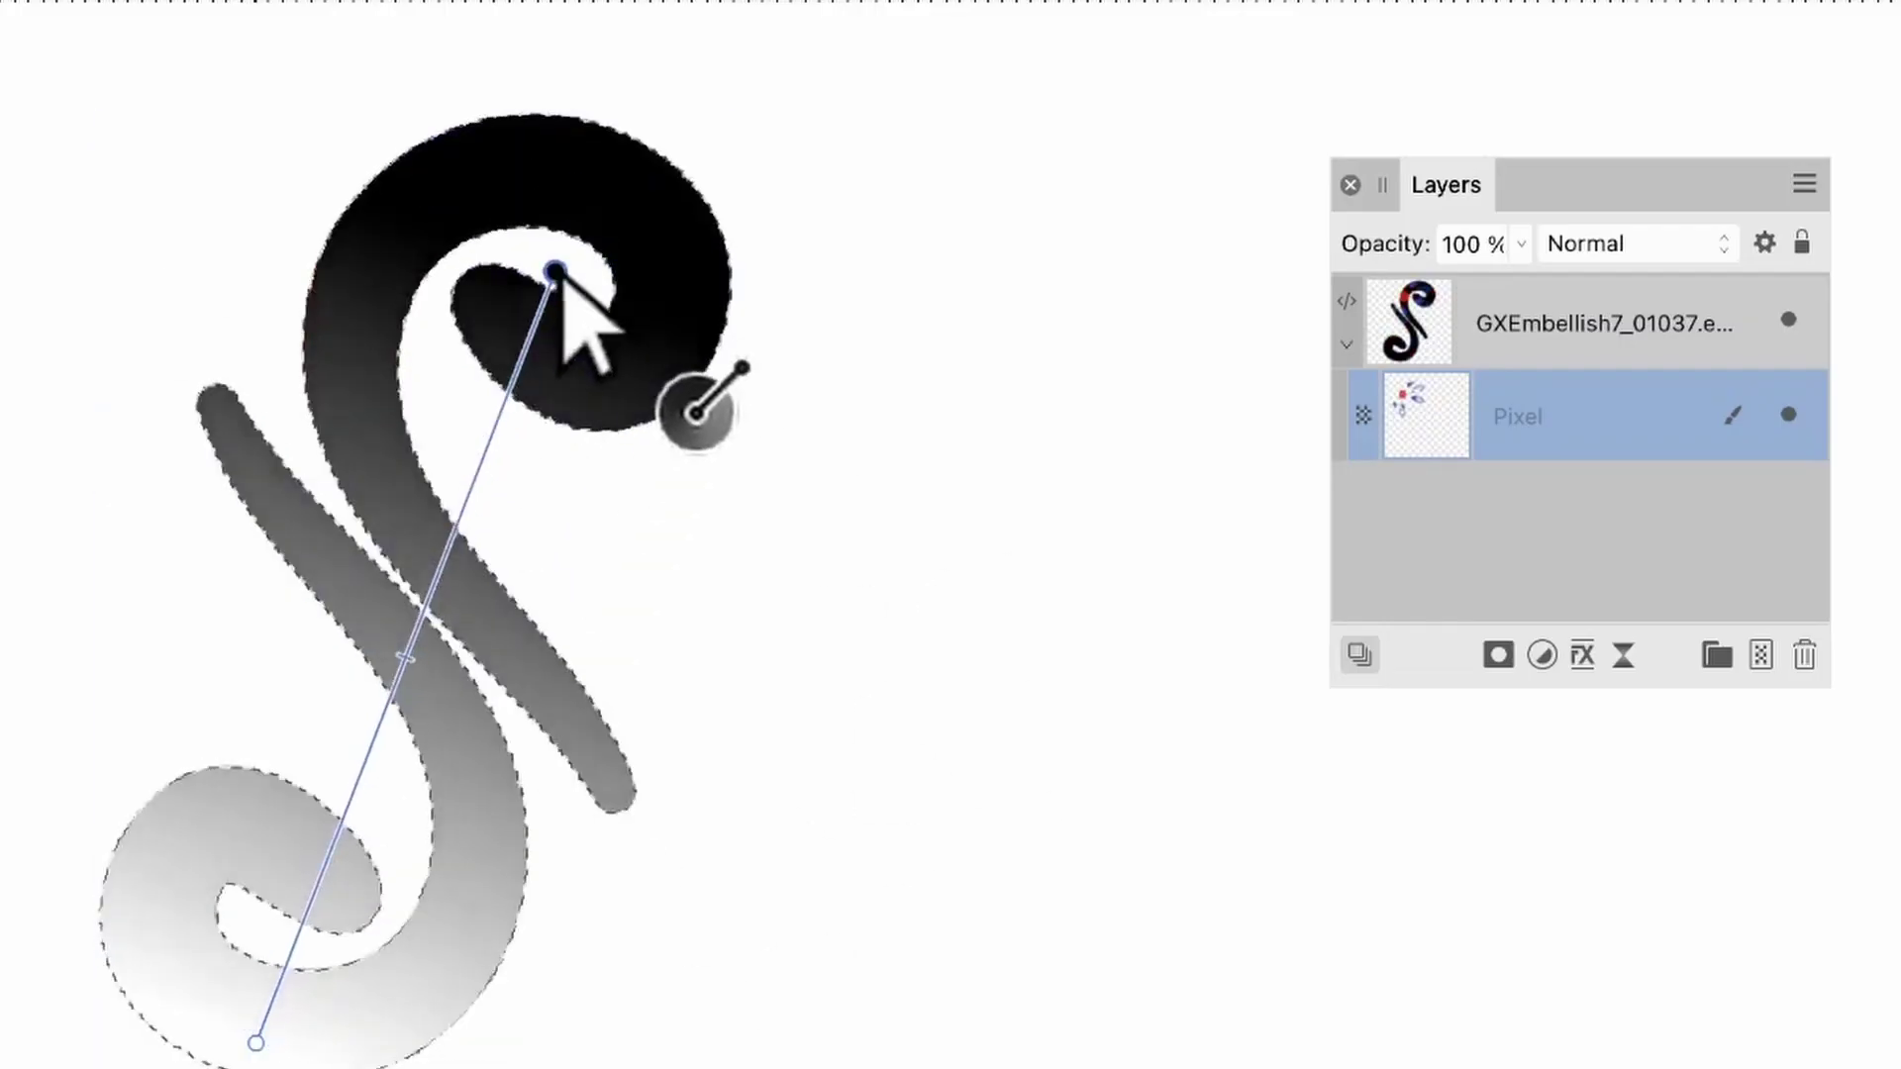
pyautogui.moveTo(557, 266); pyautogui.dragTo(678, 2)
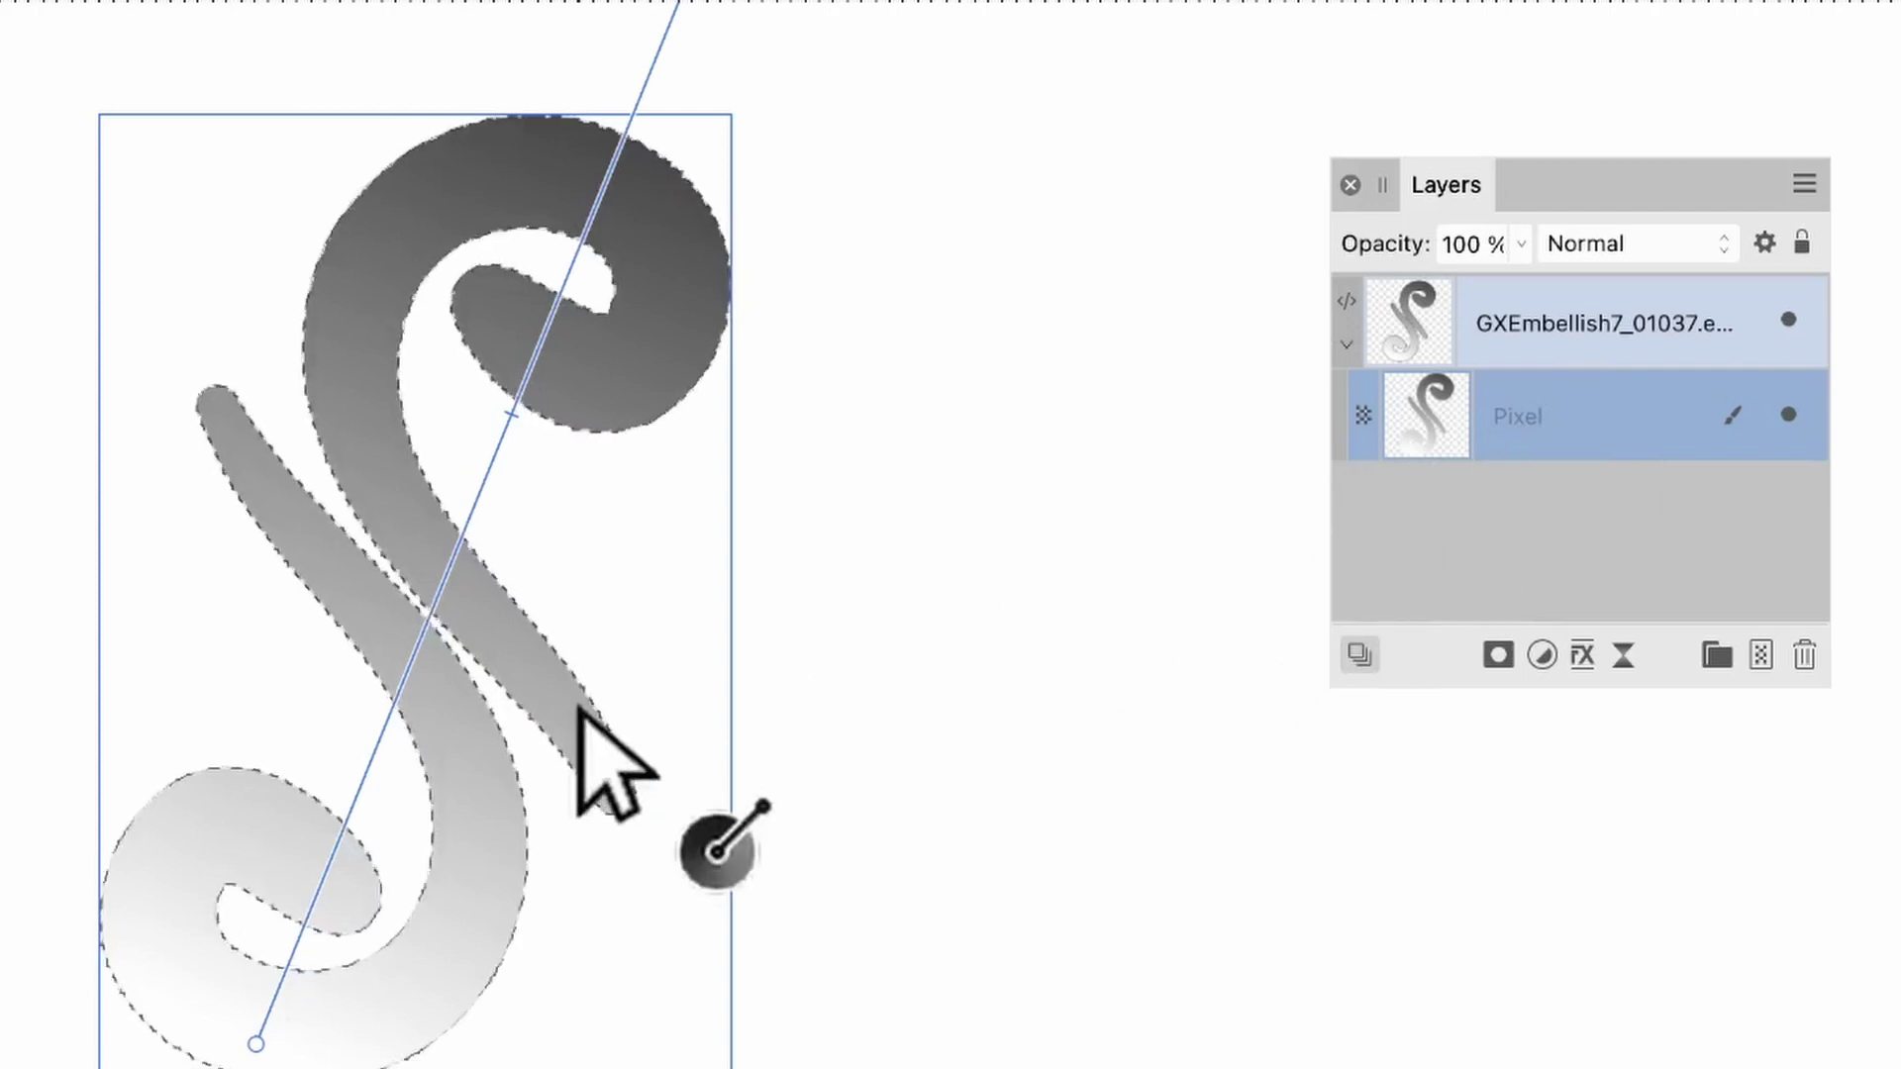
pyautogui.moveTo(131, 211); pyautogui.dragTo(789, 832)
pyautogui.moveTo(89, 1000); pyautogui.dragTo(594, 315)
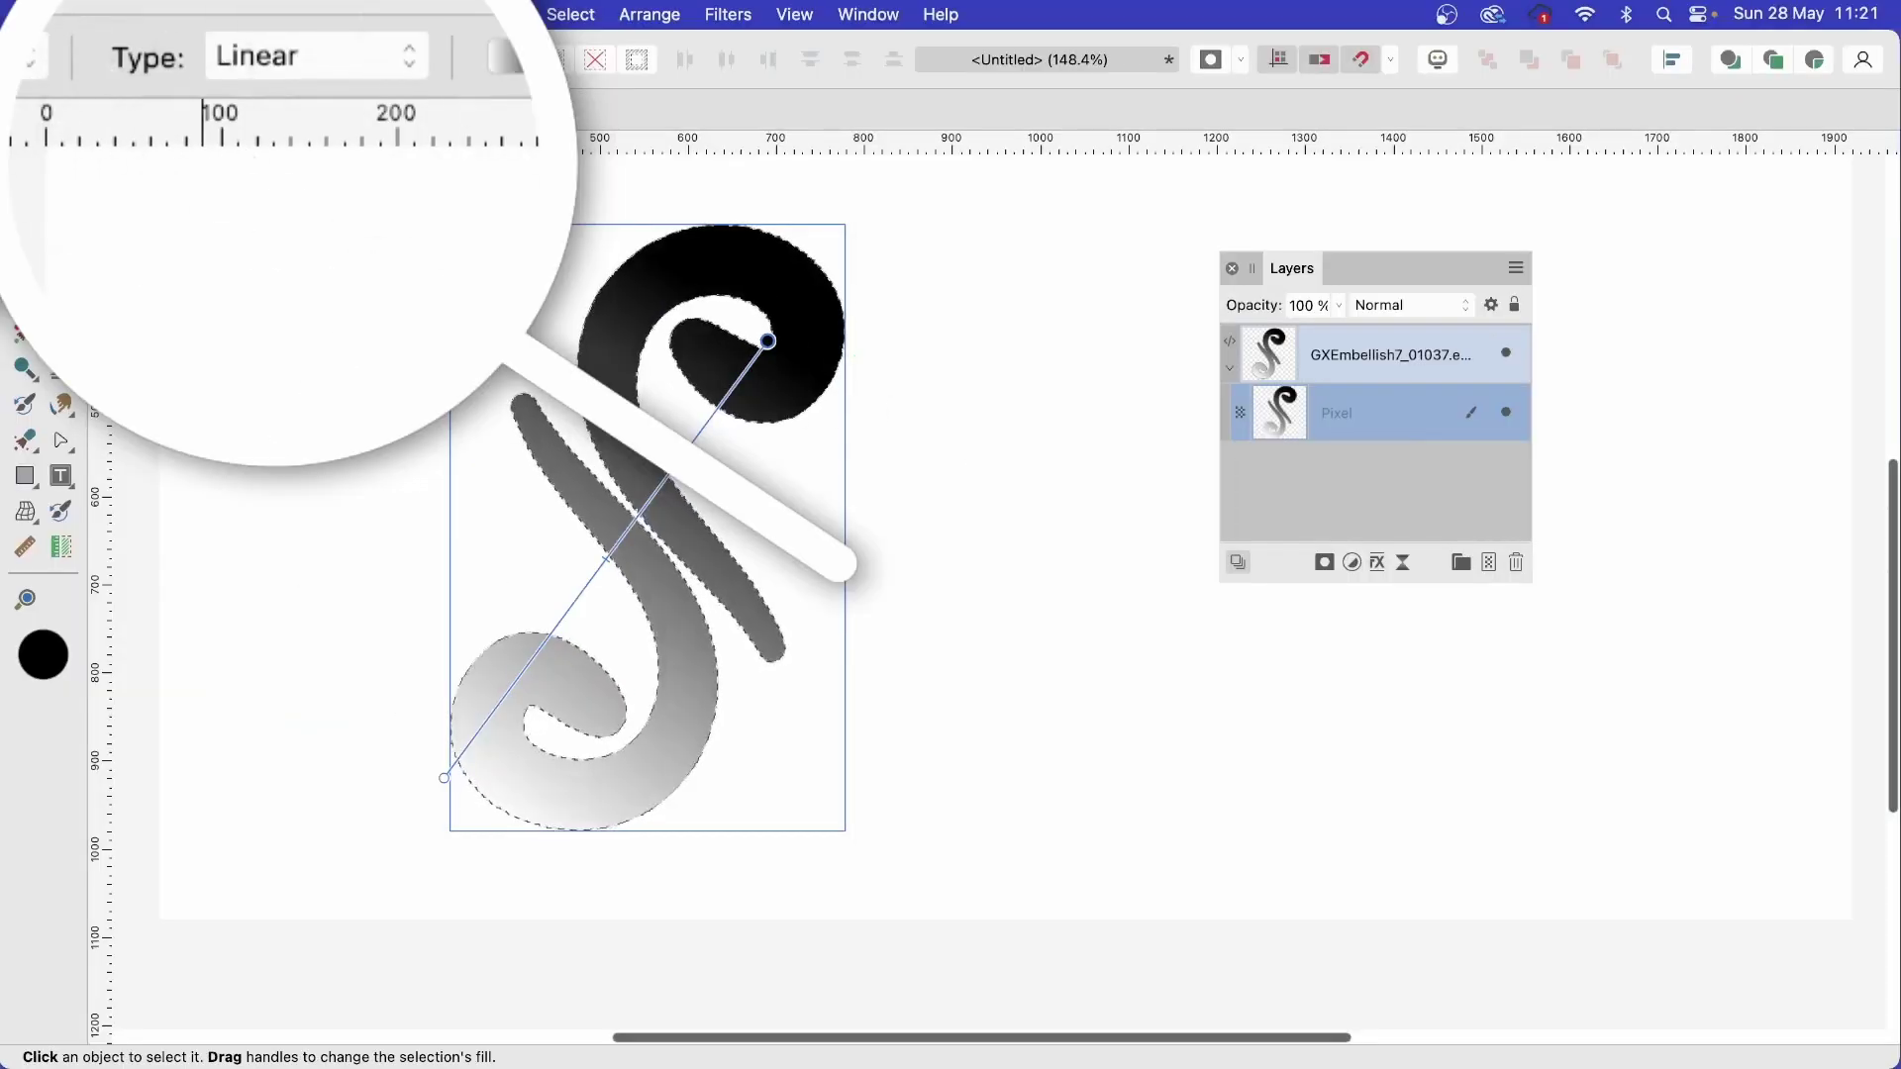
# - Try the Bitmap gradient type, cancel its file dialog, and open the Select menu
pyautogui.click(340, 59)
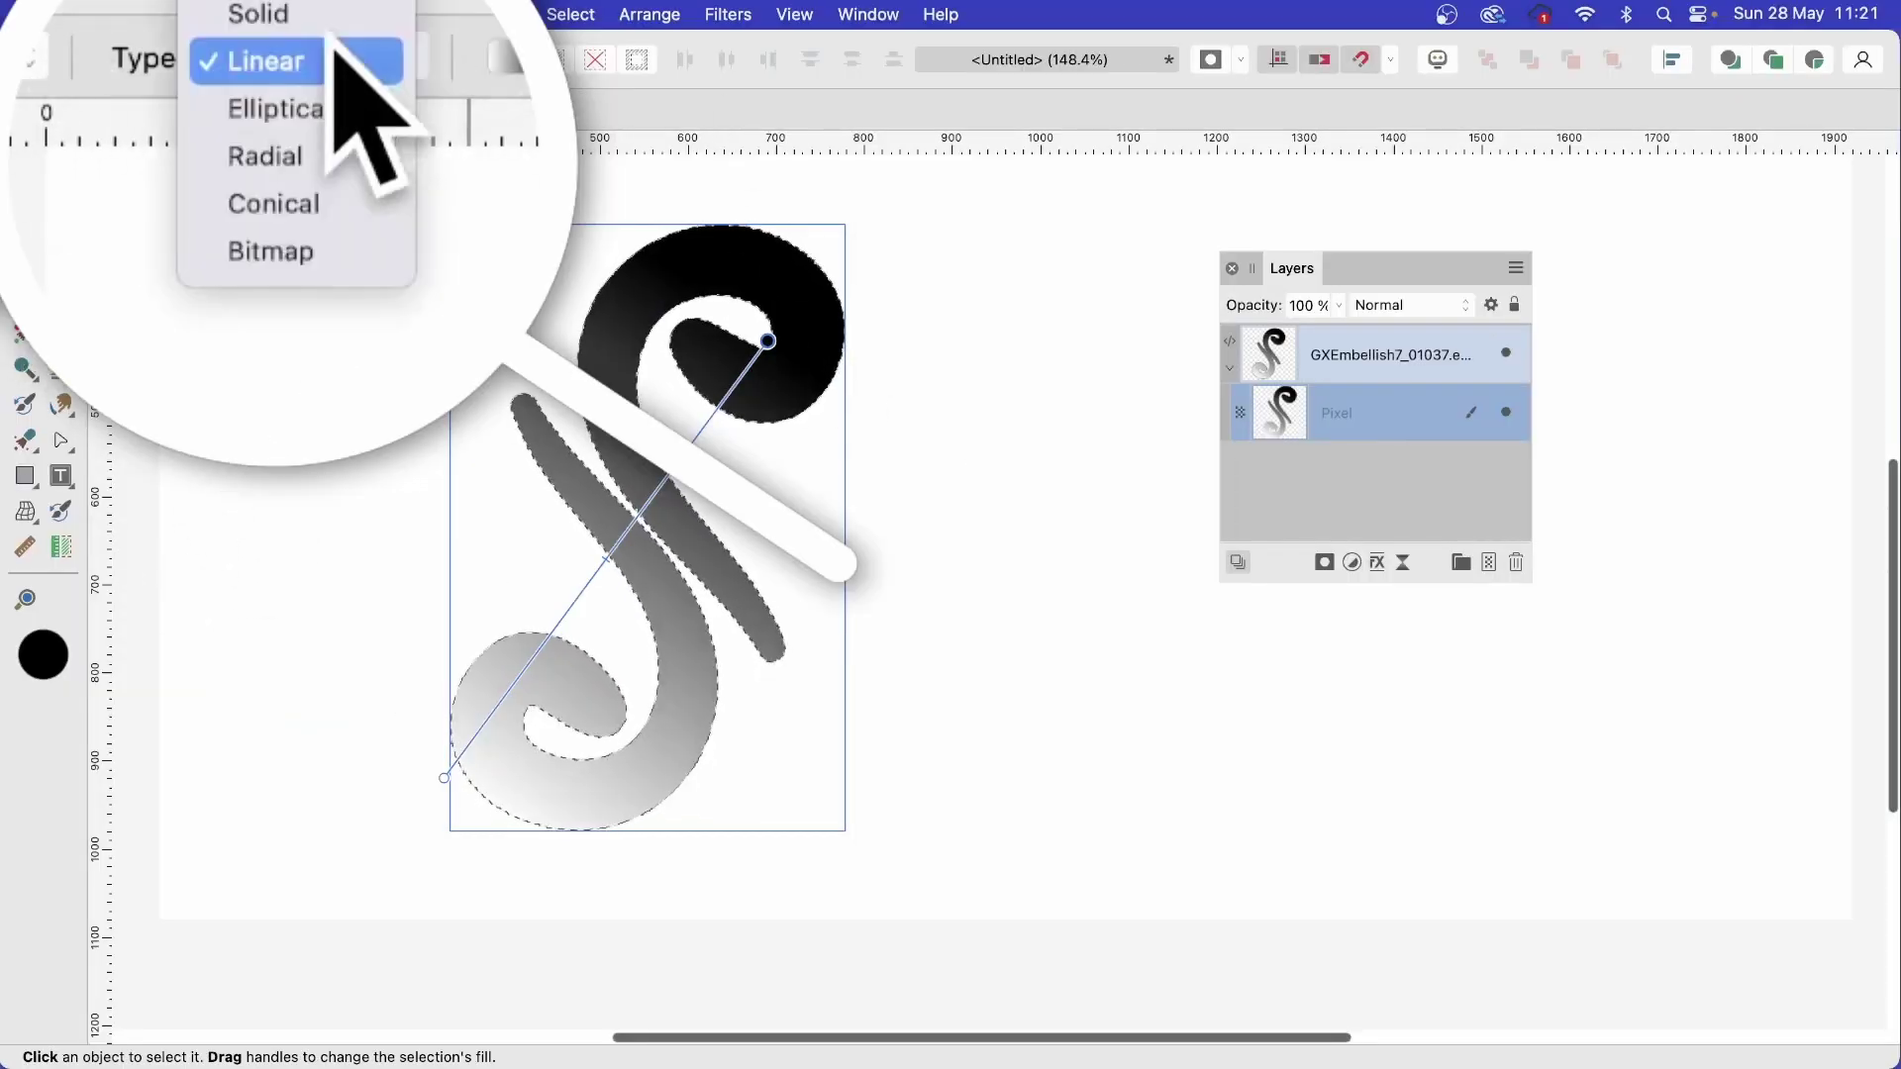
pyautogui.click(313, 247)
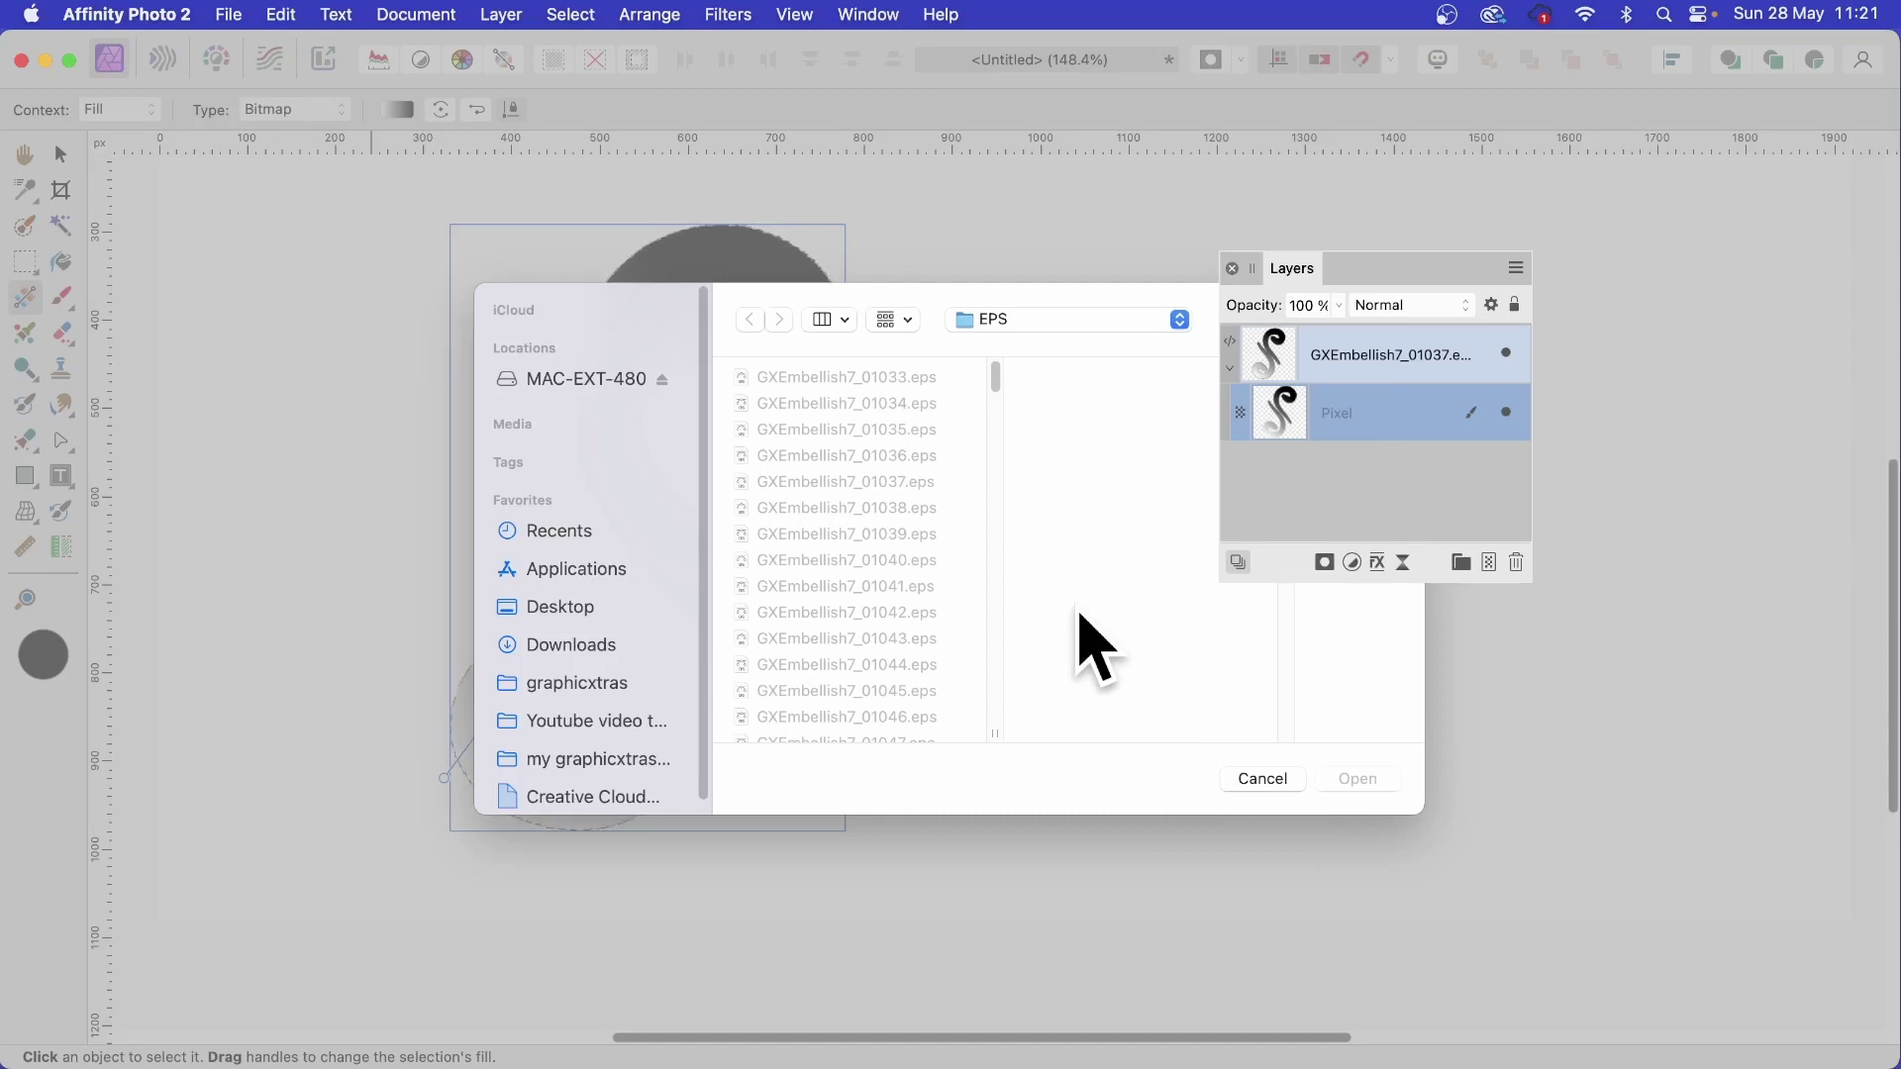
pyautogui.click(1287, 782)
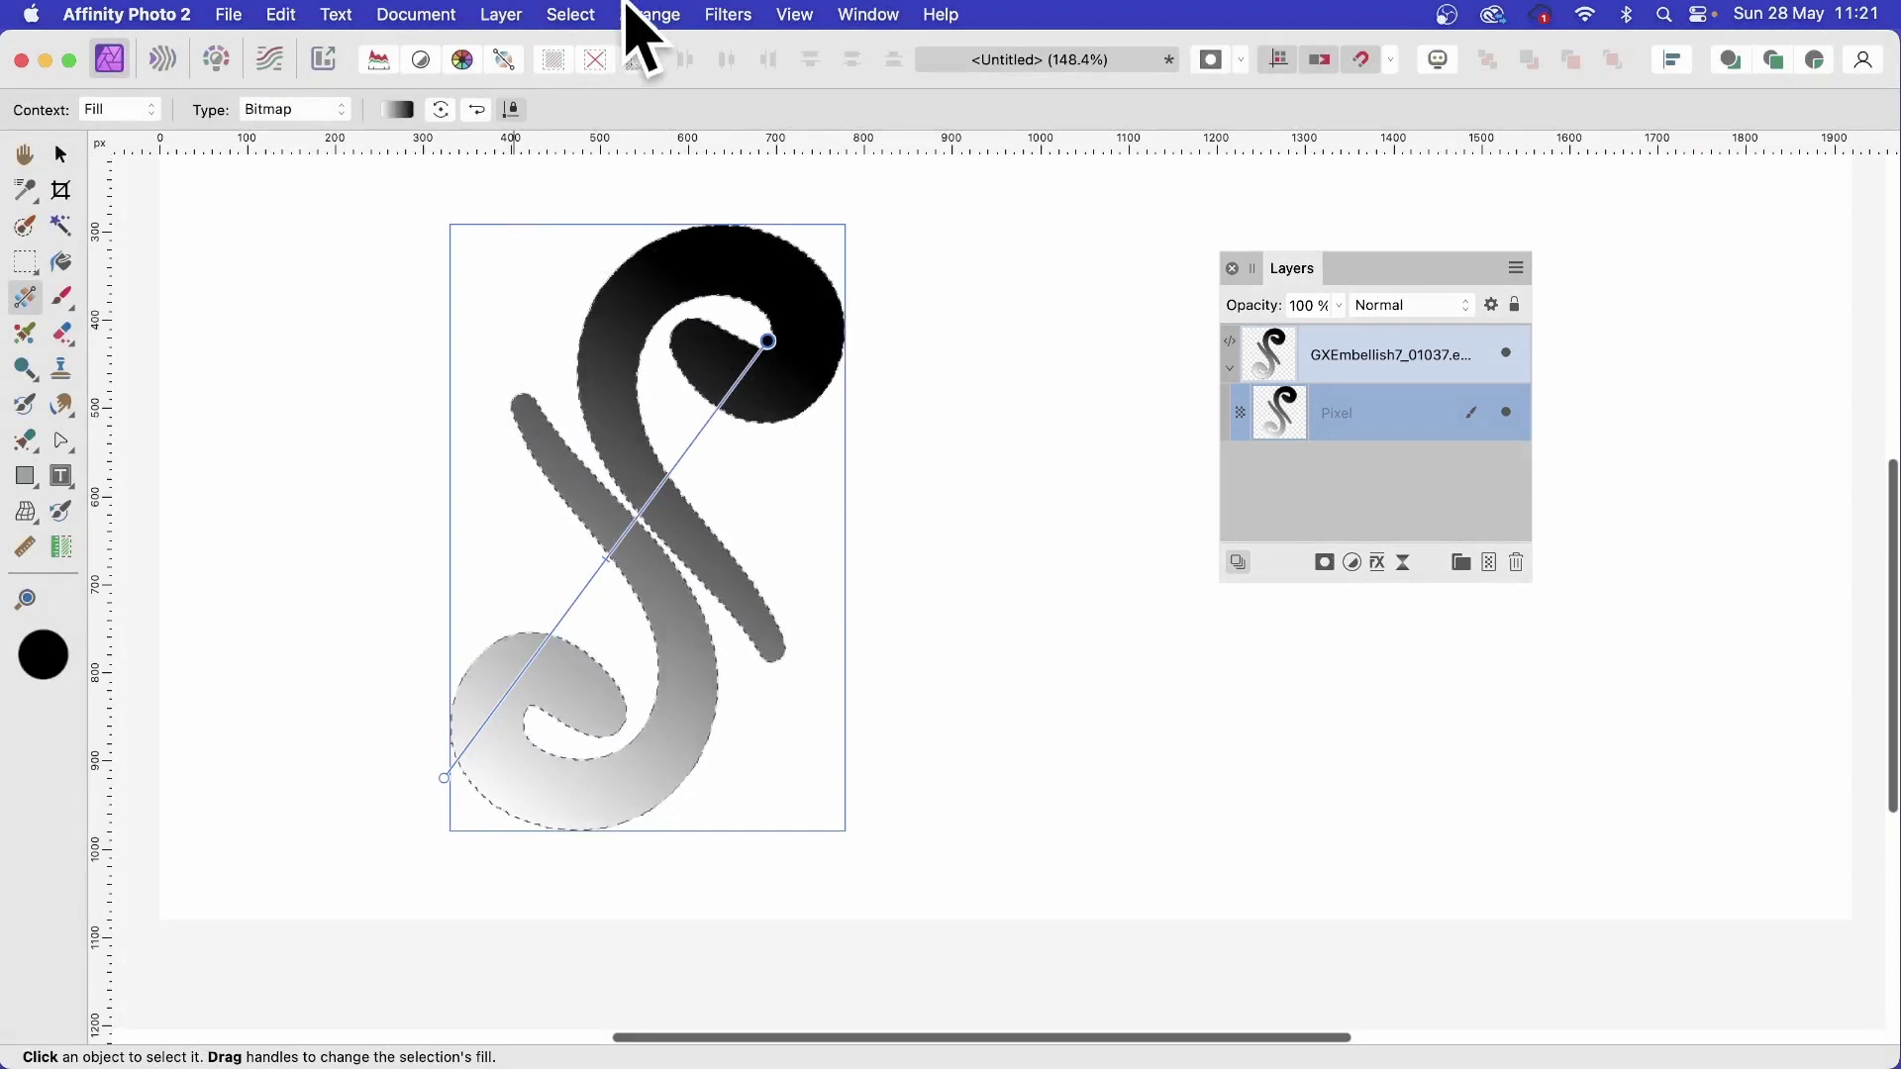
pyautogui.click(571, 15)
# - Deselect, then shift the GXEmbellish swirl layer up and to the left
pyautogui.click(579, 75)
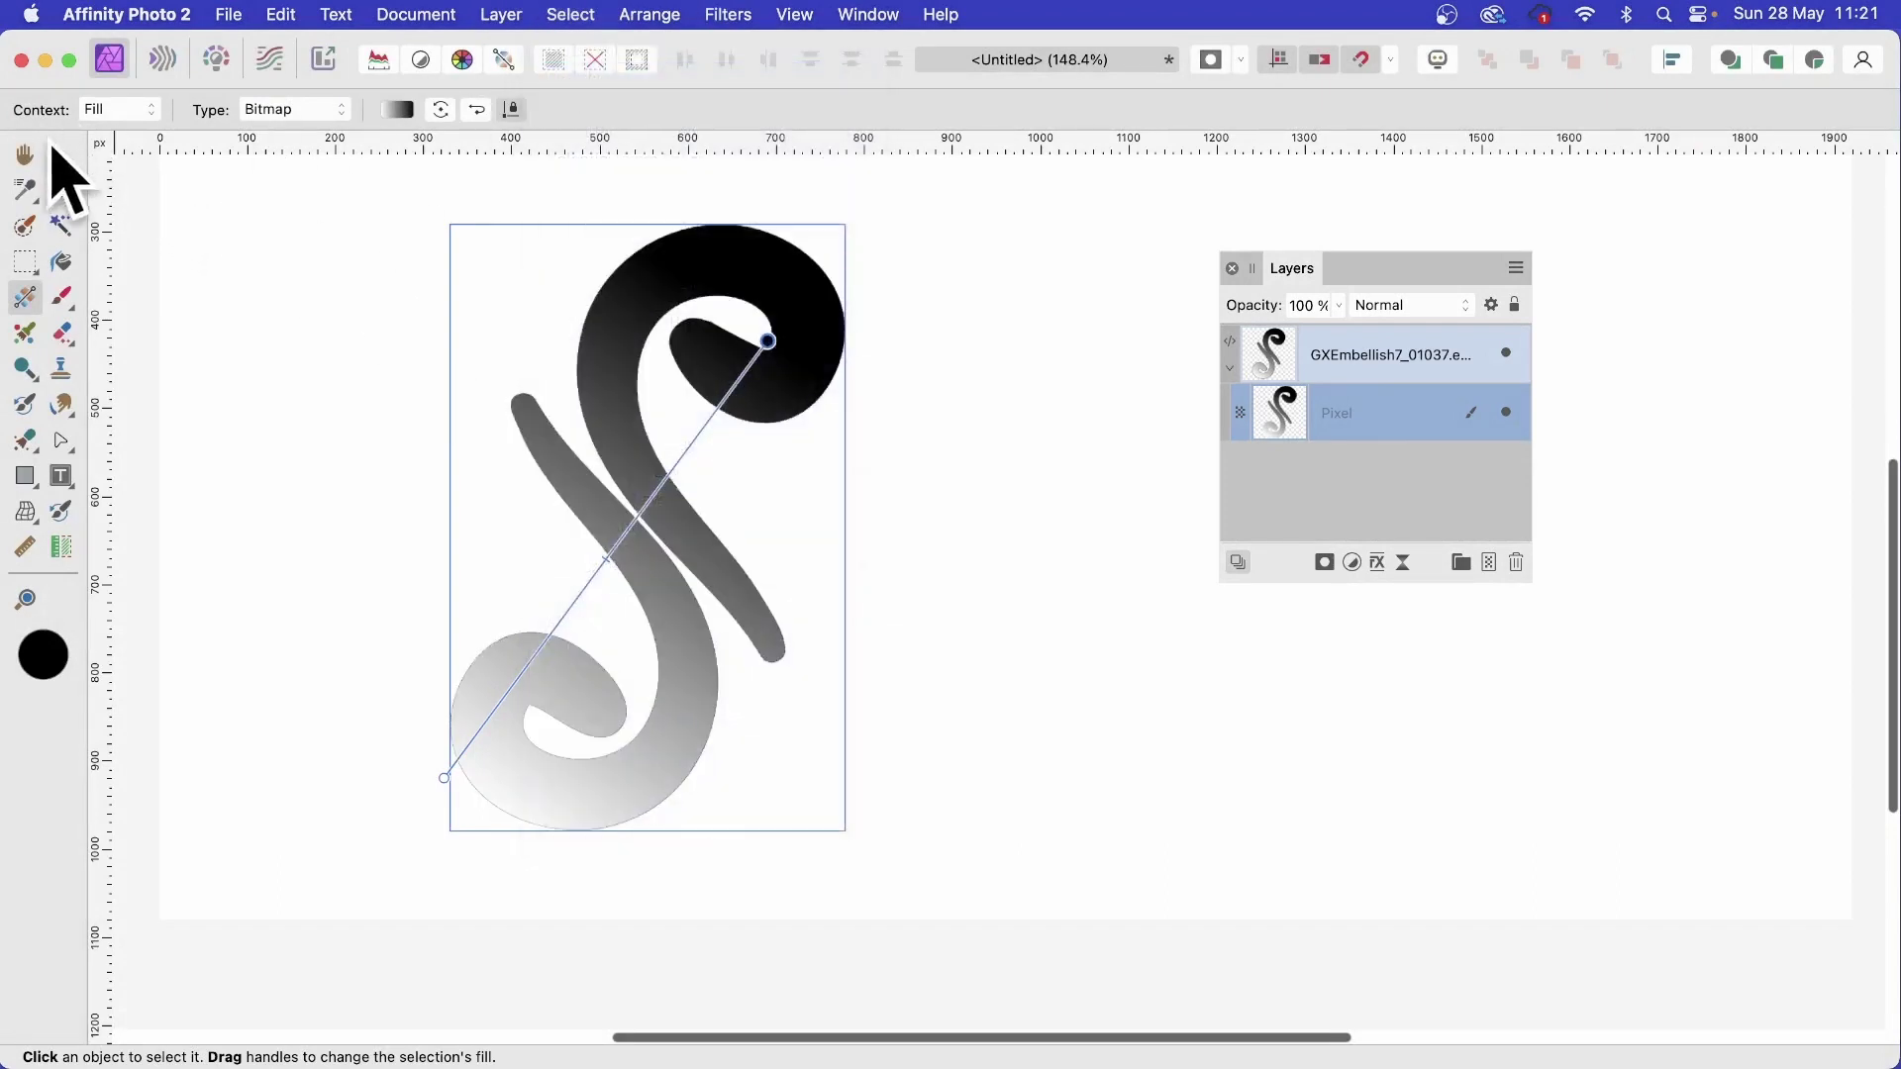
pyautogui.click(58, 153)
pyautogui.moveTo(806, 339); pyautogui.dragTo(755, 331)
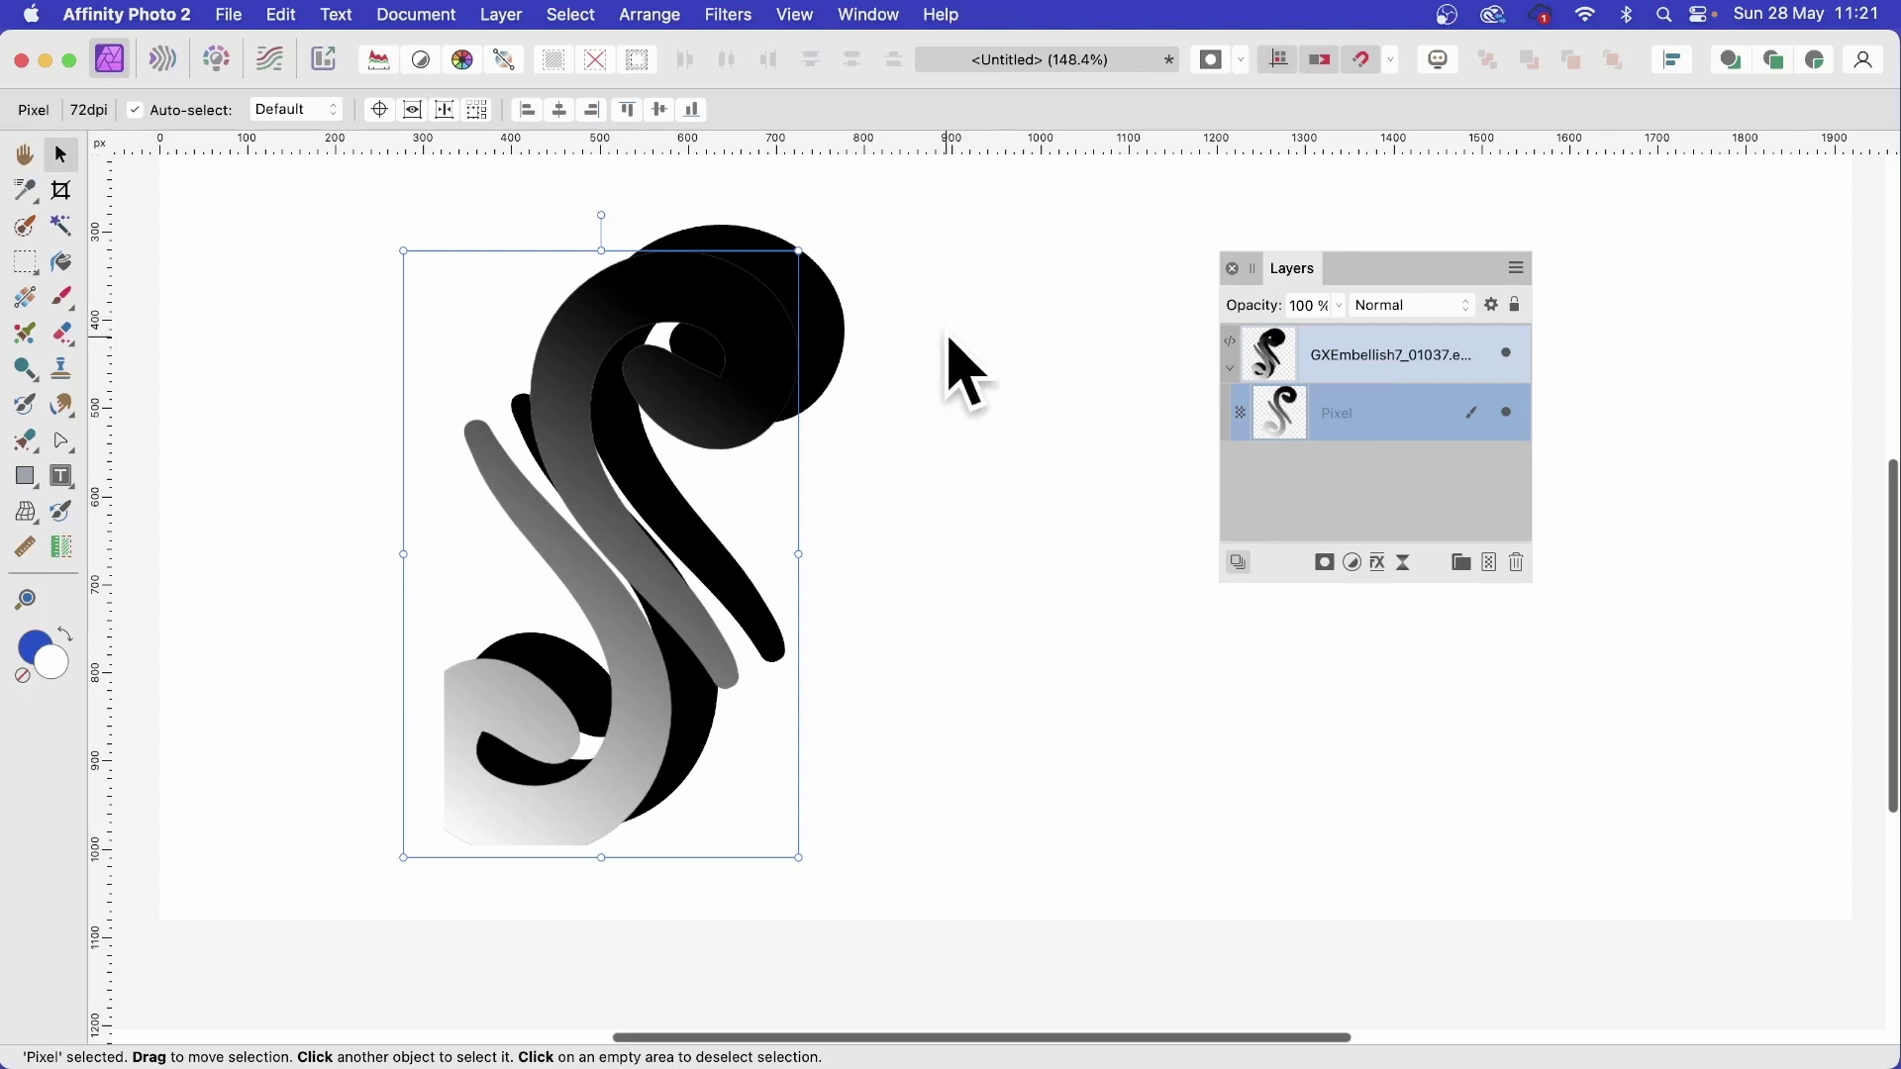
pyautogui.press('super+z')
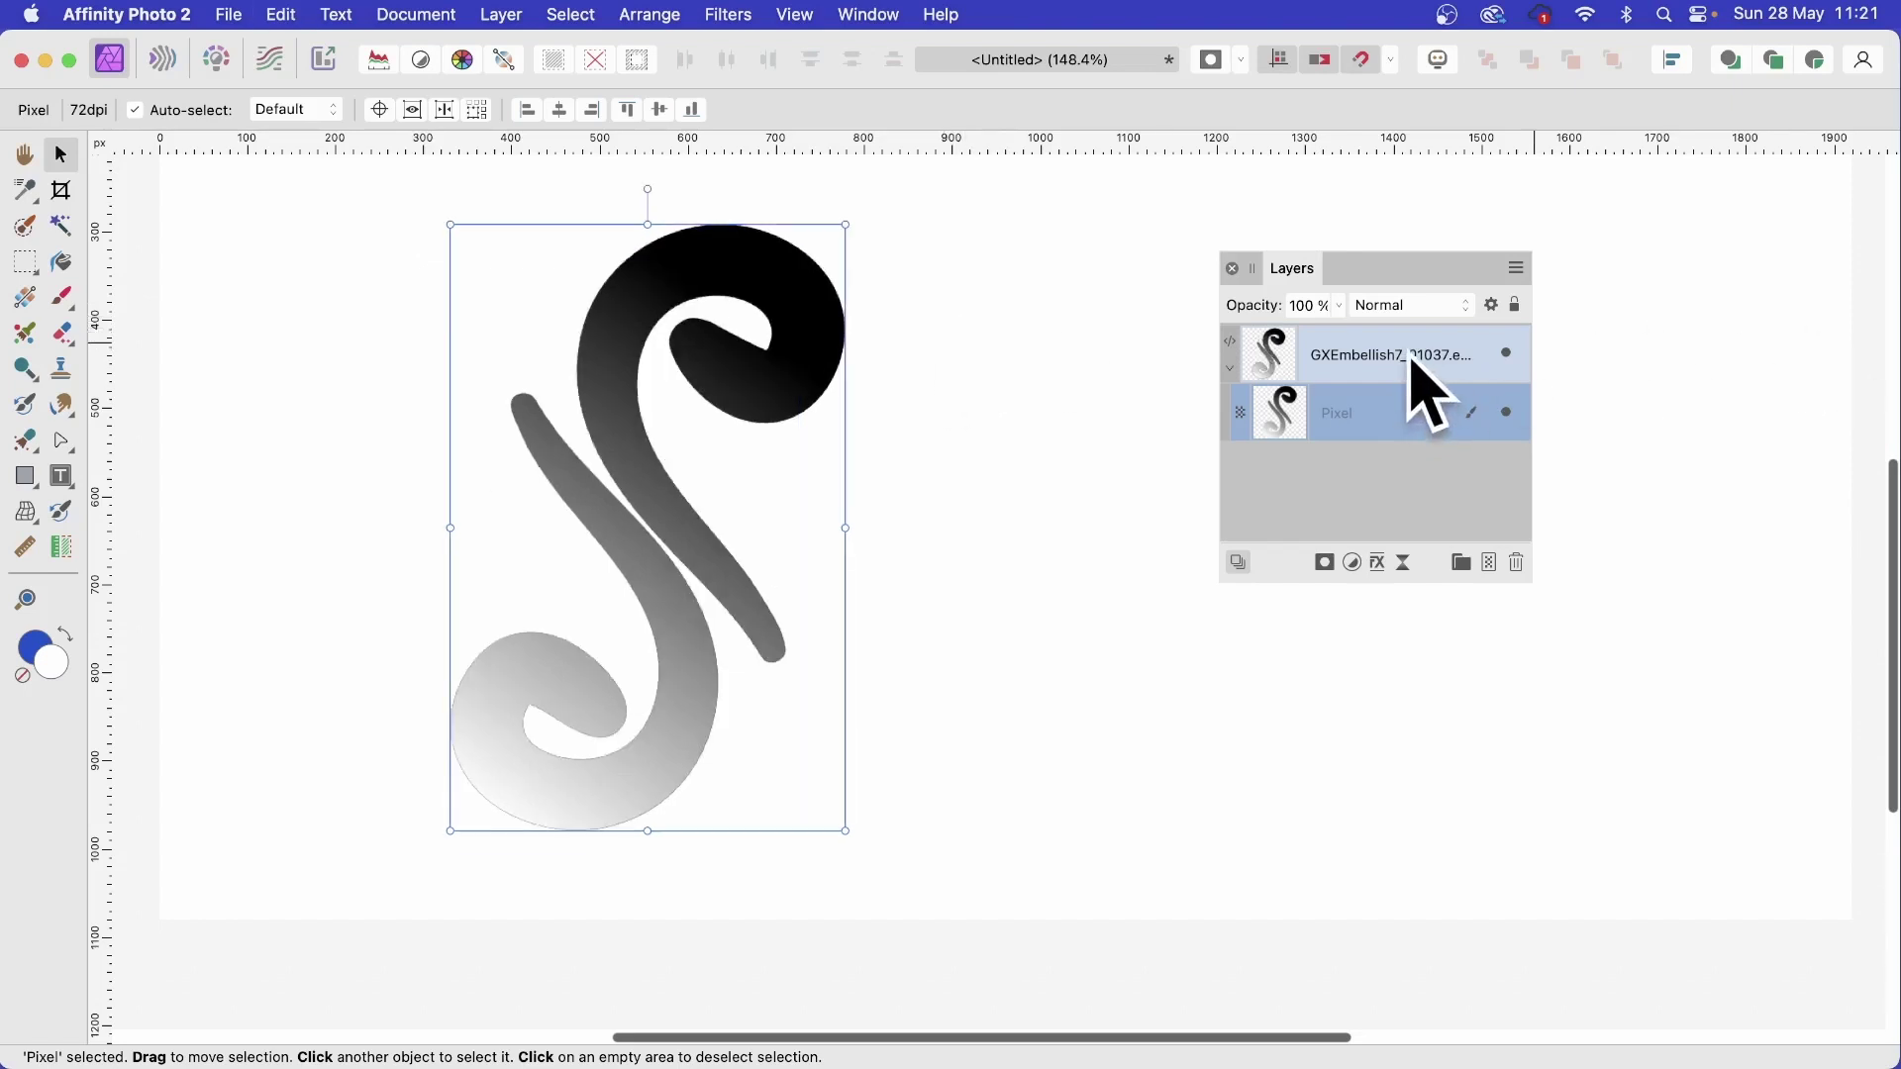
pyautogui.click(1391, 360)
pyautogui.moveTo(609, 382); pyautogui.dragTo(564, 373)
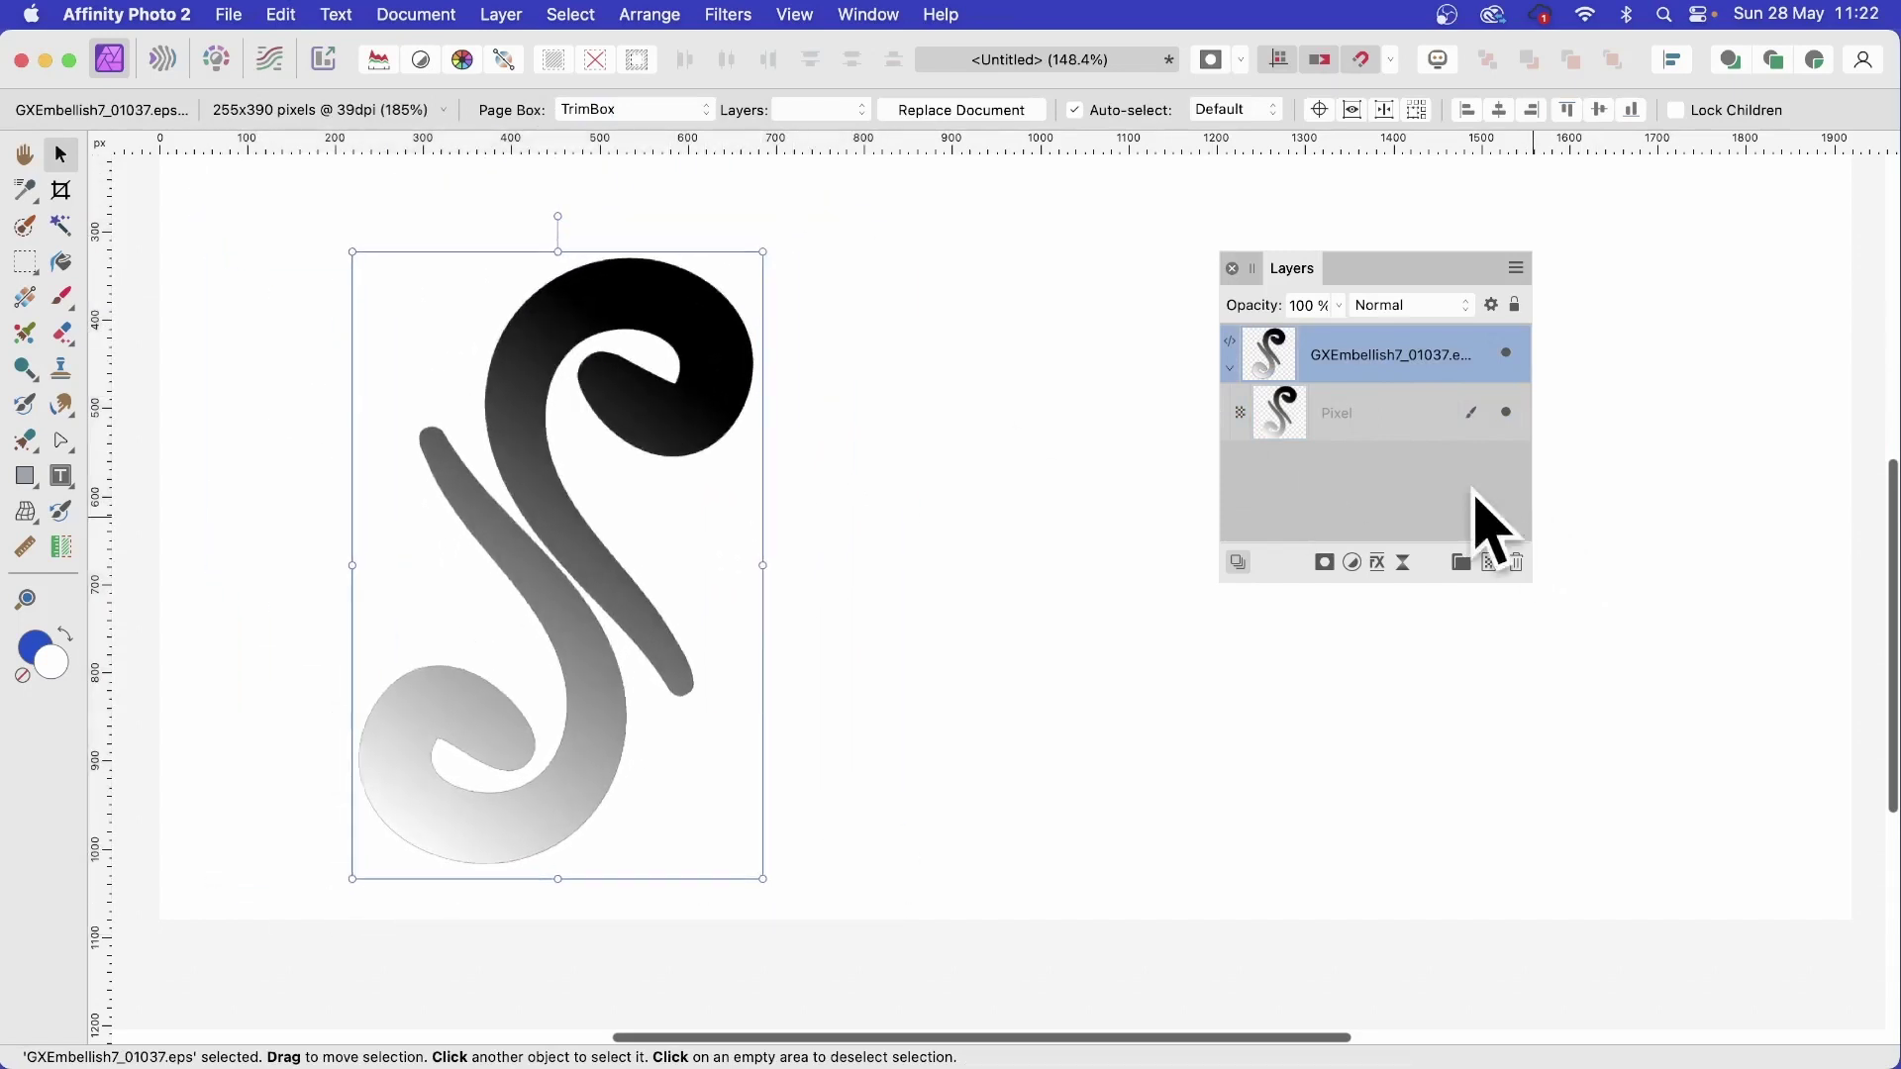
# - Shrink the gradient Pixel layer and align it over the black swirl
pyautogui.click(1354, 421)
pyautogui.moveTo(544, 501); pyautogui.dragTo(595, 503)
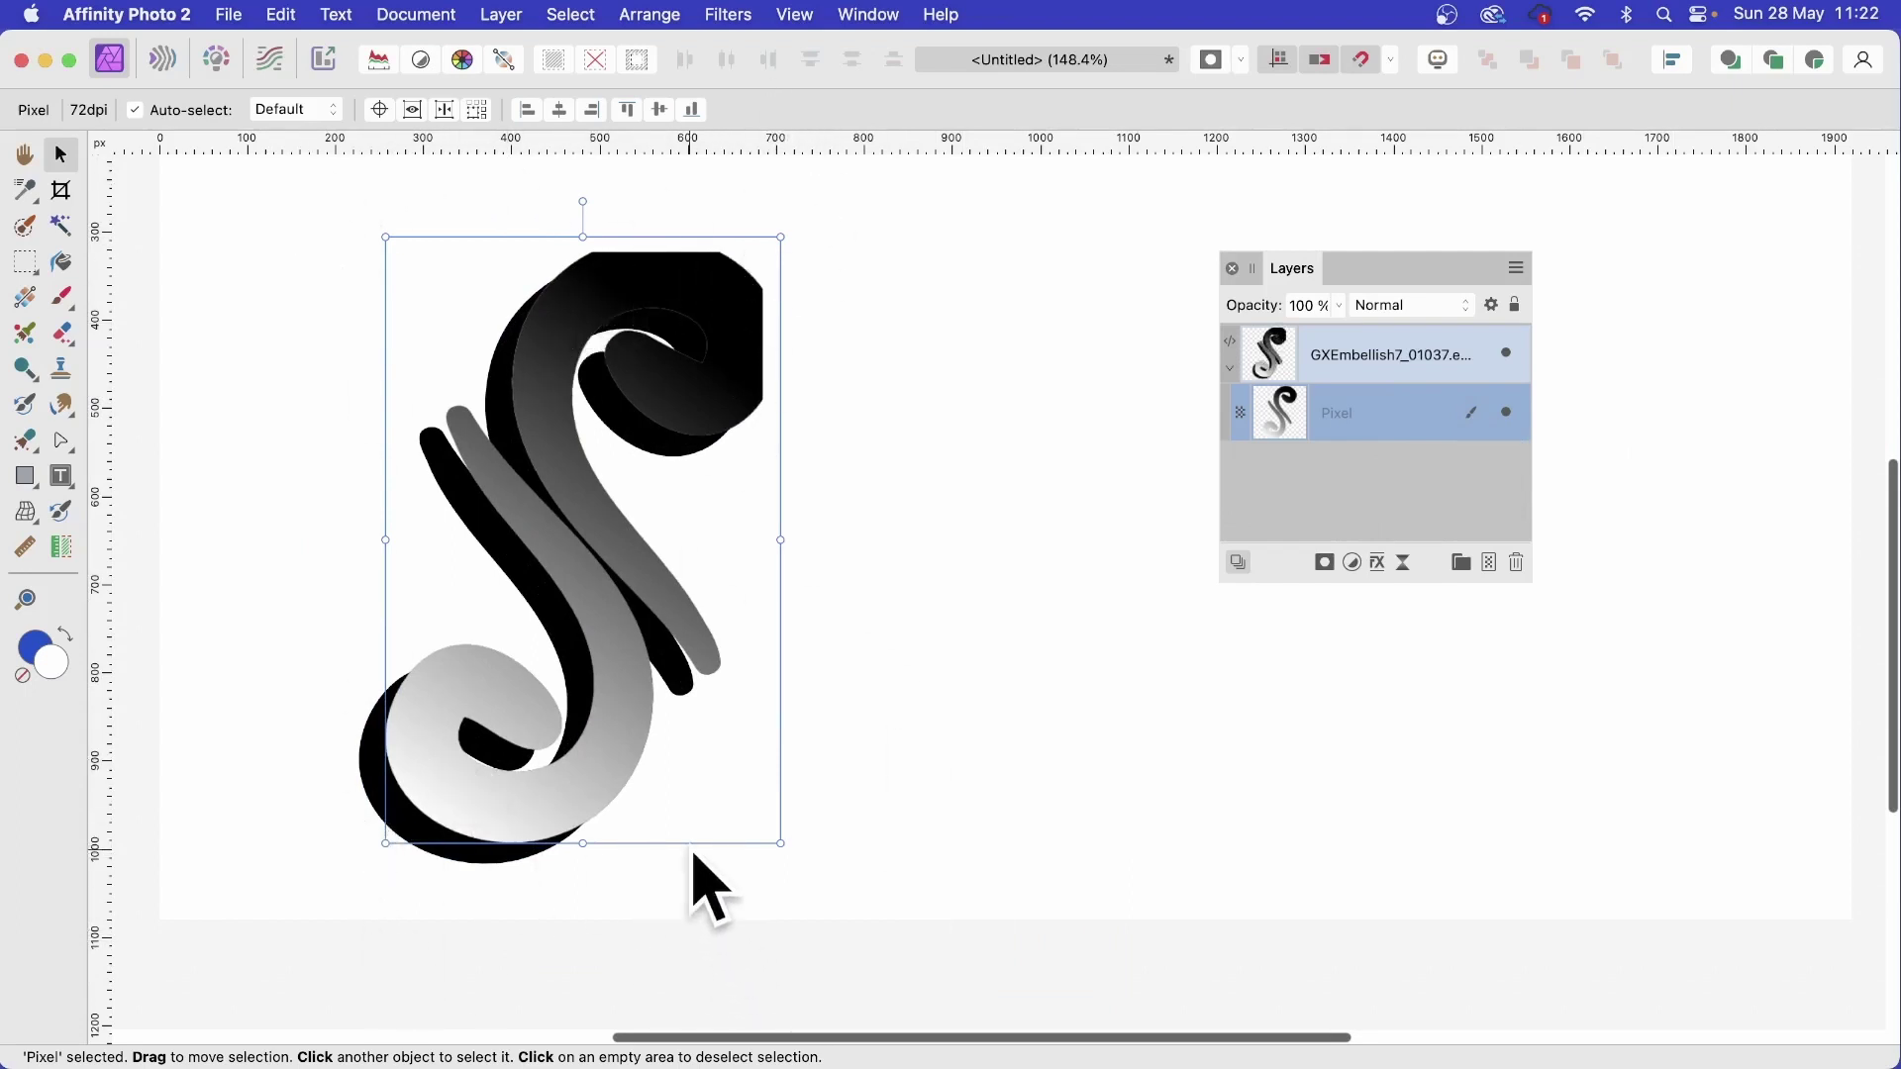
pyautogui.moveTo(560, 501); pyautogui.dragTo(728, 660)
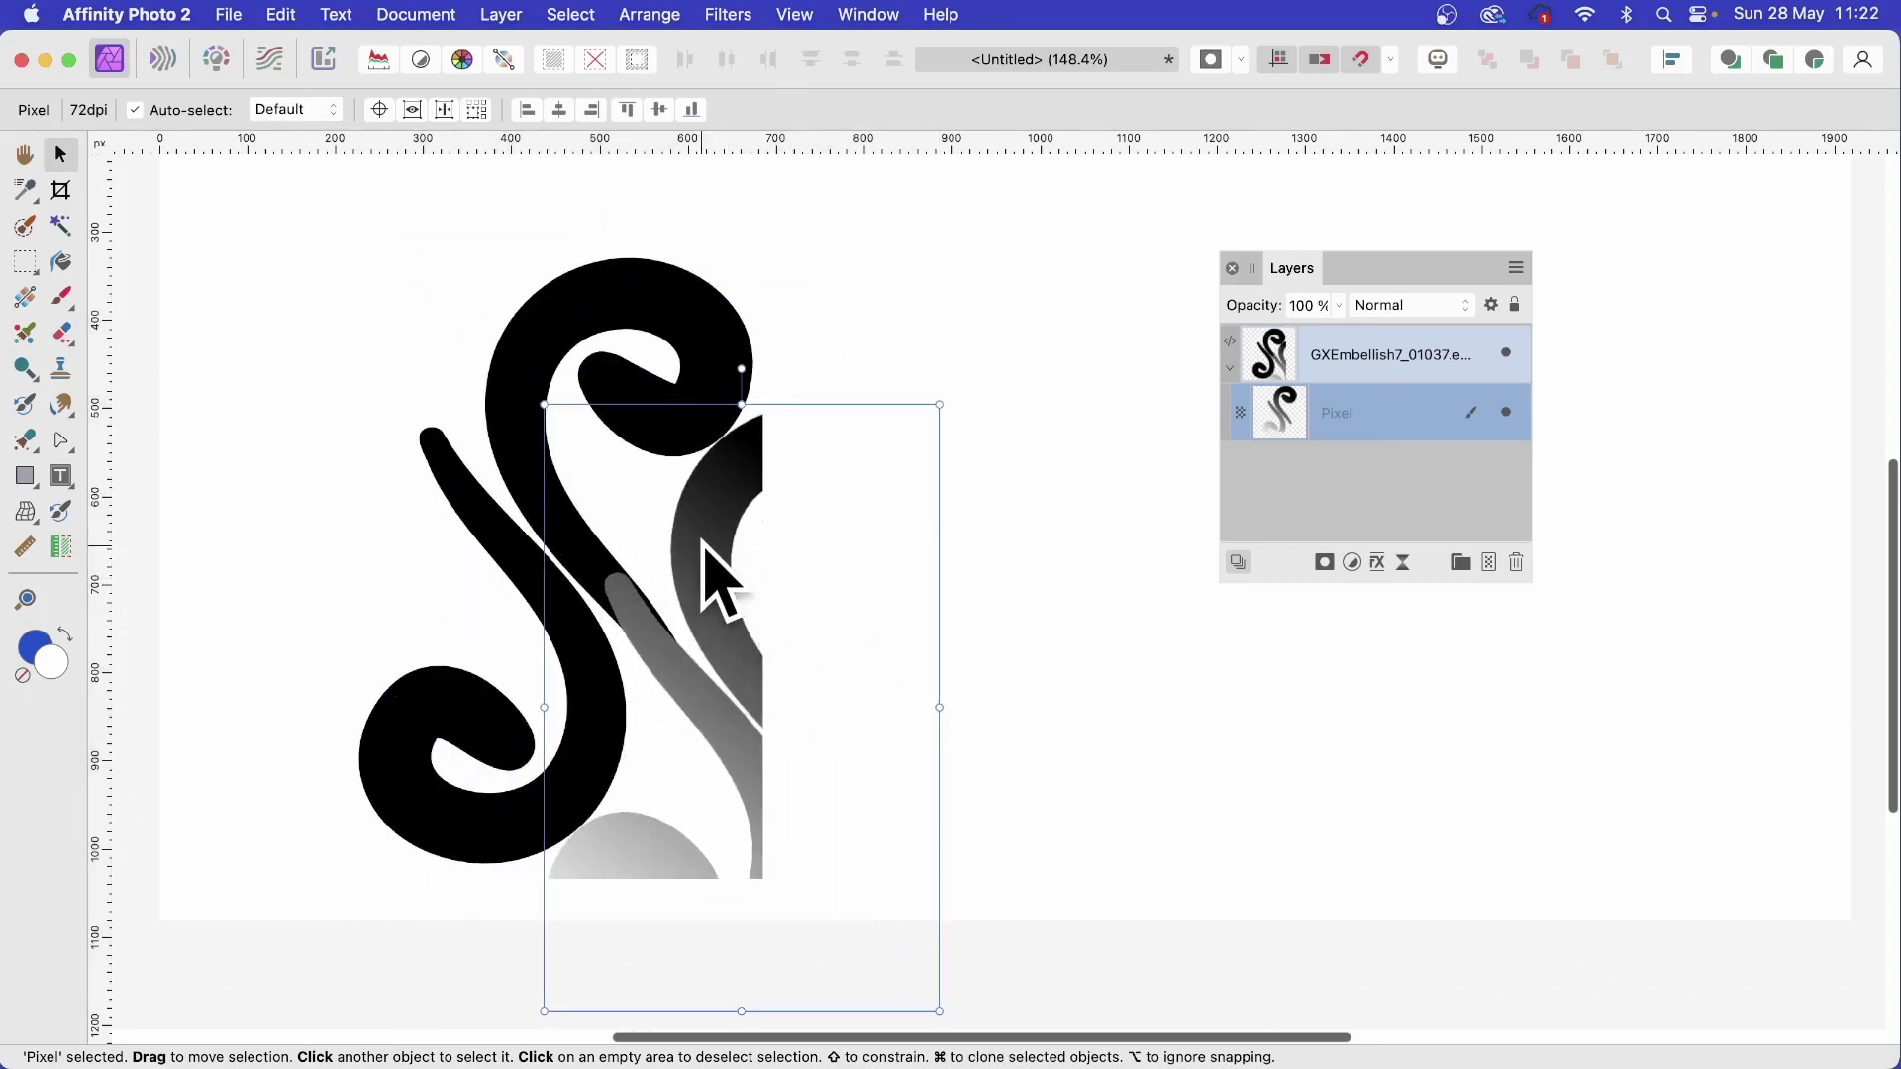
pyautogui.moveTo(709, 552); pyautogui.dragTo(549, 386)
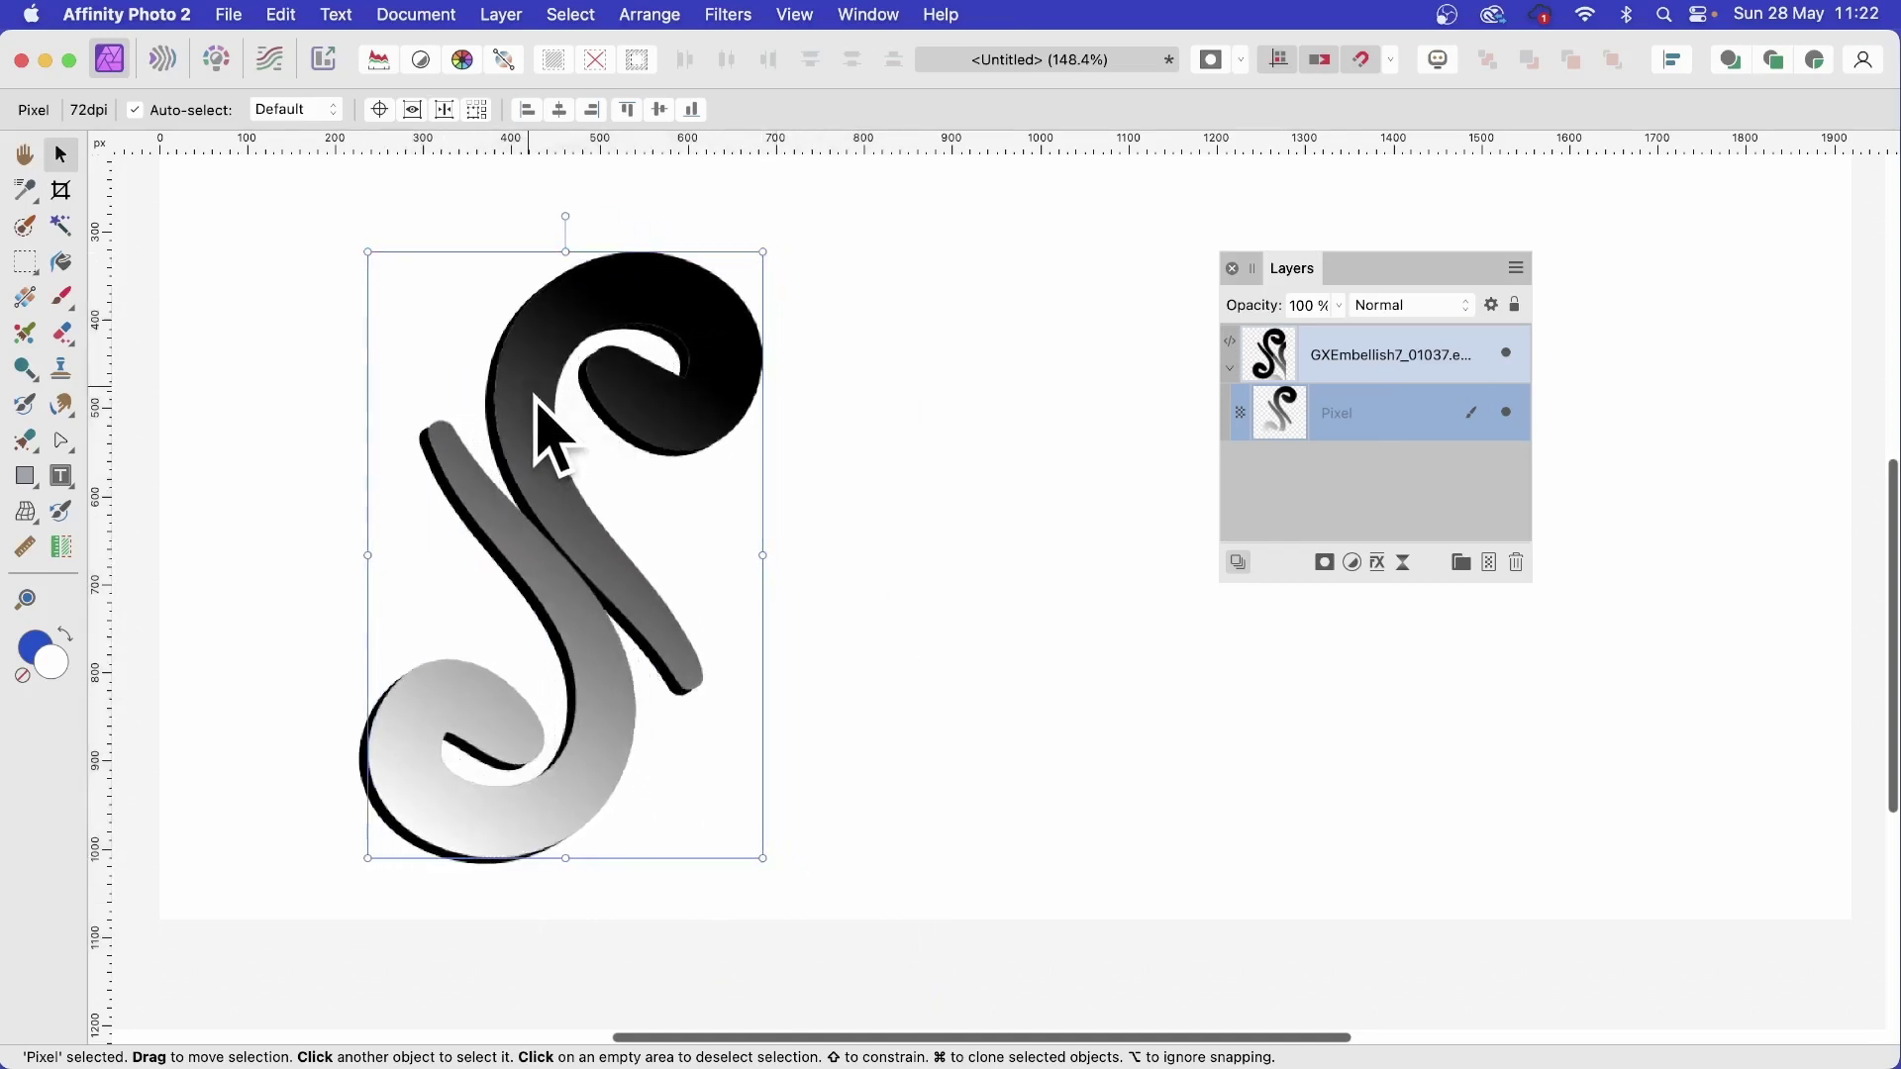
pyautogui.moveTo(752, 848); pyautogui.dragTo(628, 722)
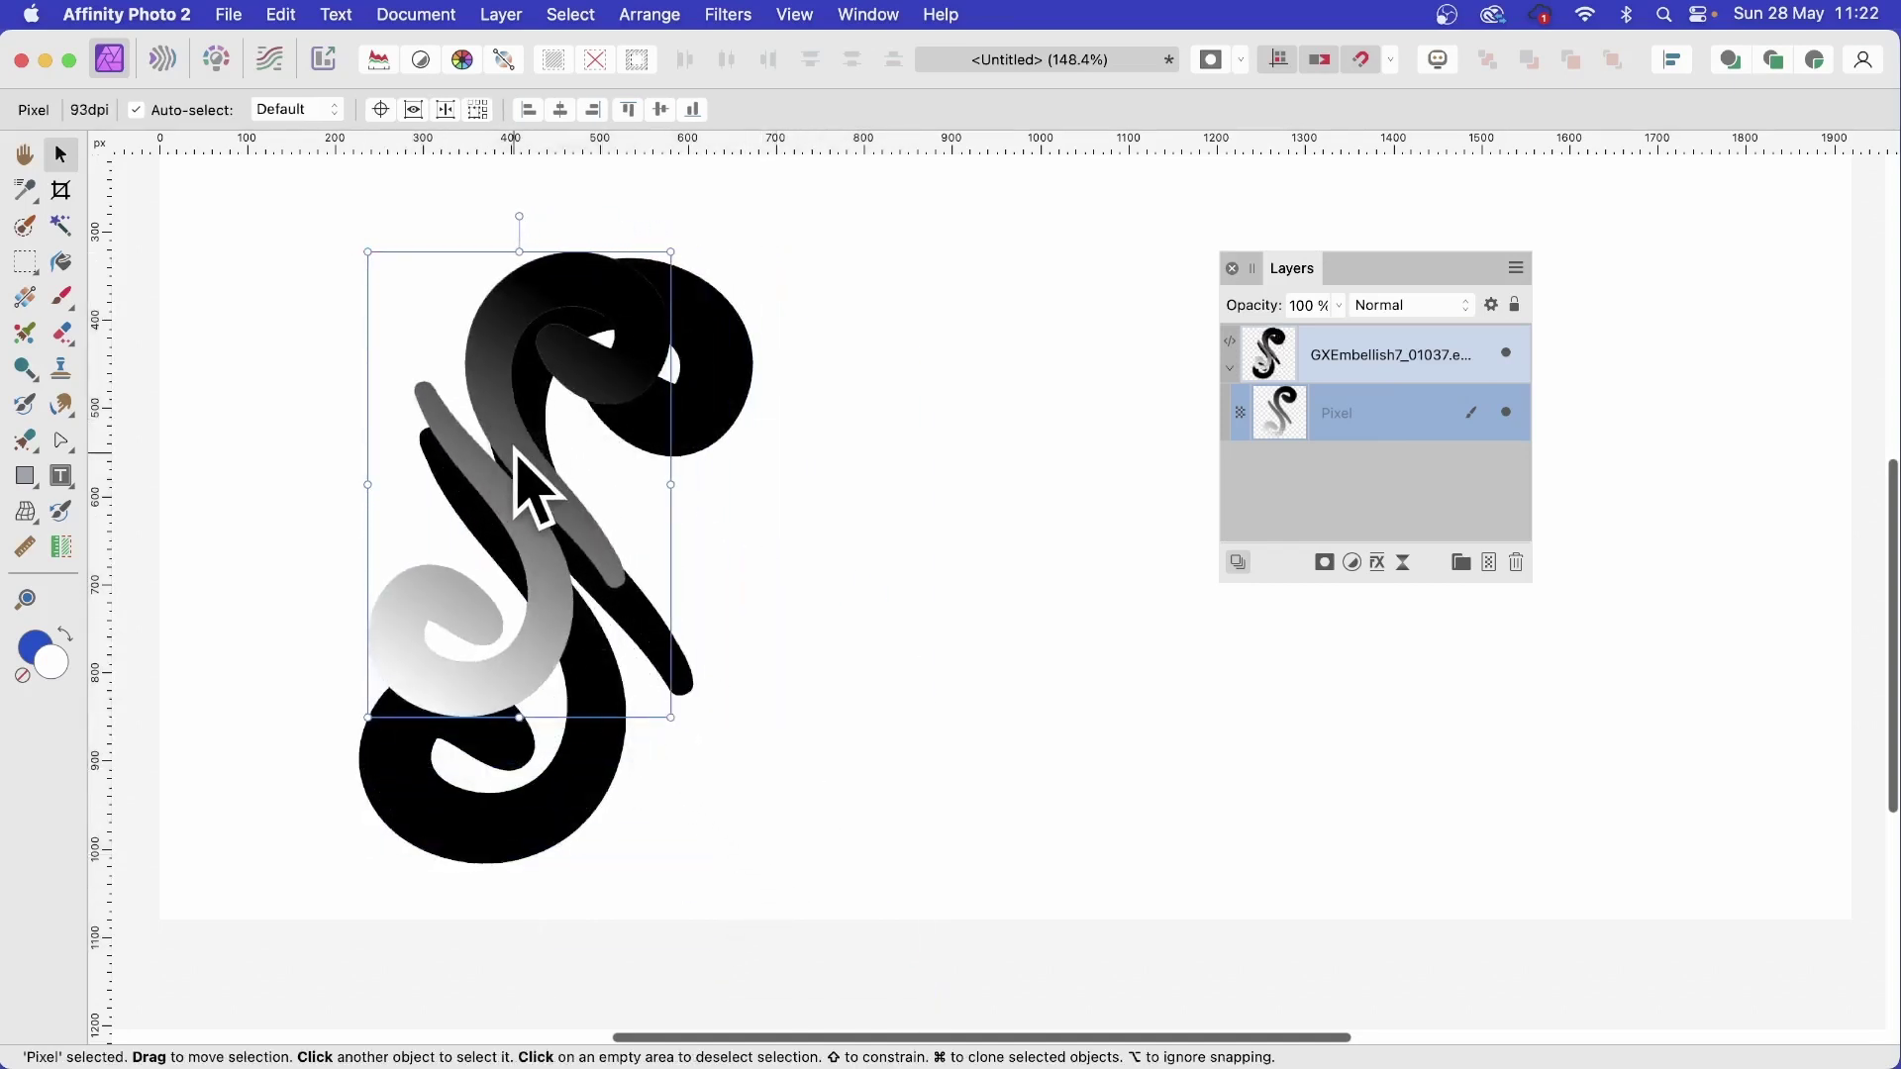
pyautogui.moveTo(530, 488); pyautogui.dragTo(556, 562)
# - Soften the gradient copy with a Gaussian blur of a few pixels
pyautogui.click(715, 15)
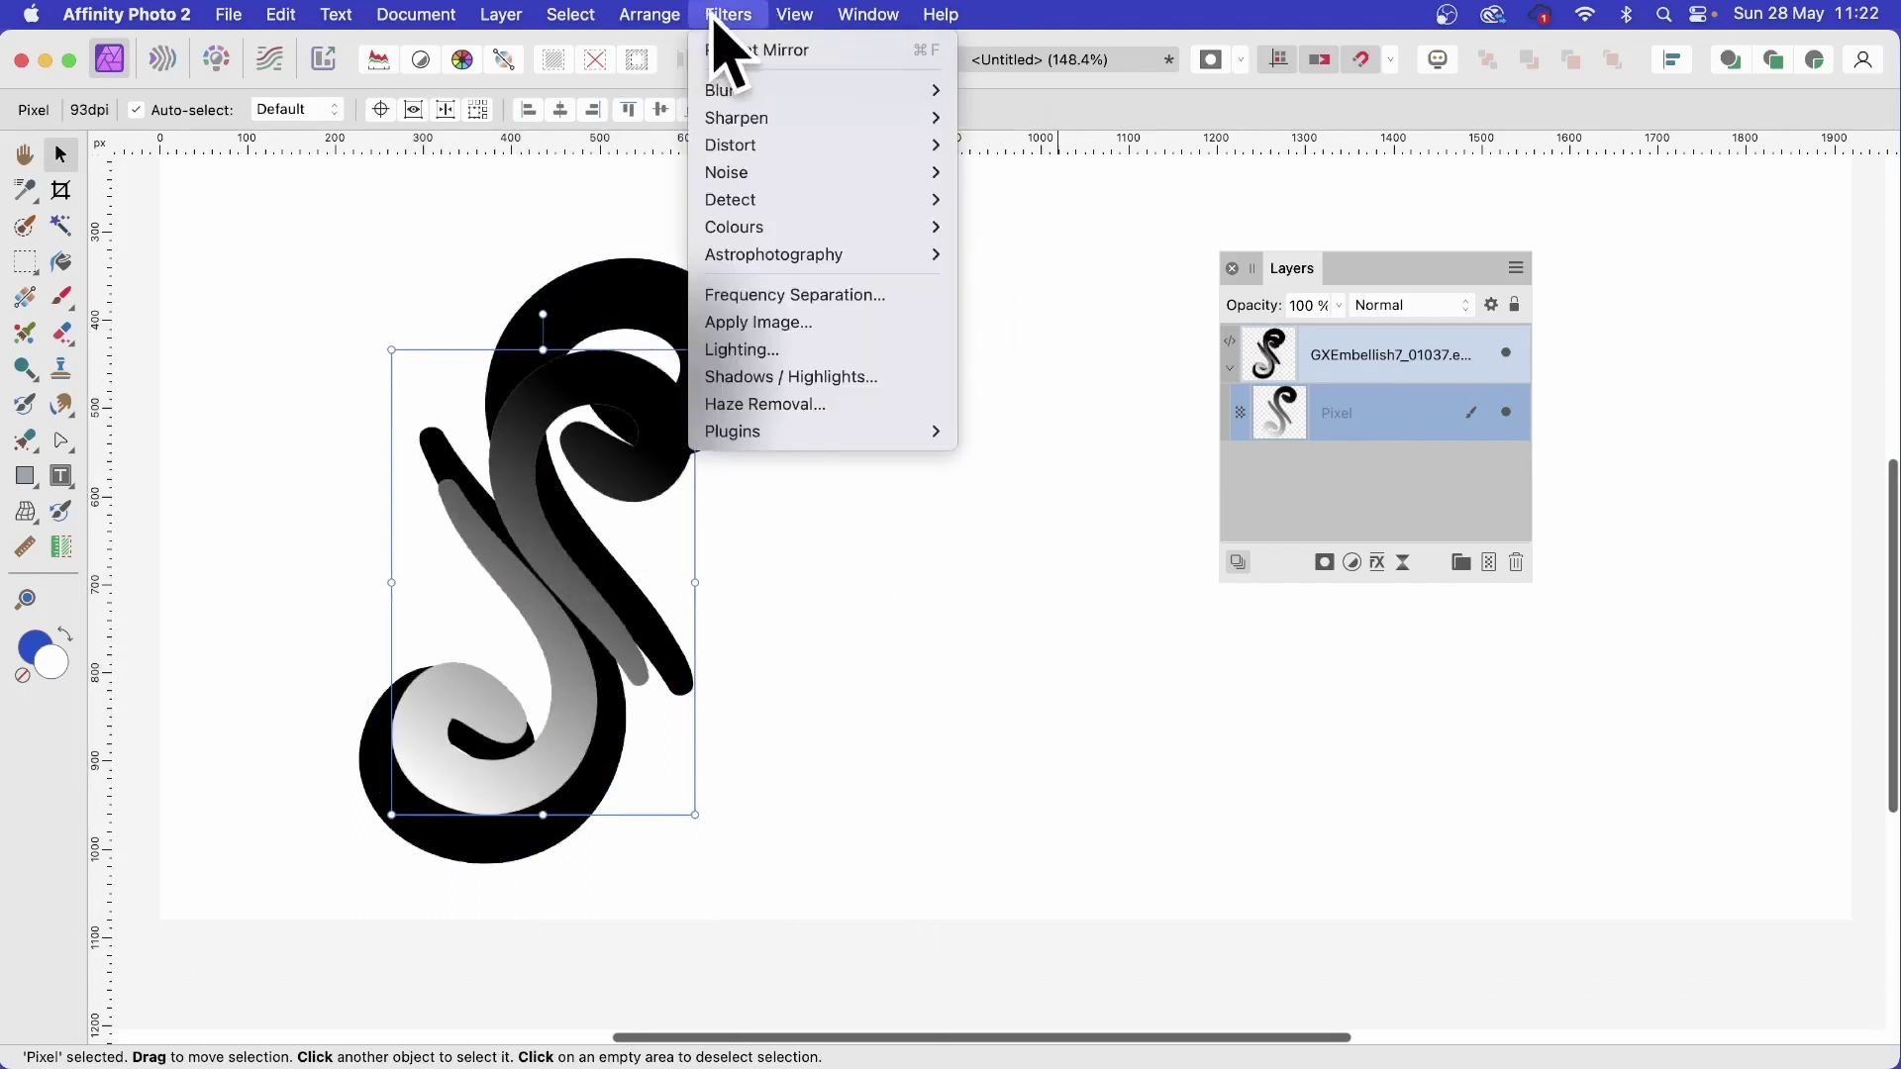
pyautogui.moveTo(807, 94)
pyautogui.click(1106, 120)
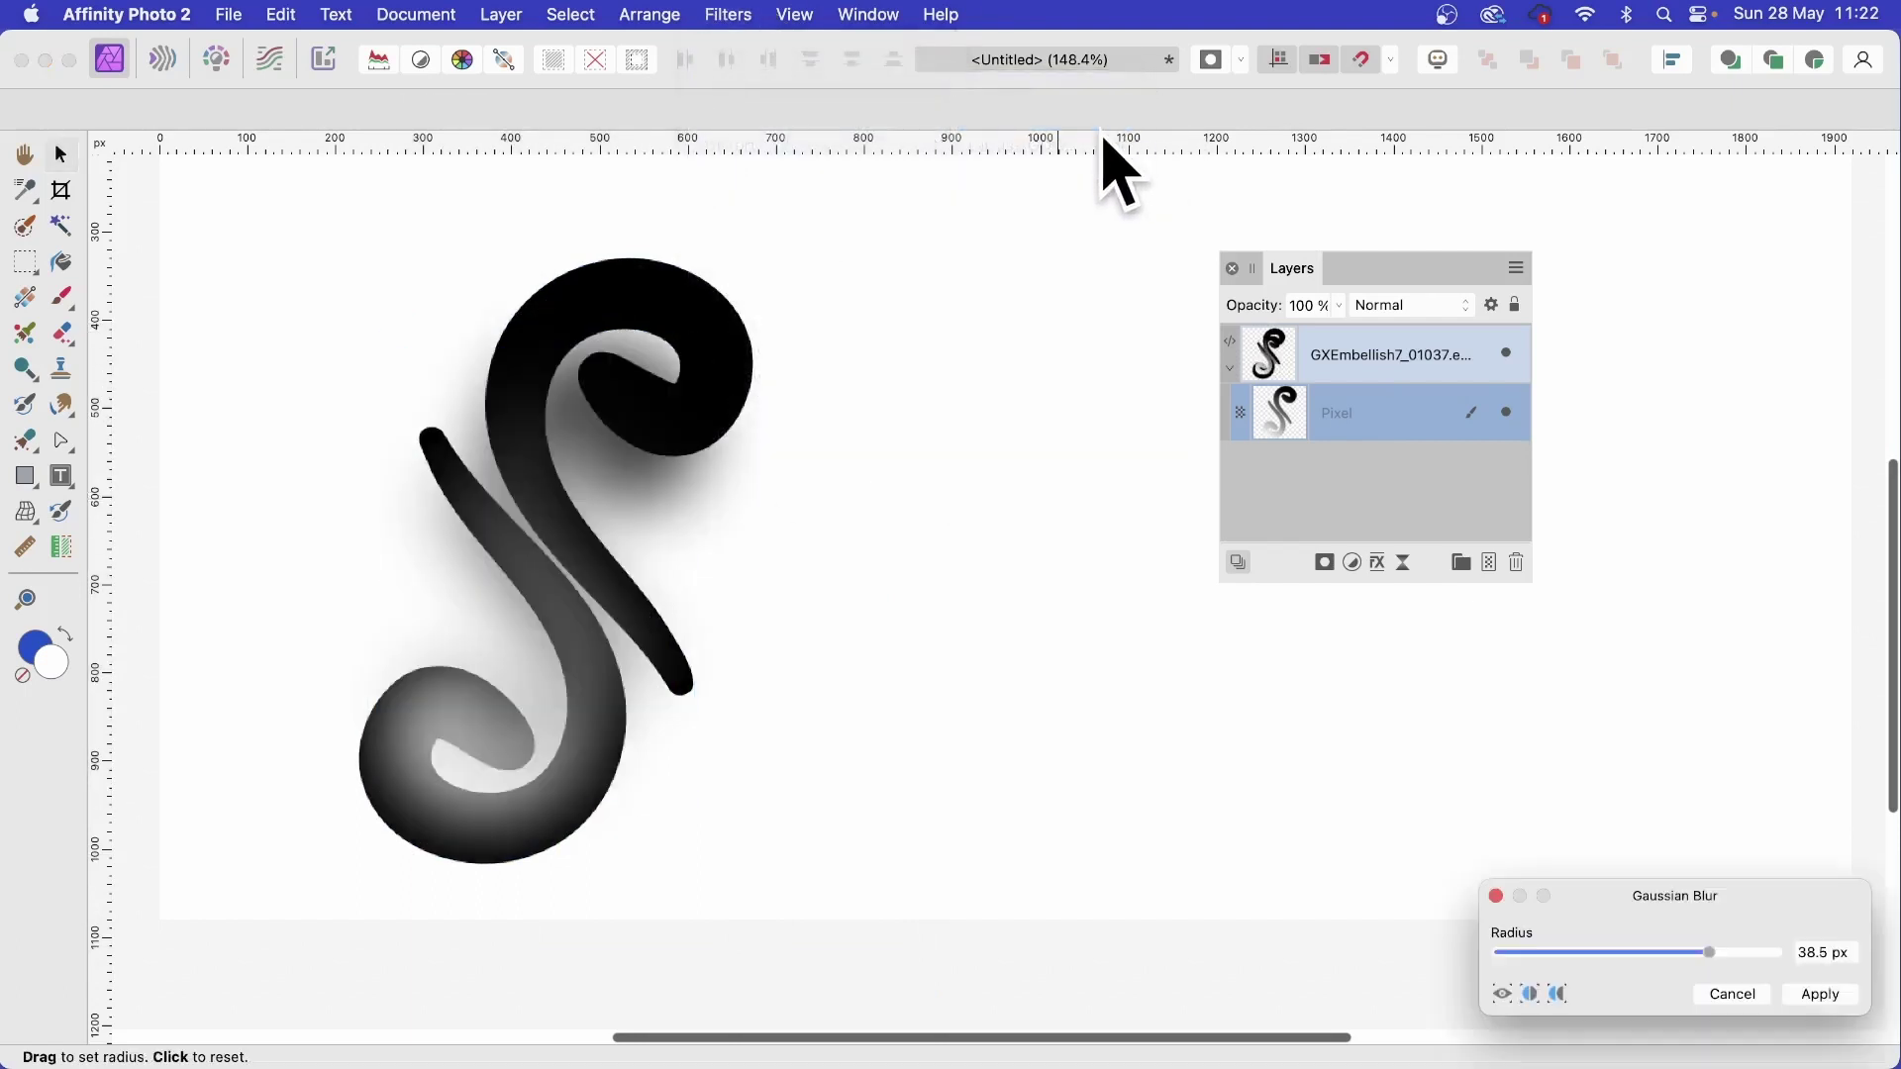
pyautogui.moveTo(1658, 951); pyautogui.dragTo(943, 510)
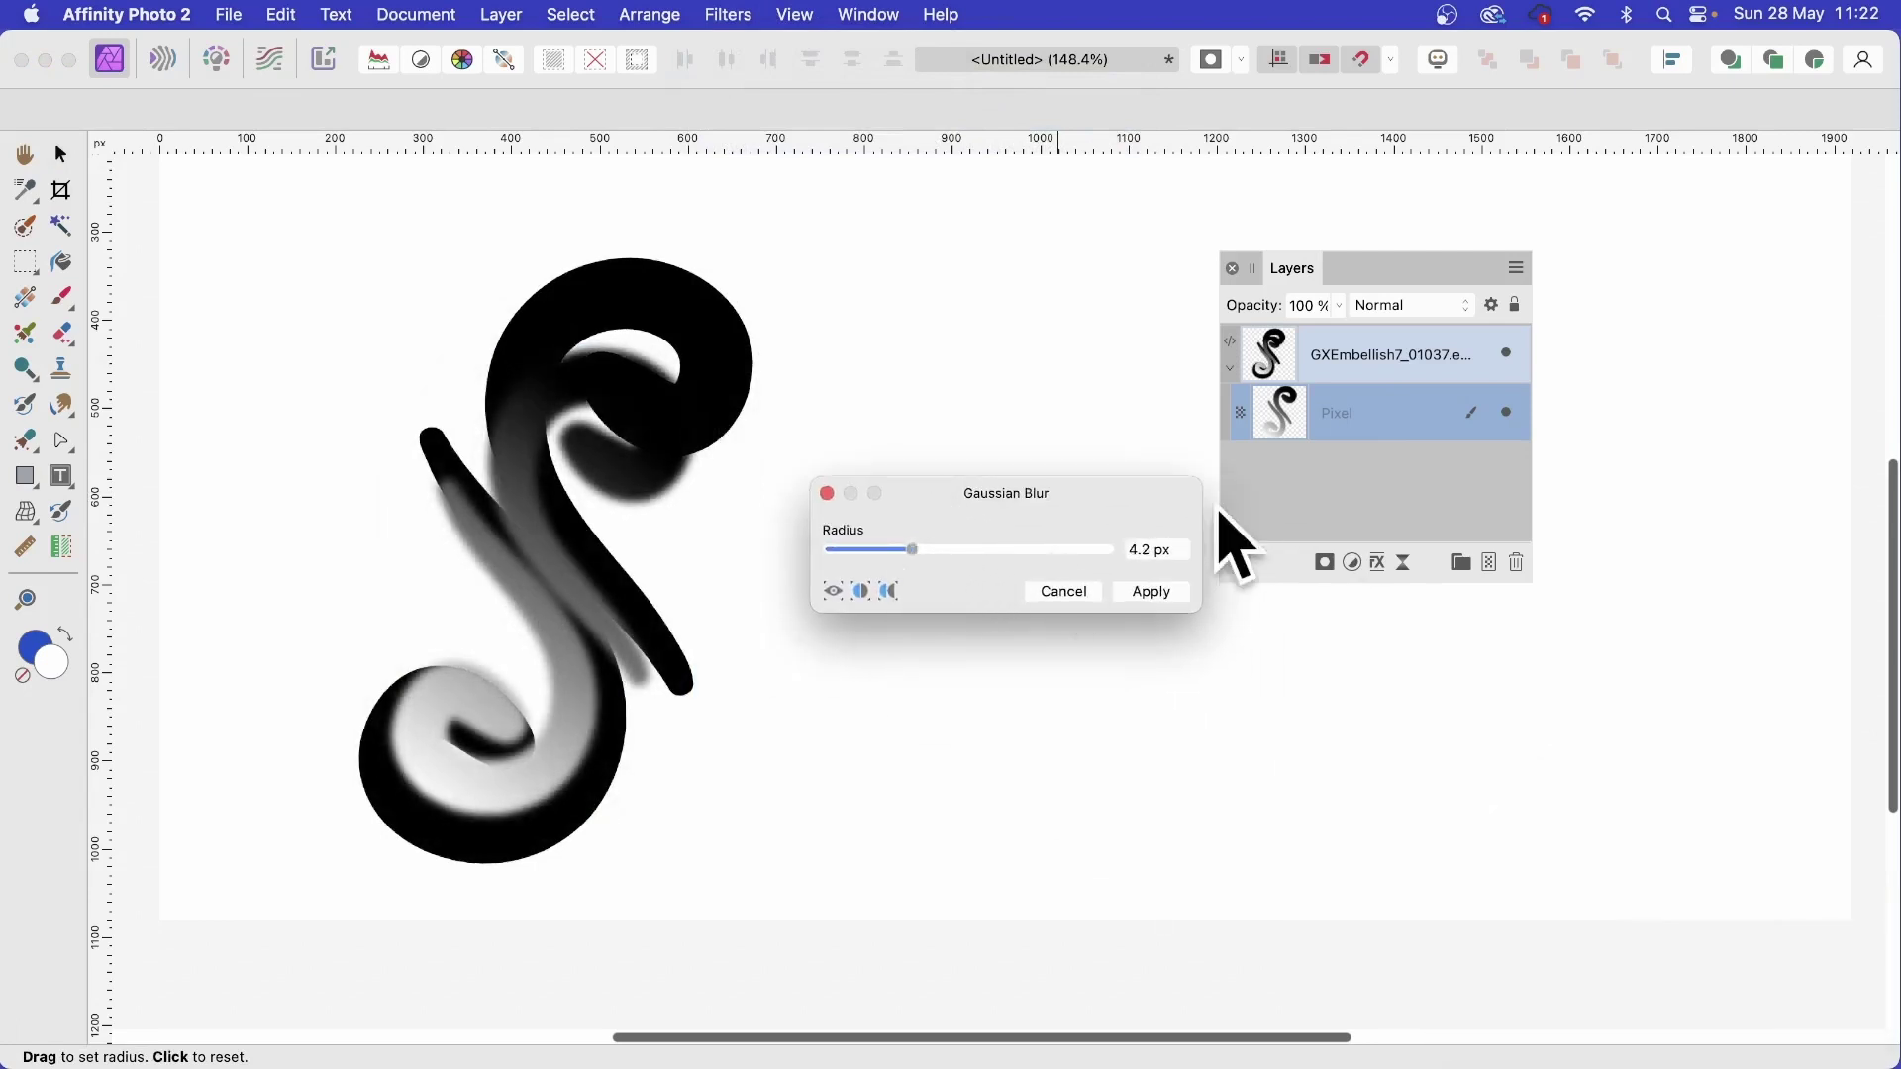
pyautogui.click(1156, 593)
# - Offset the black EPS swirl to the right of the blurred copy
pyautogui.click(1376, 357)
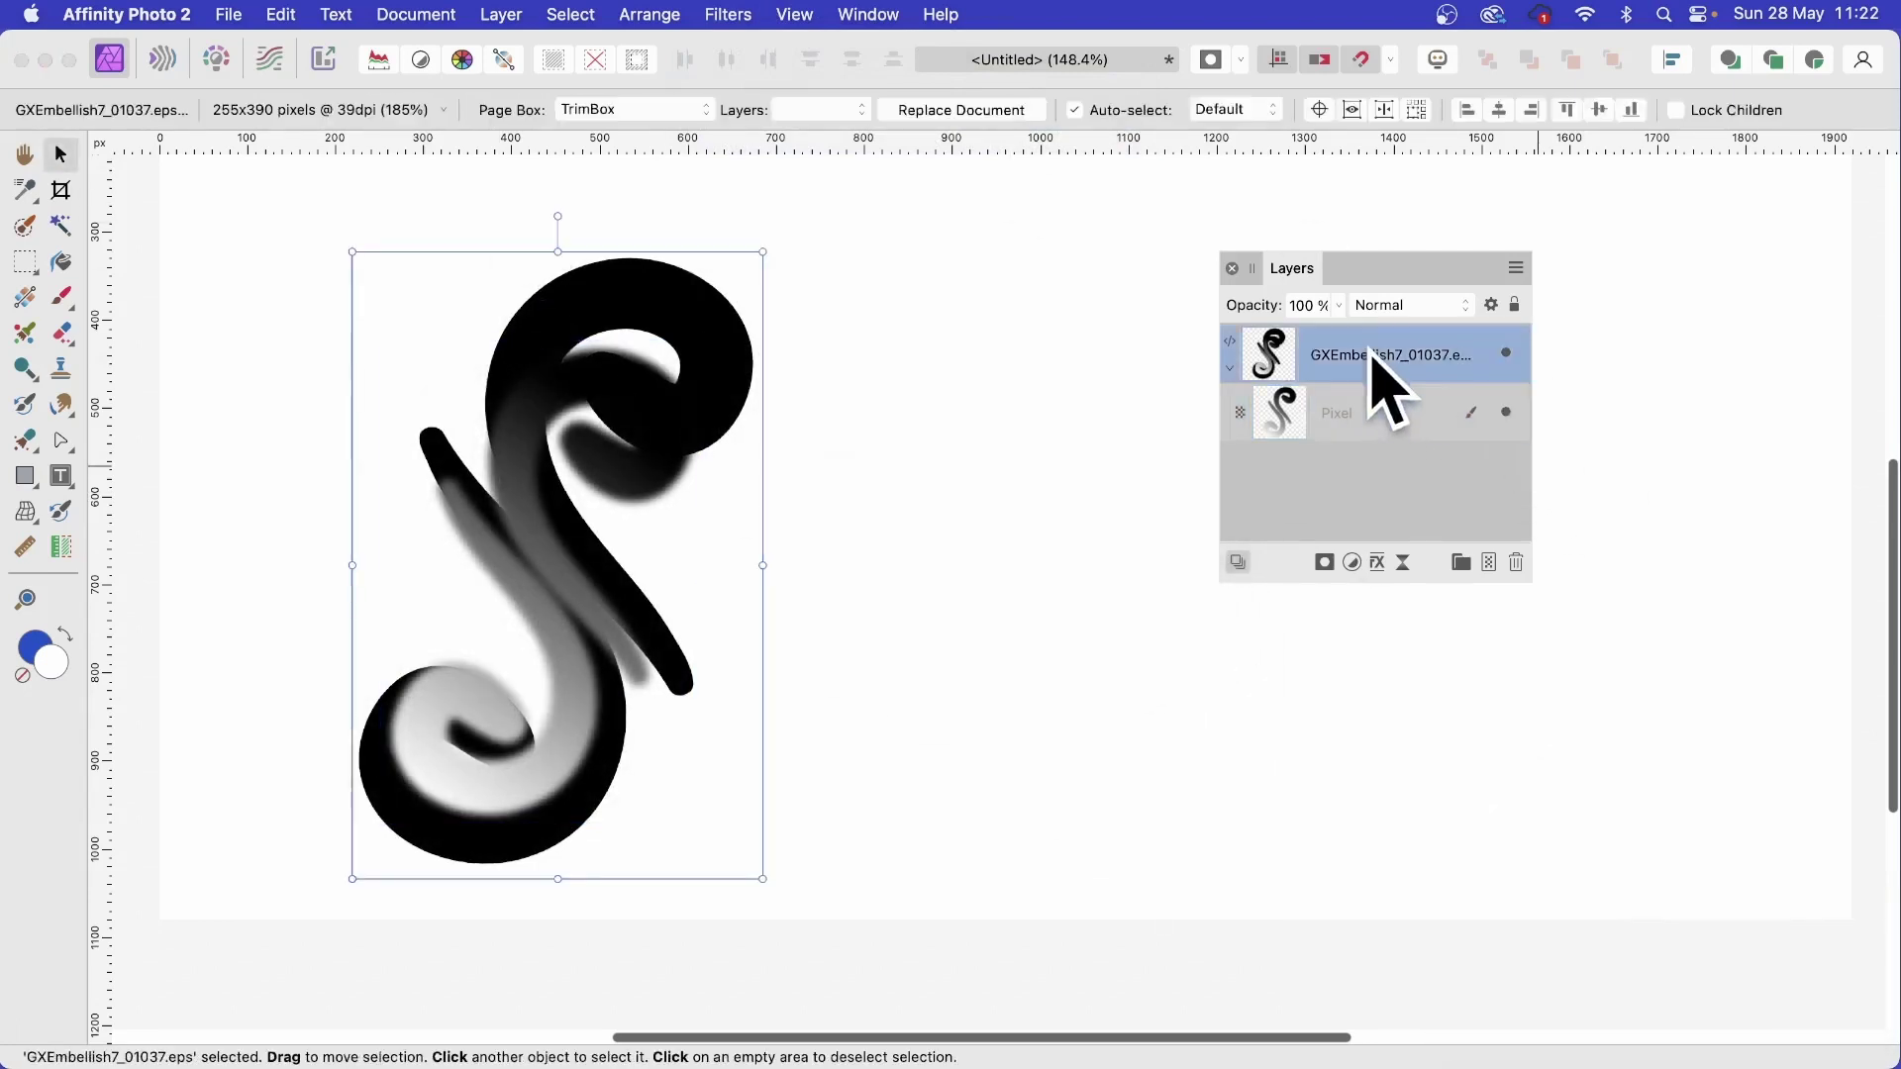
pyautogui.moveTo(601, 287); pyautogui.dragTo(502, 301)
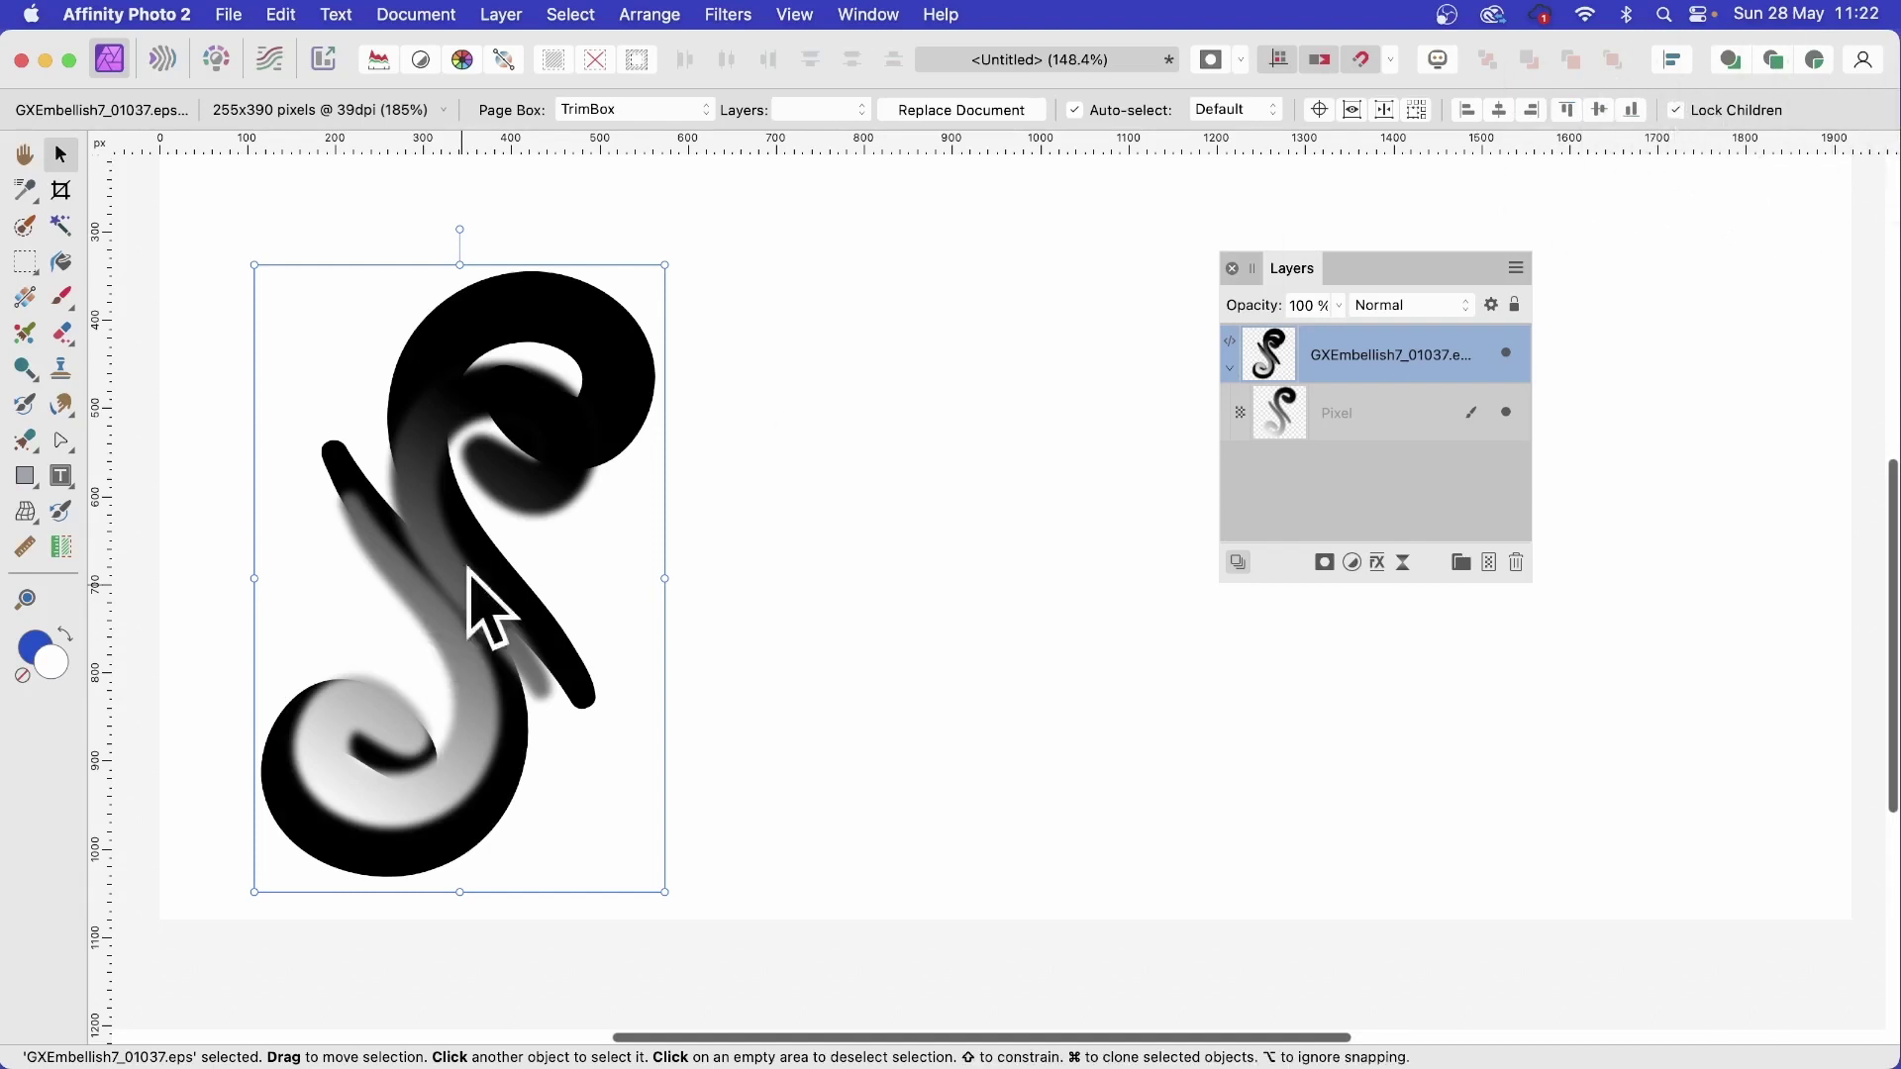
pyautogui.moveTo(532, 323); pyautogui.dragTo(460, 274)
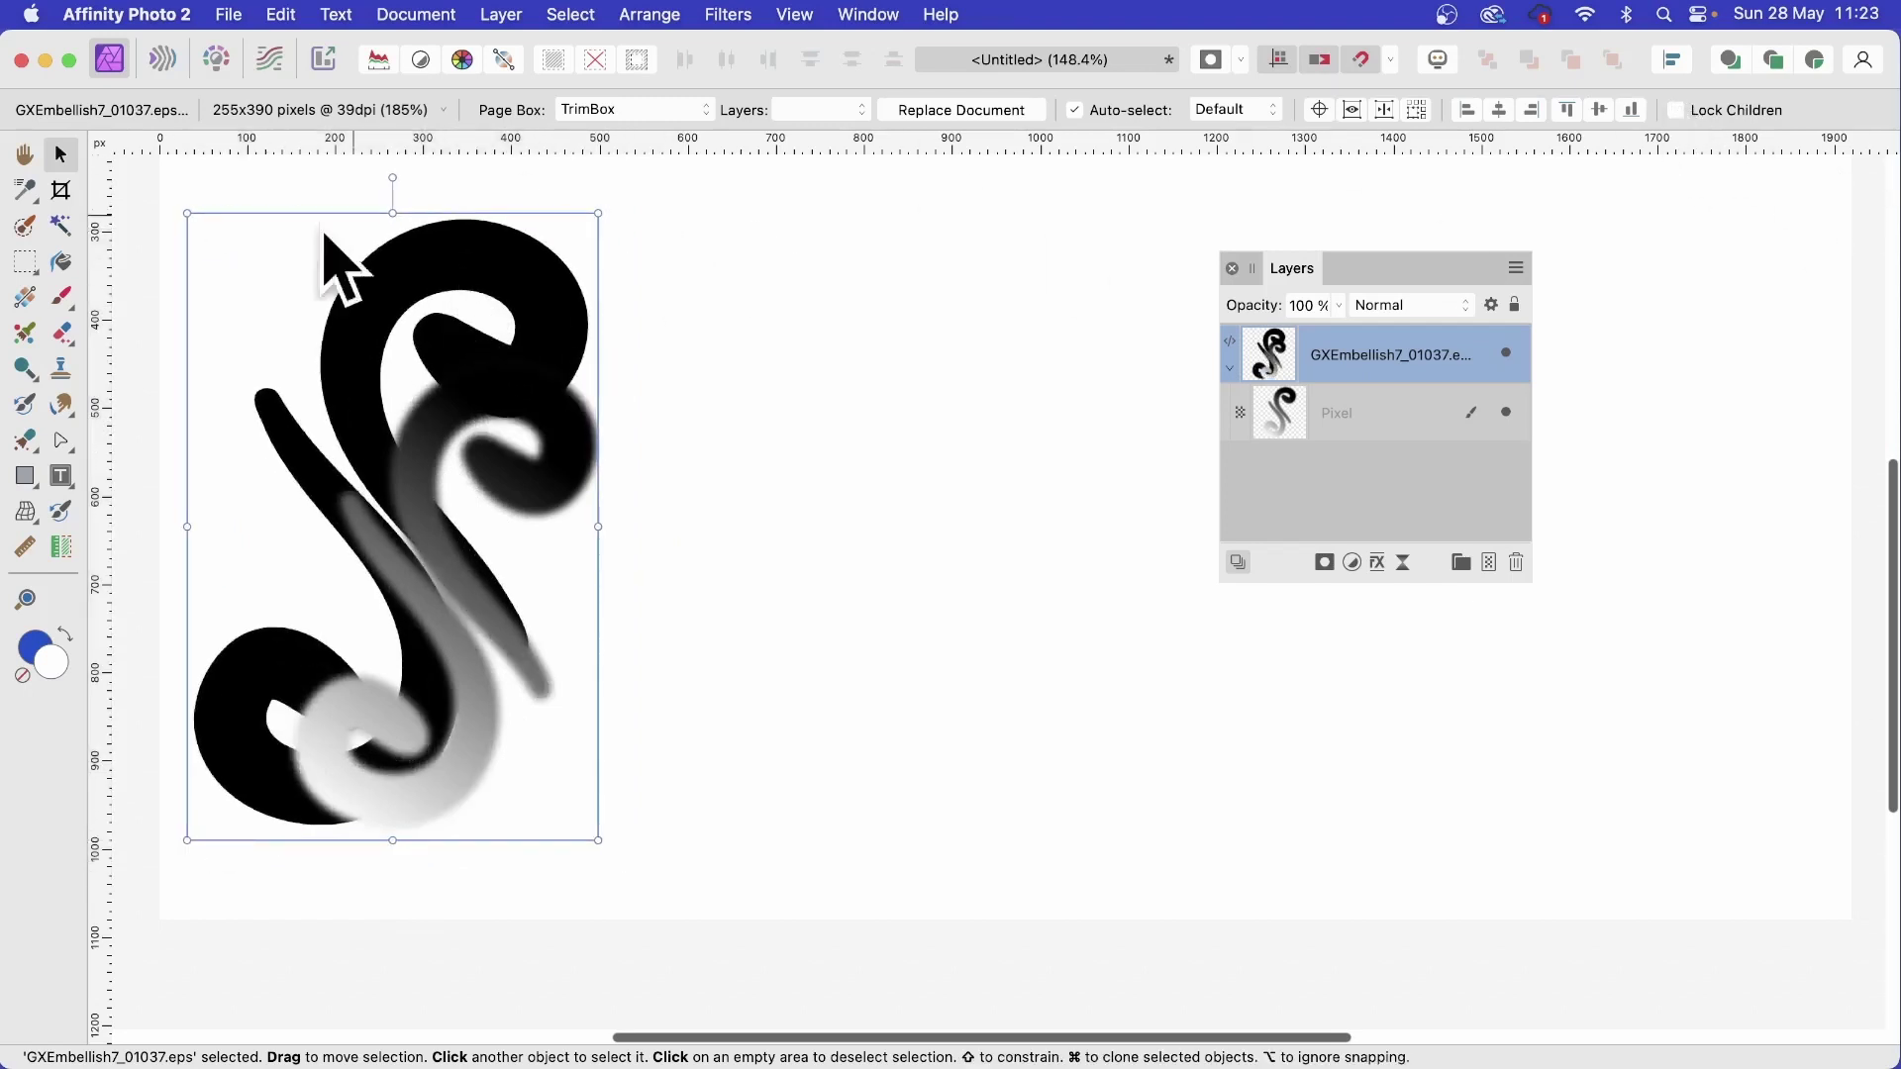
pyautogui.moveTo(422, 271); pyautogui.dragTo(701, 269)
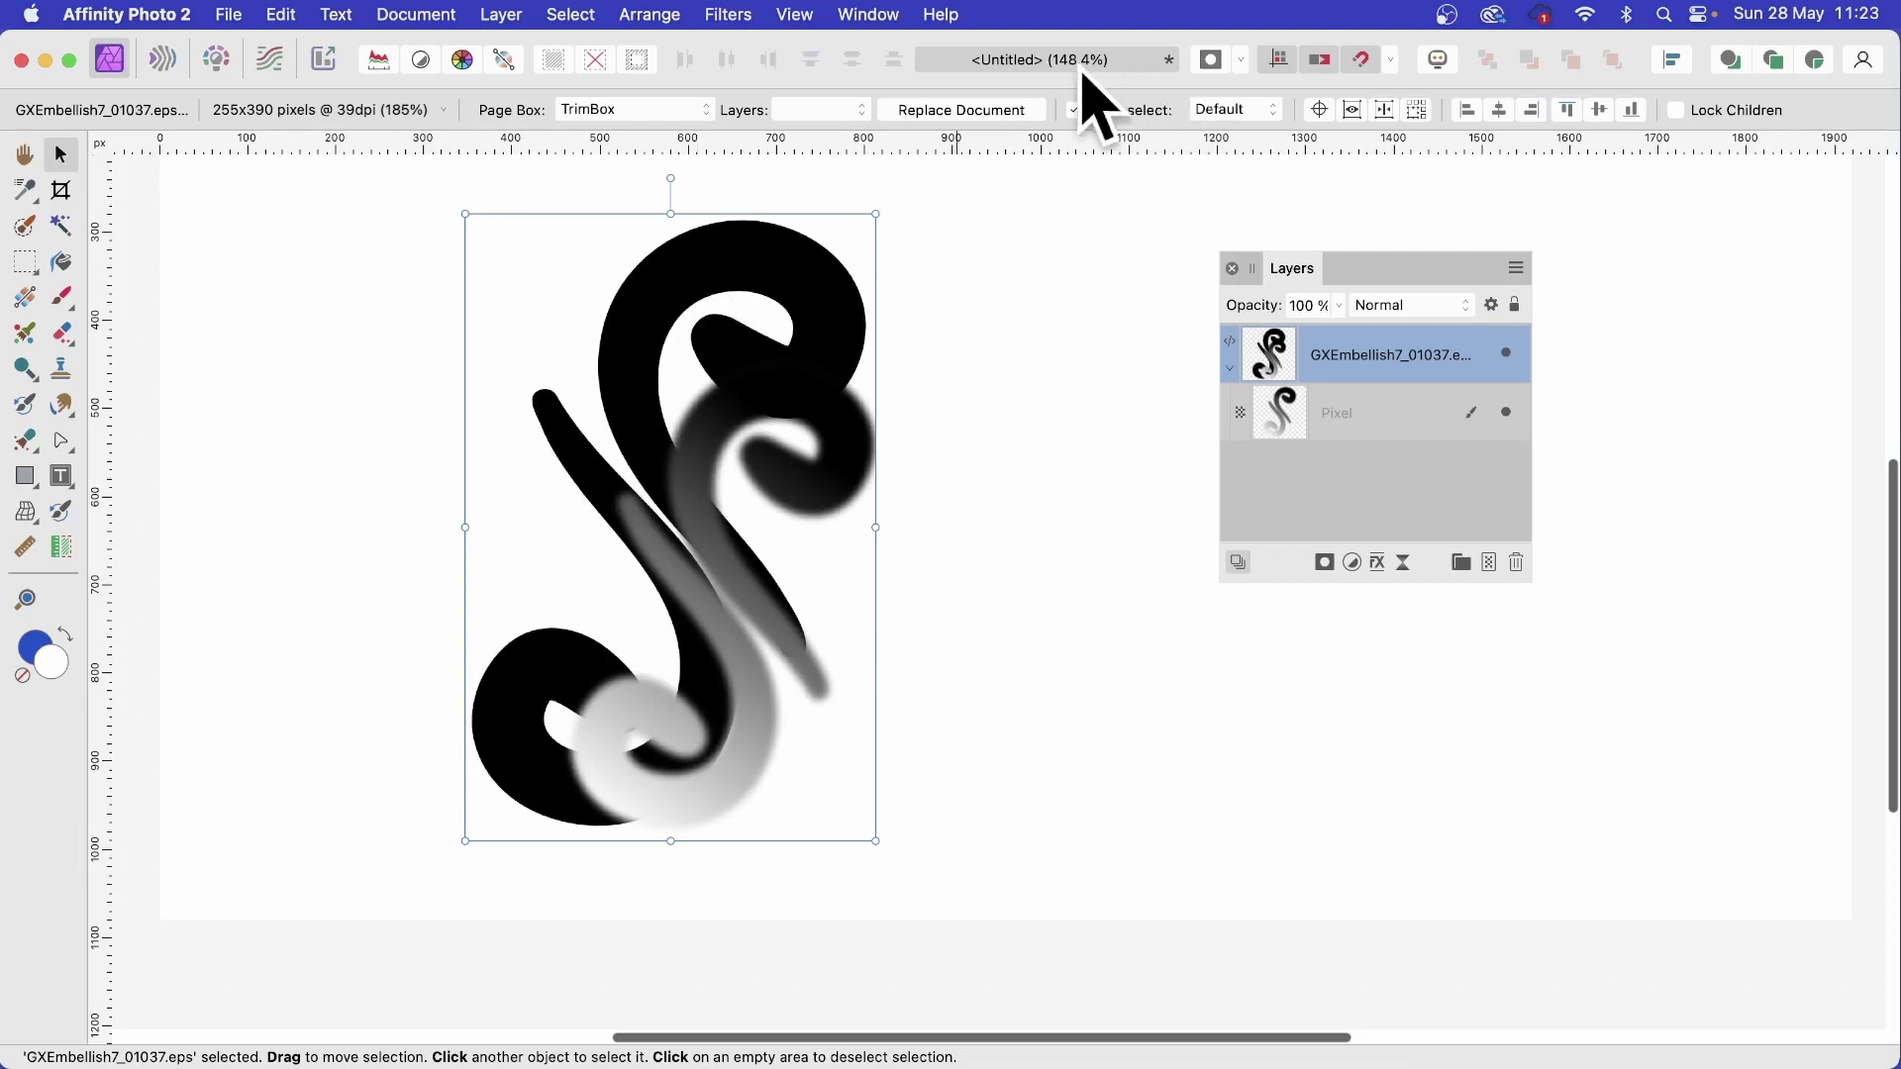
# - Show the Brushes panel docked beside Layers and browse its options menu
pyautogui.click(881, 18)
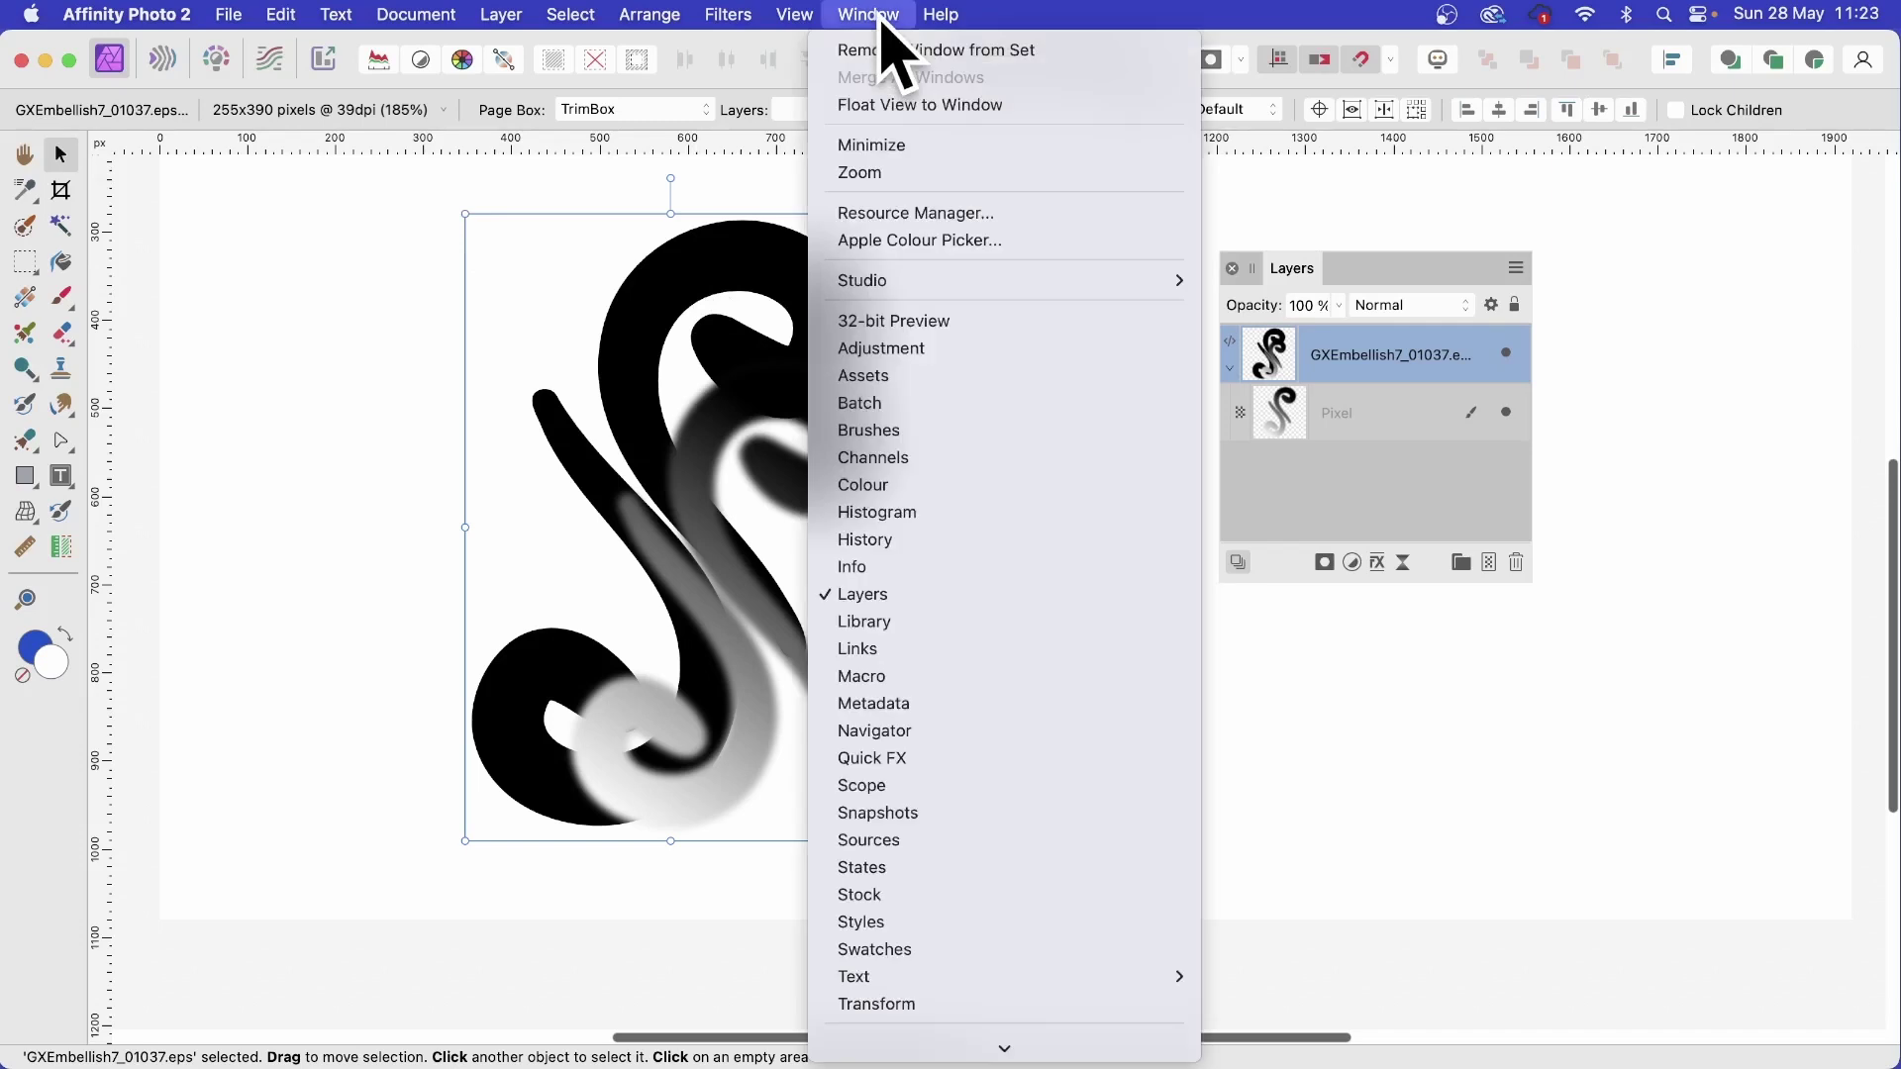
pyautogui.click(871, 431)
pyautogui.moveTo(1465, 458)
pyautogui.mouseDown()
pyautogui.moveTo(782, 368)
pyautogui.moveTo(1031, 331)
pyautogui.mouseUp()
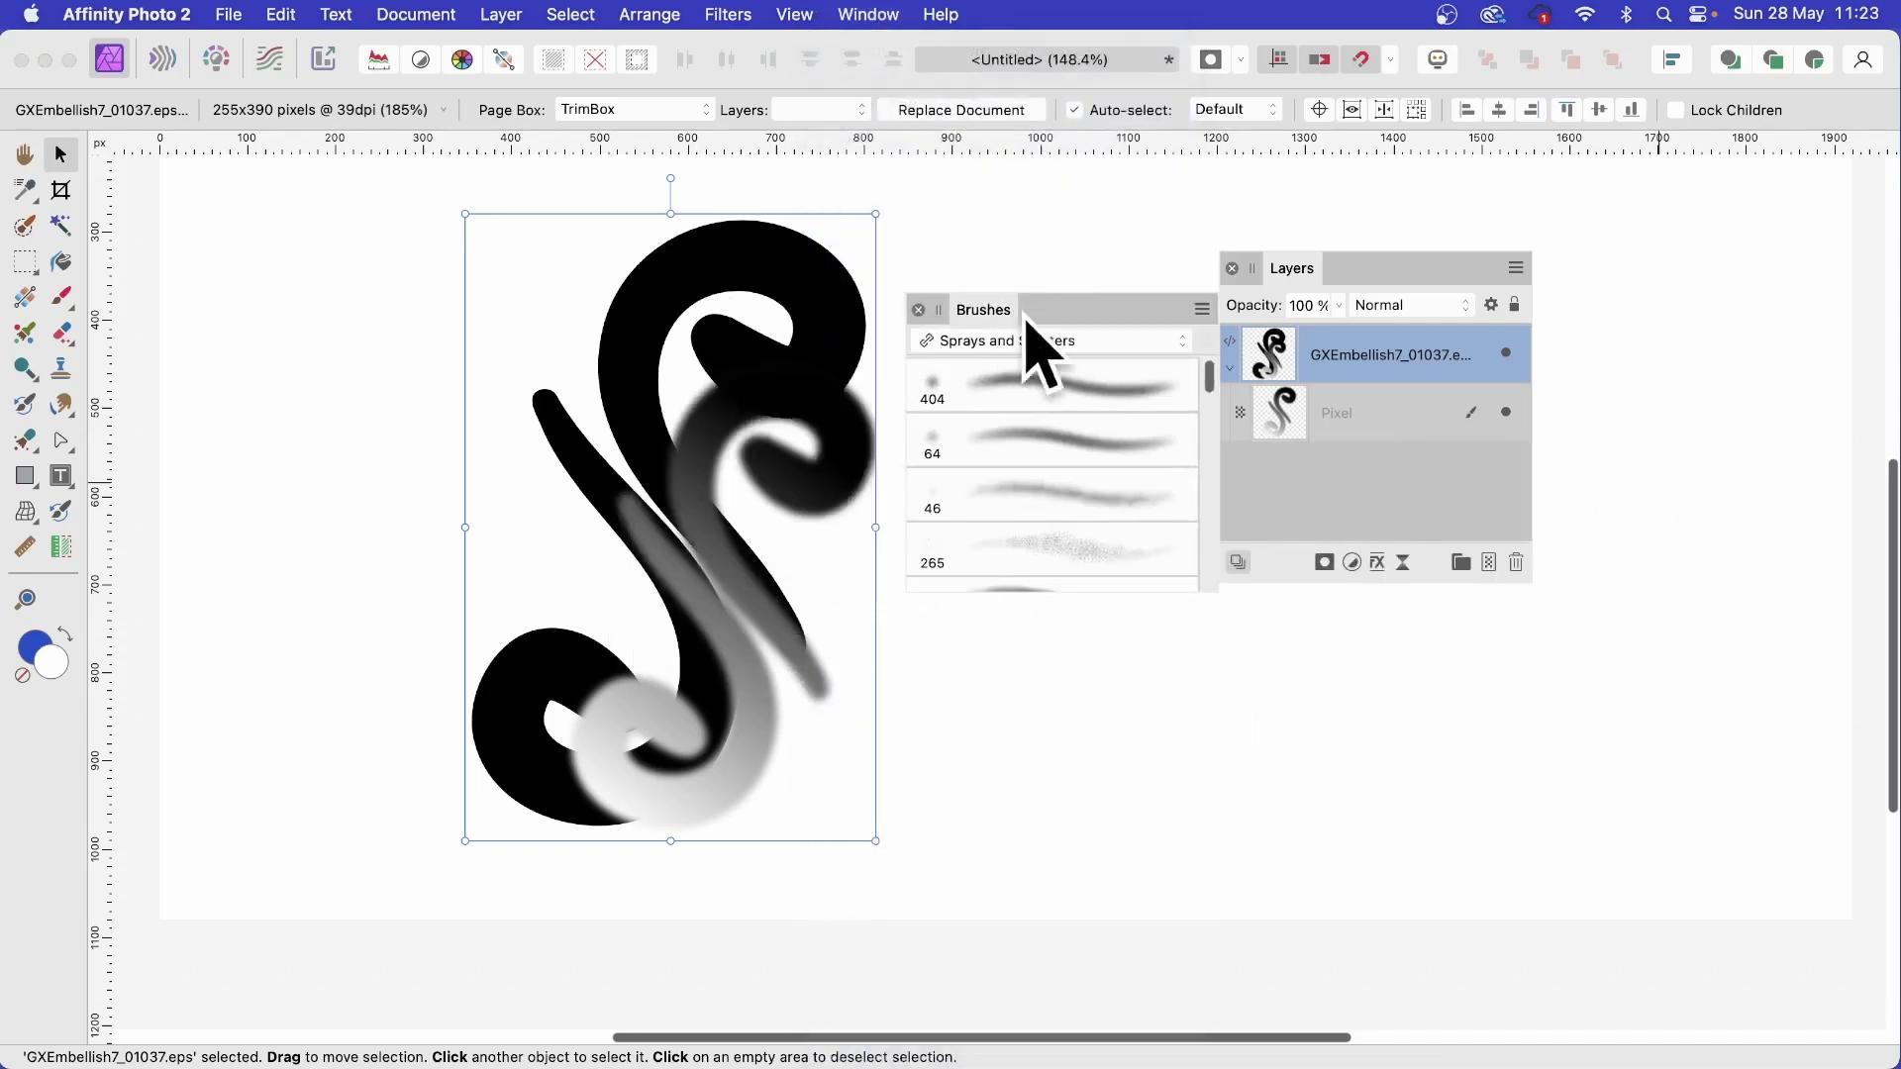
pyautogui.click(1202, 311)
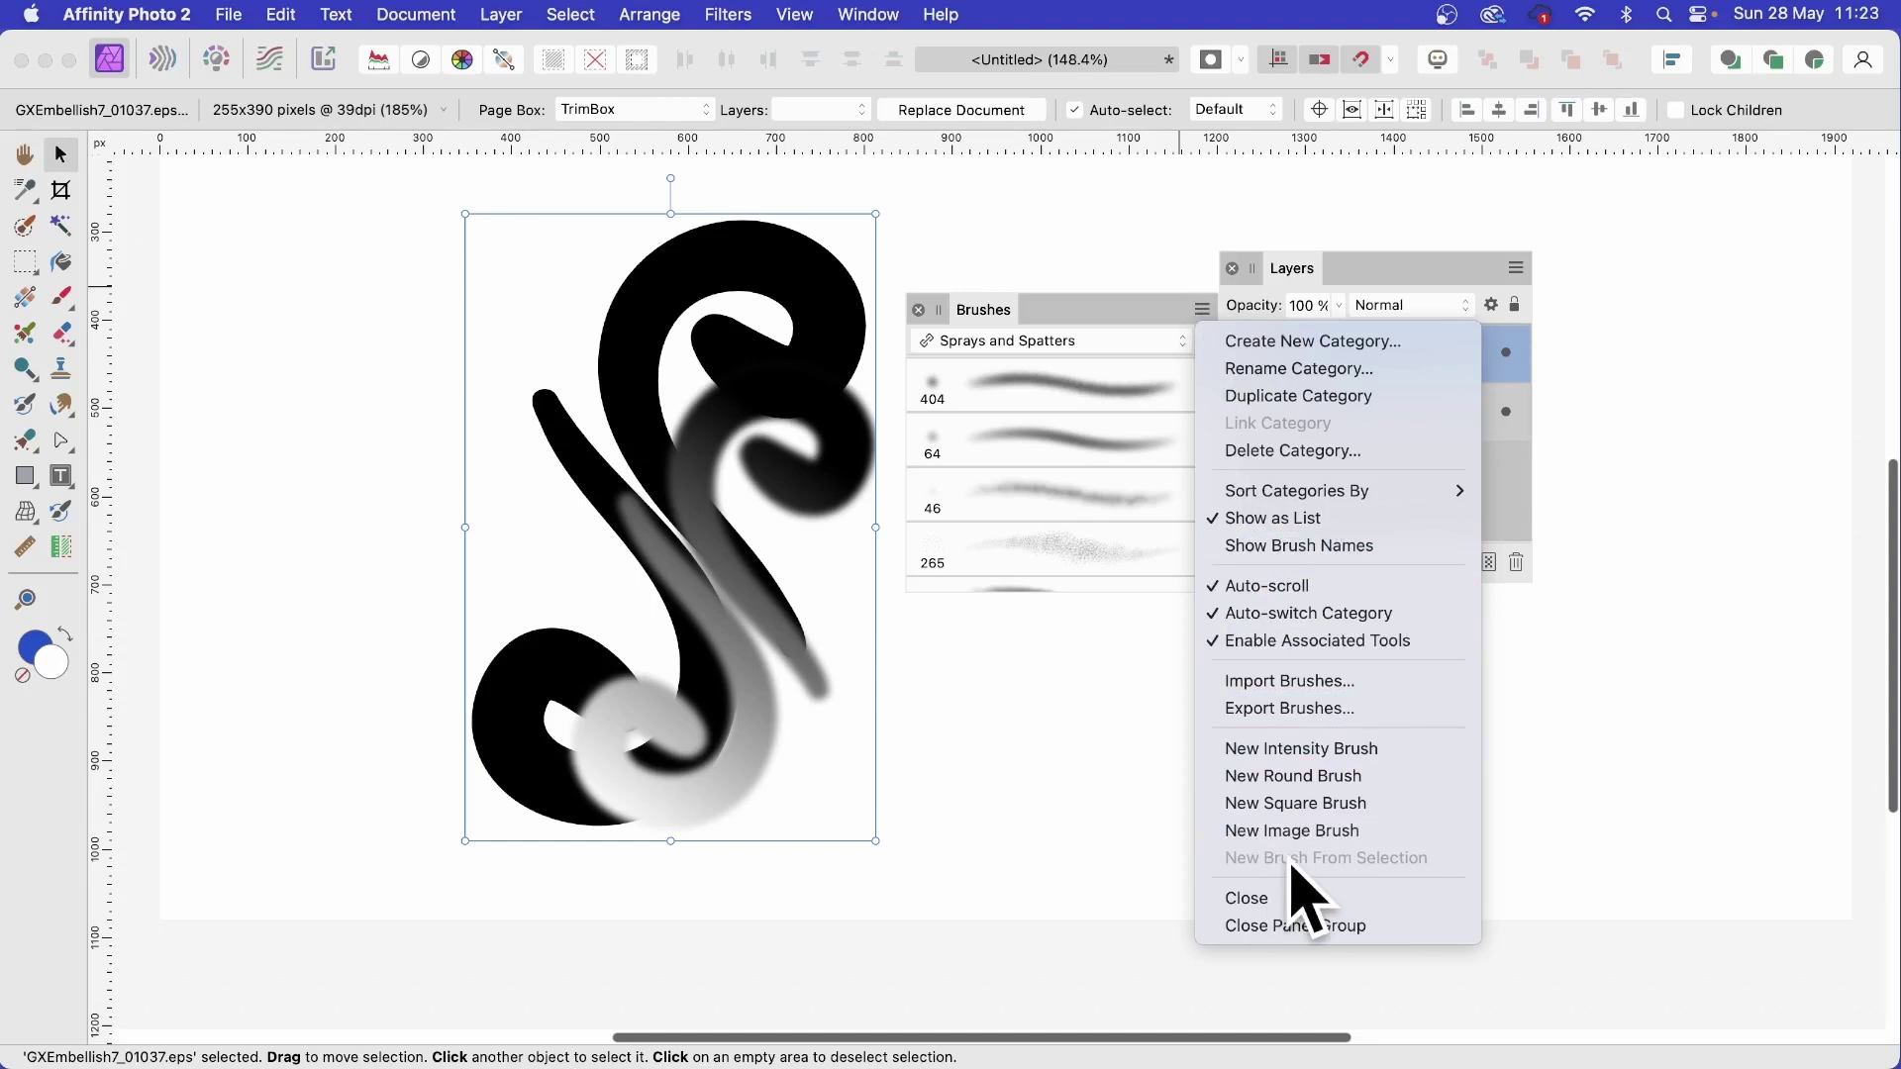
pyautogui.click(1002, 20)
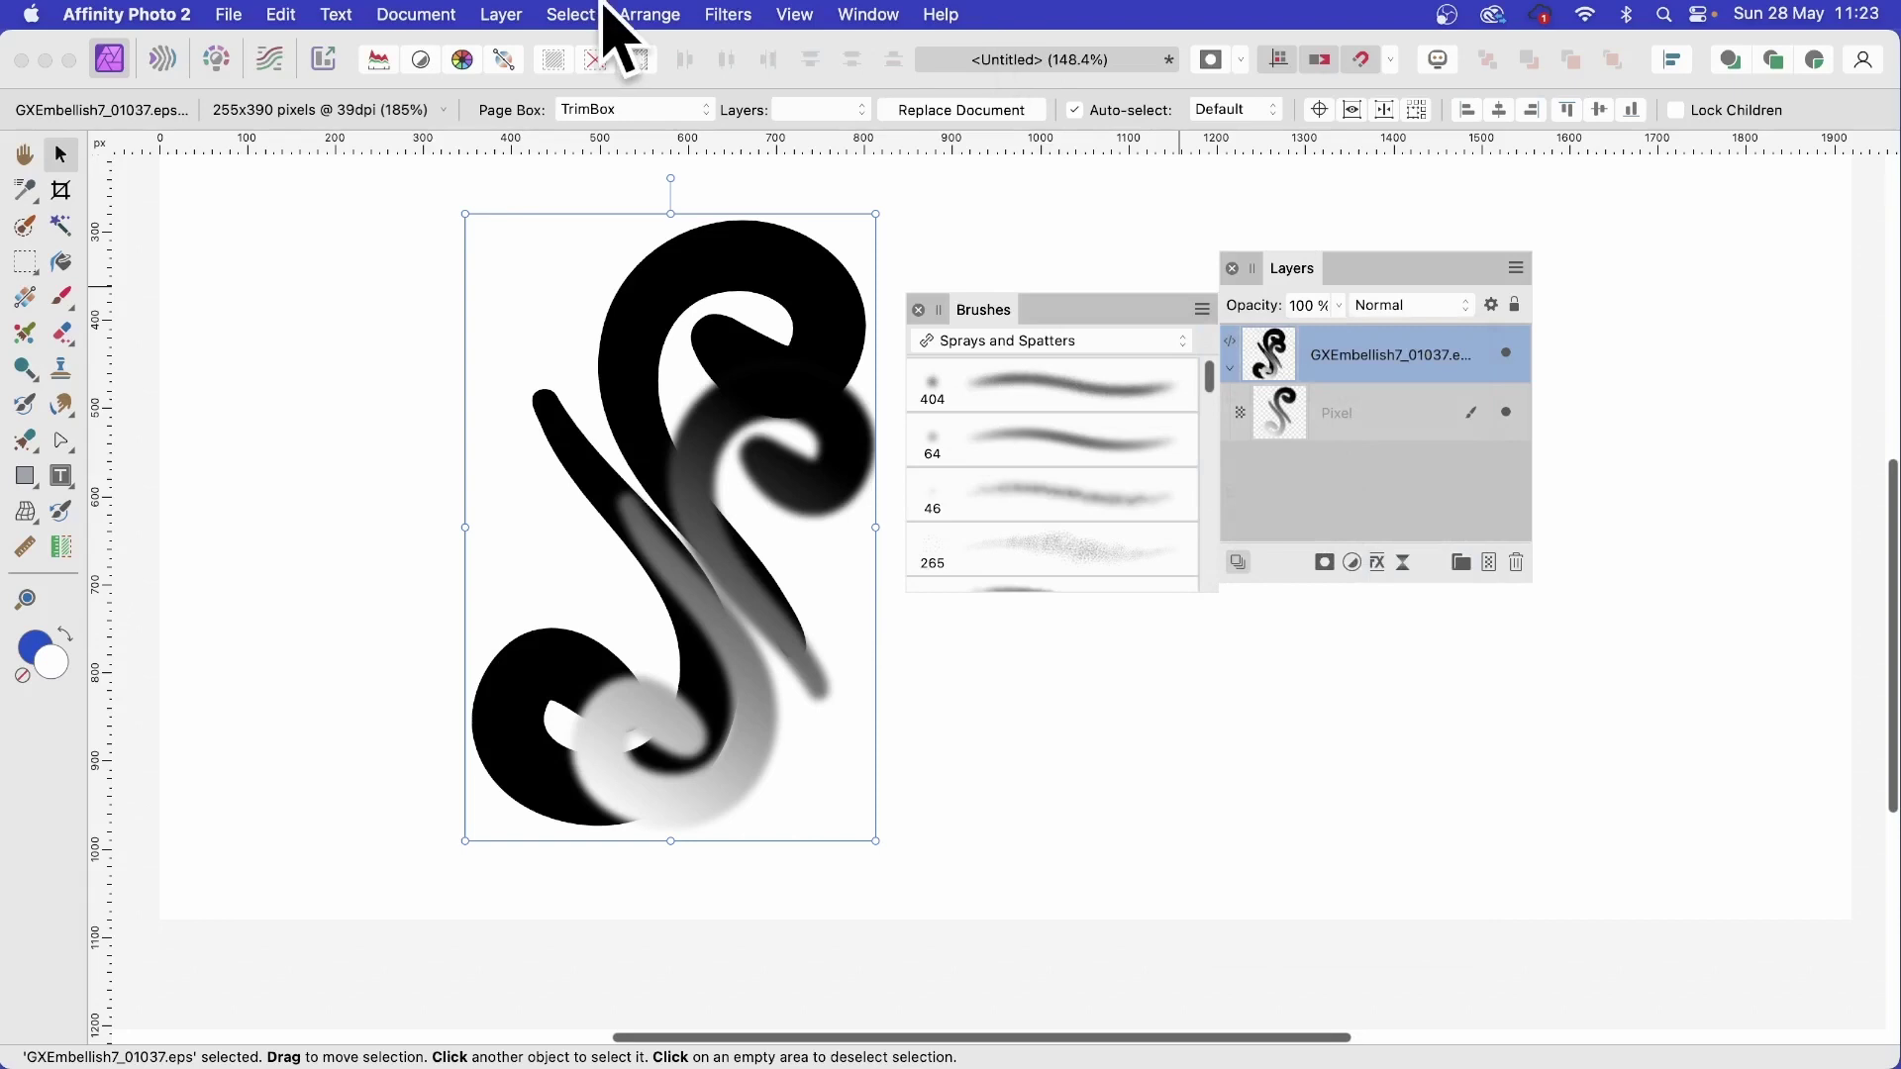
# - Select the swirl by its layer intensity
pyautogui.click(584, 10)
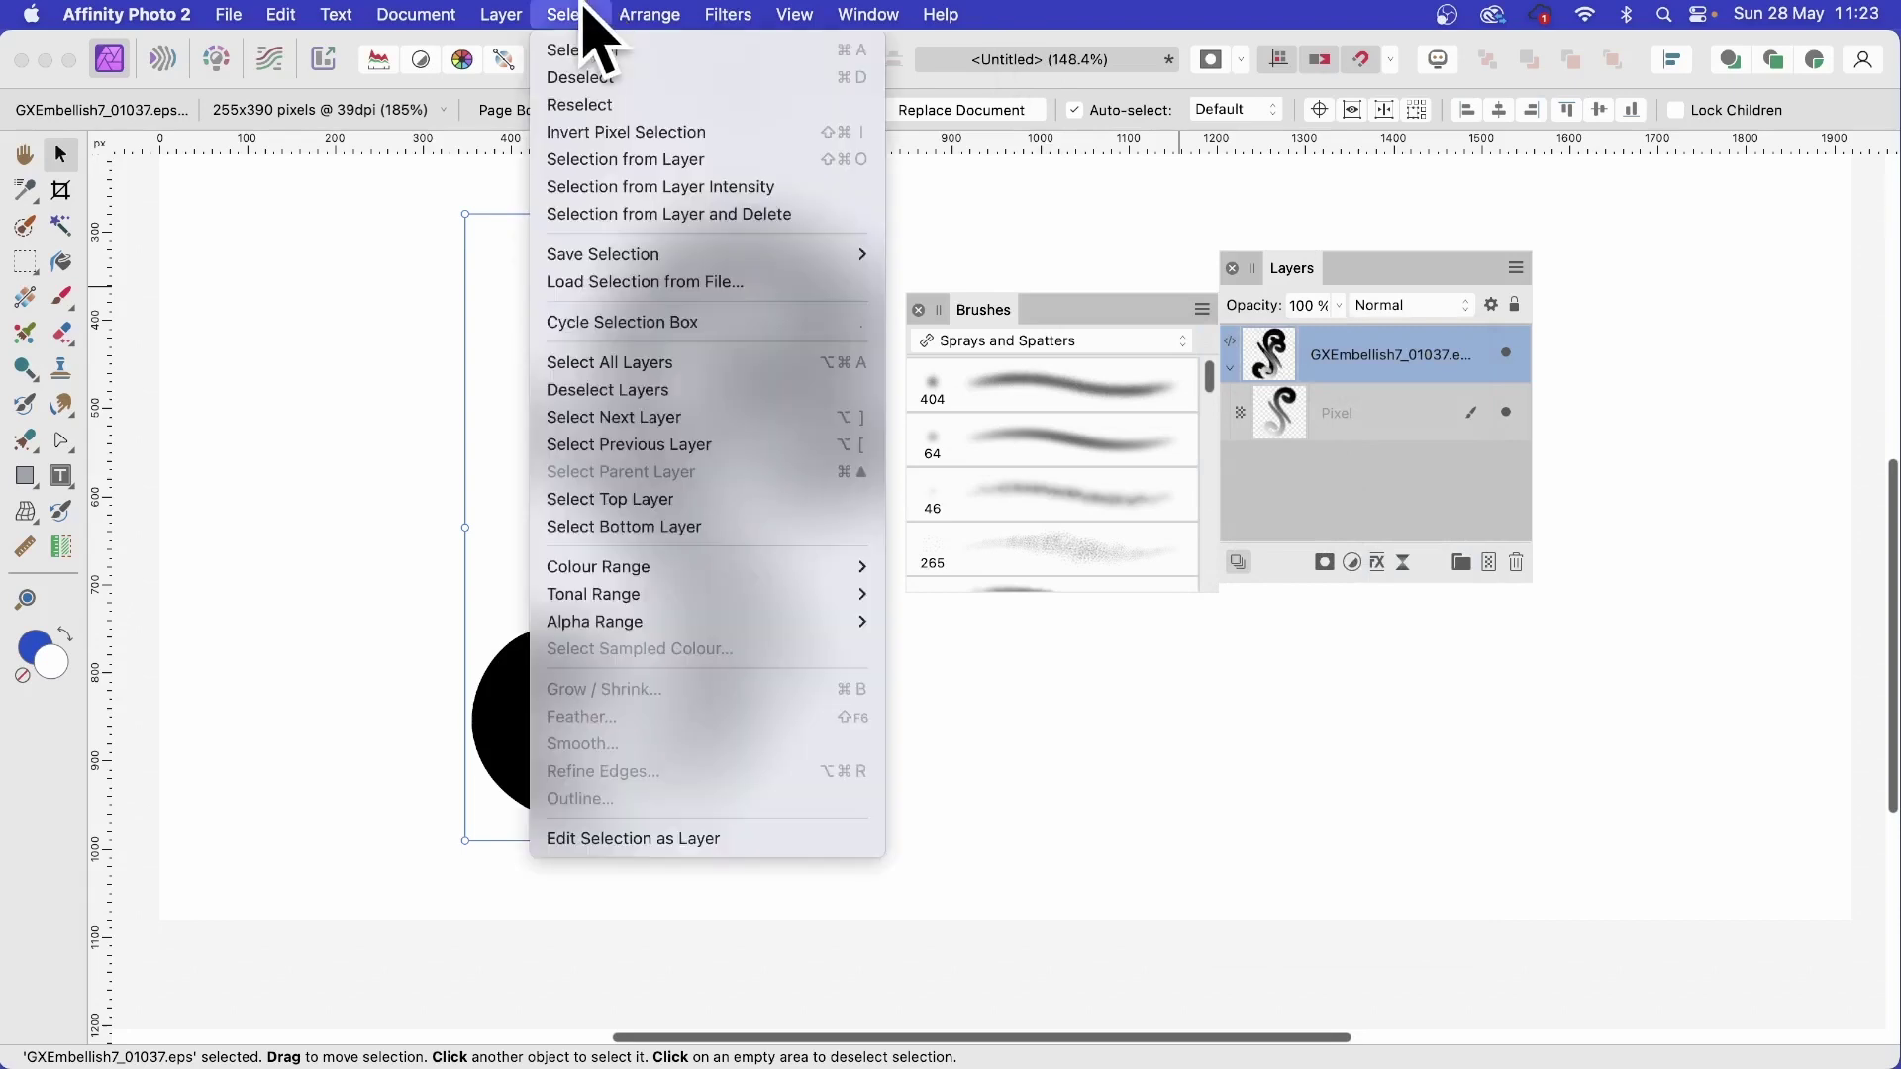
pyautogui.click(657, 188)
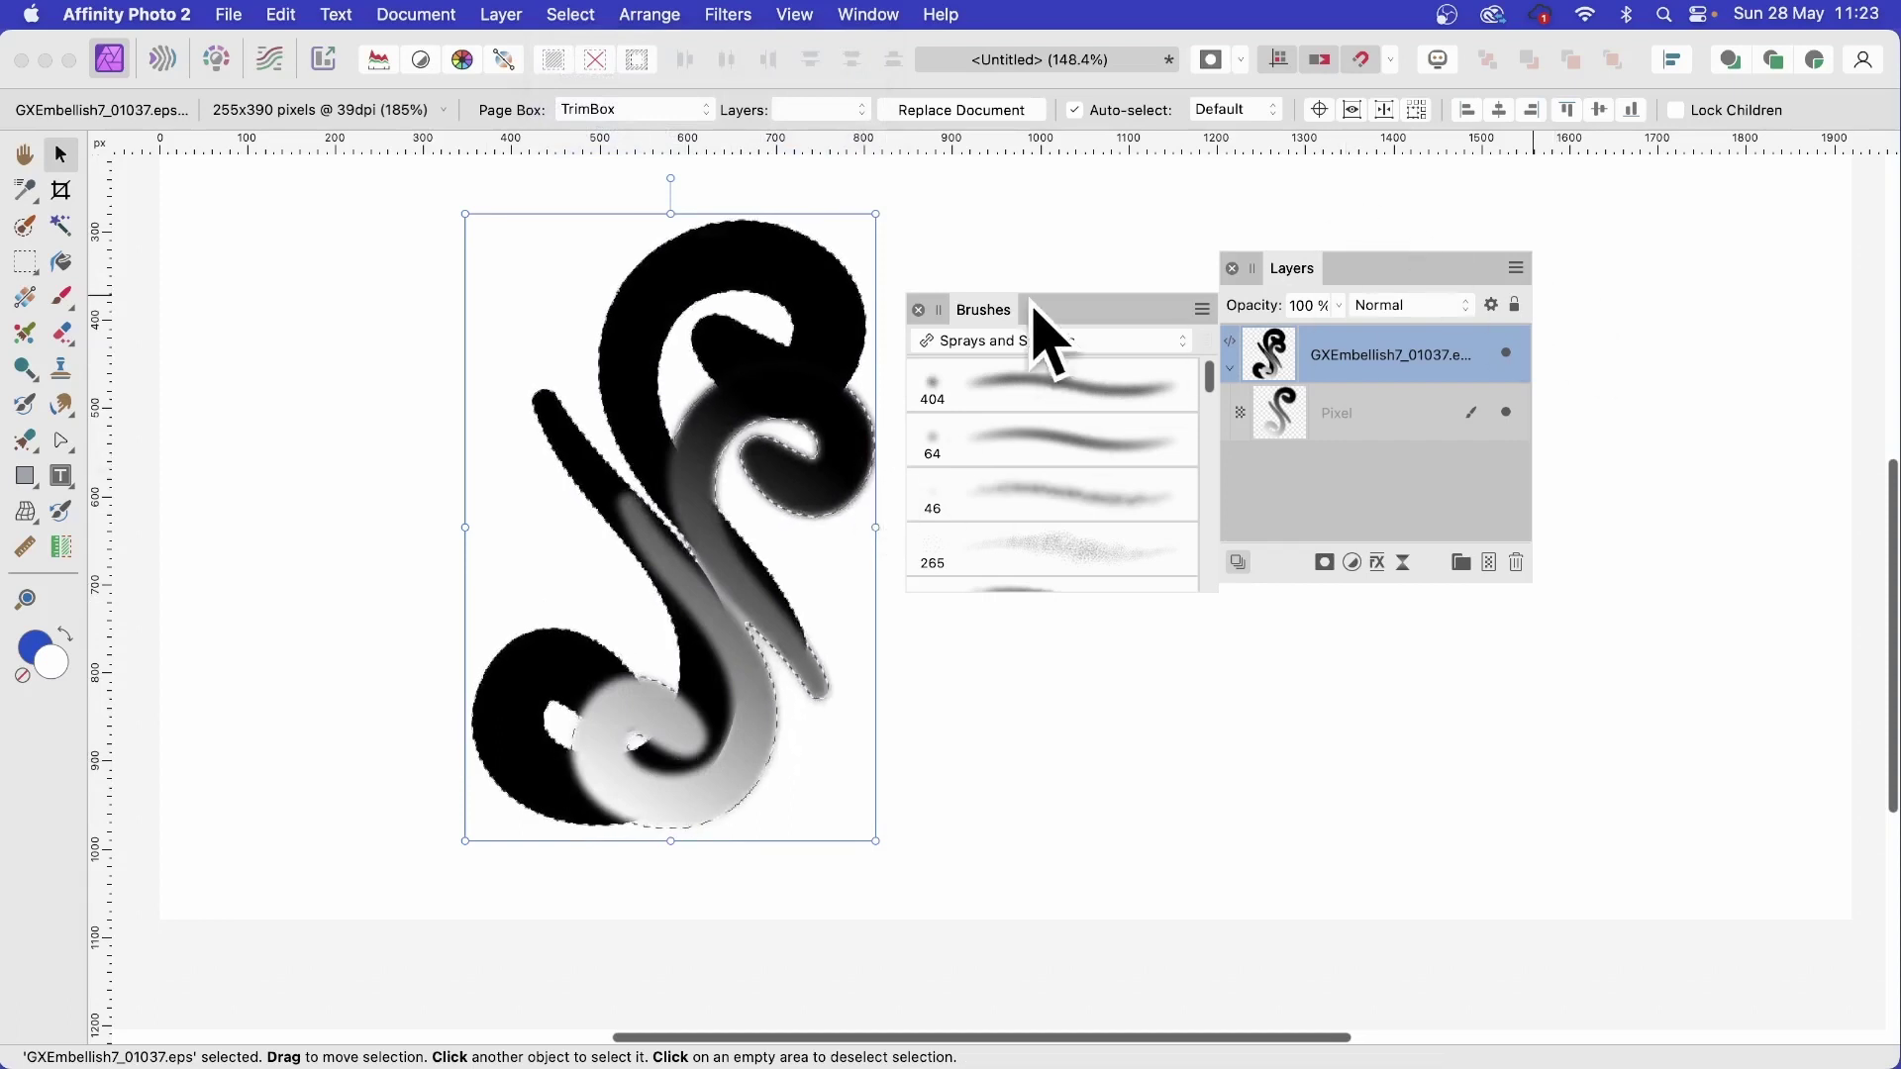
pyautogui.click(1201, 310)
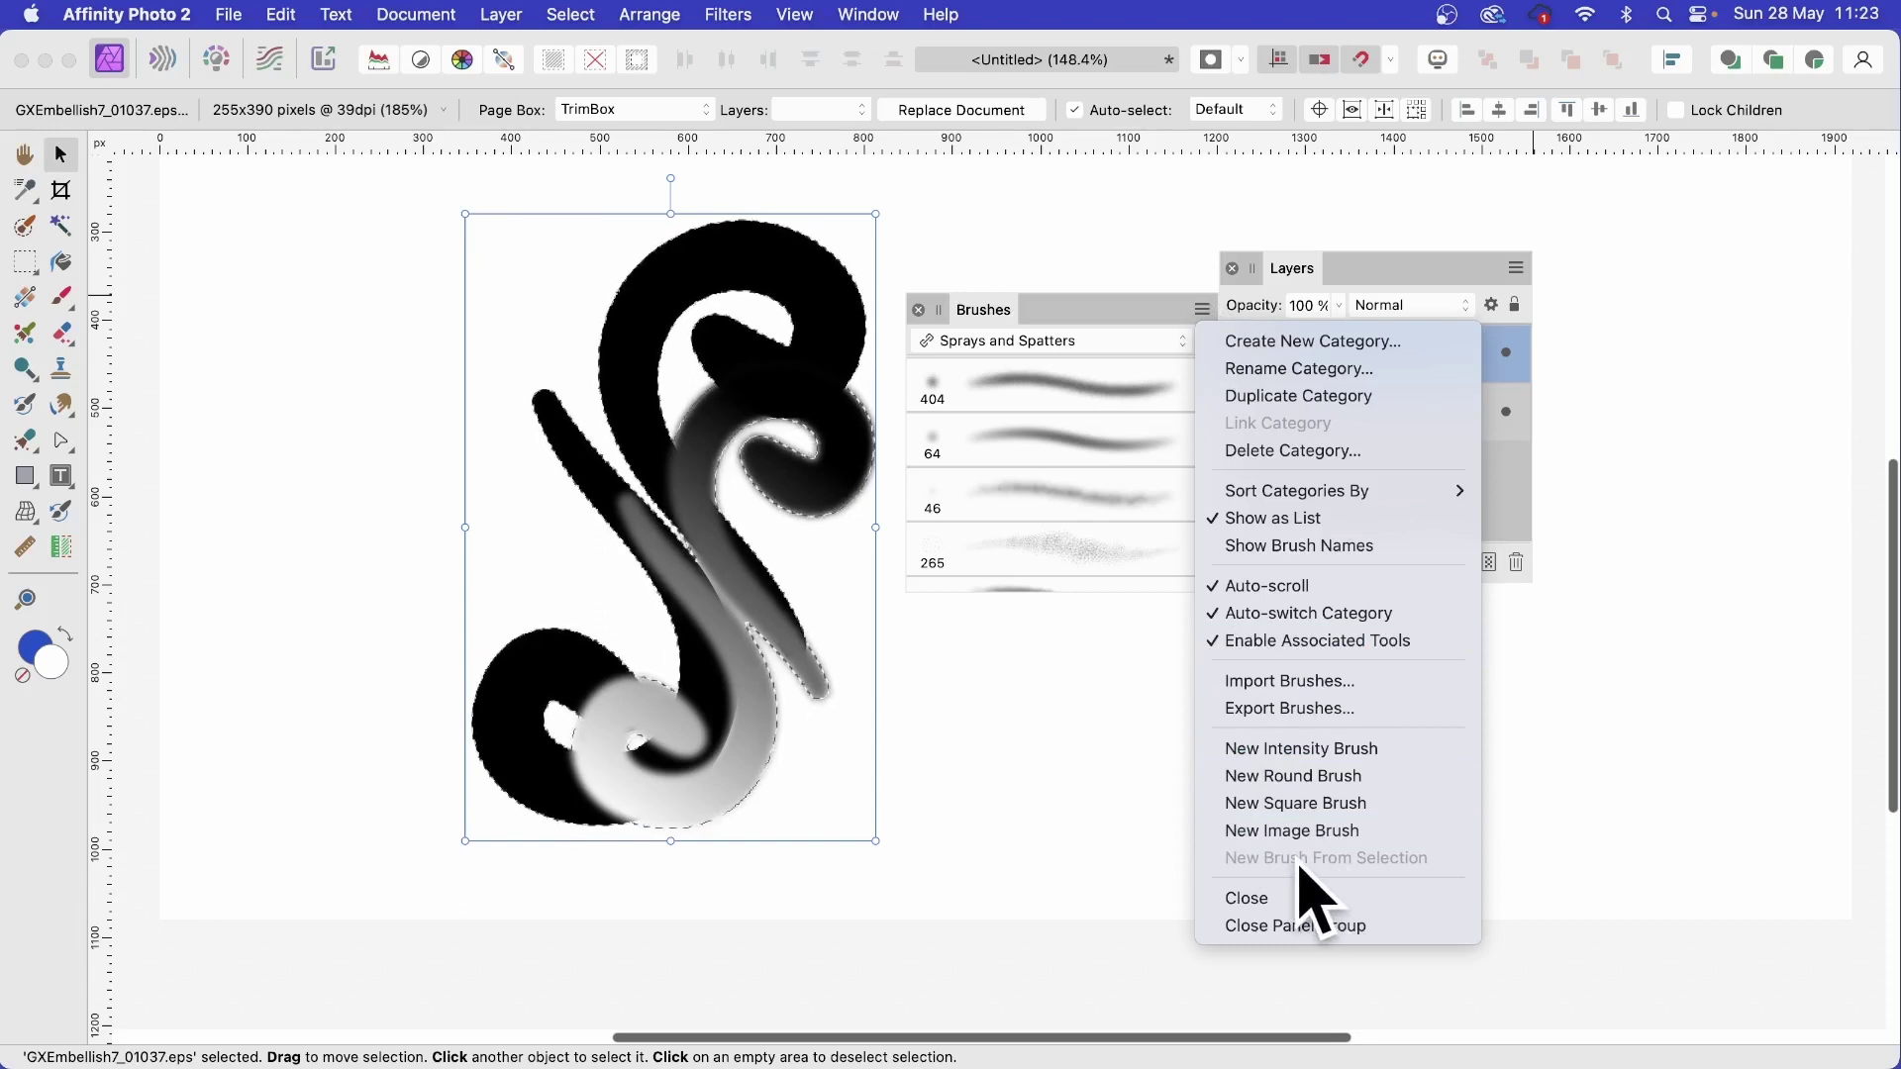
pyautogui.click(1363, 270)
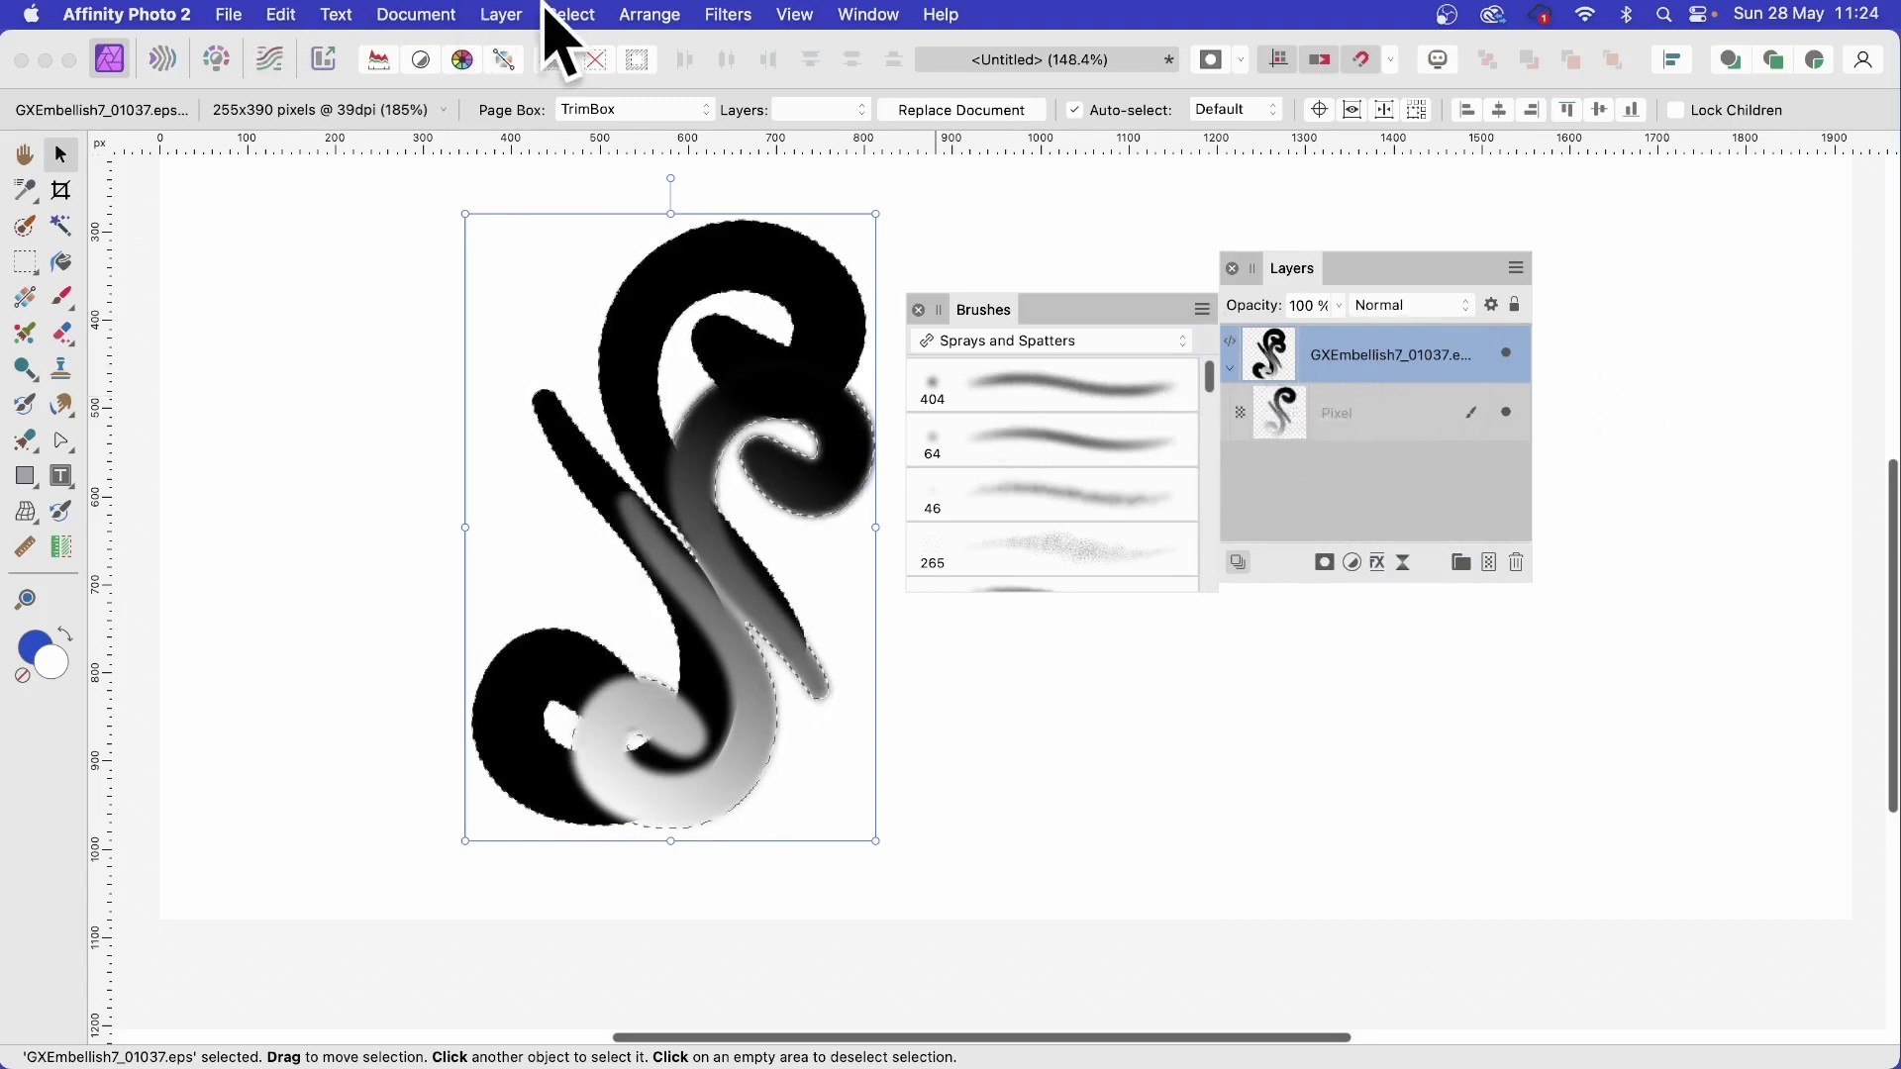
# - Rasterise the EPS swirl and create Brush 10 from its selection in Sprays and Spatters
pyautogui.click(501, 15)
pyautogui.scroll(-5, 599, 545)
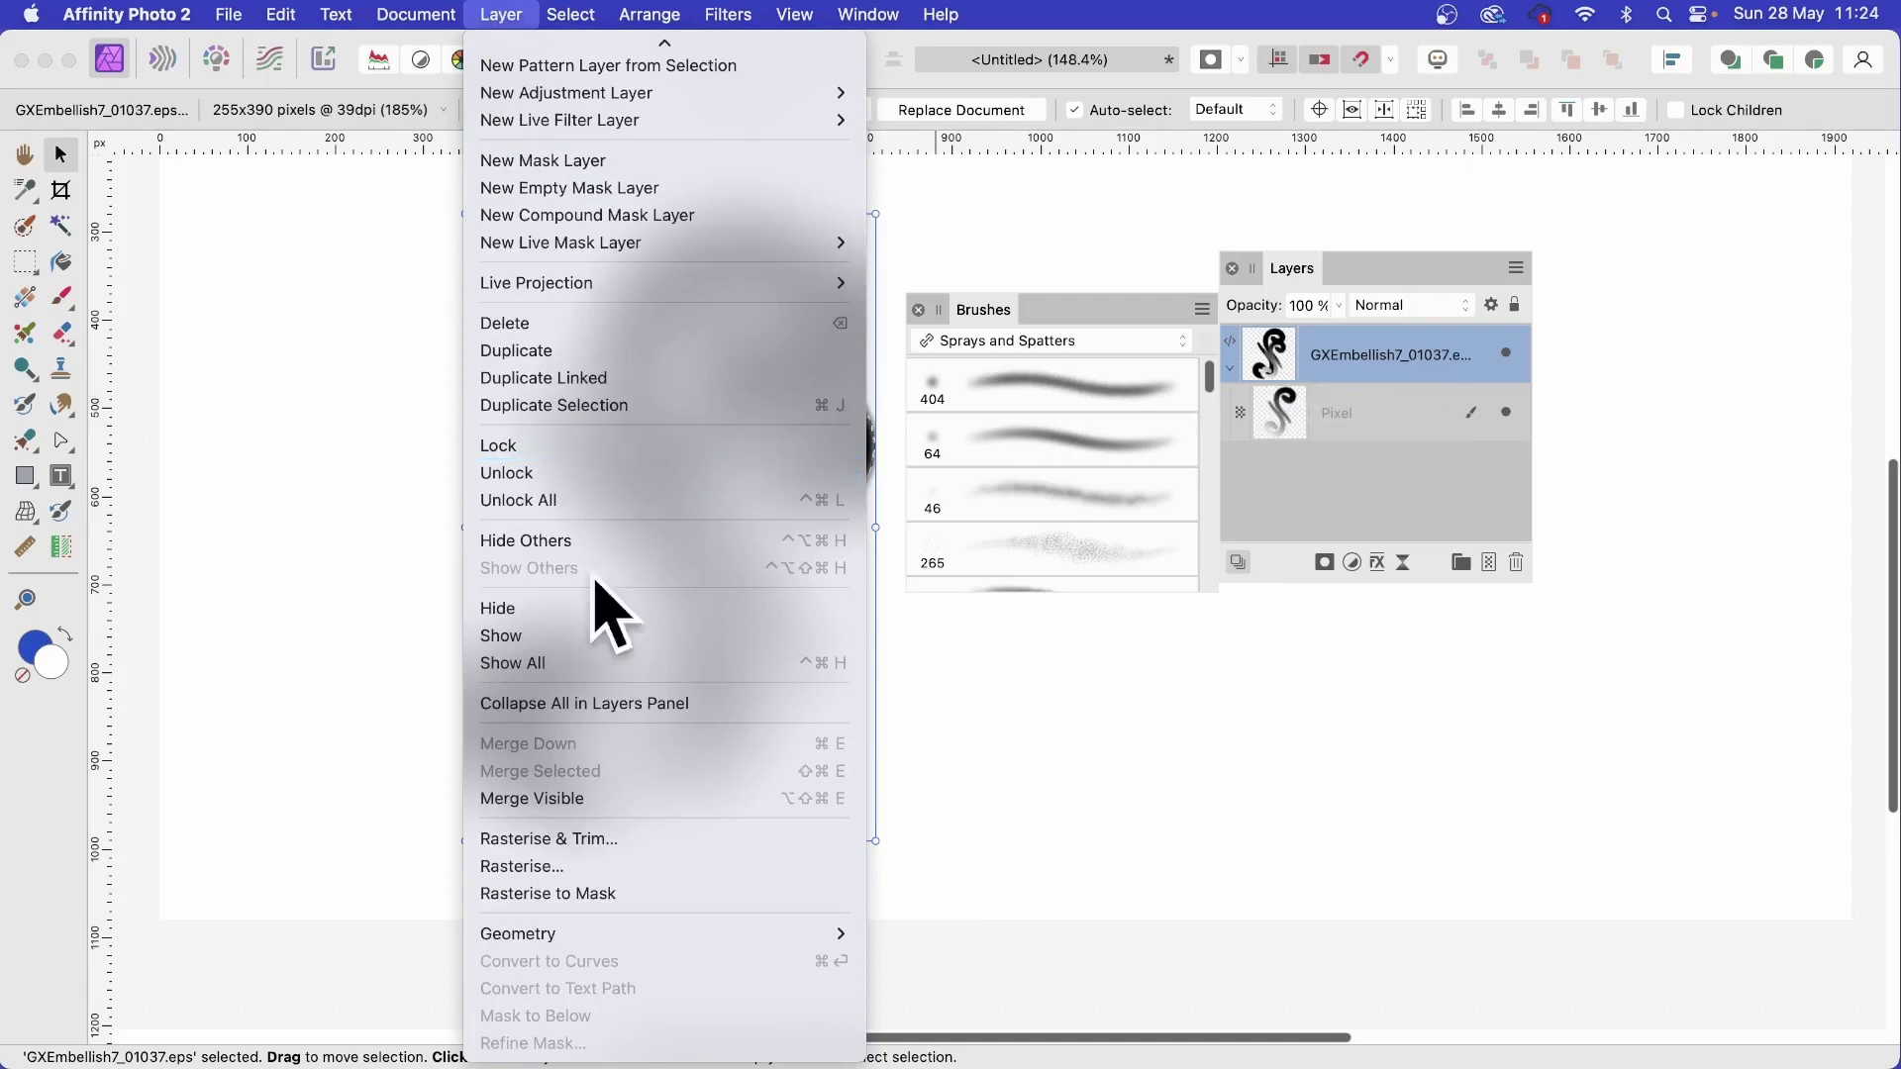
pyautogui.click(527, 867)
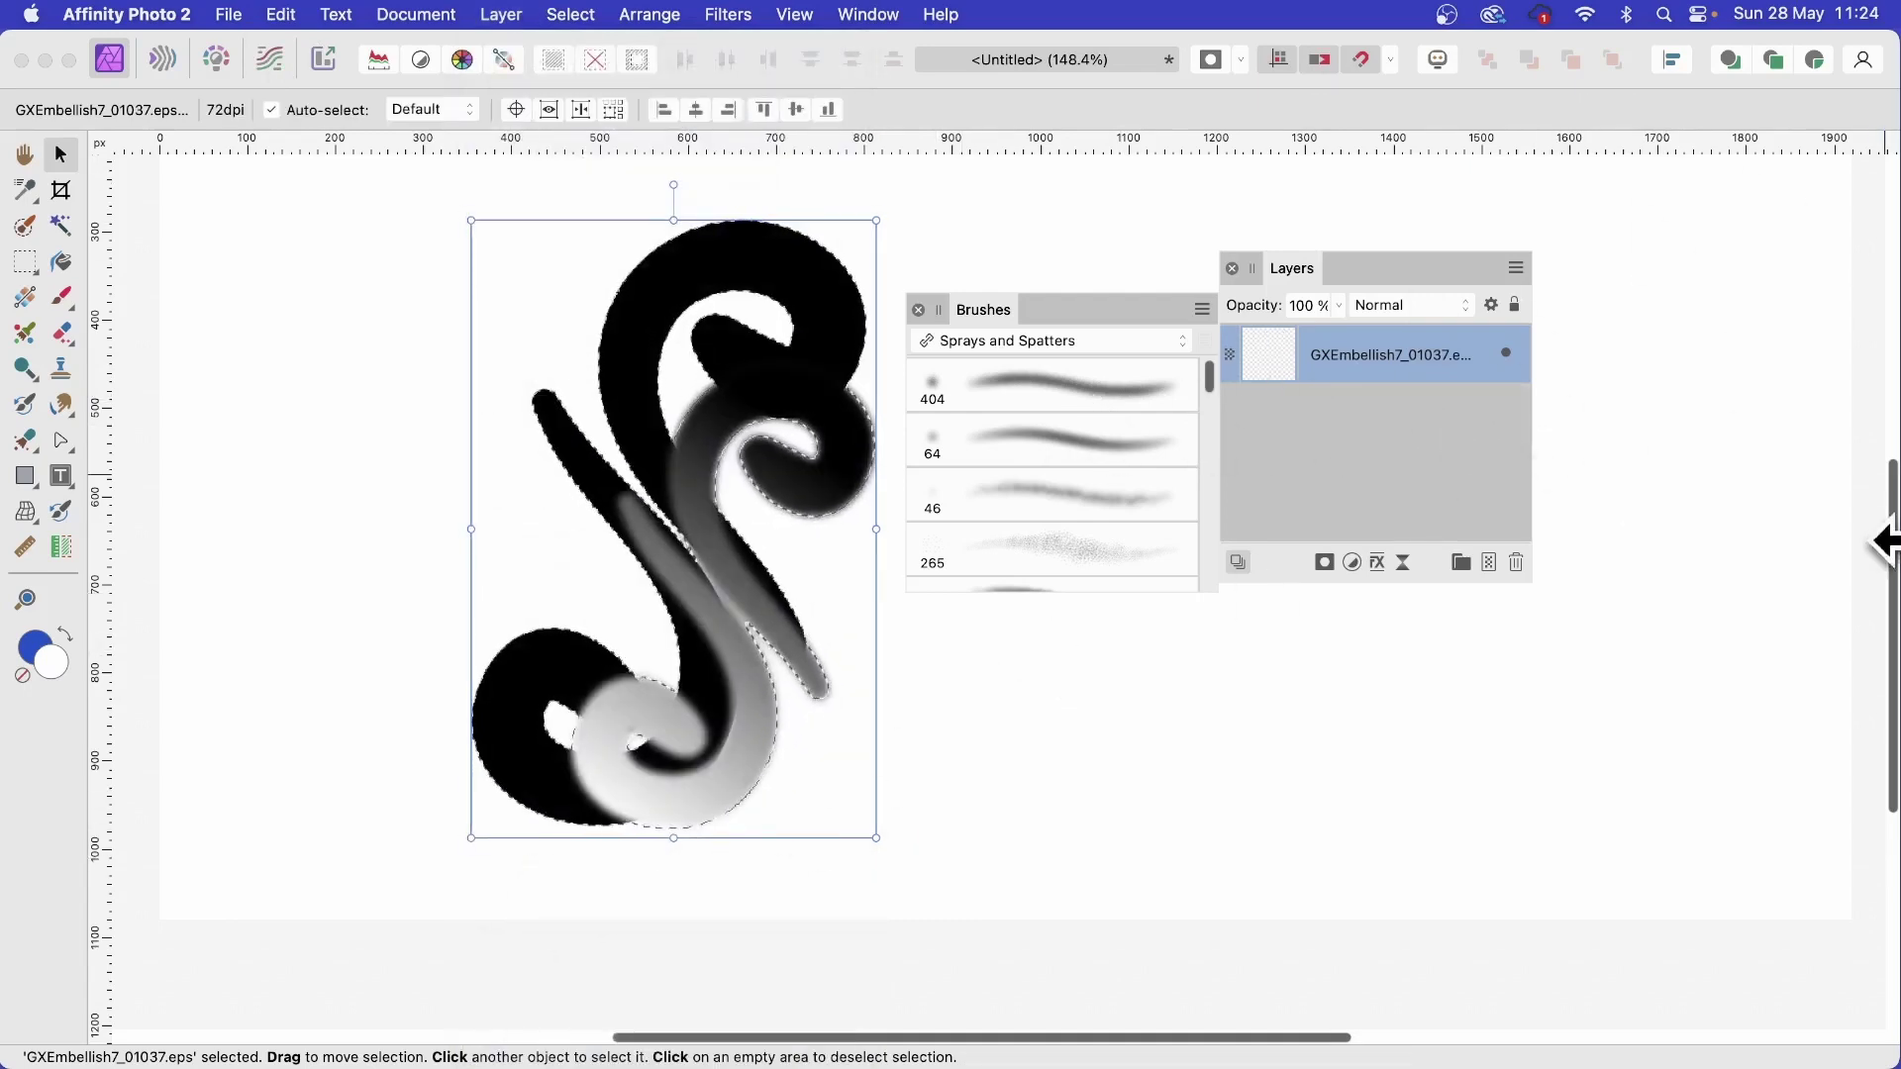
pyautogui.click(1203, 310)
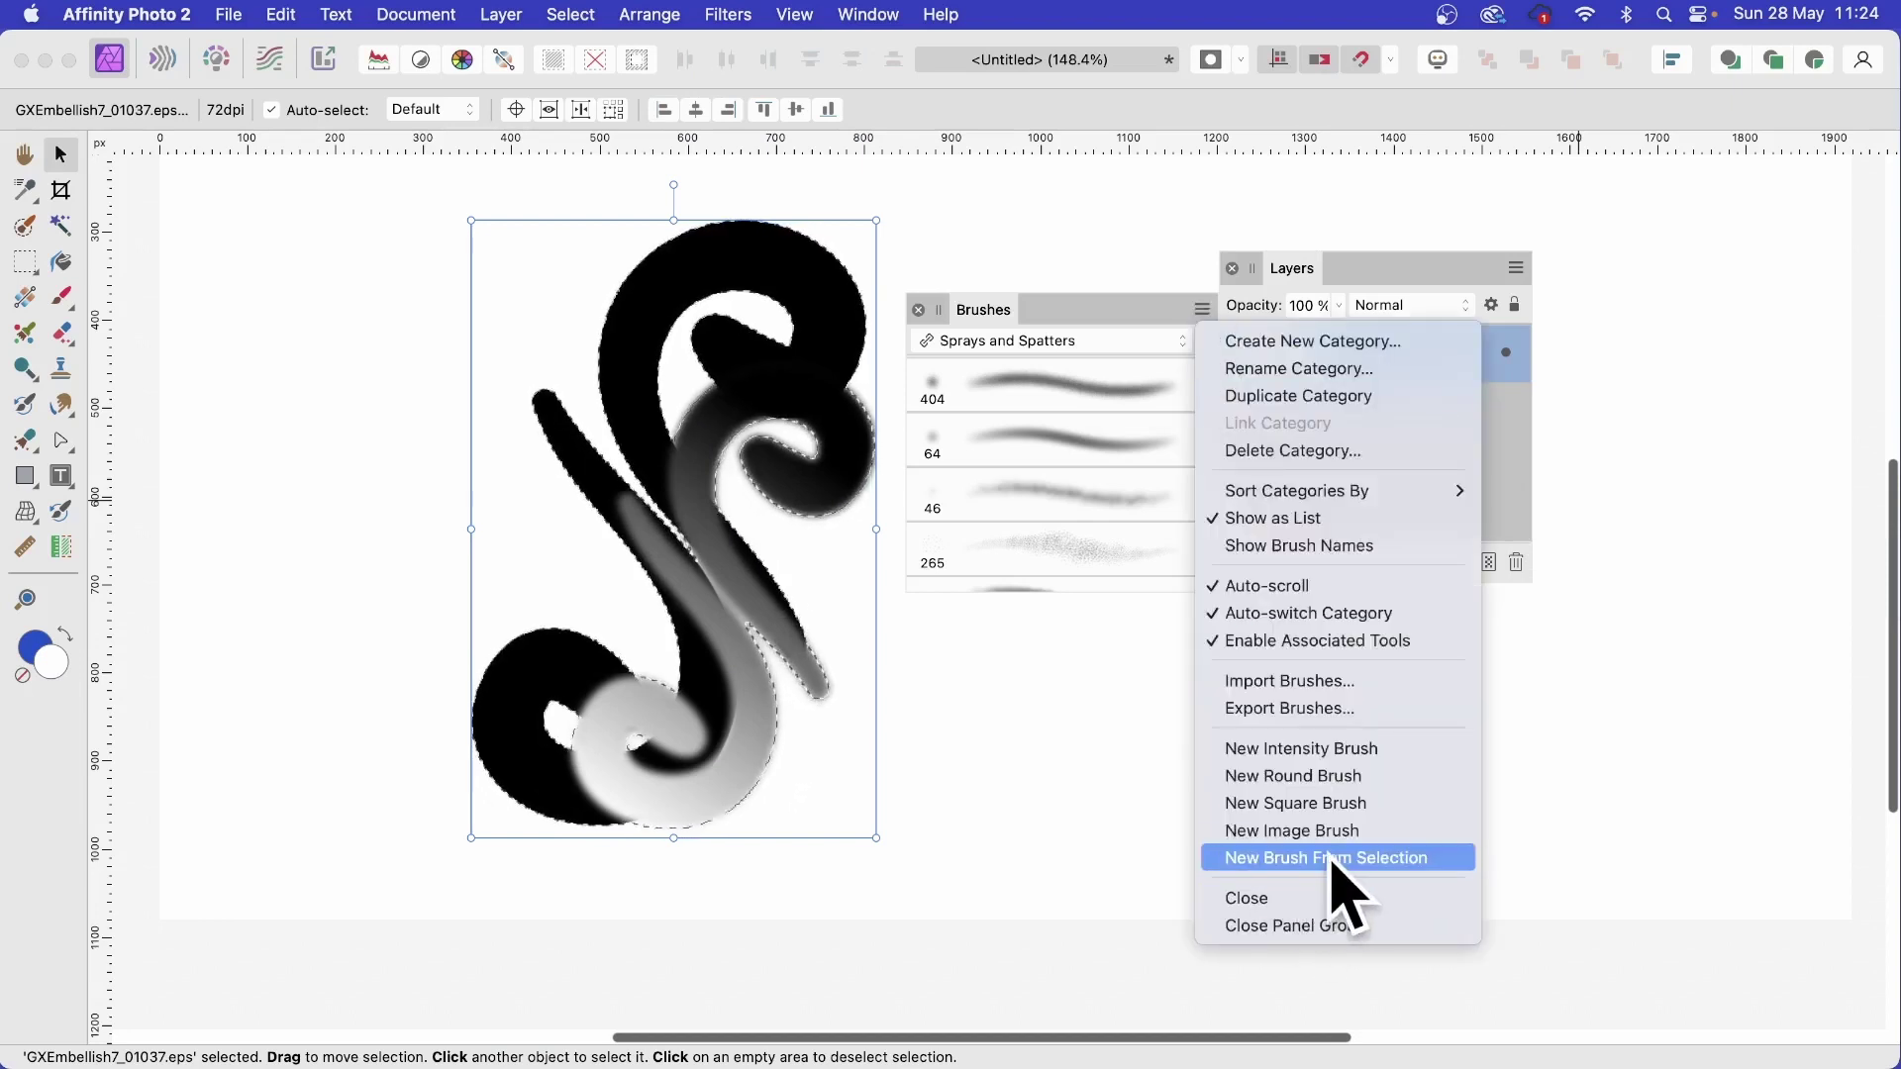
pyautogui.click(1296, 859)
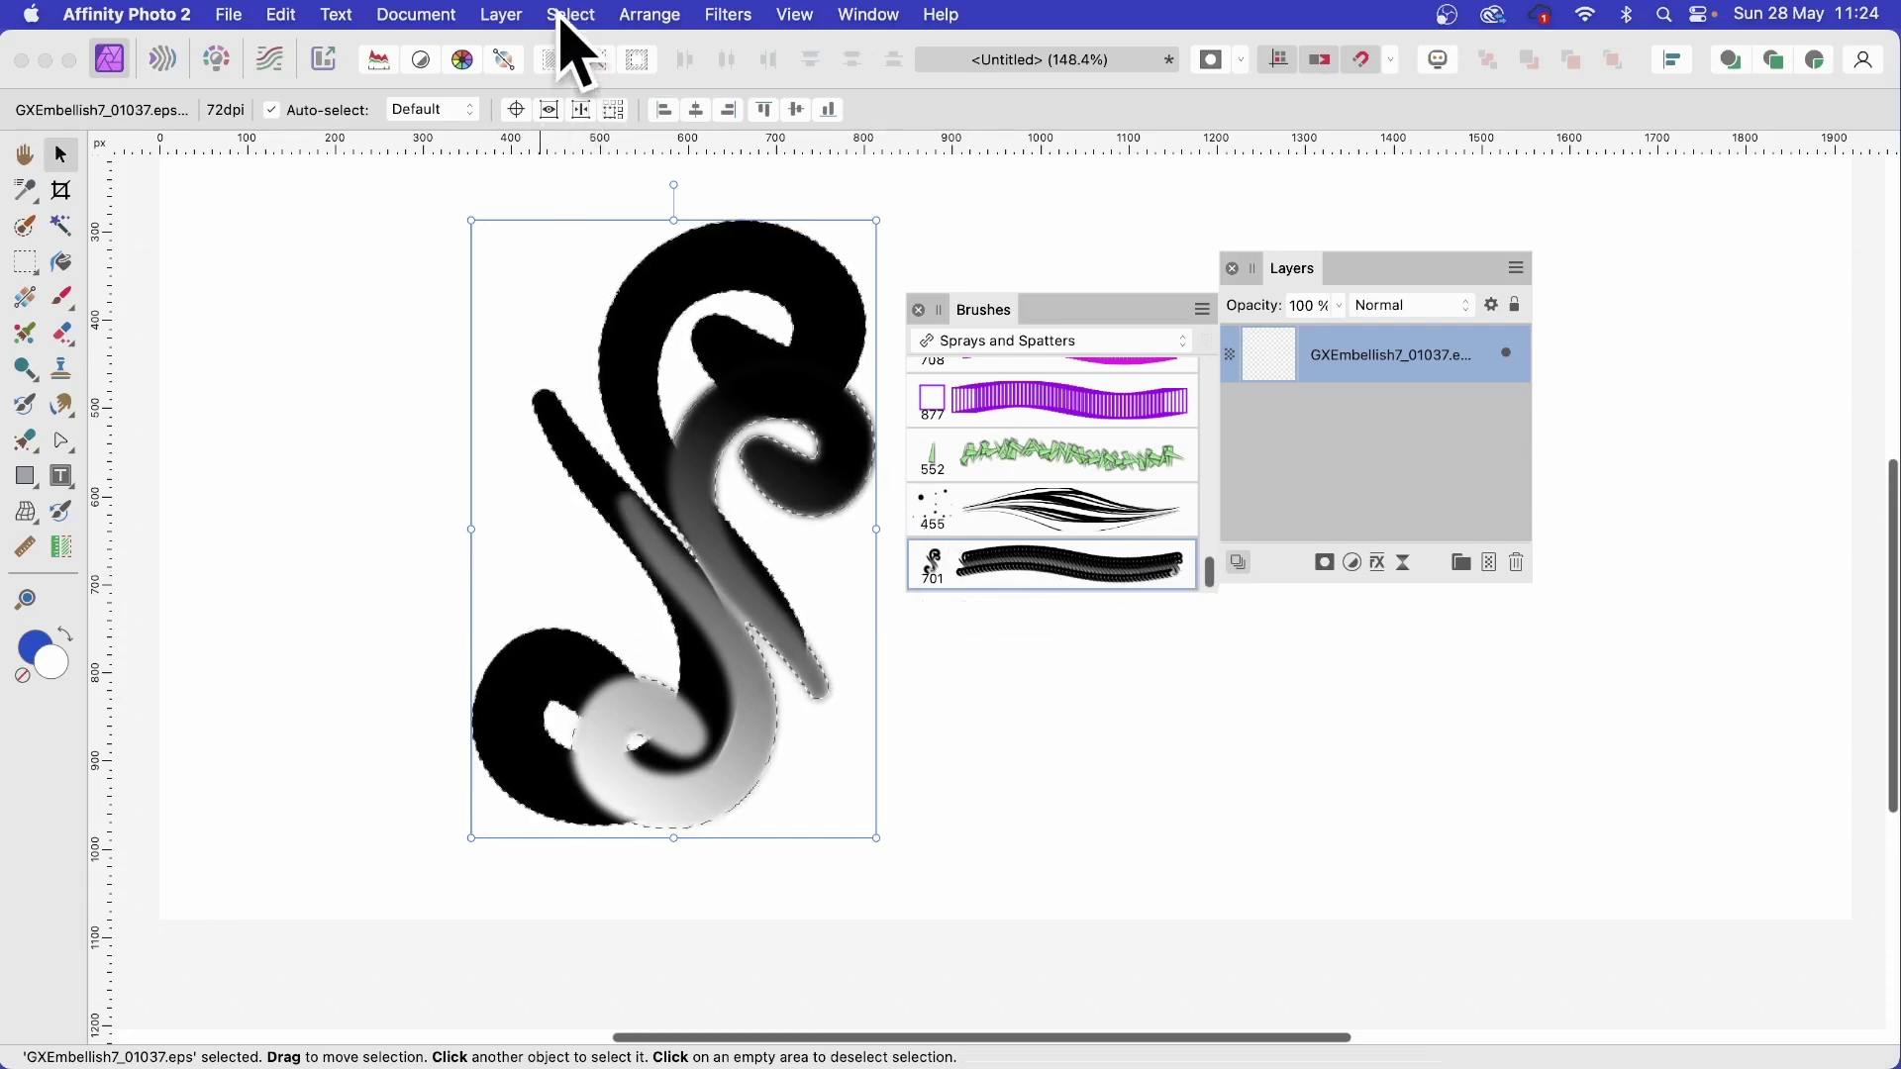
# - Make a Pattern layer from the swirl selection, then shrink, reposition and slightly rotate its tile
pyautogui.click(499, 14)
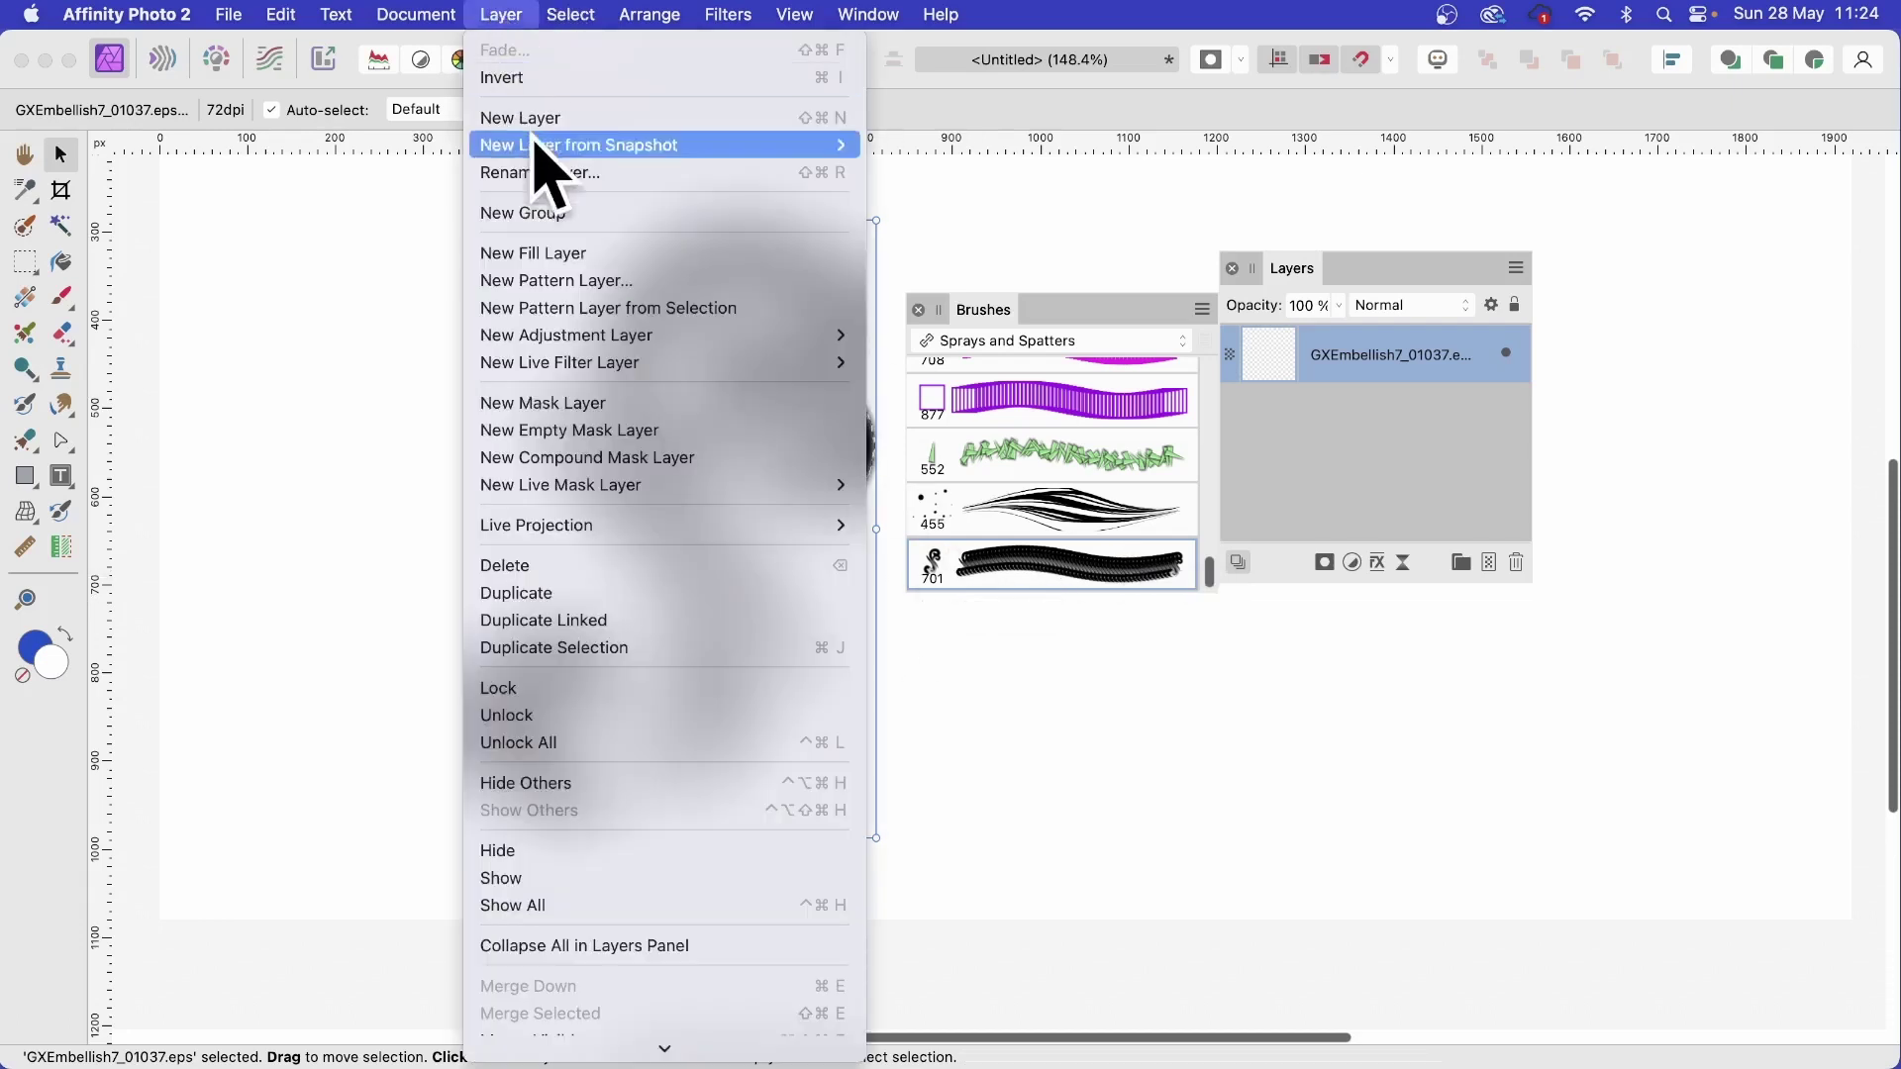
pyautogui.click(581, 313)
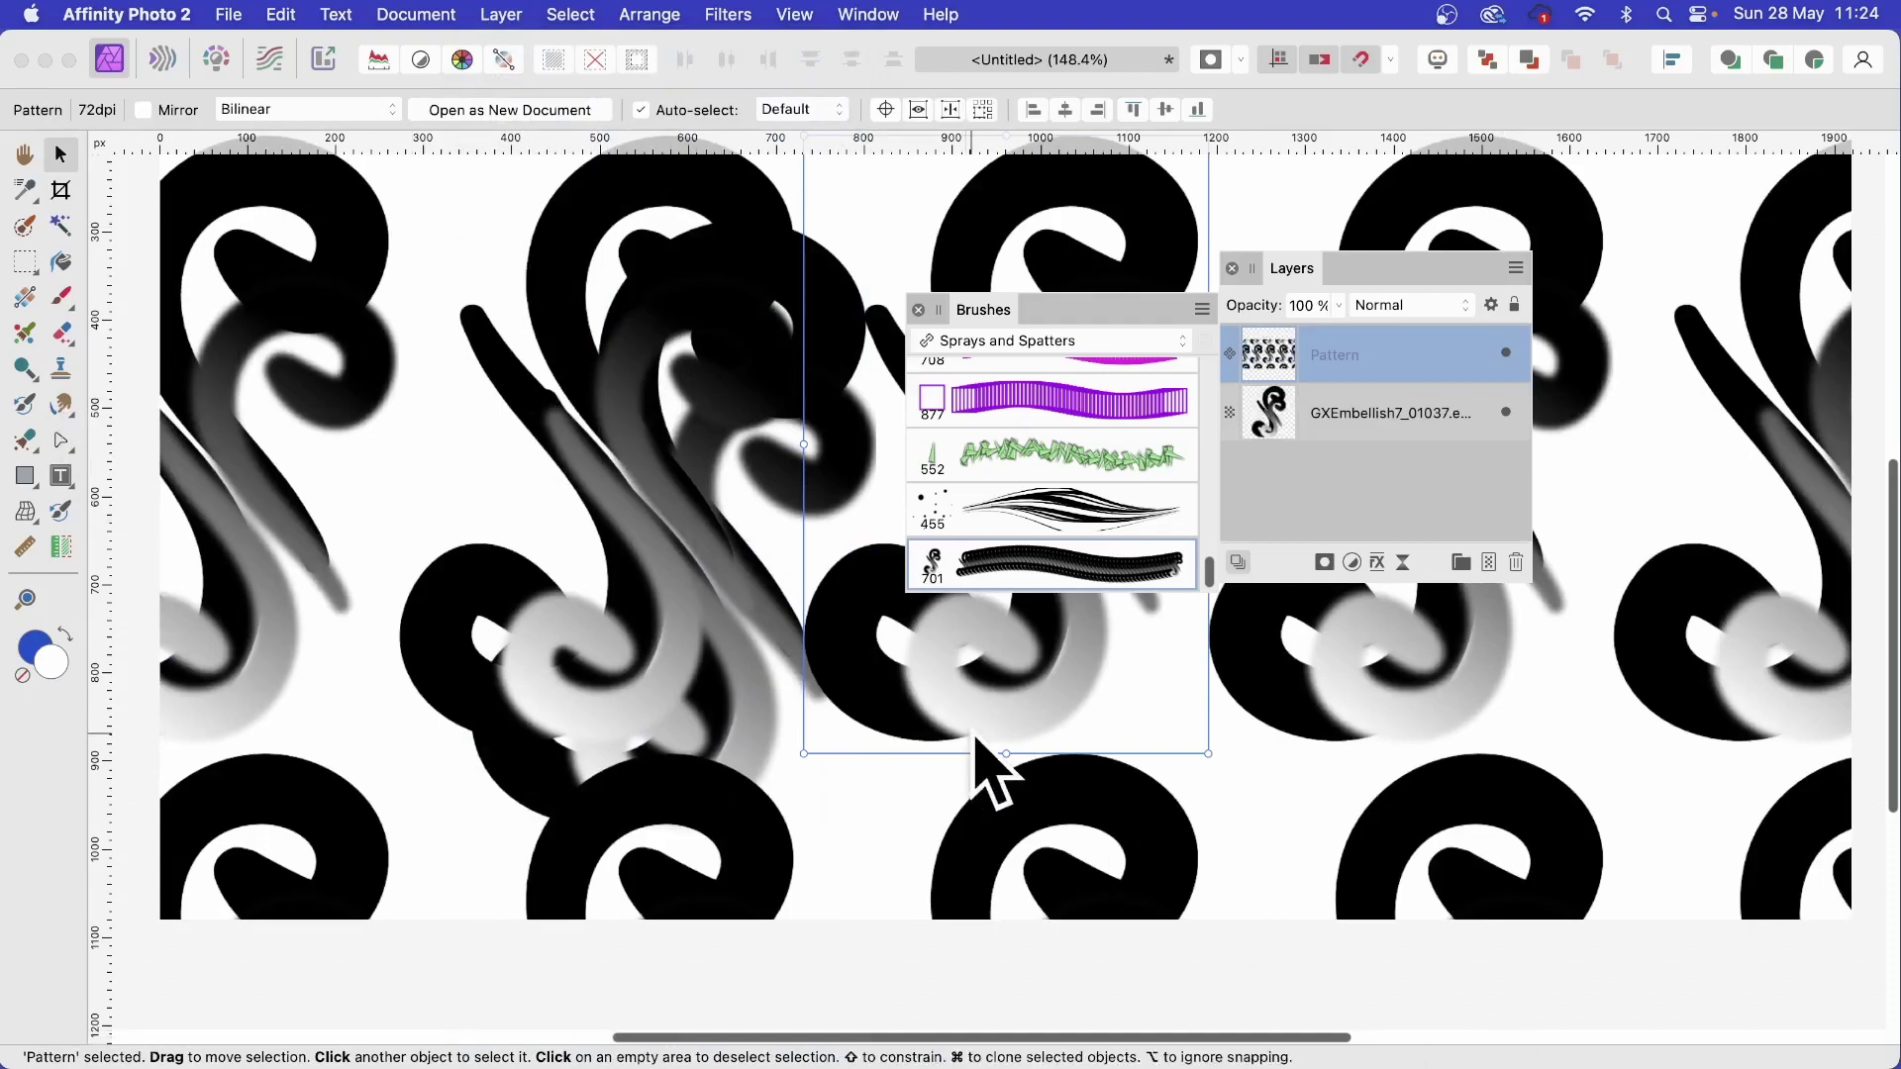
pyautogui.moveTo(805, 756); pyautogui.dragTo(627, 657)
pyautogui.moveTo(773, 465); pyautogui.dragTo(839, 467)
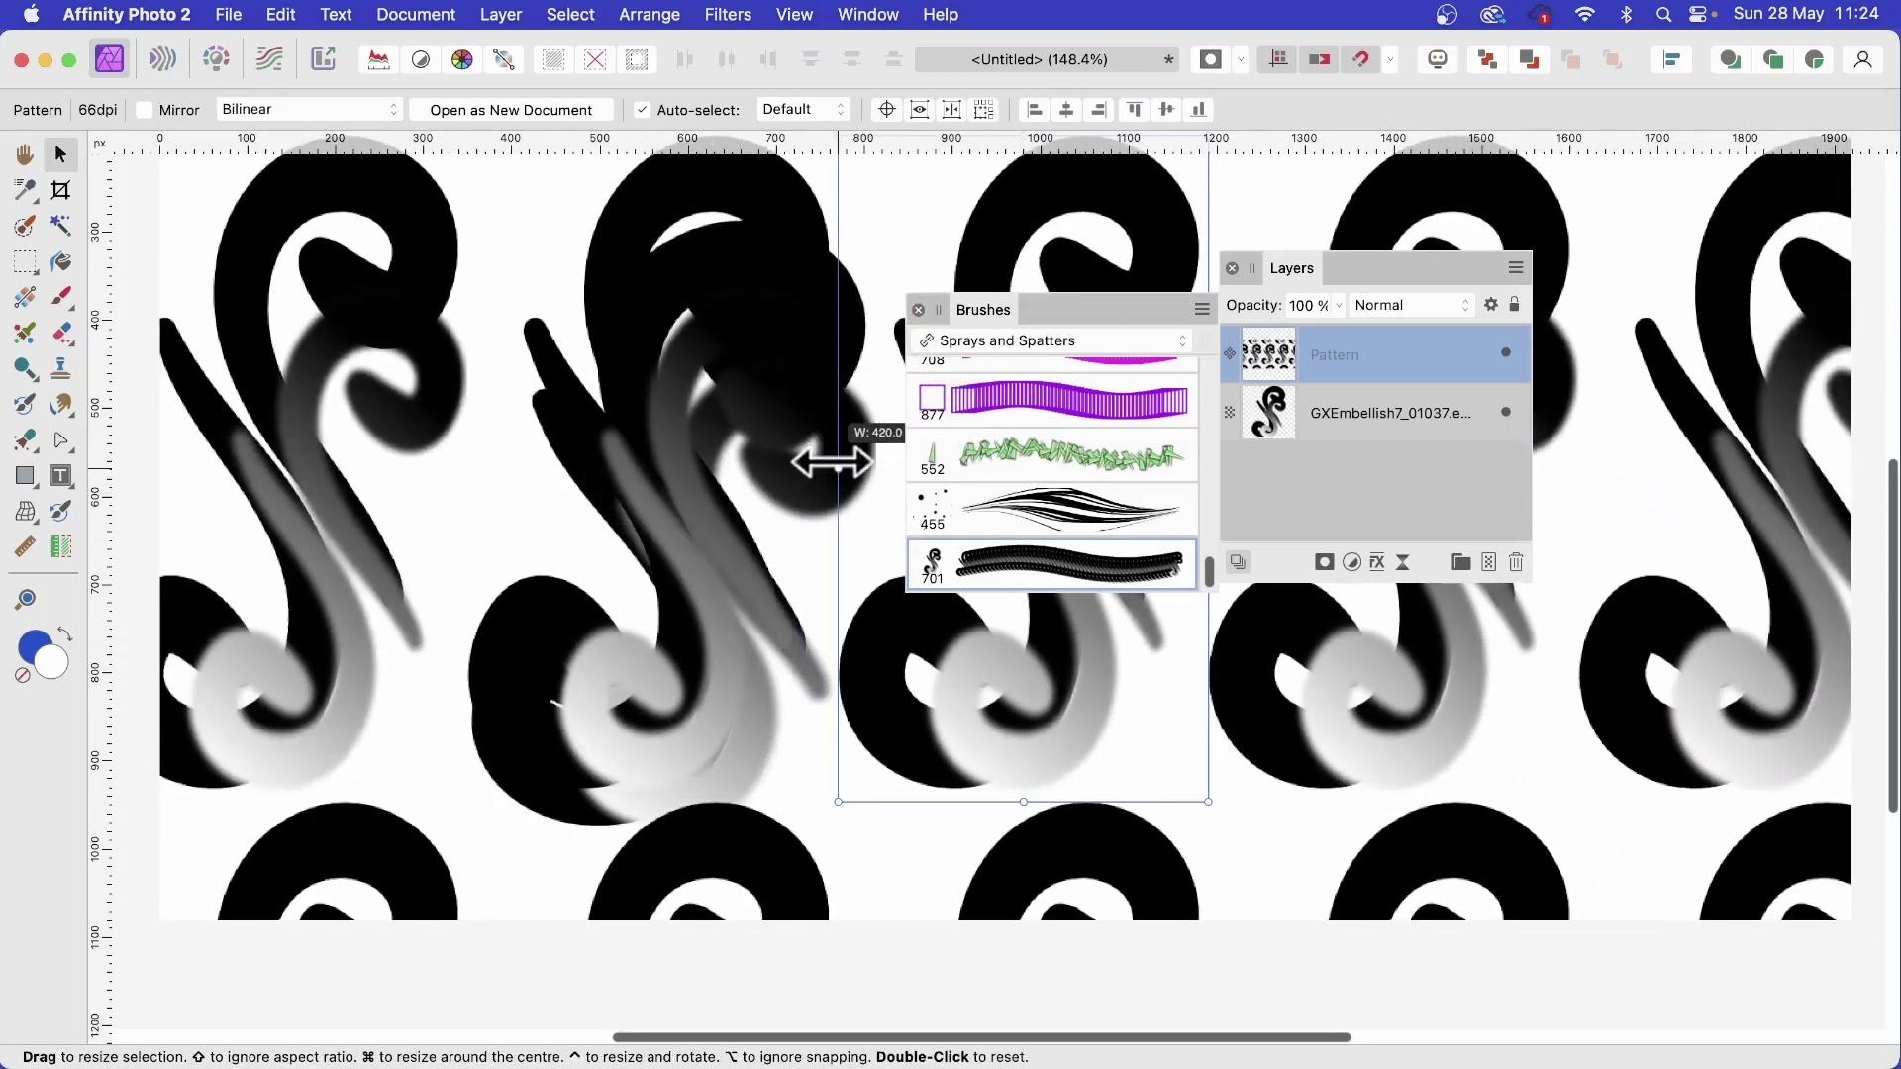
pyautogui.moveTo(1024, 802); pyautogui.dragTo(1006, 872)
pyautogui.moveTo(1058, 207); pyautogui.dragTo(1000, 535)
pyautogui.moveTo(645, 704); pyautogui.dragTo(713, 545)
pyautogui.moveTo(315, 508); pyautogui.dragTo(525, 495)
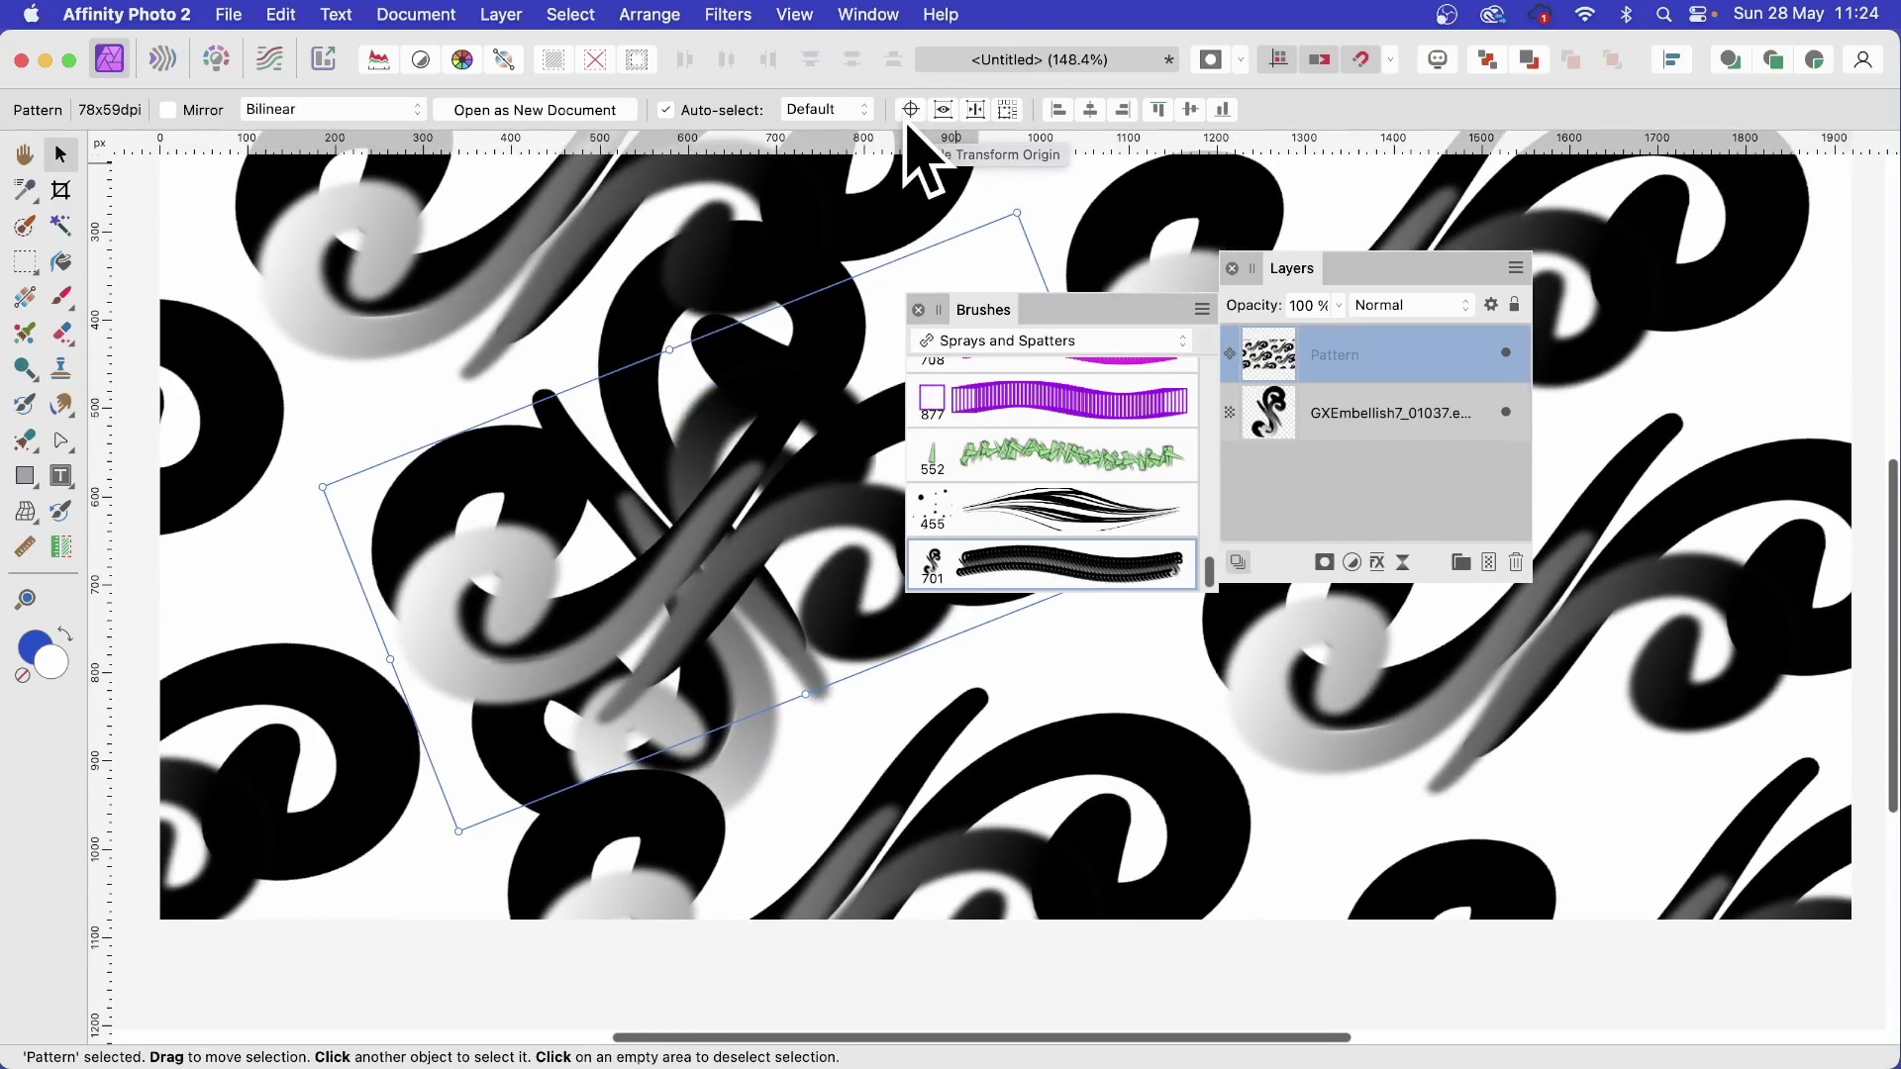
# - Place GXEmbellish7_01128.eps on the canvas, move it toward the top-left and enlarge it to 180%
pyautogui.click(228, 15)
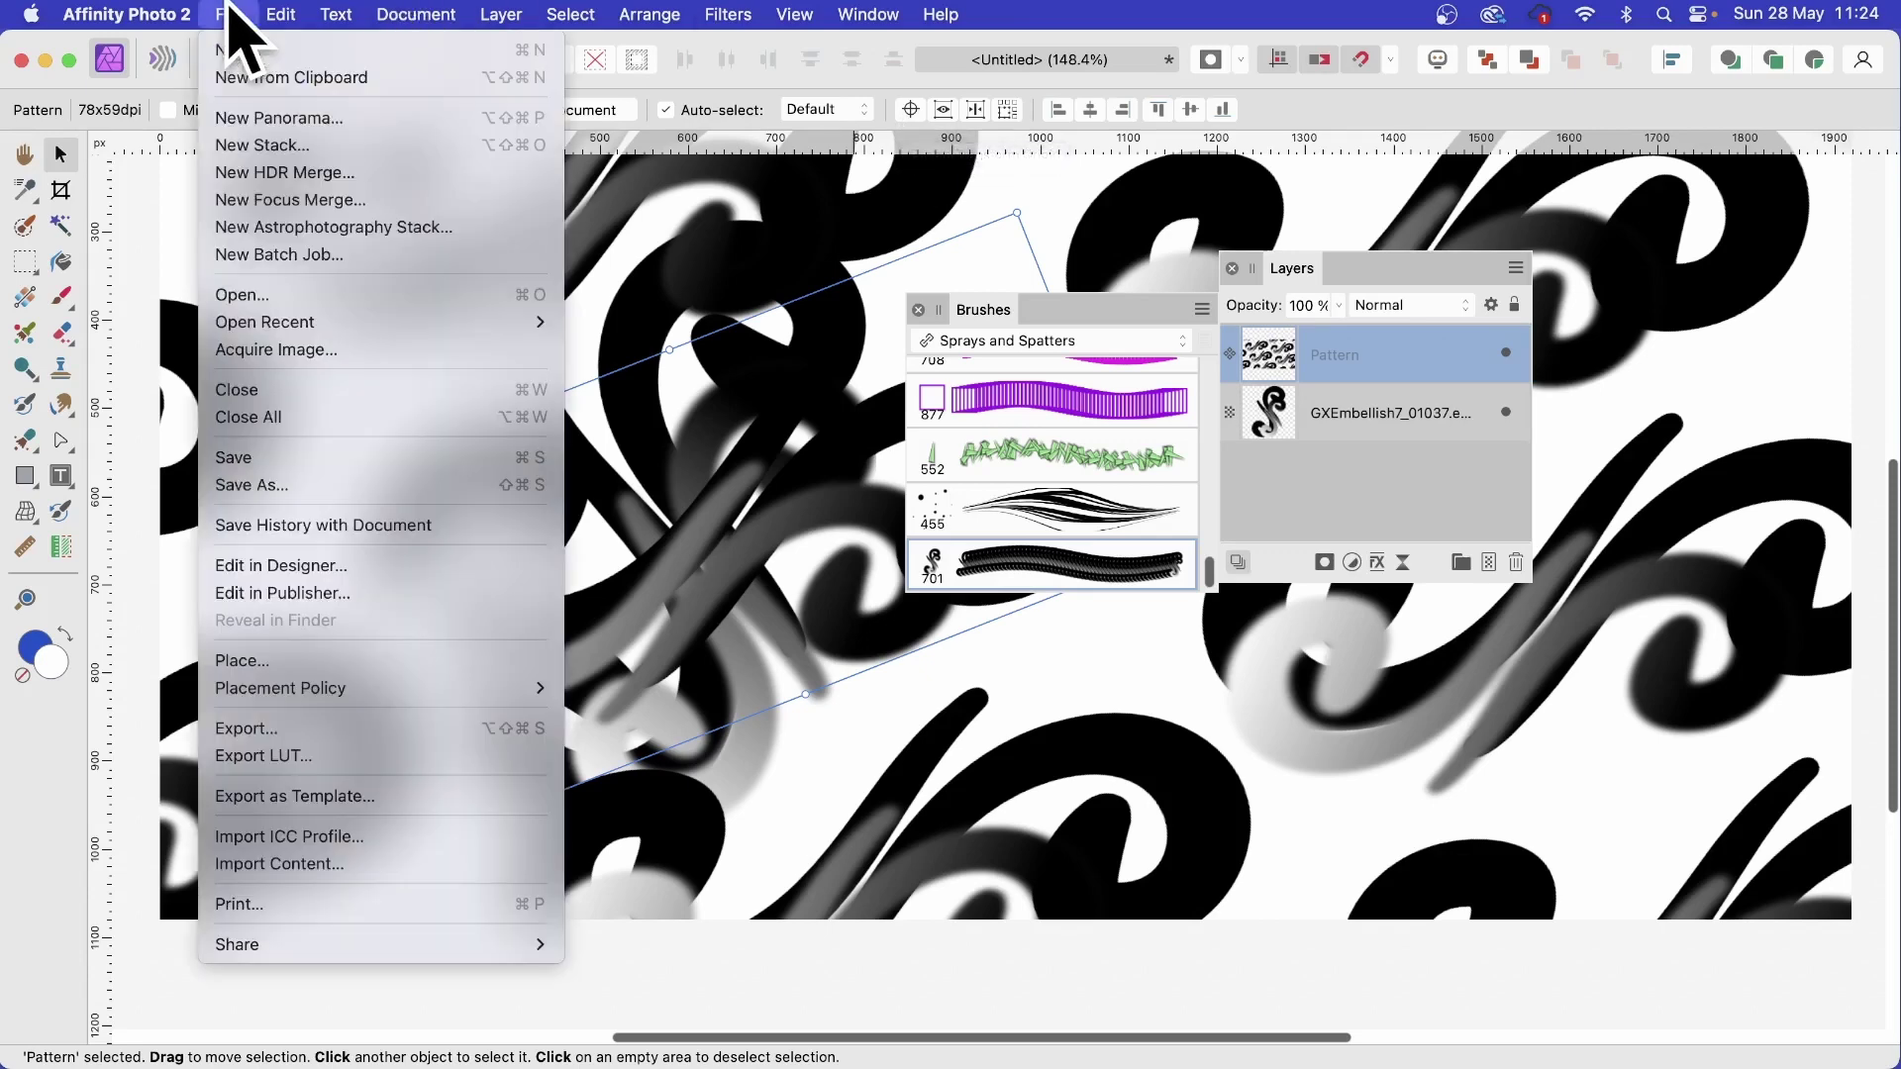
pyautogui.click(259, 662)
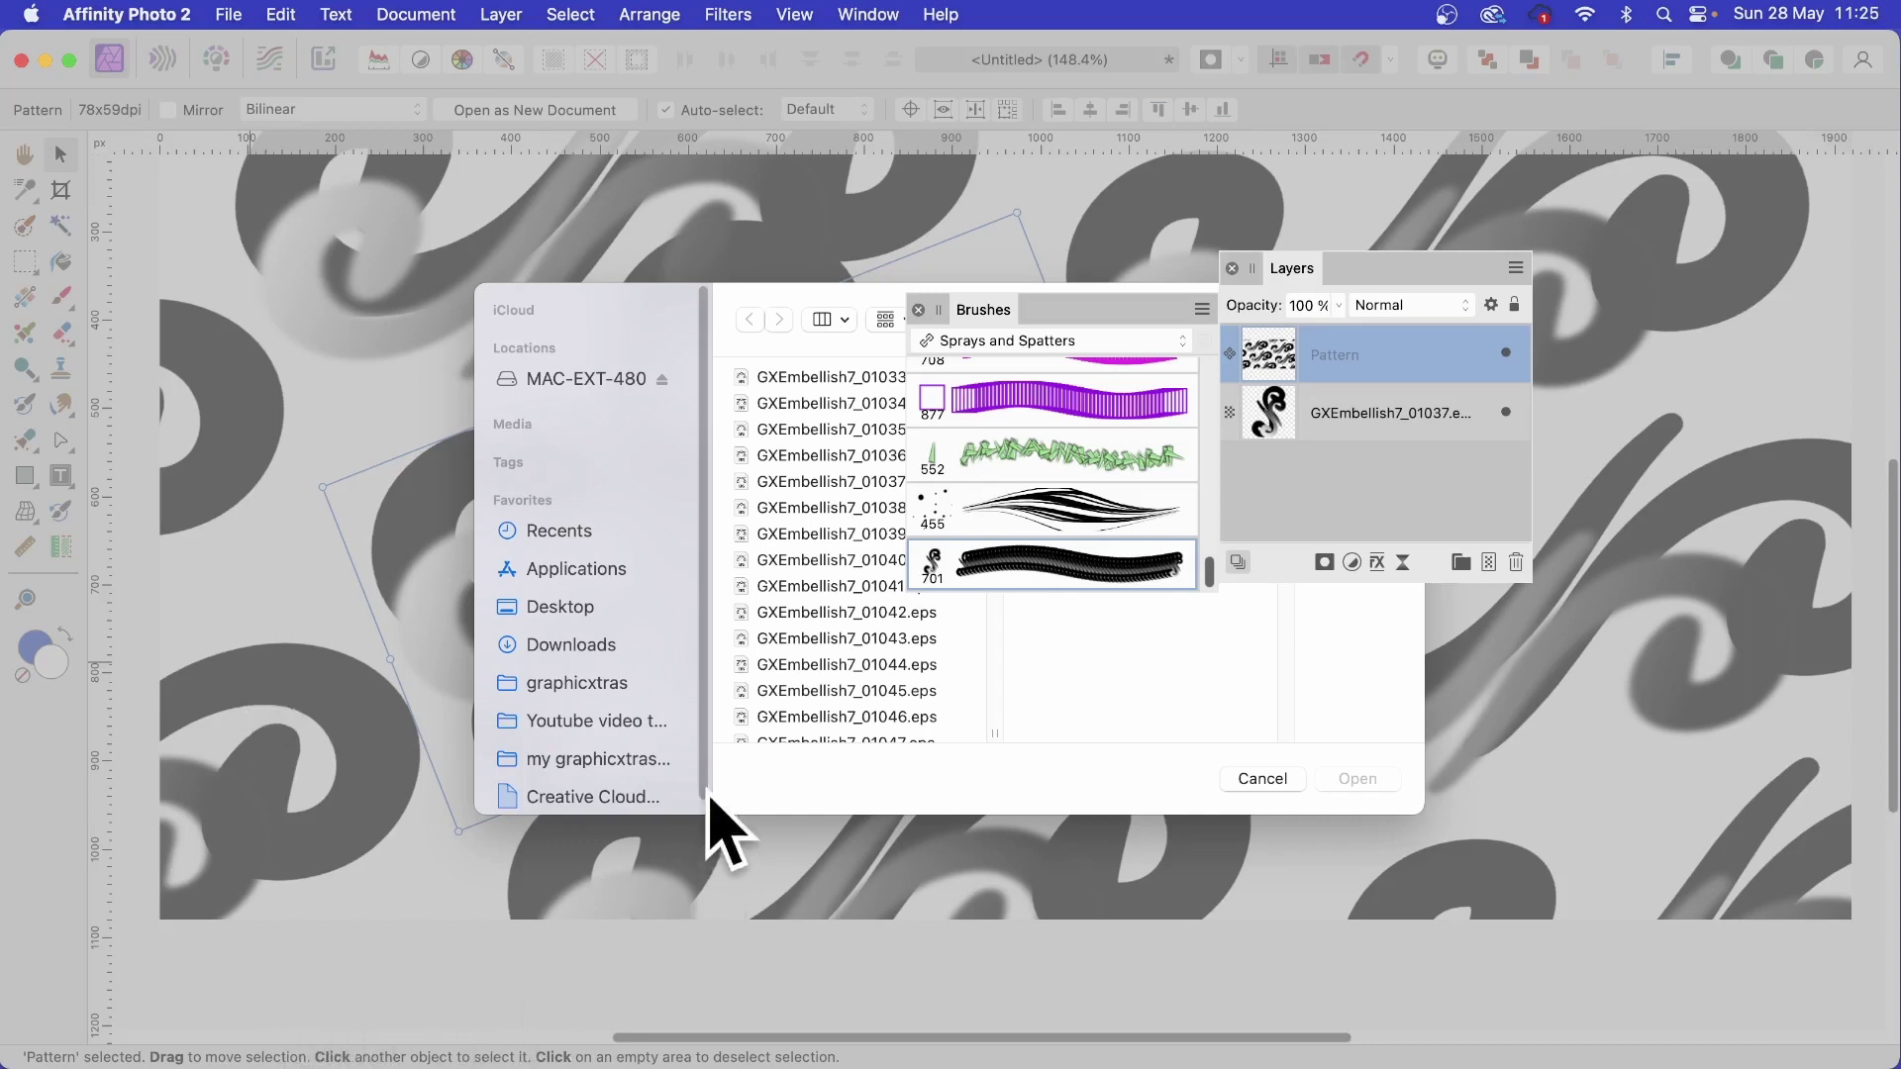
pyautogui.scroll(-15, 867, 757)
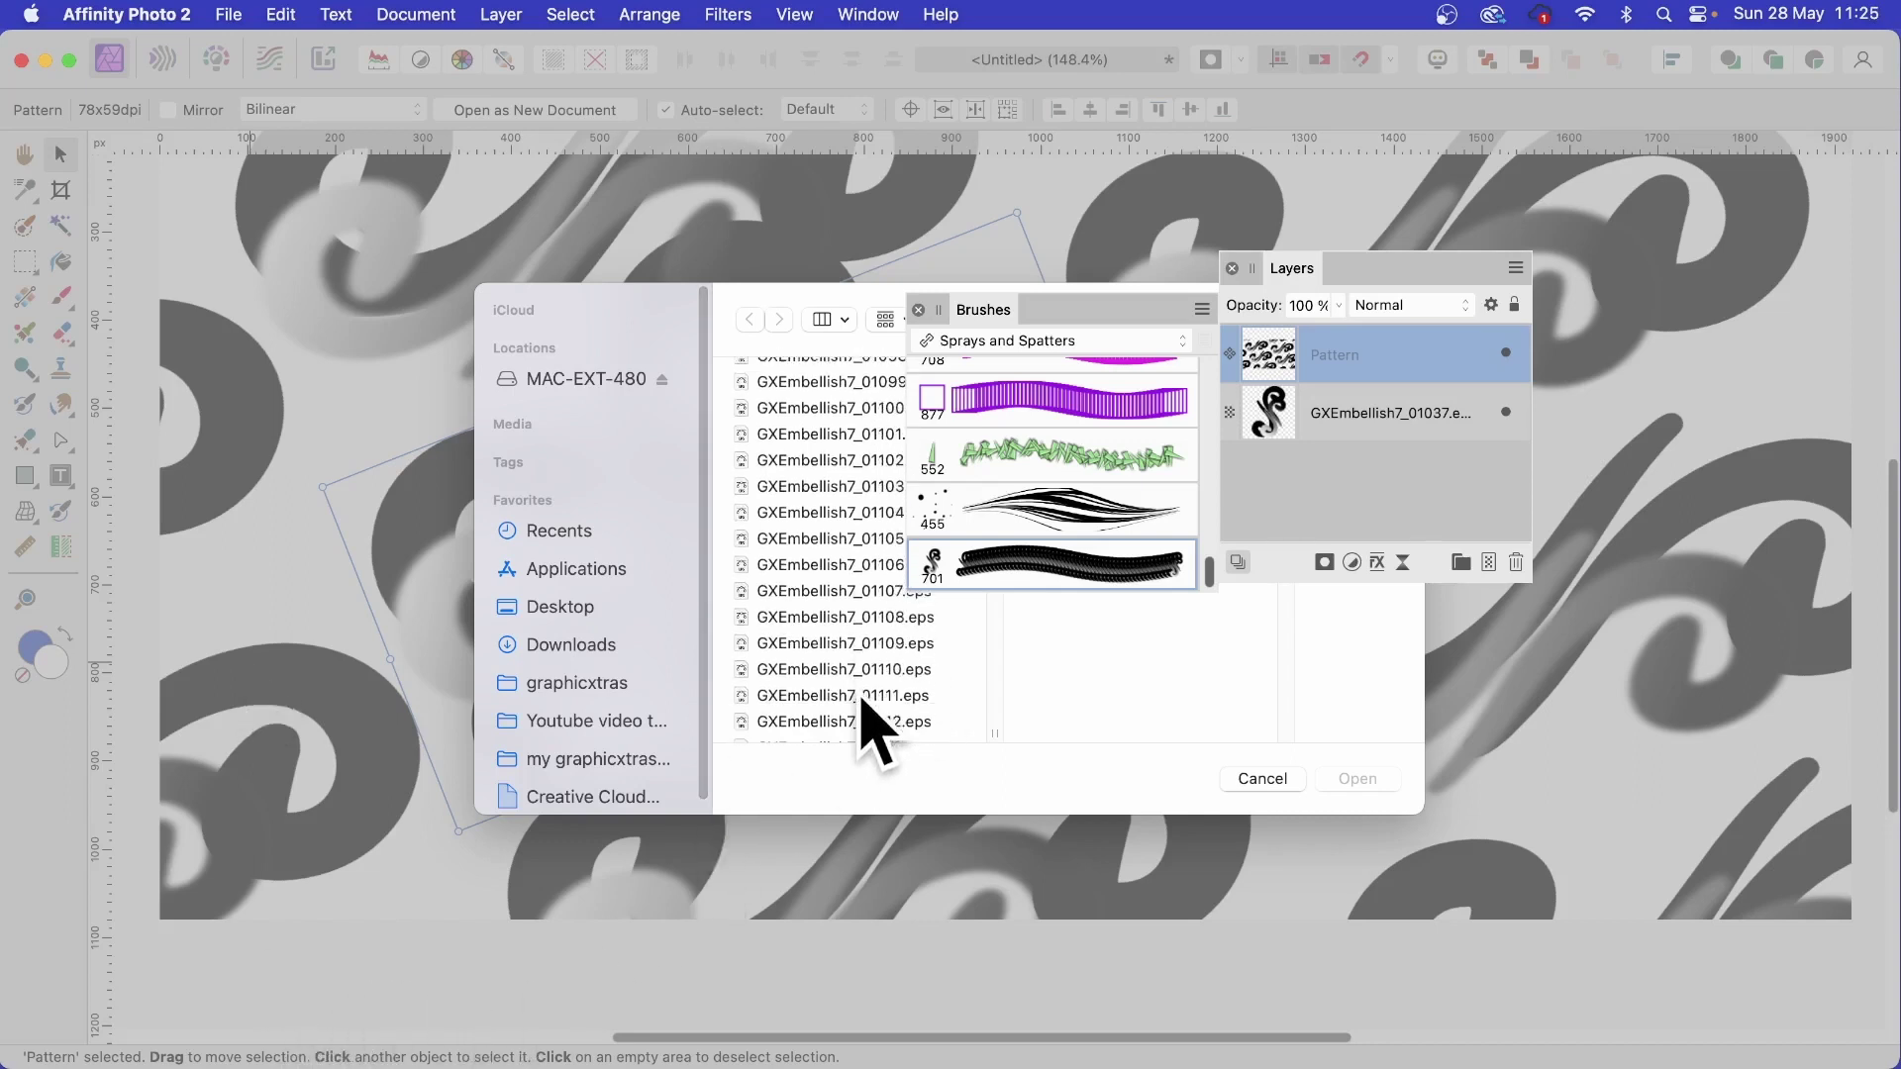
pyautogui.click(884, 664)
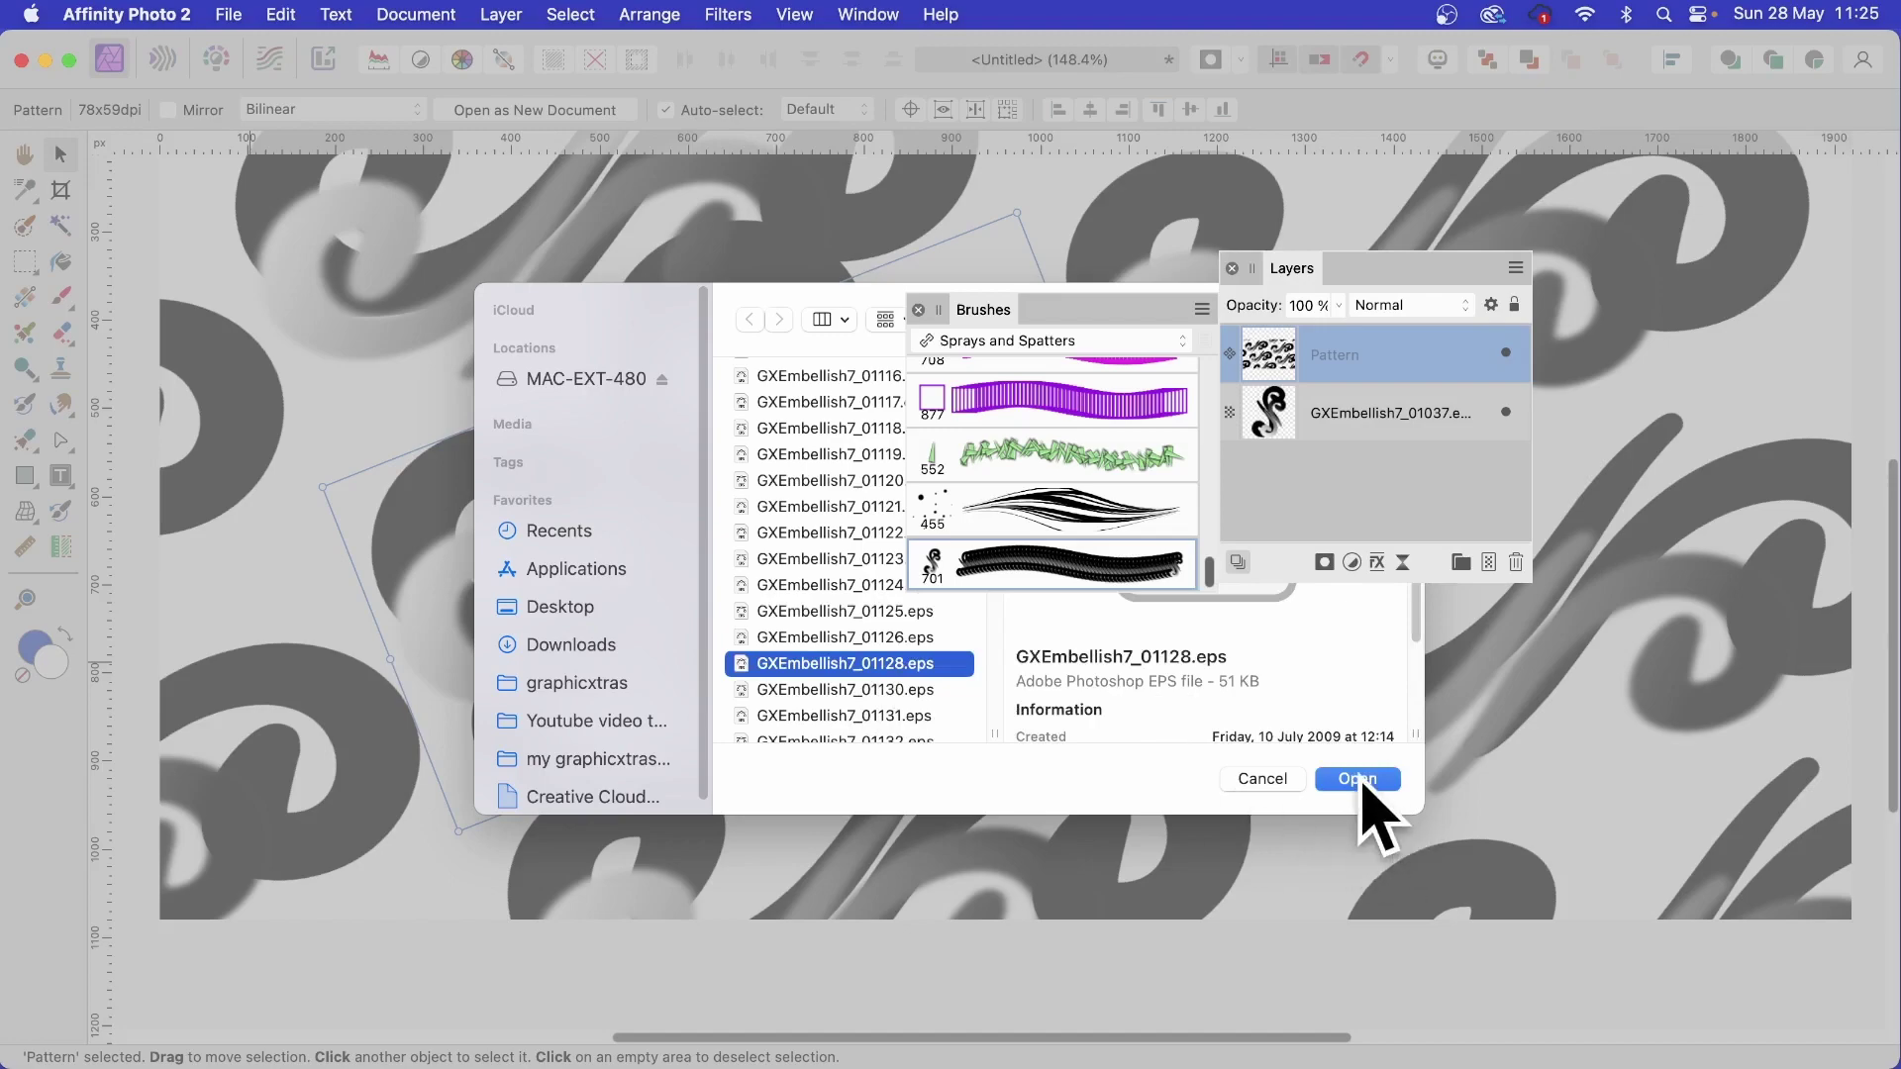
pyautogui.click(1358, 780)
pyautogui.click(463, 337)
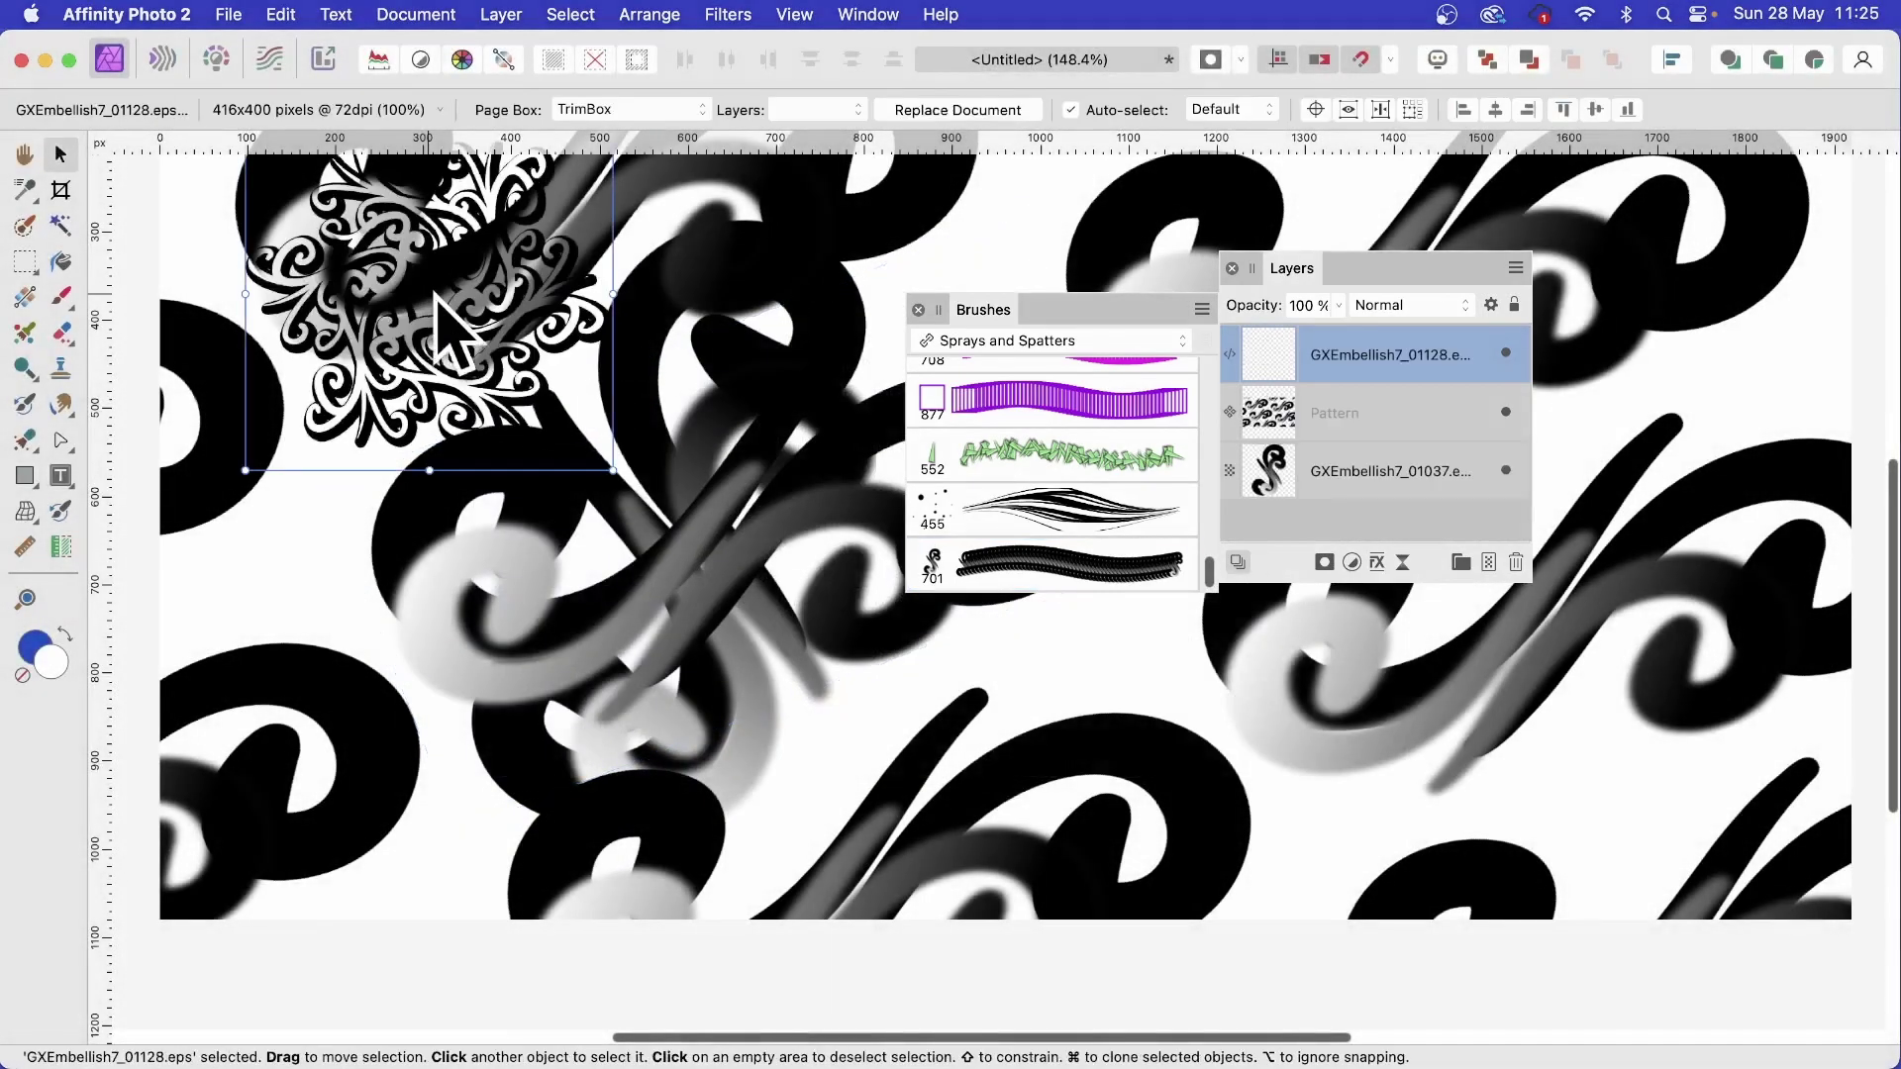
pyautogui.moveTo(476, 351); pyautogui.dragTo(413, 399)
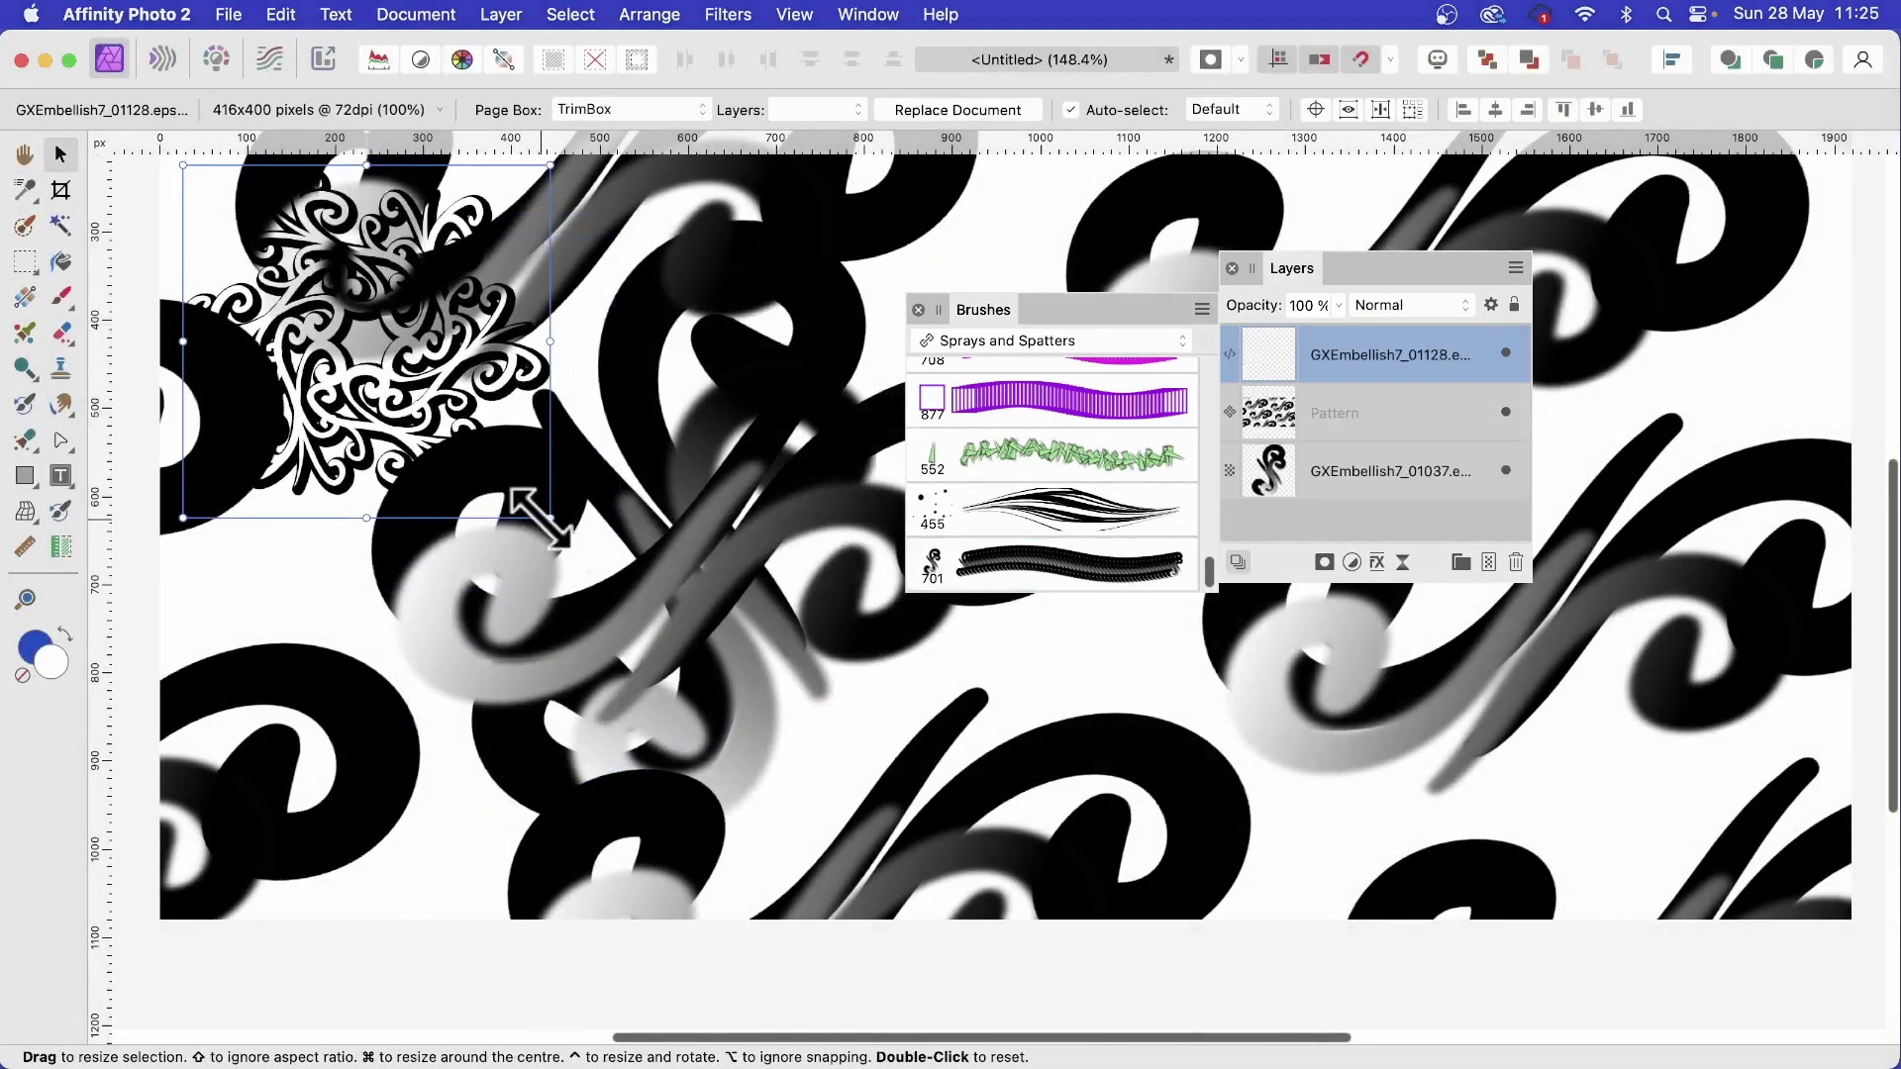
pyautogui.moveTo(552, 518); pyautogui.dragTo(840, 795)
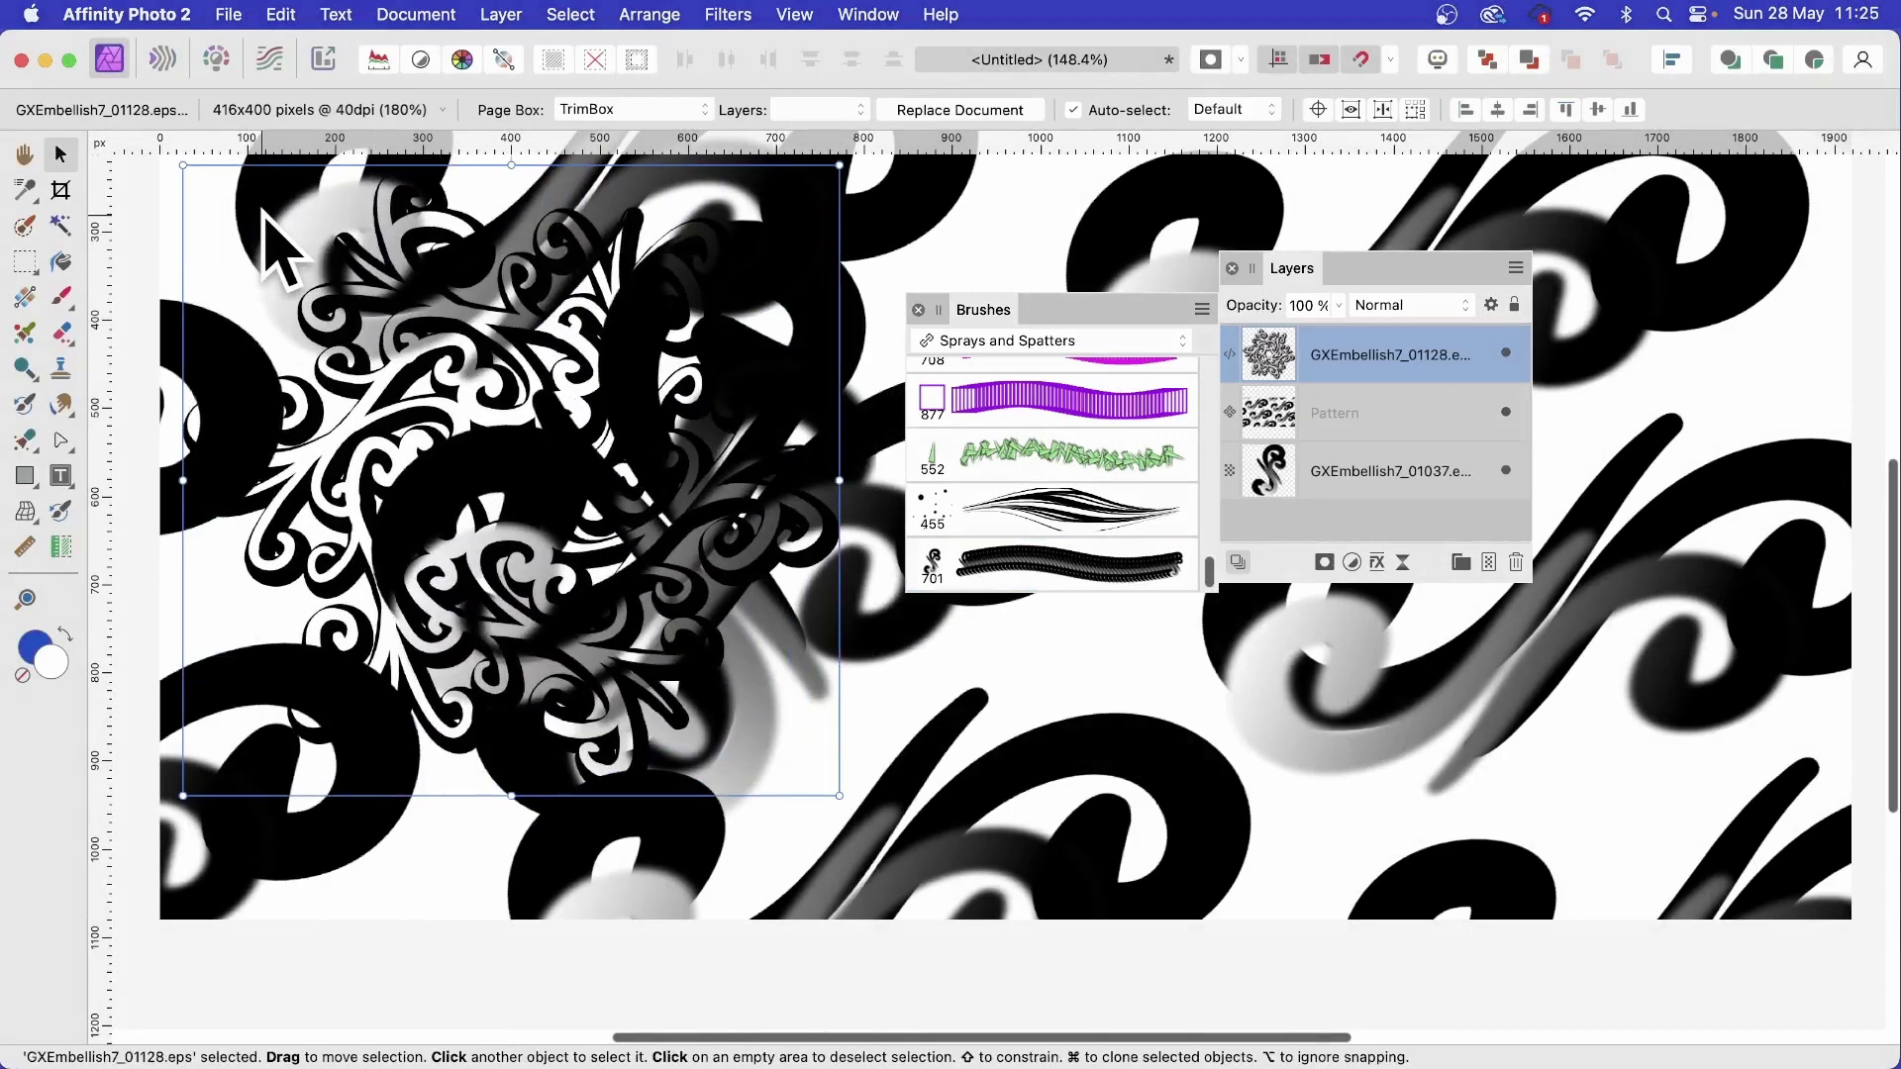